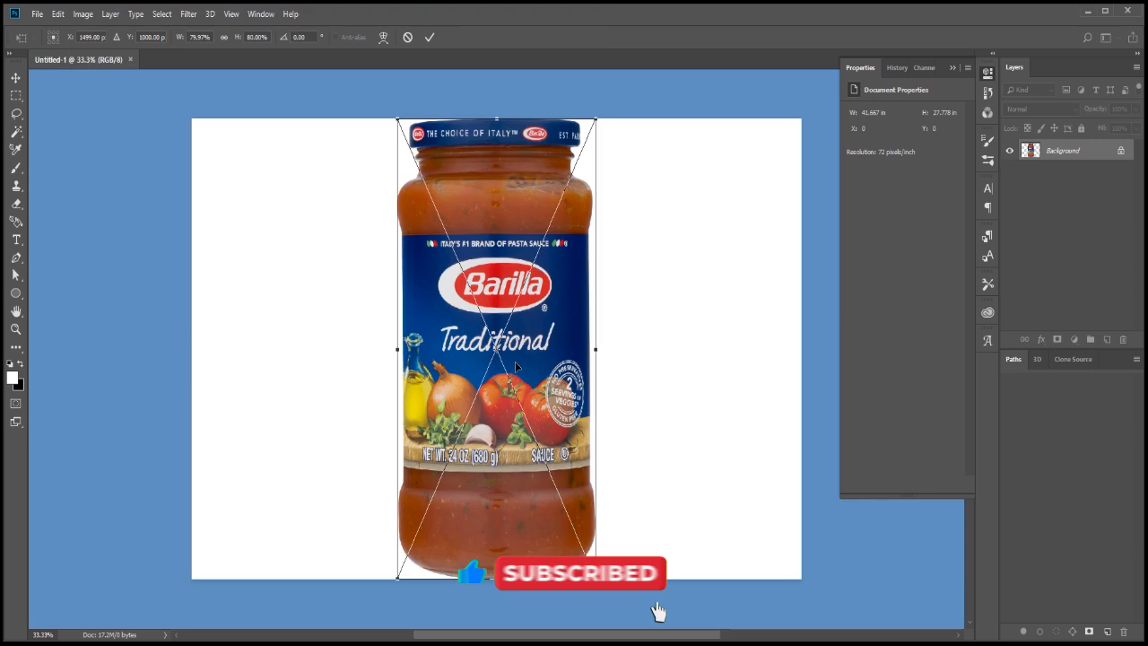
- Place the sauce jar, basil leaf and chili pepper PNG images on the canvas and hide the pngwing.com (1) layer
click(432, 39)
click(431, 39)
click(431, 38)
click(431, 39)
click(432, 39)
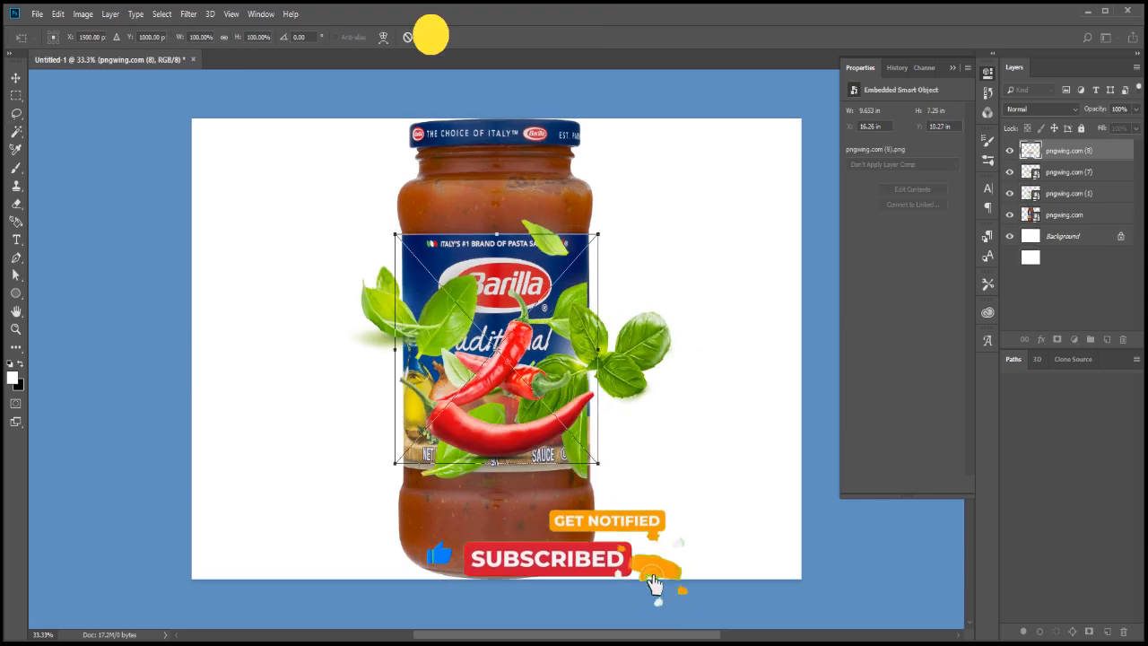
click(432, 39)
click(1011, 215)
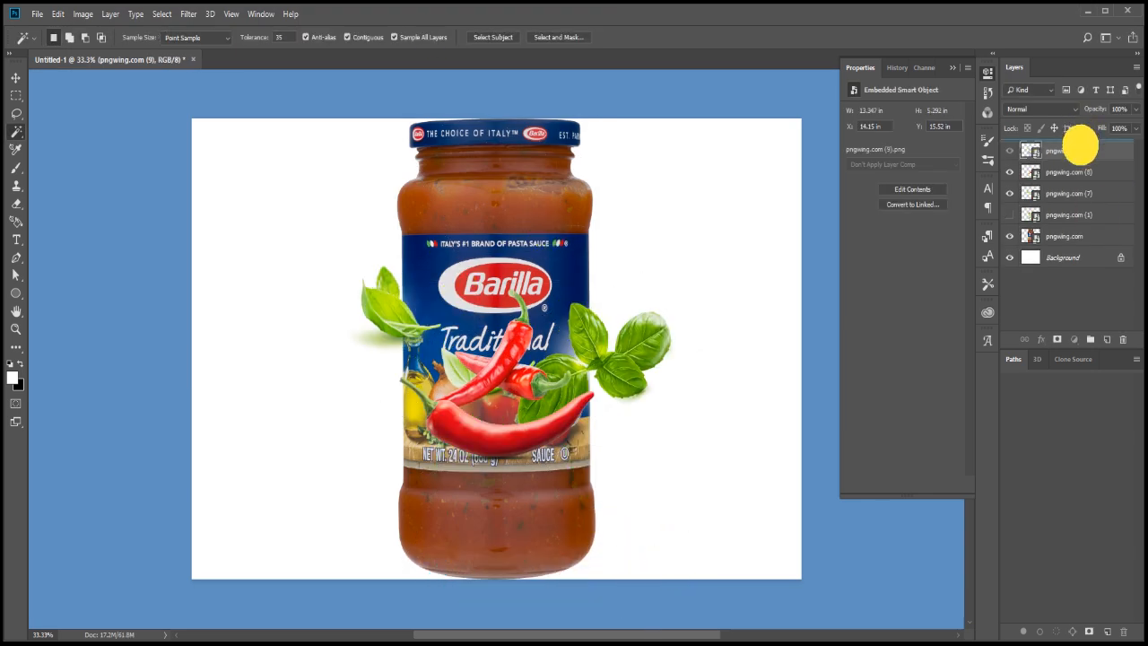
- Scale the sauce jar layer down around its center to about 16 in tall
click(1031, 238)
scroll(480, 218, down, 2)
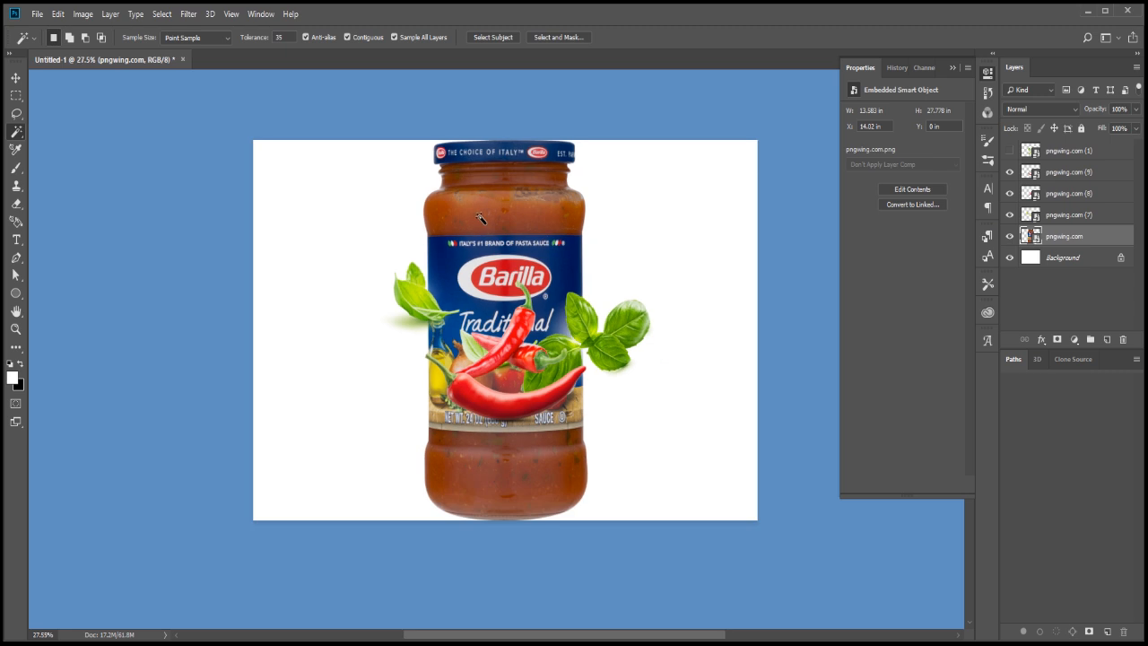
key(ctrl+t)
drag(588, 137, 556, 220)
click(429, 37)
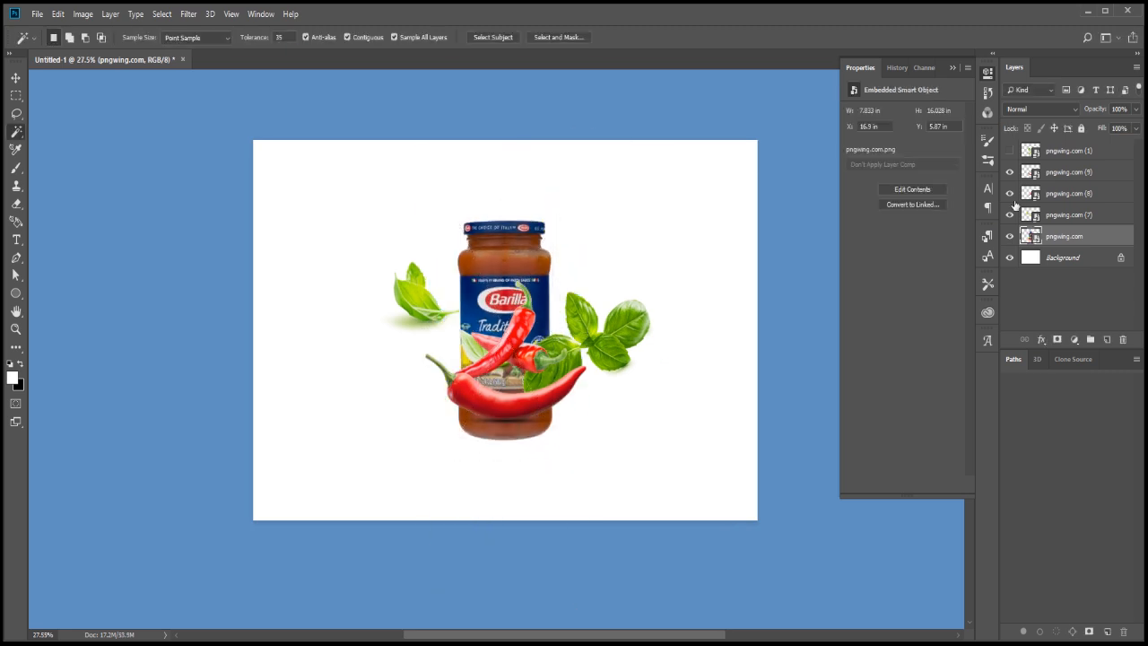
- Add a black Solid Color fill layer as a backdrop for the basil leaves layer
click(1032, 215)
key(v)
drag(555, 371, 599, 383)
click(1076, 340)
click(1102, 379)
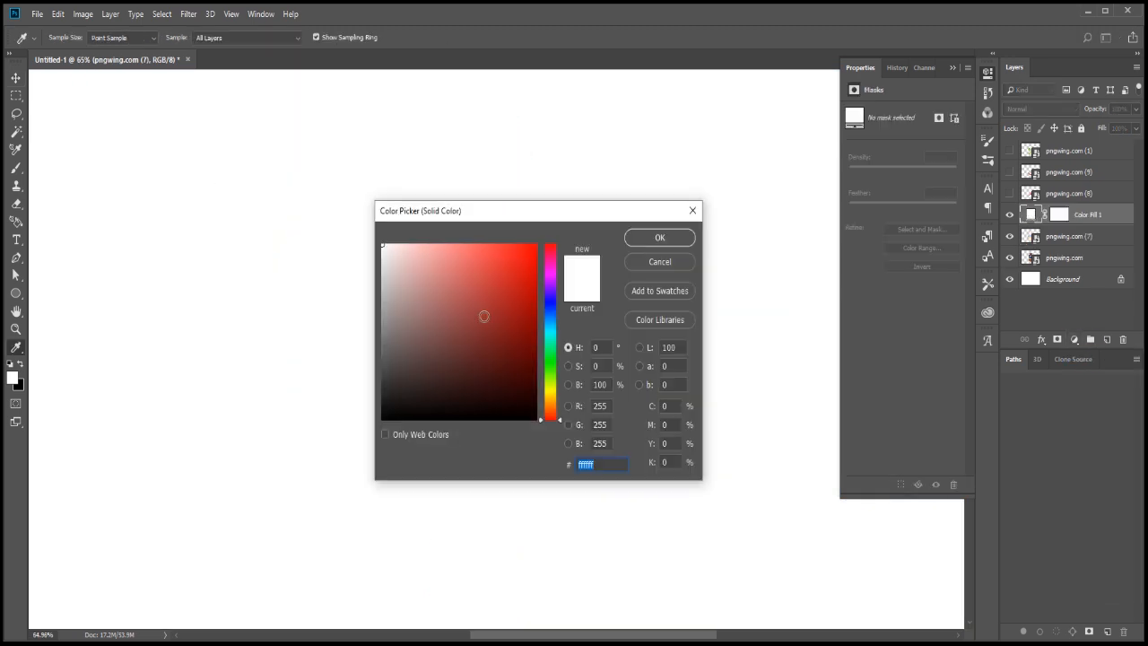
key(Return)
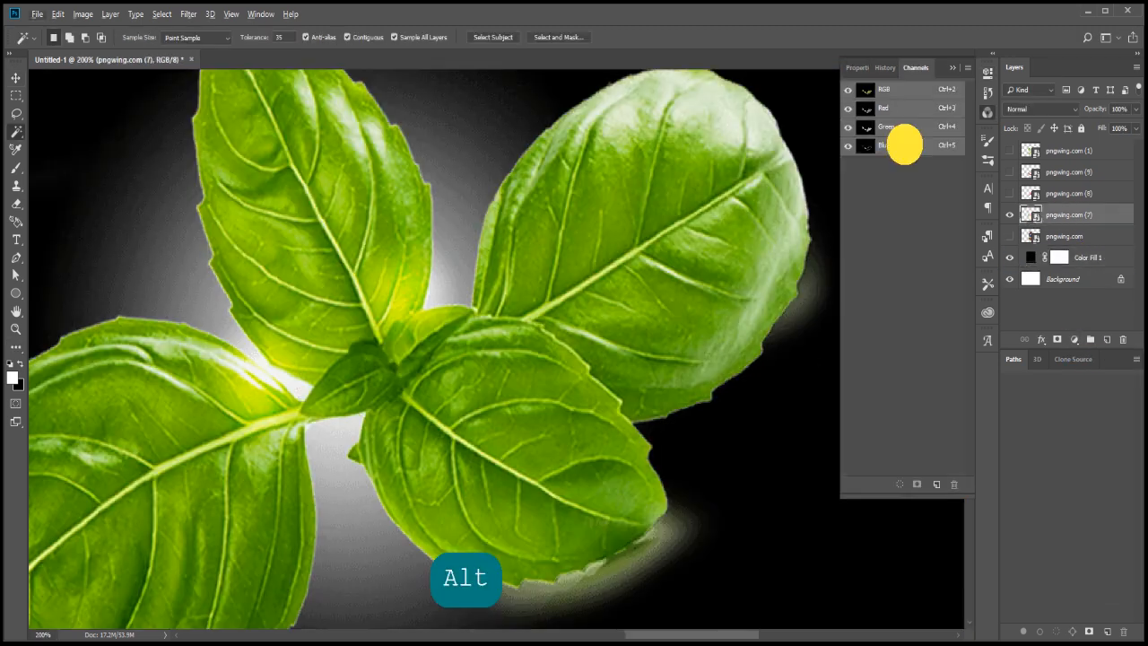
- Compare the individual color channels to see how the basil leaves and their shadows contrast with the black backdrop
click(904, 146)
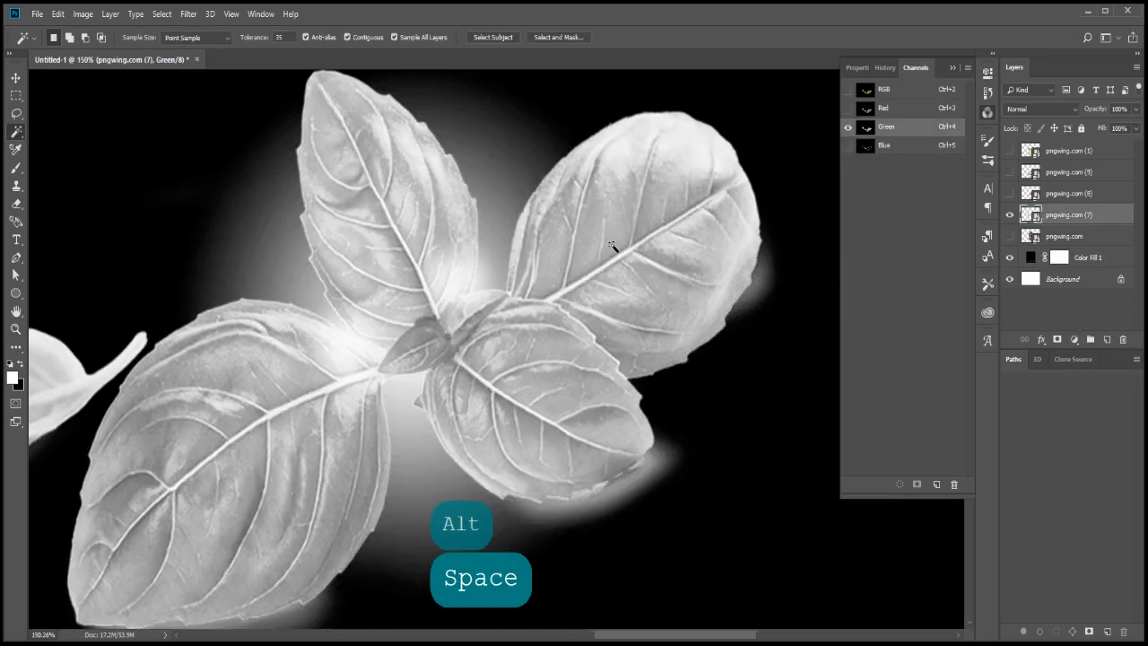
alt+click(615, 249)
alt+click(625, 208)
click(893, 91)
click(893, 112)
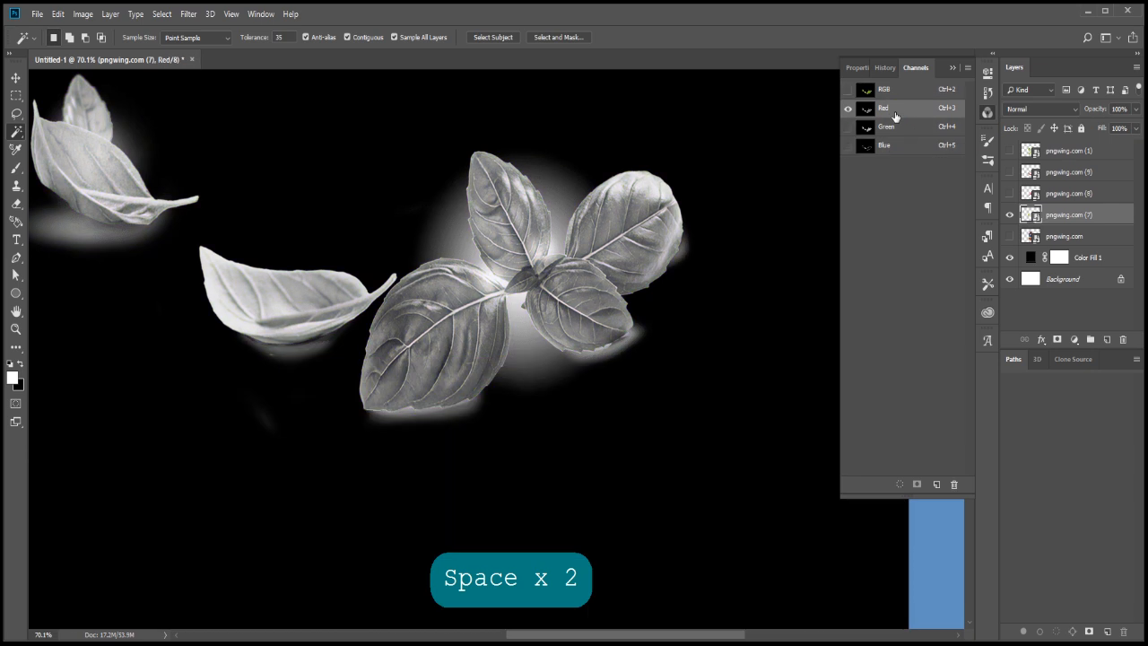
drag(219, 318, 434, 344)
scroll(323, 158, up, 6)
drag(358, 209, 360, 304)
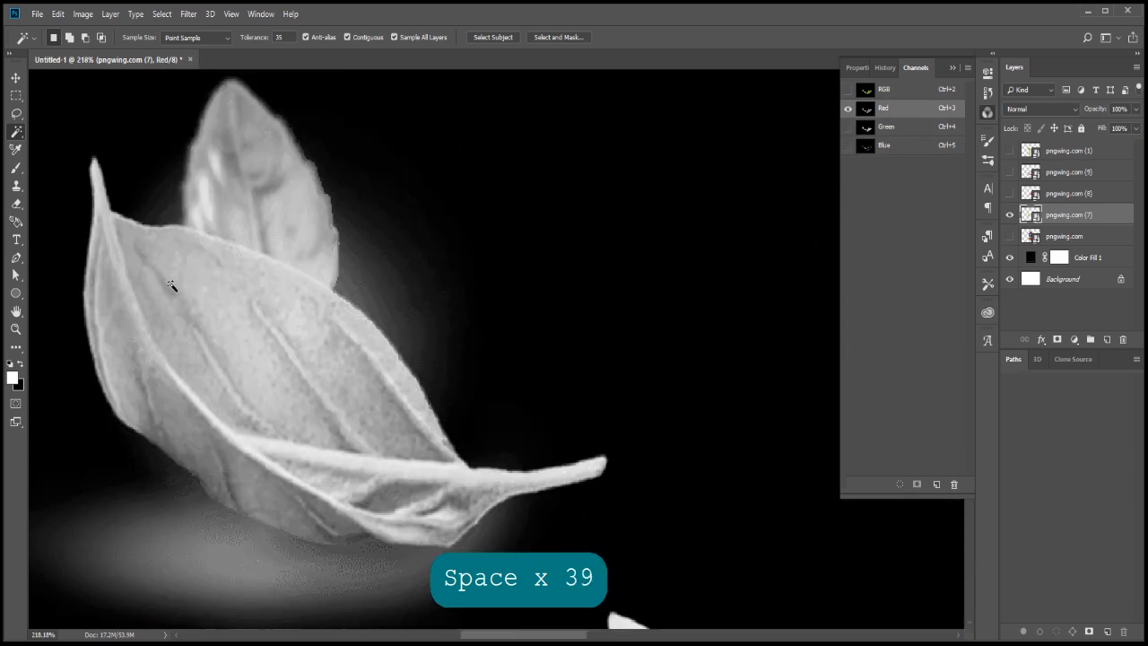
- Duplicate the Red channel and darken the glow around the upper floating leaf with the Burn tool set to Shadows
key(o)
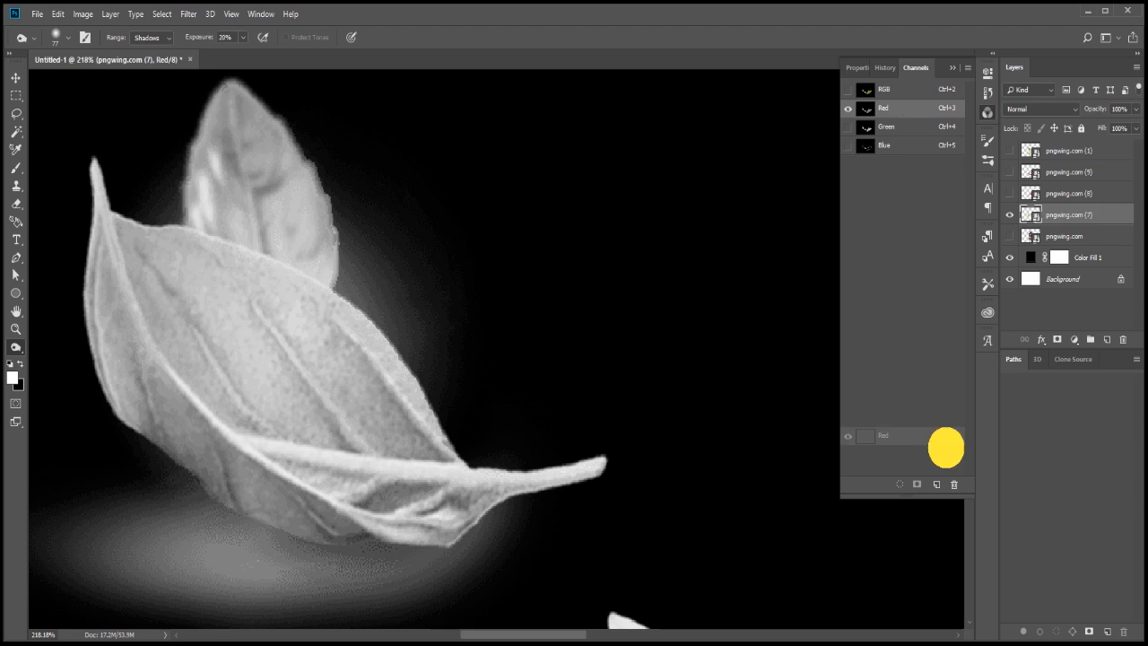
drag(946, 447, 936, 485)
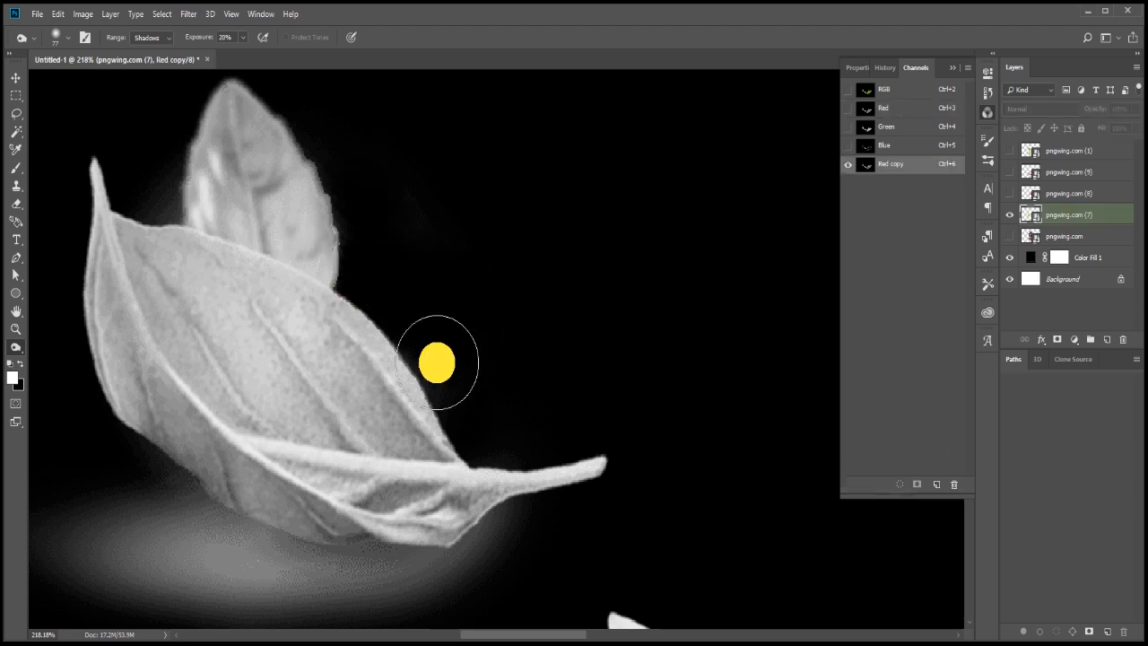
drag(175, 103, 287, 144)
mouse_move(245, 497)
mouse_down()
mouse_move(207, 279)
mouse_move(380, 360)
mouse_up()
key(ctrl+alt+z)
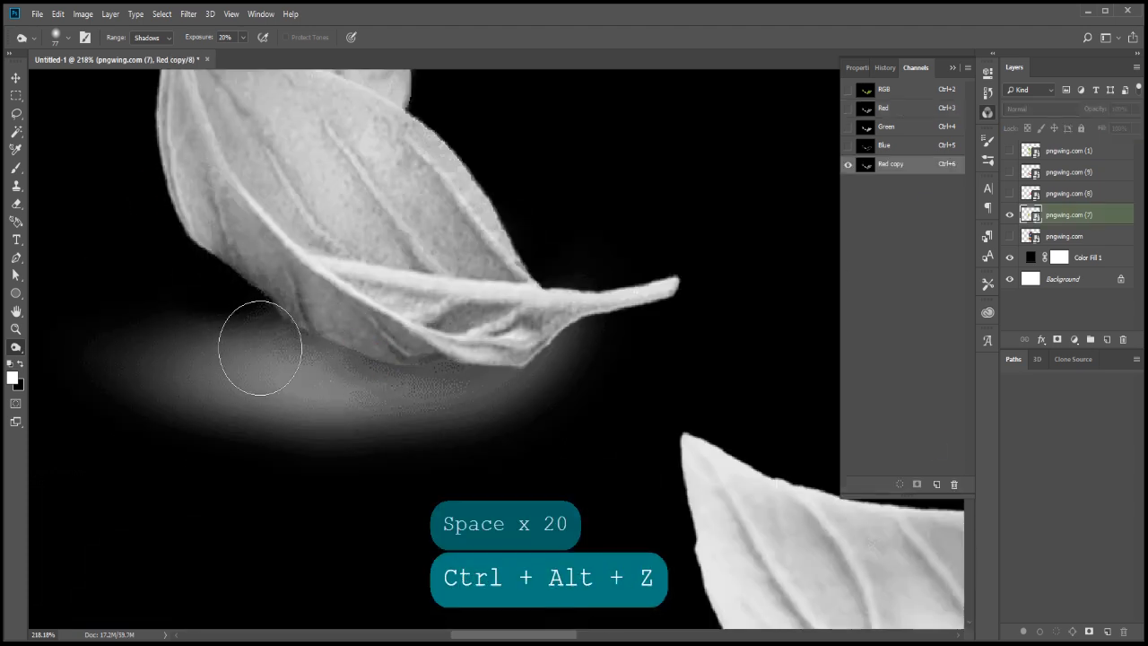
- Set the Burn exposure to 52% and darken the shadow beneath the upper floating leaf to black
drag(241, 334, 384, 417)
drag(187, 37, 215, 41)
mouse_move(284, 333)
mouse_down()
mouse_move(449, 424)
mouse_move(265, 367)
mouse_move(407, 413)
mouse_move(538, 396)
mouse_move(504, 389)
mouse_move(633, 365)
mouse_move(346, 409)
mouse_move(151, 380)
mouse_up()
drag(301, 387, 295, 315)
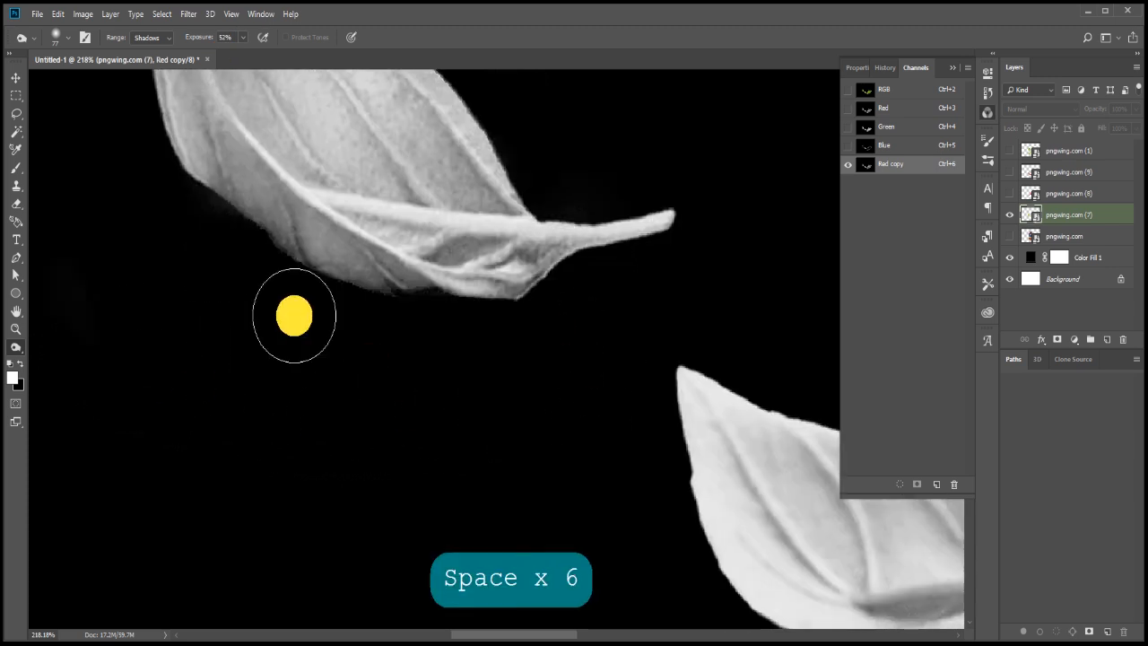
- Burn the shadows around the lower floating leaf and the basil cluster, and undo the last three strokes
mouse_move(718, 520)
mouse_down()
mouse_move(448, 411)
mouse_move(315, 175)
mouse_up()
mouse_move(325, 318)
mouse_down()
mouse_move(556, 325)
mouse_move(369, 345)
mouse_move(425, 350)
mouse_up()
mouse_move(363, 497)
mouse_down()
mouse_move(320, 296)
mouse_move(350, 323)
mouse_up()
drag(694, 157, 412, 356)
mouse_move(524, 169)
mouse_down()
mouse_move(404, 341)
mouse_move(259, 495)
mouse_up()
mouse_move(297, 357)
mouse_down()
mouse_move(508, 407)
mouse_move(405, 334)
mouse_move(419, 190)
mouse_move(402, 235)
mouse_up()
key(space)
key(ctrl+alt+z)
key(ctrl+alt+z)
key(ctrl+alt+z)
- Set the Burn exposure to 21% and darken the glow below the gap between the cluster's two lower leaves
drag(183, 40, 178, 41)
mouse_move(421, 261)
mouse_down()
mouse_move(479, 344)
mouse_move(419, 139)
mouse_move(299, 333)
mouse_move(439, 363)
mouse_up()
key(space)
drag(600, 556, 473, 243)
mouse_move(480, 348)
mouse_down()
mouse_move(501, 385)
mouse_move(478, 328)
mouse_move(512, 328)
mouse_up()
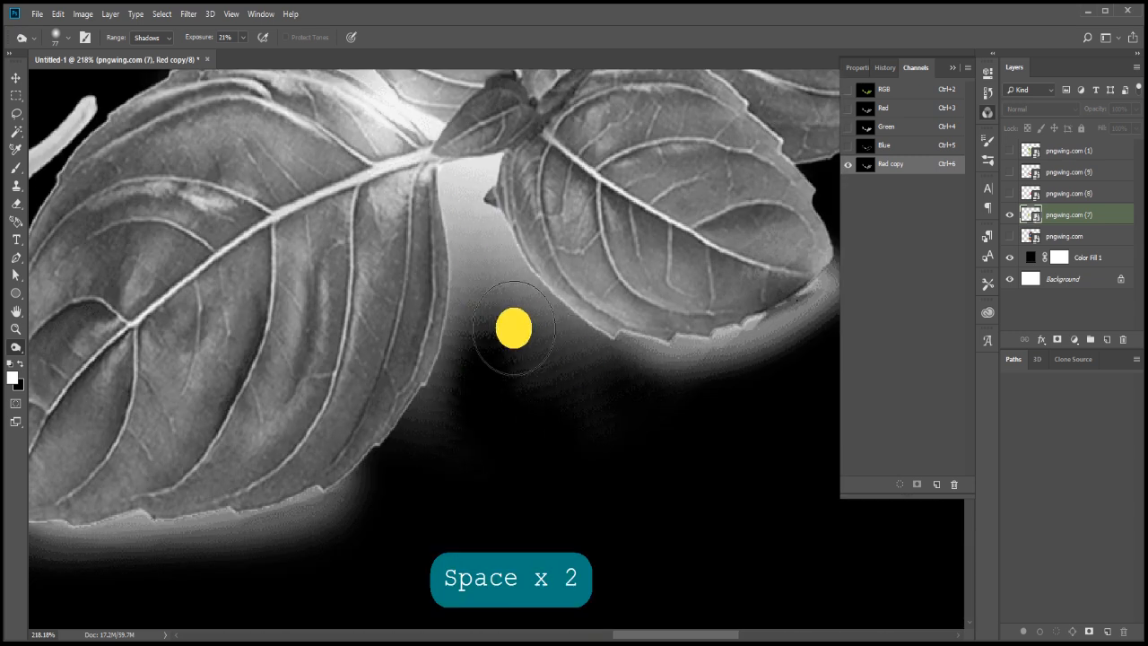
- Try to burn away the glow beneath the cluster's lower right leaf, and undo the strokes
key(space)
key(space)
drag(628, 332, 361, 326)
drag(628, 224, 354, 377)
key(space)
key(ctrl+alt+z)
key(ctrl+z)
key(ctrl+alt+z)
key(ctrl+alt+z)
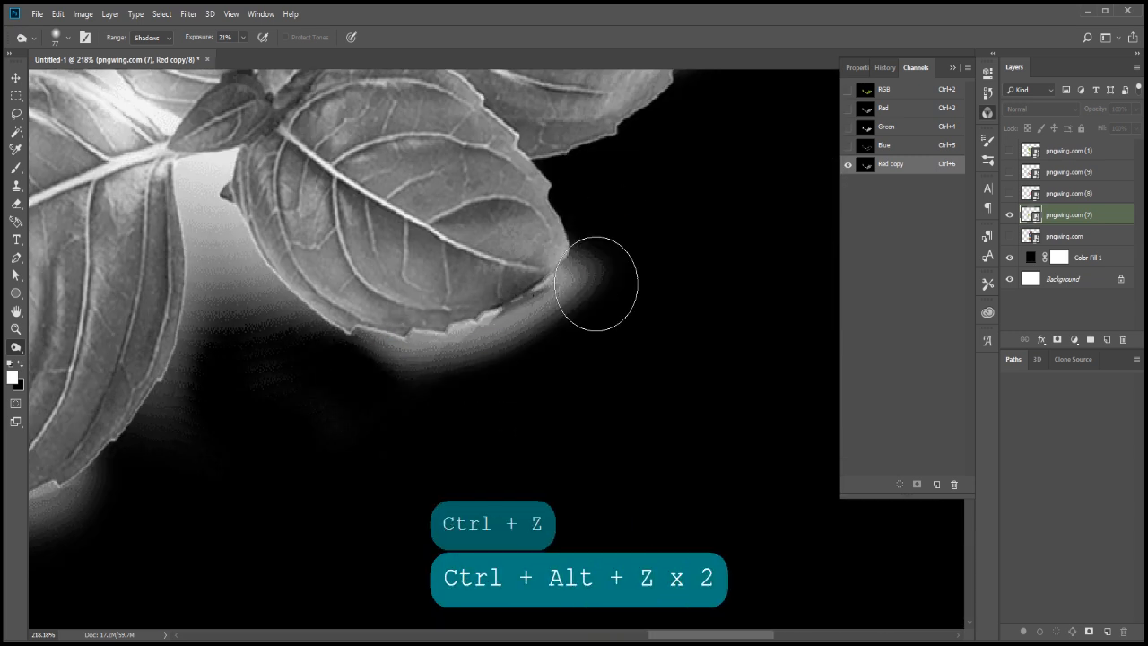
key(ctrl+alt+z)
- Start a Pen path along the lower edge of the cluster's large left leaf, going past its first notch
key(space)
key(space)
mouse_move(589, 282)
mouse_down()
mouse_move(679, 261)
mouse_move(634, 332)
mouse_move(696, 329)
mouse_up()
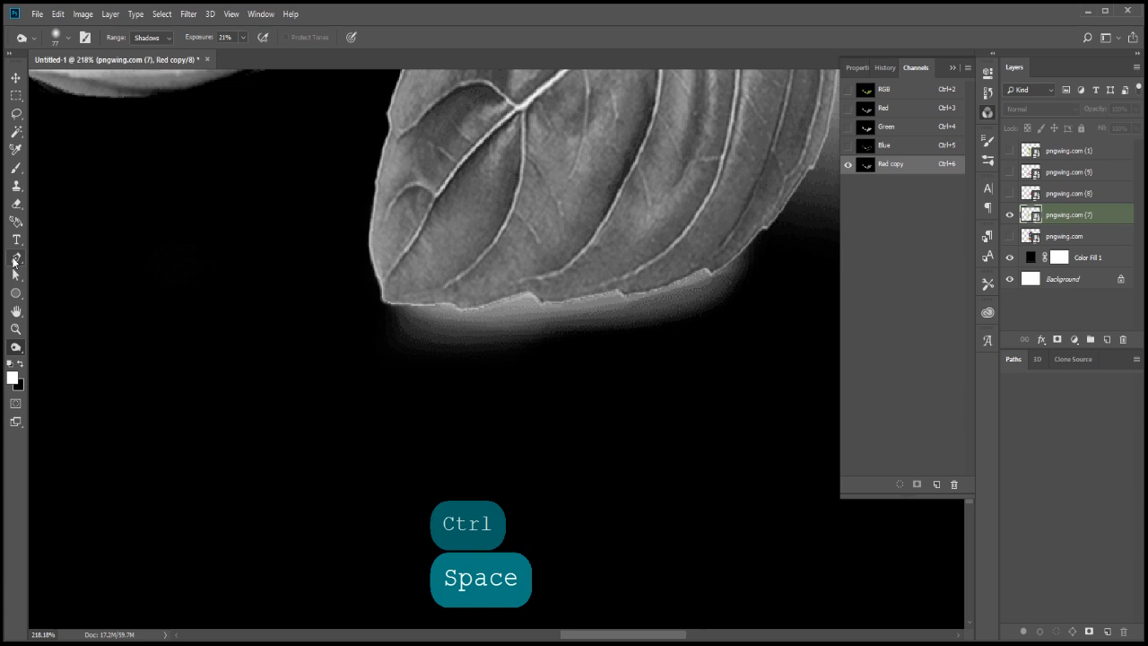
click(15, 258)
key(ctrl+space)
ctrl+click(764, 267)
click(758, 227)
click(722, 262)
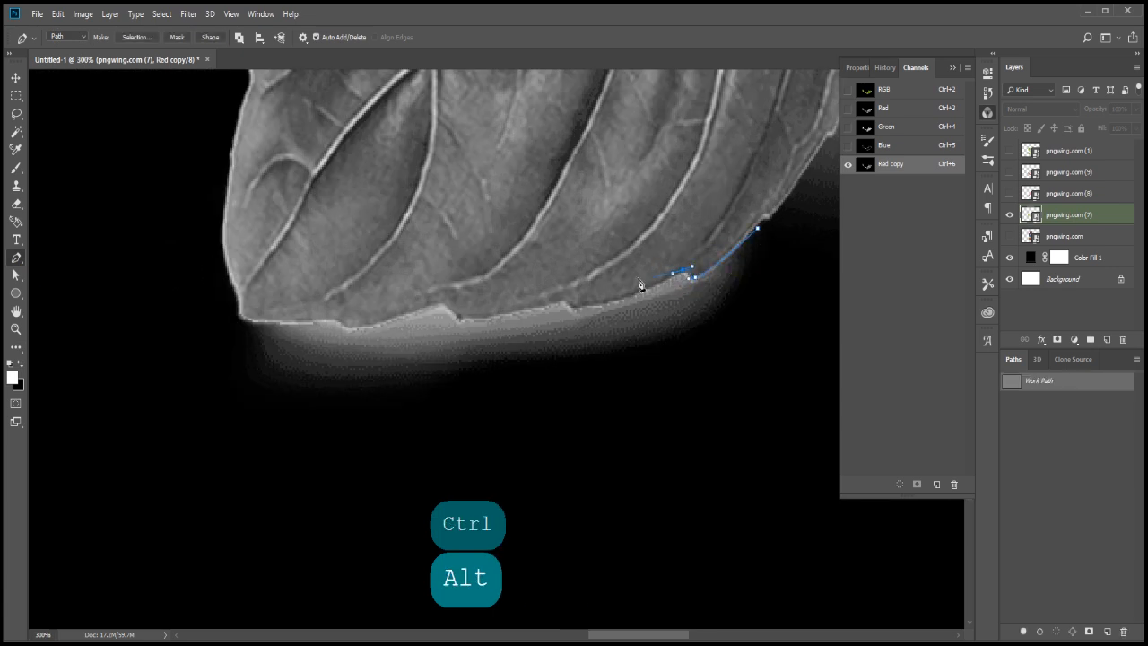
click(596, 307)
- Continue the Pen path along the left leaf's serrated lower edge to its tip and out into the black area
key(Right)
key(Right)
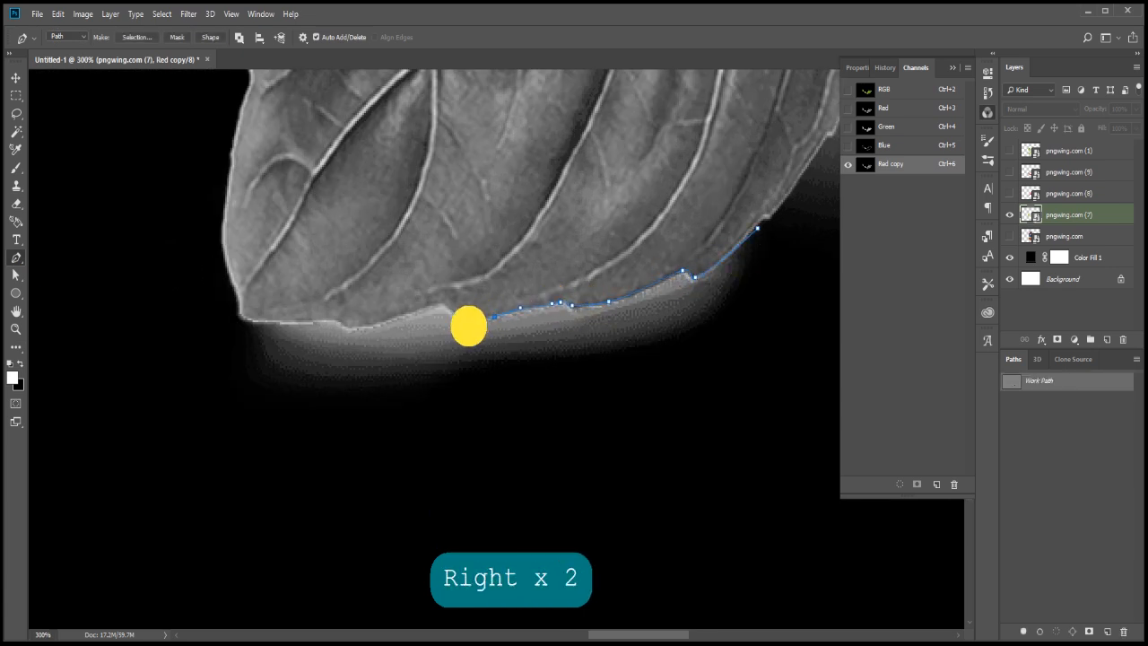
key(Up)
key(Up)
key(Right)
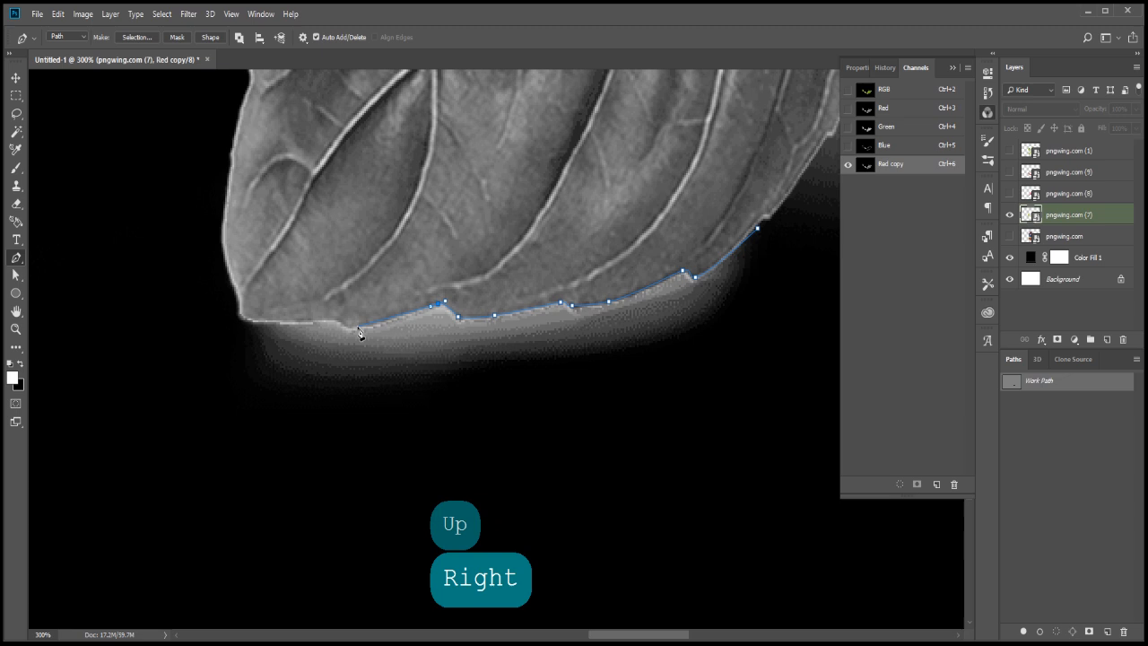
click(338, 327)
drag(239, 313, 180, 328)
- Route the path through the black area below the shadows and back up to the lower right leaf's outer edge
drag(186, 400, 210, 410)
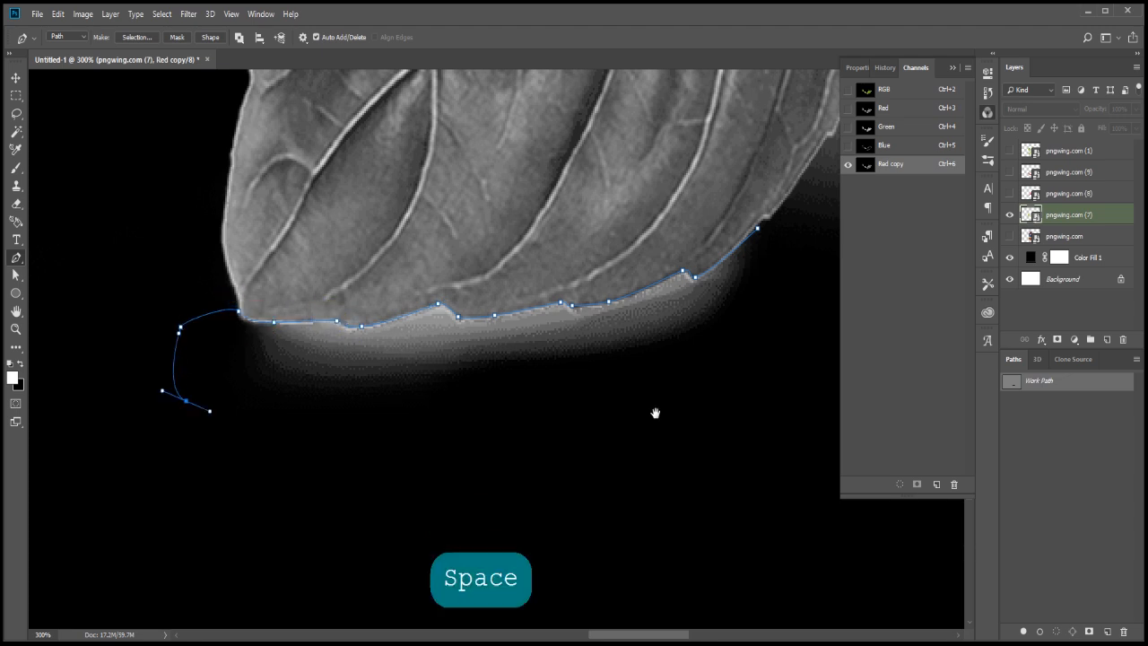
drag(655, 412, 681, 253)
click(416, 366)
drag(668, 347, 248, 616)
drag(735, 385, 206, 466)
drag(556, 472, 602, 399)
drag(658, 278, 653, 207)
click(601, 141)
click(483, 165)
key(Left)
key(Left)
key(Left)
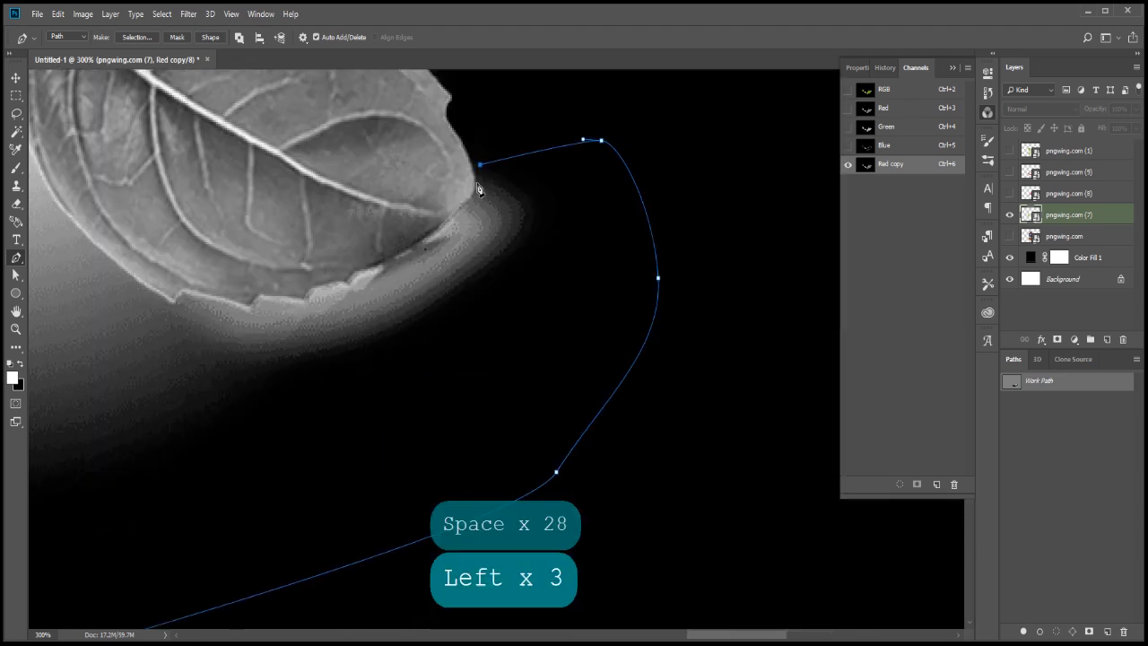
- Trace the path leftward along the lower right leaf's serrated bottom edge, following each notch
drag(467, 202, 458, 210)
key(Up)
key(Up)
drag(352, 272, 326, 281)
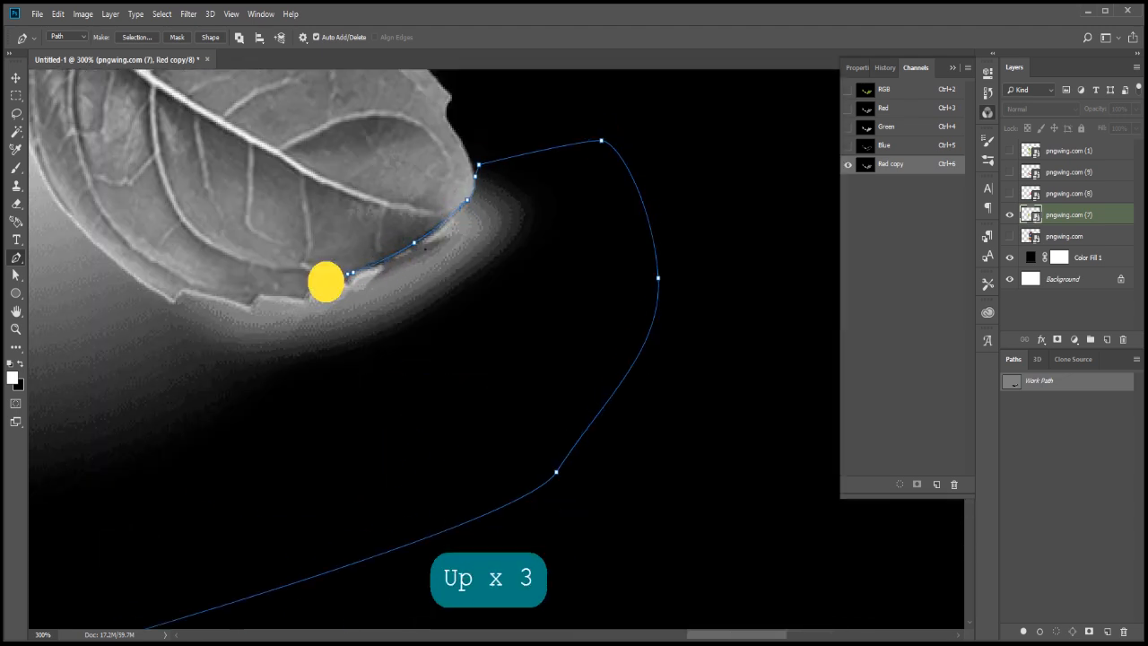
click(241, 302)
key(Left)
drag(193, 288, 177, 287)
key(Up)
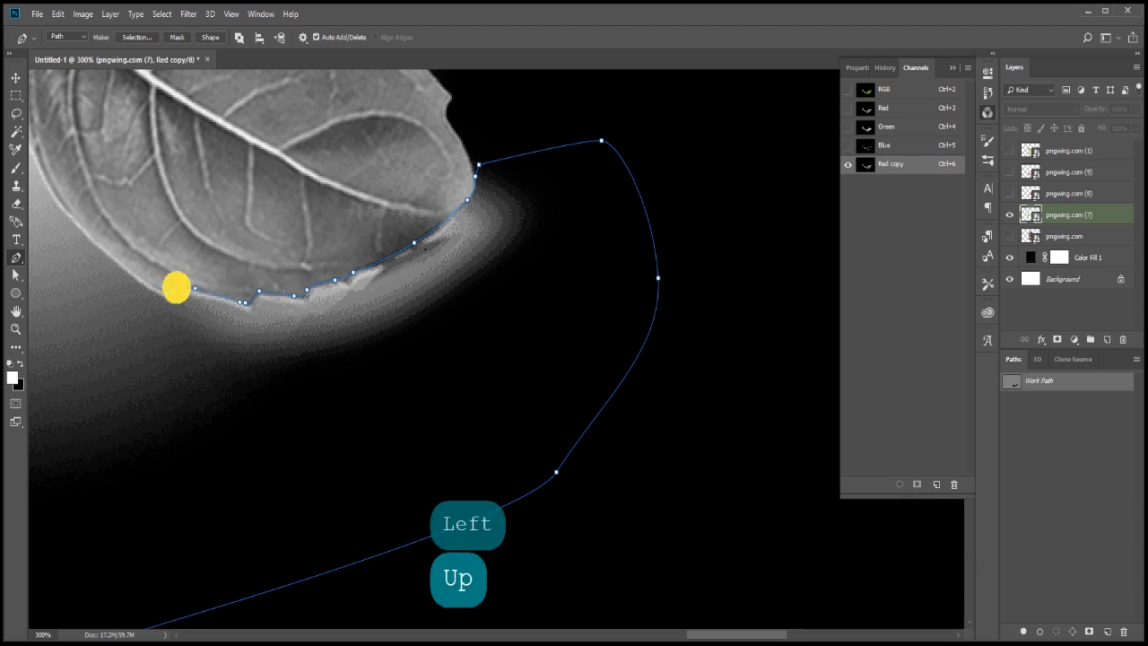
- Continue the path up the lower right leaf's inner edge and across the stem above the gap
key(space)
drag(52, 197, 380, 352)
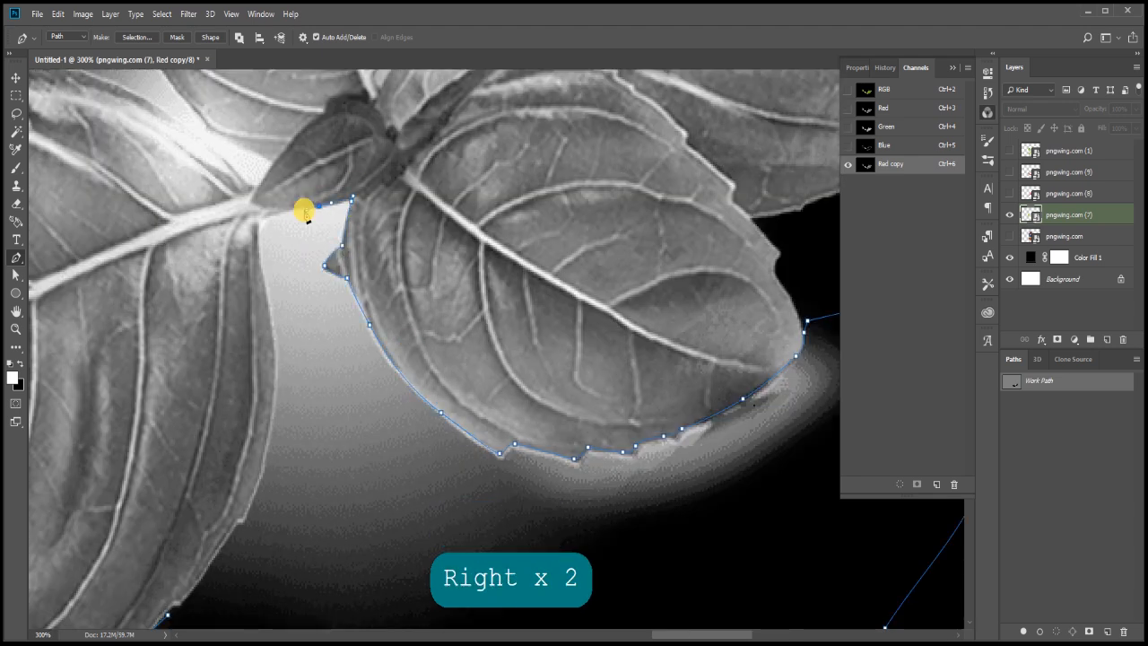
key(Left)
key(Left)
- Trace the path down the large left leaf's inner edge and close it at its starting point
drag(275, 356, 279, 396)
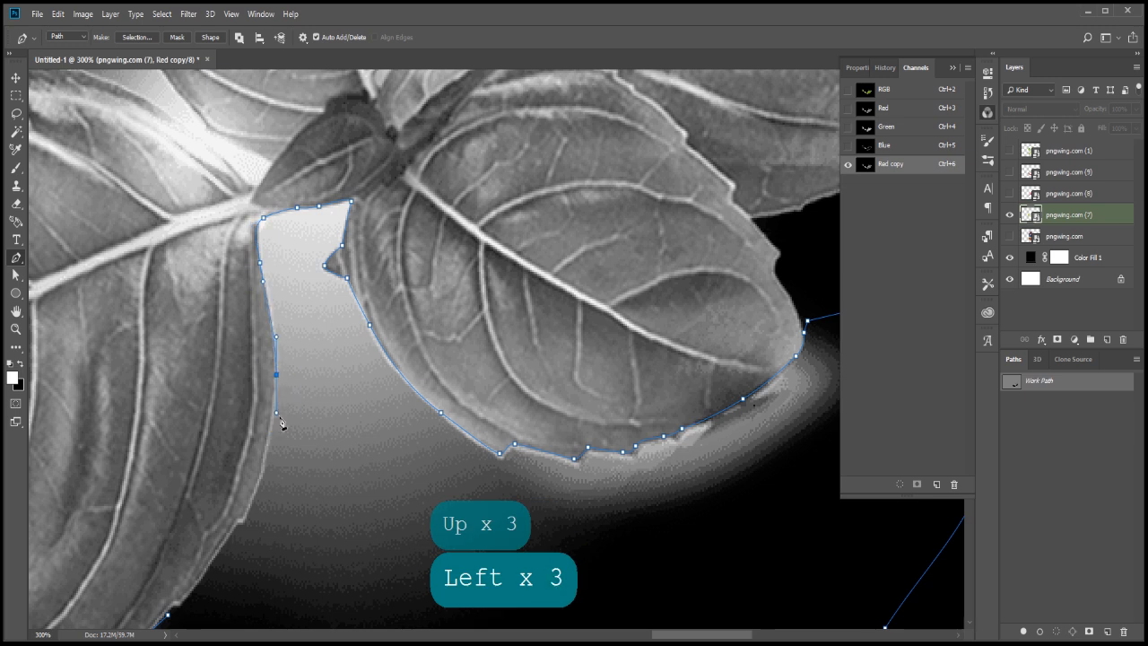
key(space)
drag(256, 510, 492, 296)
click(478, 306)
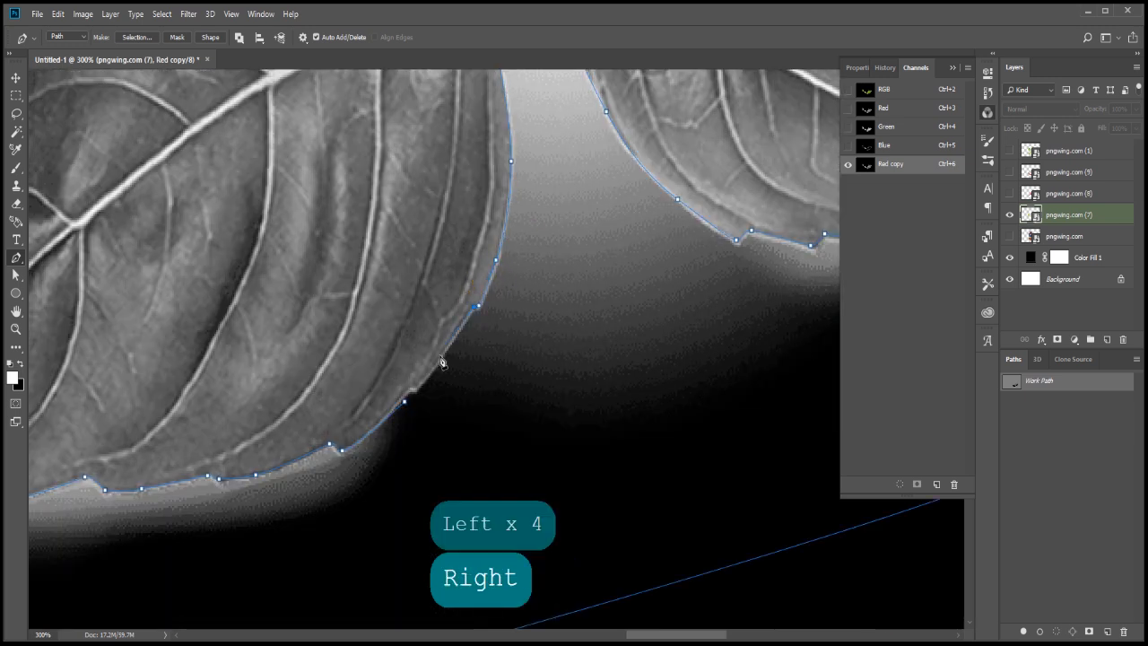
key(Right)
key(Right)
drag(415, 391, 323, 446)
- Draw a second path along the large left leaf's upper edge toward the stem junction
key(space)
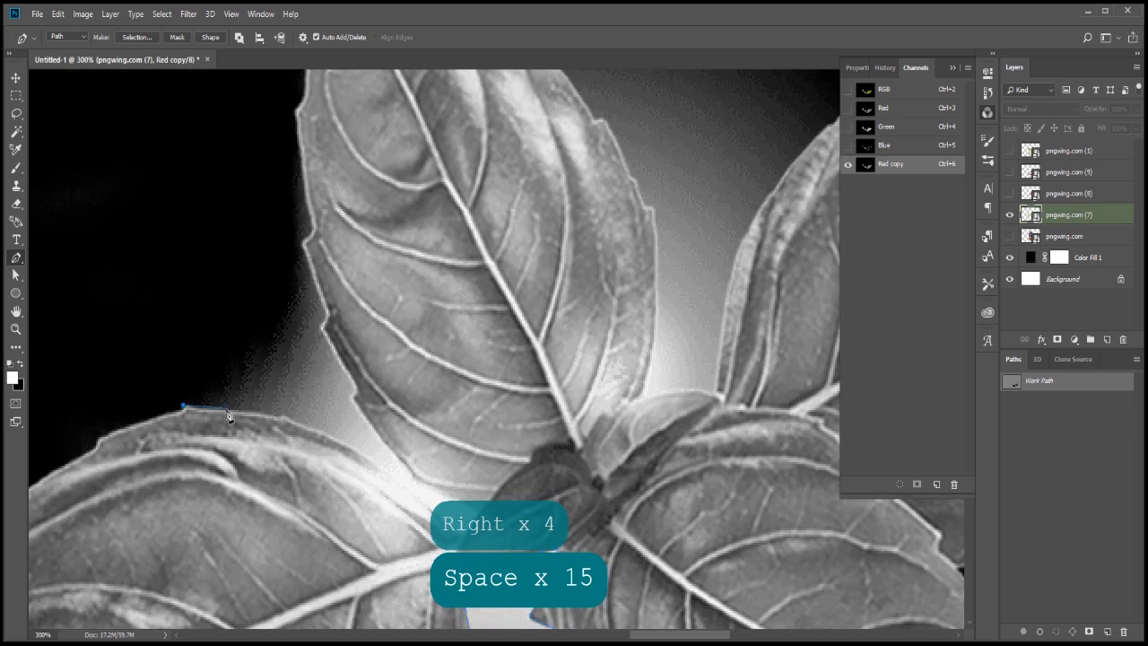
click(300, 422)
key(ctrl+alt+z)
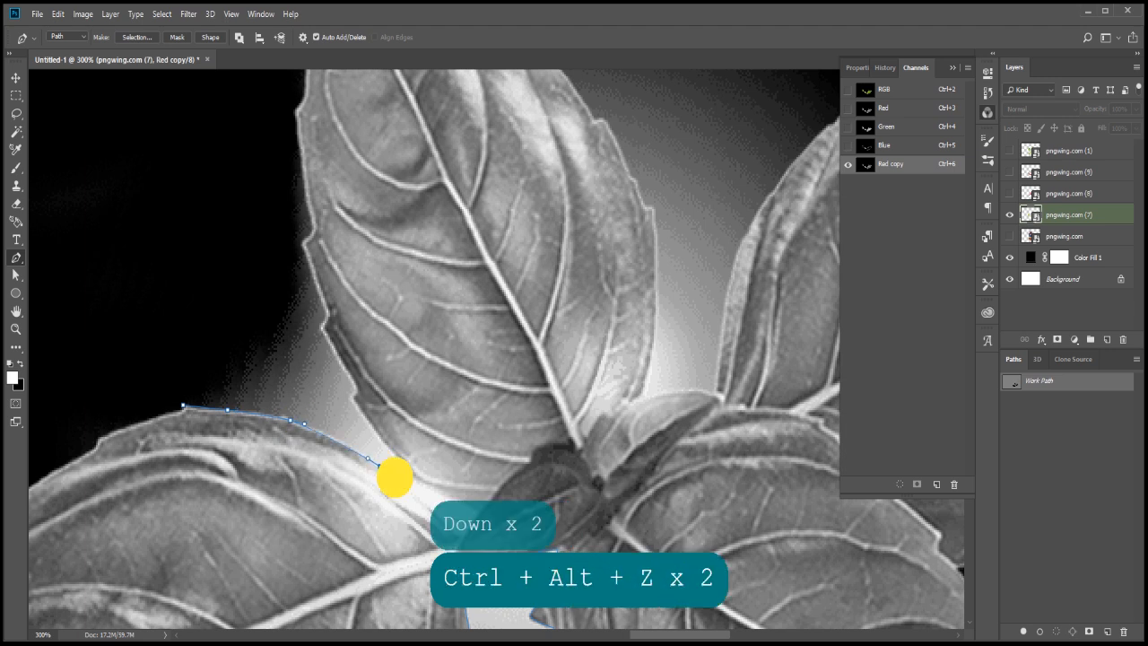
key(Down)
key(Right)
key(Right)
- Trace up the left edge of the upper leaf and close the path through the black area beside it
drag(481, 514, 427, 485)
key(Up)
key(Right)
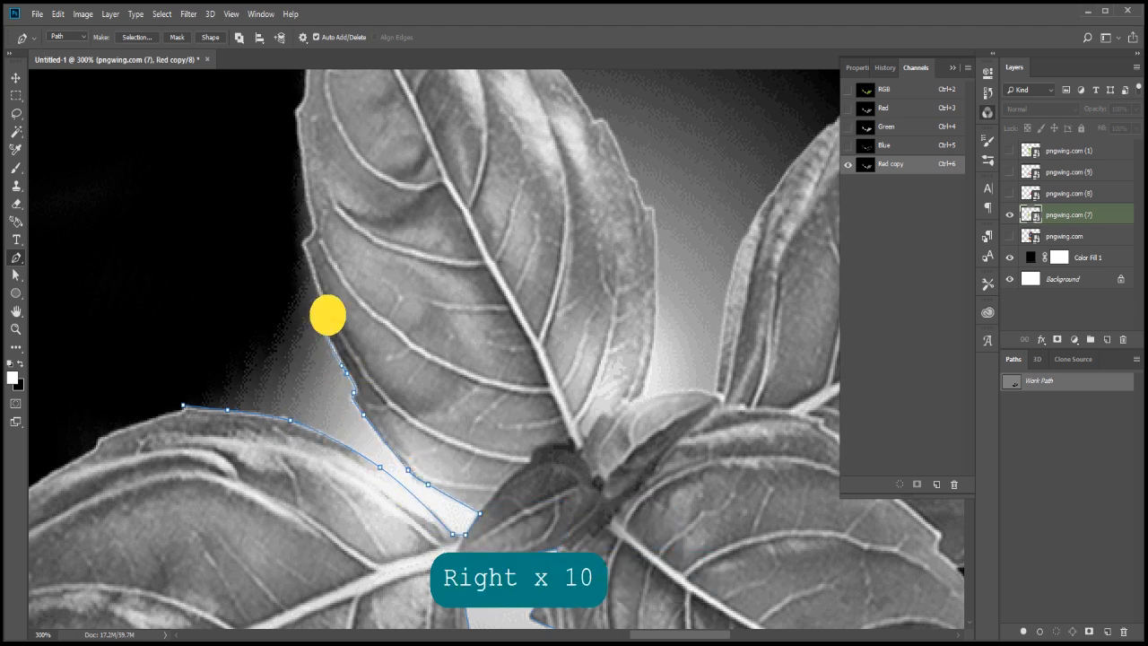
click(170, 322)
click(184, 406)
- Start another path and trace down the right edge of the upper leaf, following its notches
key(space)
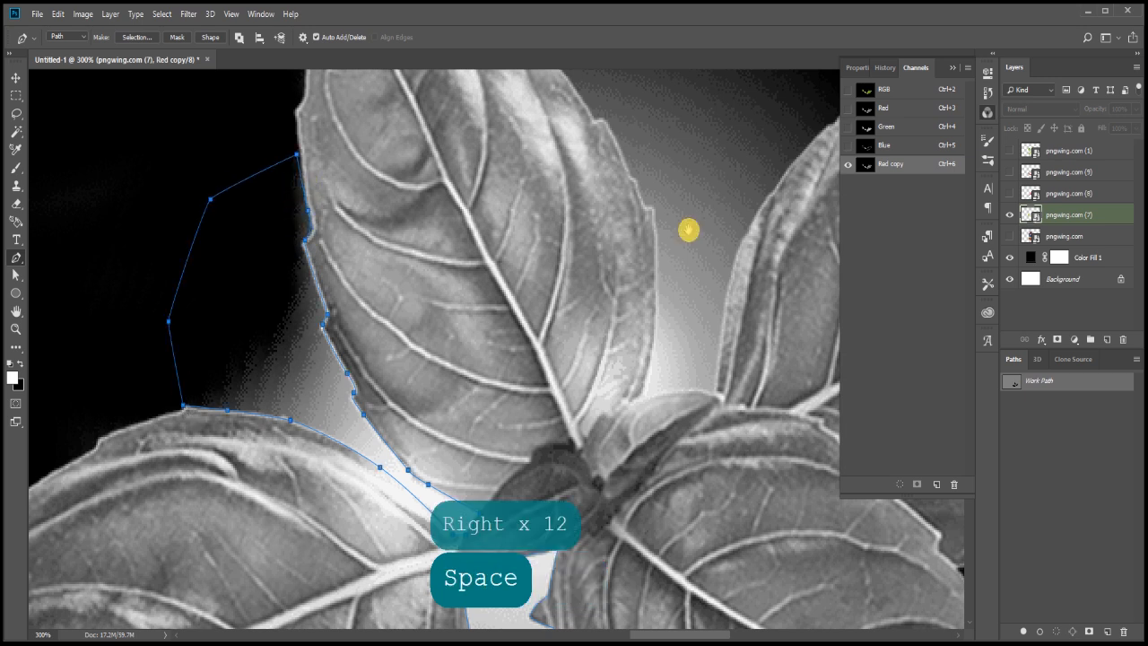
drag(690, 230, 491, 400)
click(325, 206)
click(332, 218)
click(340, 228)
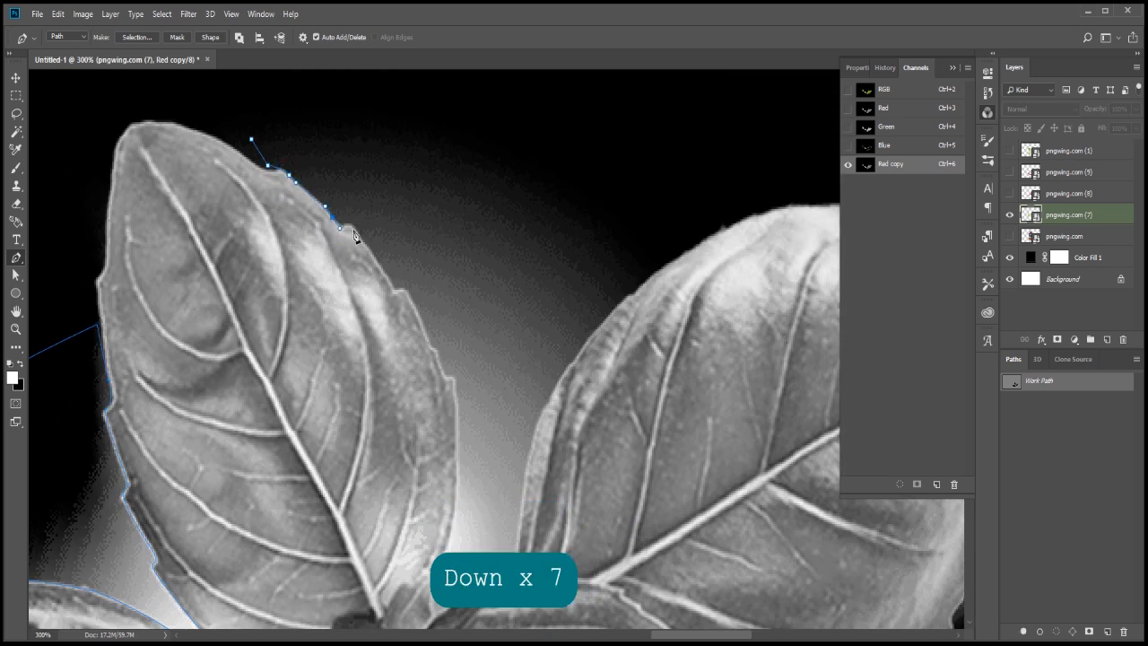
click(423, 331)
click(434, 350)
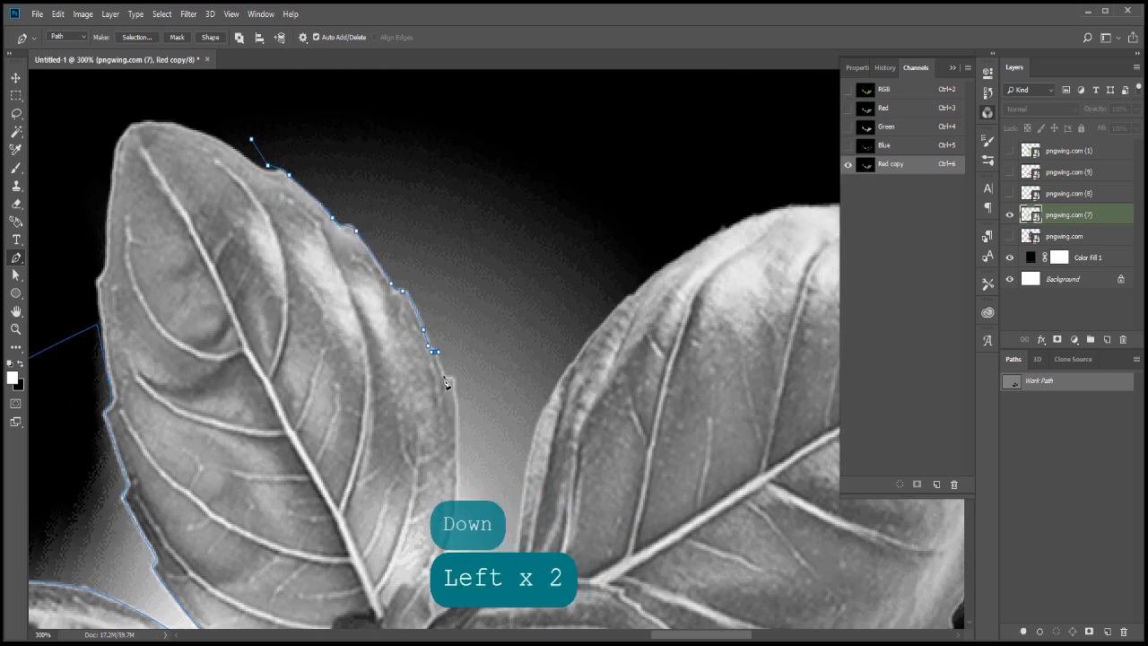
click(457, 471)
- Extend the path down to the upper leaf's base and across the small center leaf to the right leaf
key(space)
drag(451, 511, 449, 290)
click(446, 322)
click(438, 348)
drag(485, 340, 500, 339)
click(514, 343)
- Trace the path up the right leaf's left edge and close it through the dark area above the gap
click(556, 161)
click(570, 140)
click(576, 134)
key(space)
drag(606, 87, 597, 421)
key(space)
click(624, 370)
drag(684, 234, 646, 180)
click(532, 131)
click(208, 282)
- Draw a path around the glow beside the right leaf, following the leaf's outer right edge
drag(679, 345, 264, 77)
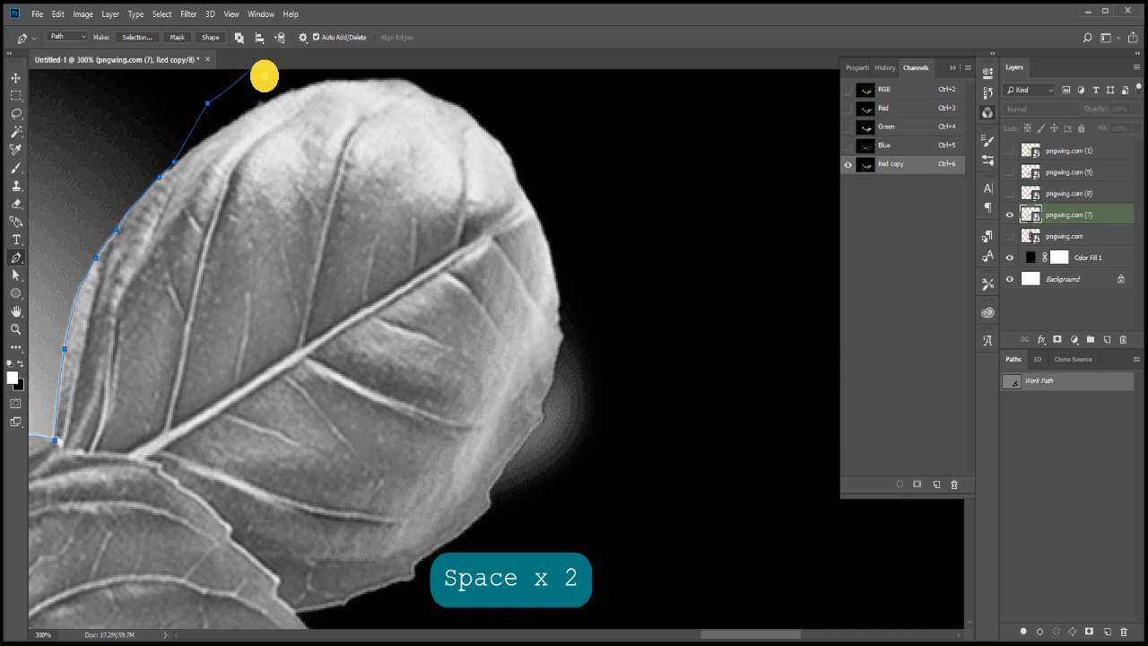
drag(499, 361, 535, 251)
click(616, 210)
drag(576, 317, 563, 334)
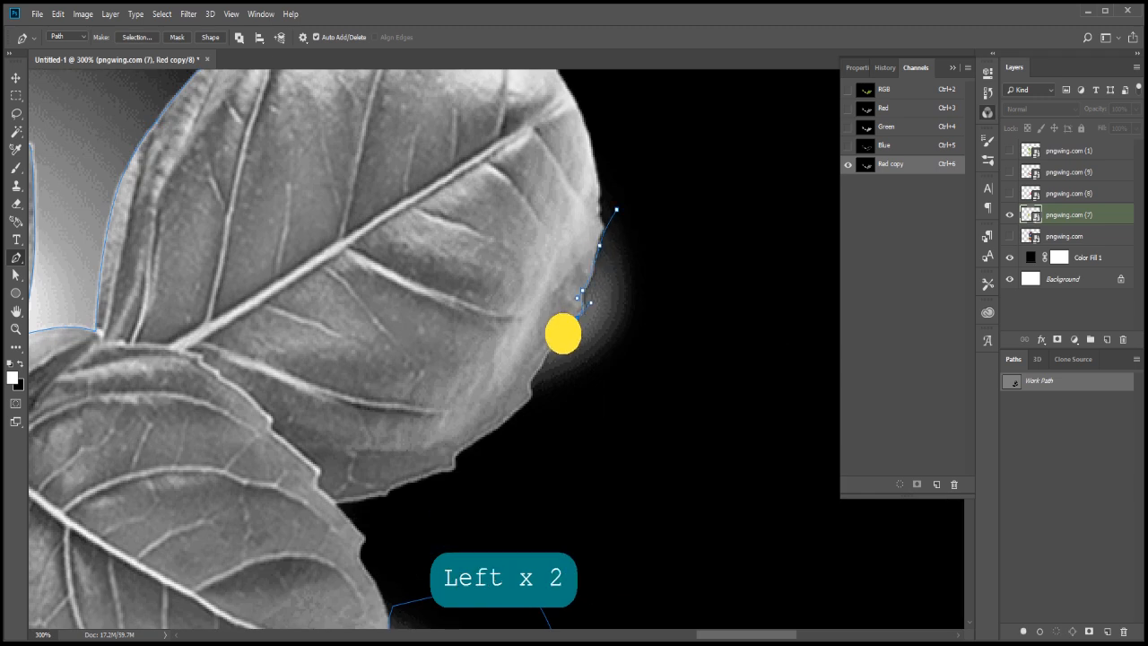
drag(528, 385, 528, 389)
drag(543, 408, 549, 413)
drag(412, 406, 843, 130)
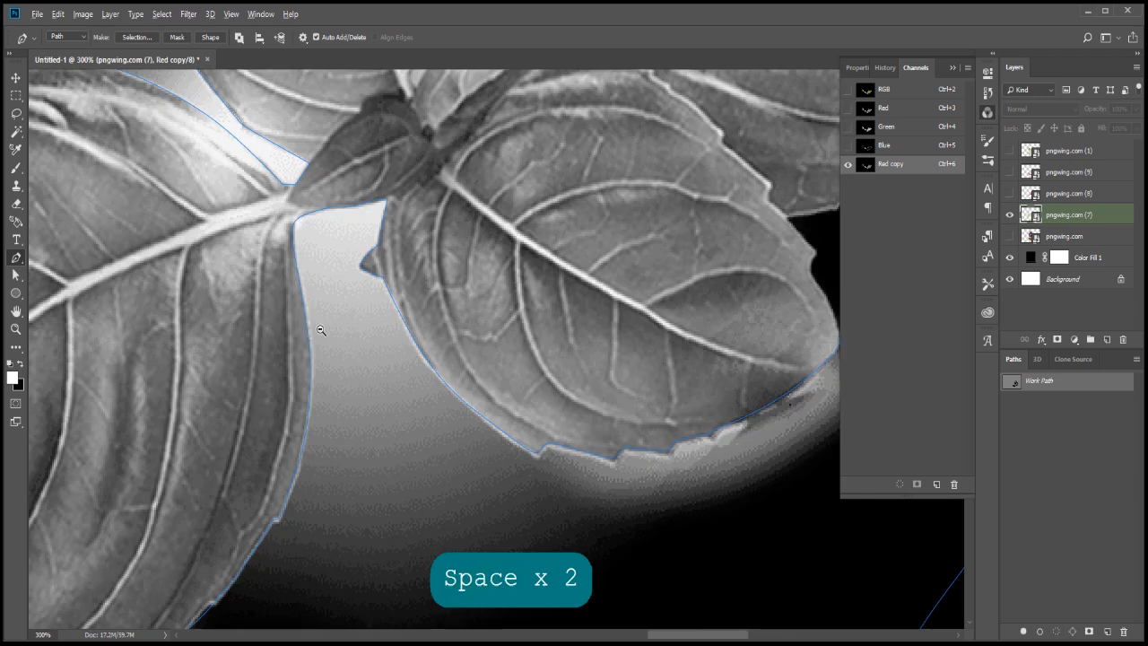
- Convert the traced leaf paths into a selection and feather its edge
scroll(320, 329, down, 3)
drag(261, 359, 567, 322)
scroll(212, 159, up, 1)
drag(496, 233, 165, 303)
key(ctrl+Return)
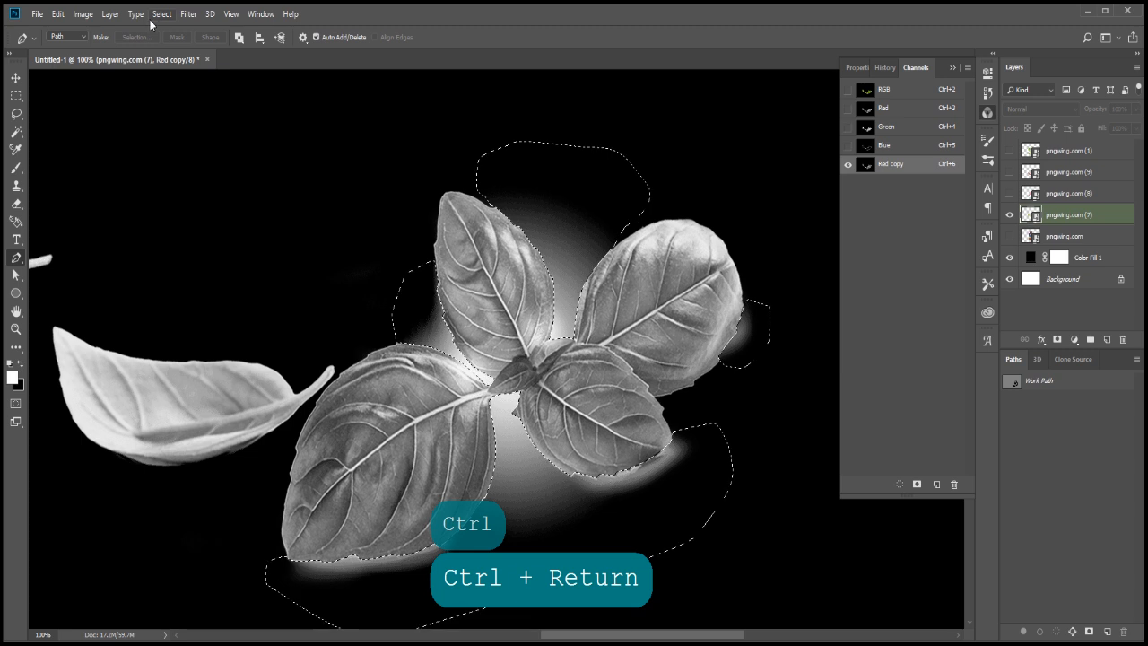
click(155, 15)
mouse_move(233, 209)
click(313, 258)
click(560, 240)
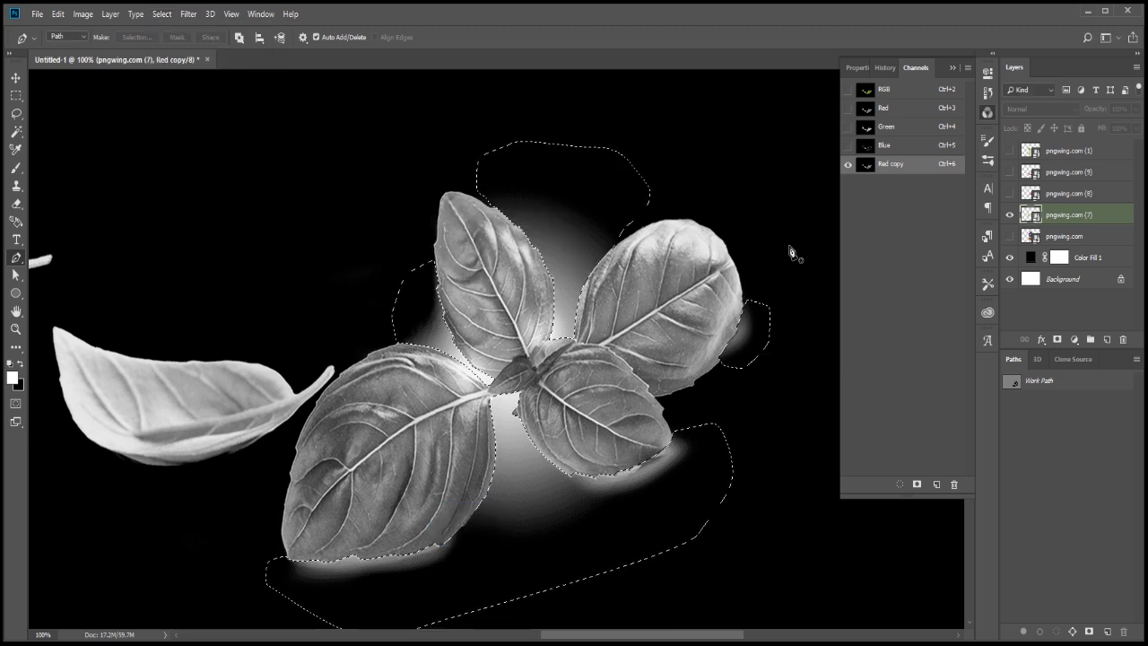
- Fill the selected glow areas around the leaves with black in the Red copy channel and deselect
key(alt+BackSpace)
key(ctrl+BackSpace)
key(ctrl+d)
key(space)
- Select the black background around all the leaves with the Magic Wand and feather the selection
key(w)
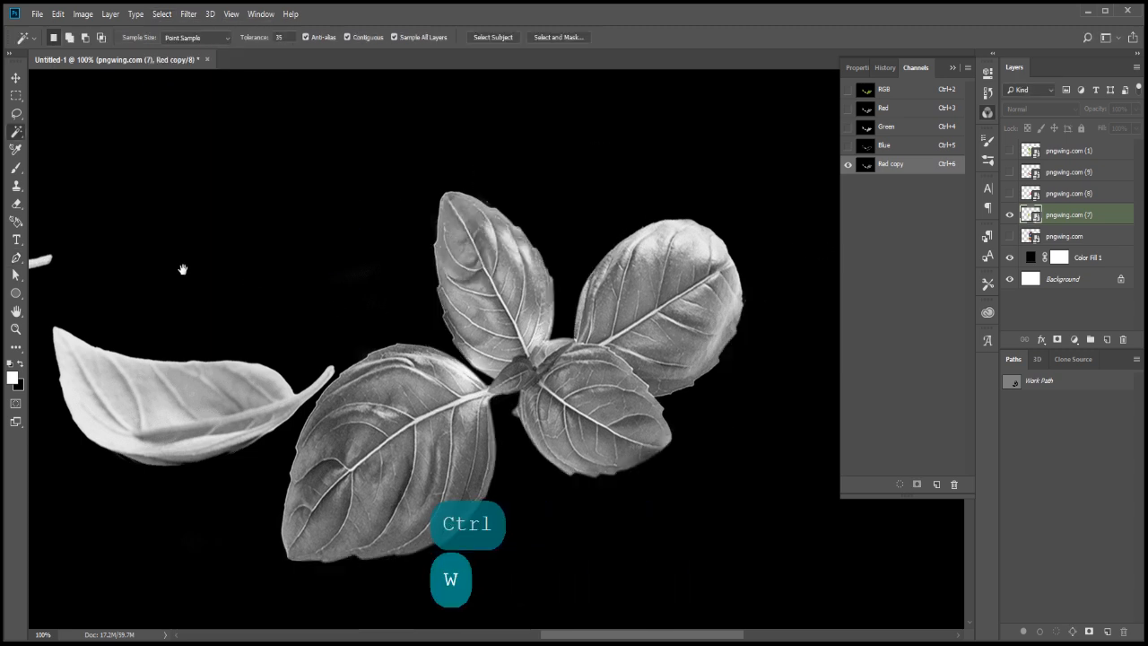
drag(329, 313, 693, 313)
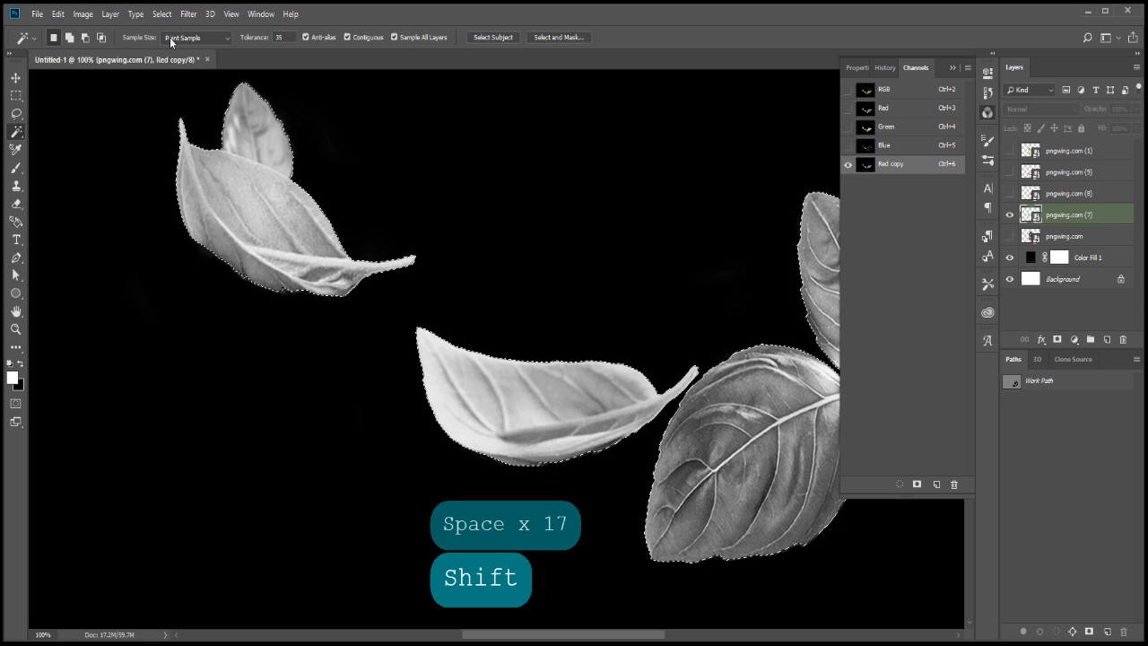
key(shift+F6)
key(Return)
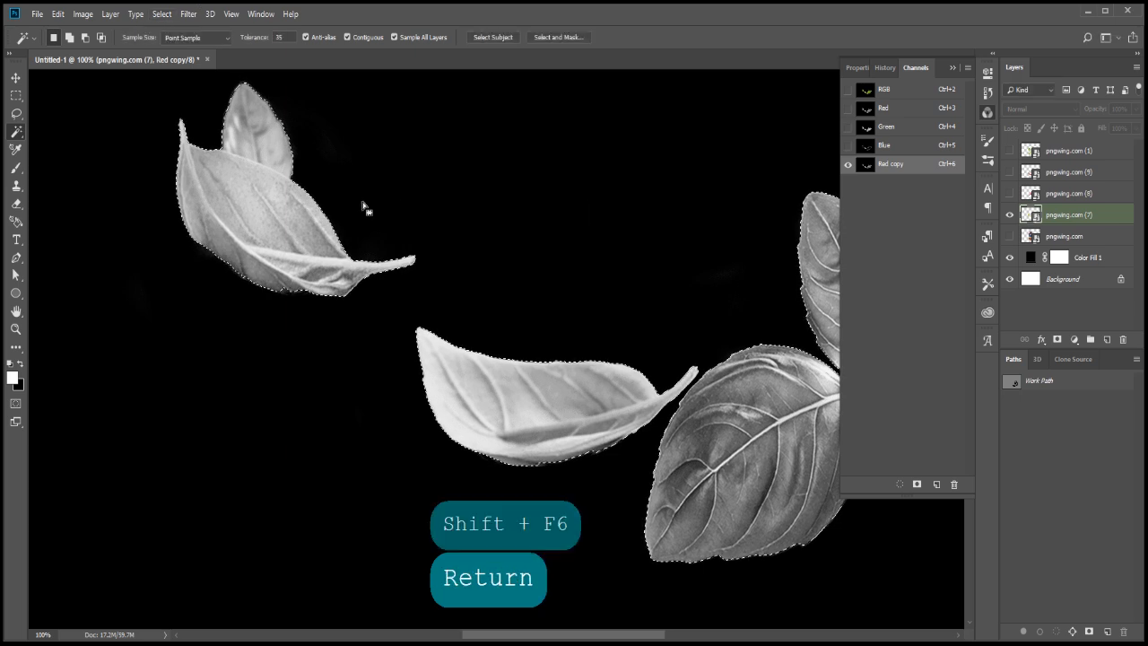
click(159, 15)
click(296, 222)
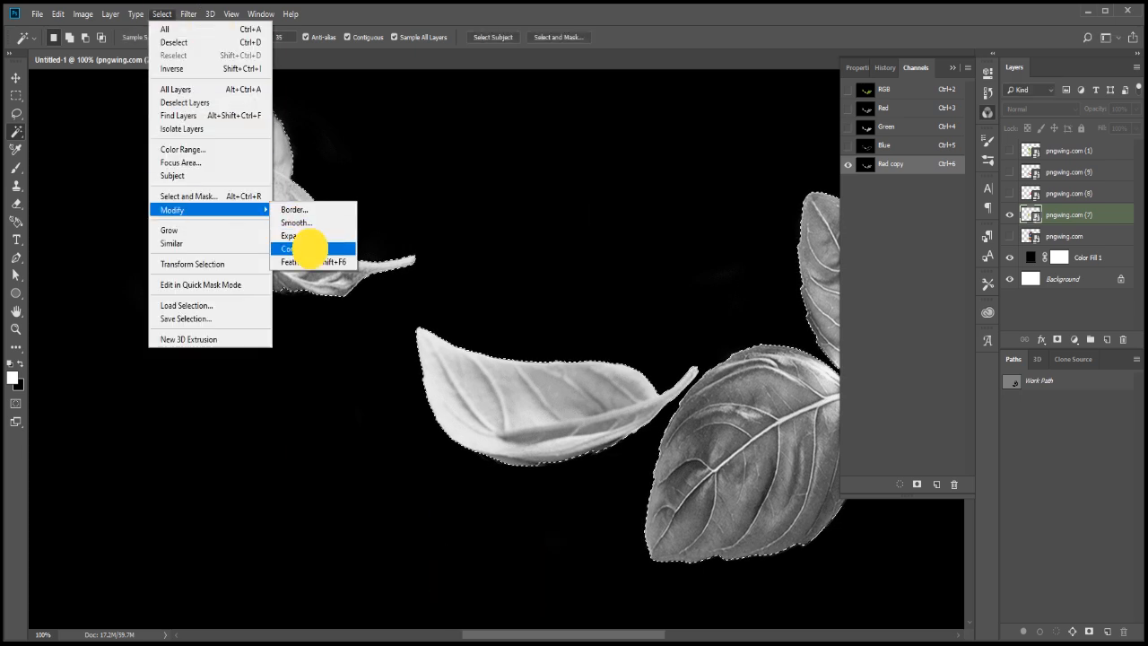
click(305, 248)
key(Return)
key(ctrl+alt+z)
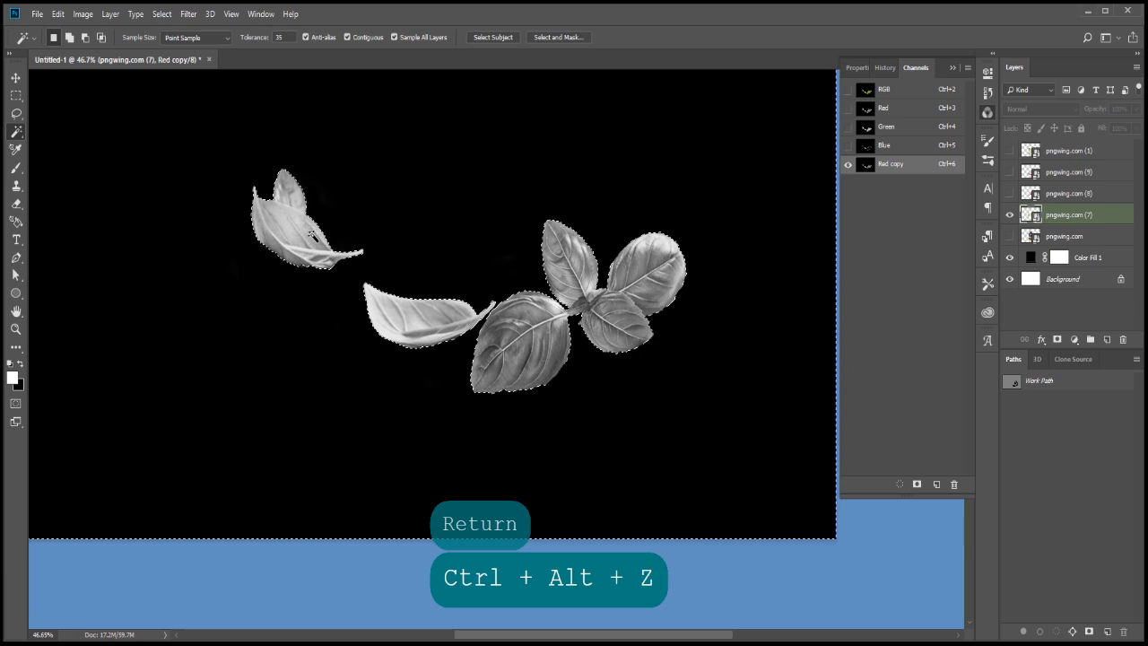
- Invert the selection so it covers the leaves and contract it slightly
key(ctrl+shift+i)
click(158, 16)
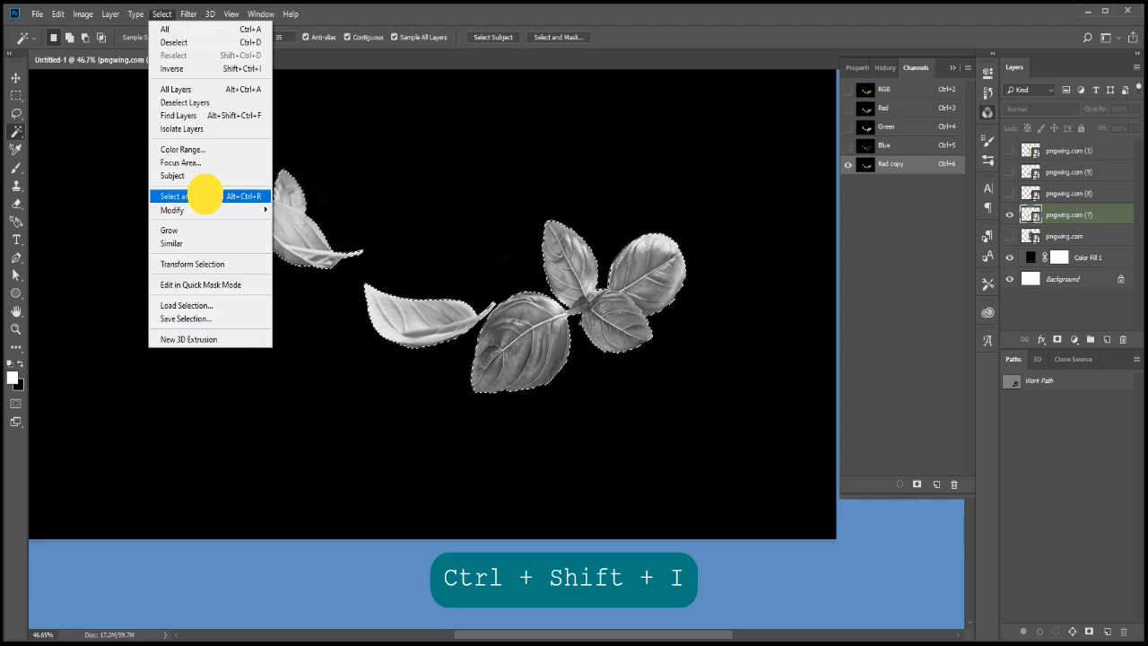
mouse_move(205, 213)
click(302, 246)
key(Return)
key(space)
drag(487, 317, 757, 313)
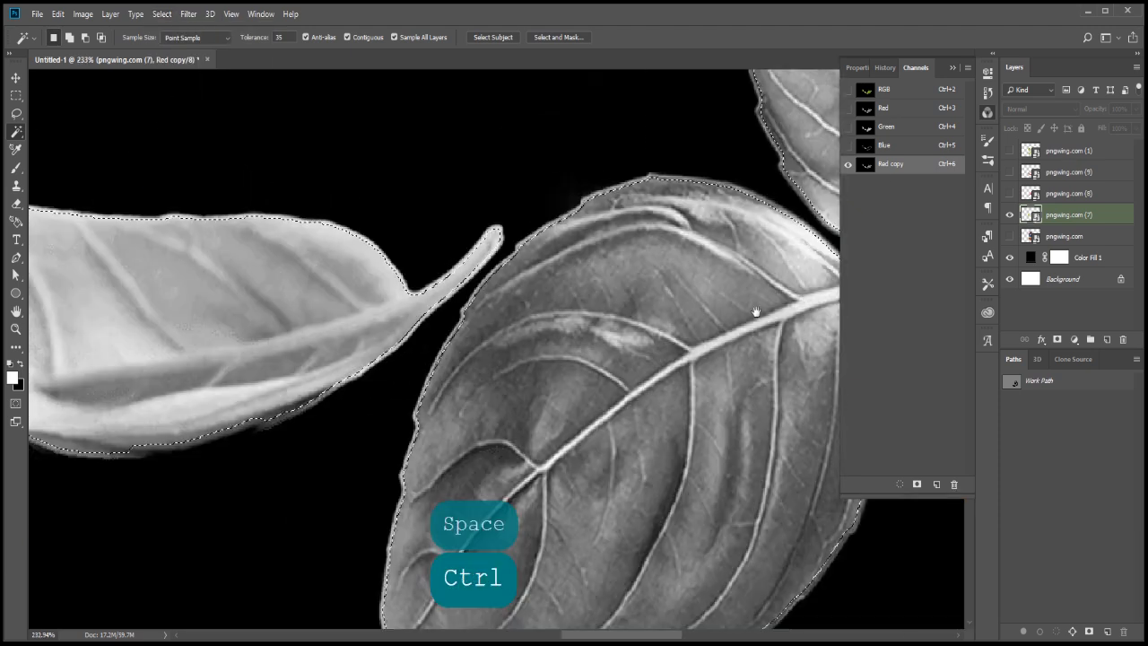
- Fill the selected leaves with white in the Red copy channel, deselect, and turn the RGB channels back on
key(alt+Delete)
key(ctrl+d)
scroll(584, 197, down, 3)
click(847, 90)
scroll(659, 208, down, 4)
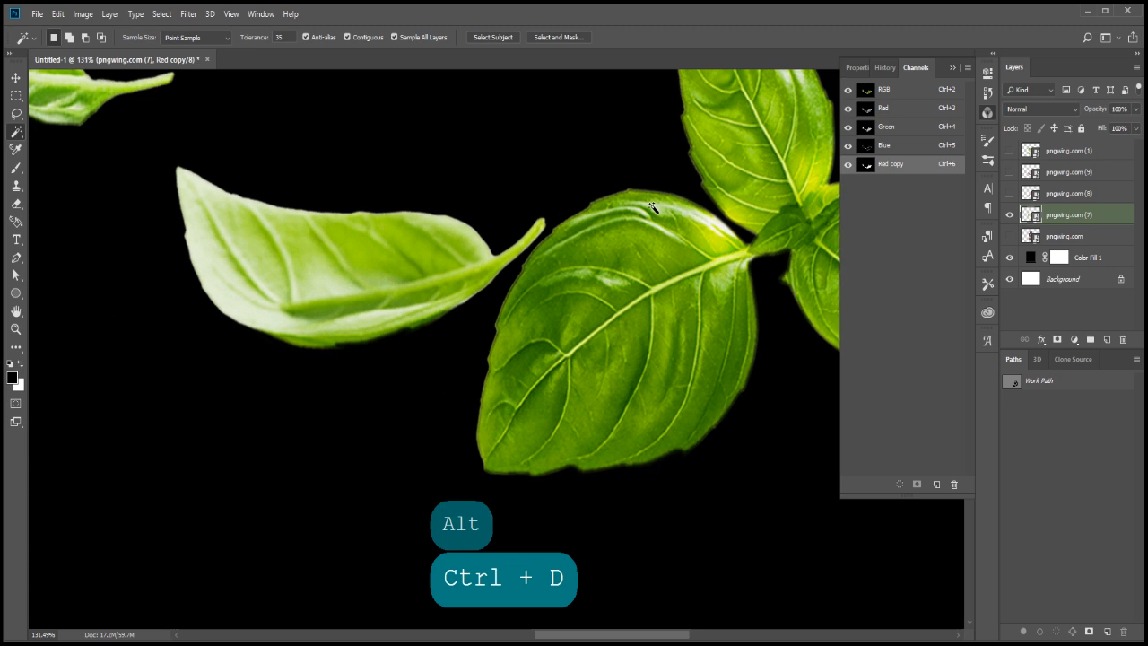
- Load the Red copy channel as a selection and add it as a layer mask on pngwing.com (7)
drag(659, 207, 400, 394)
scroll(611, 286, up, 4)
ctrl+click(866, 164)
scroll(620, 286, down, 4)
scroll(620, 289, down, 2)
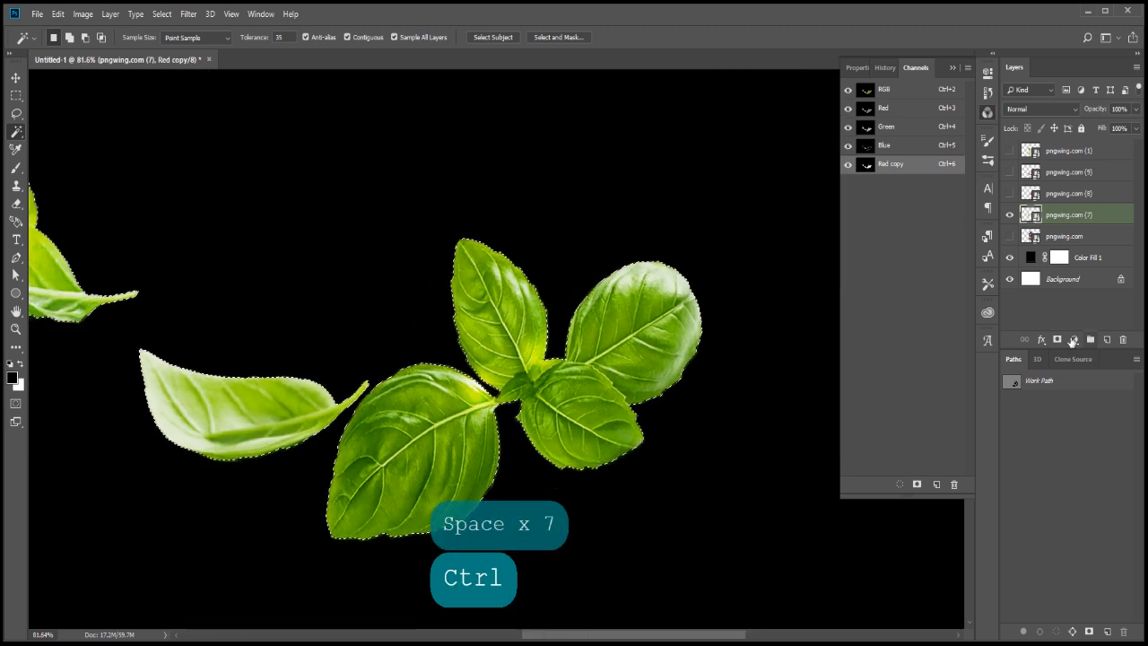
click(1057, 339)
- Hide the Color Fill 1 layer and show the sauce jar layer pngwing.com behind the basil
click(921, 94)
click(1010, 257)
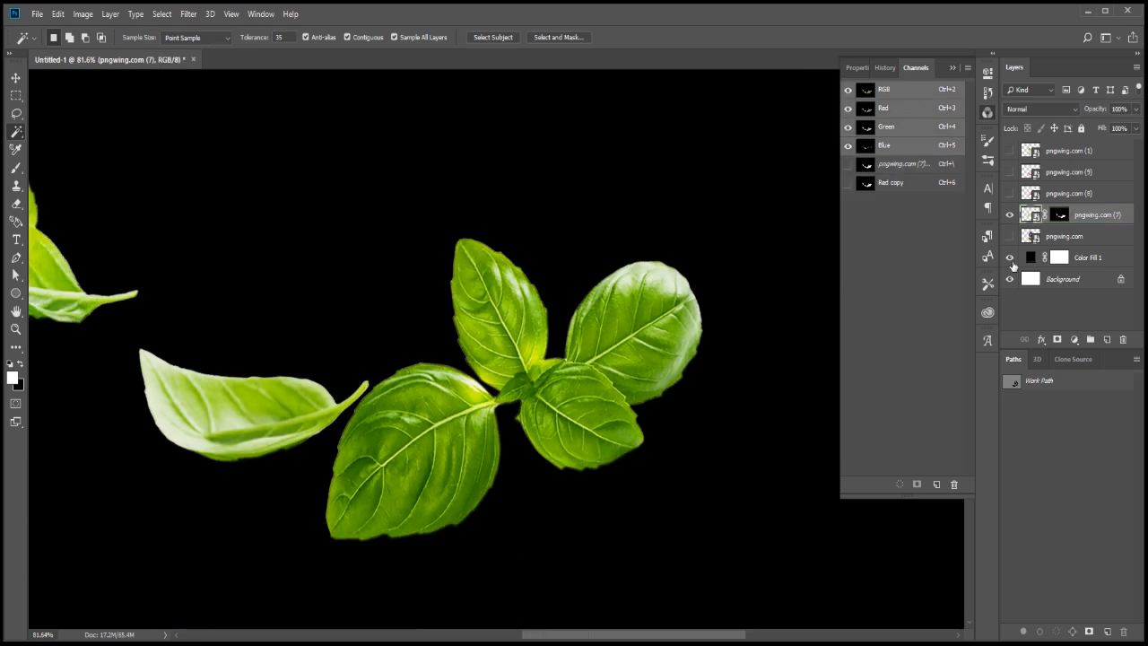
scroll(538, 323, down, 4)
click(1010, 236)
scroll(466, 357, up, 4)
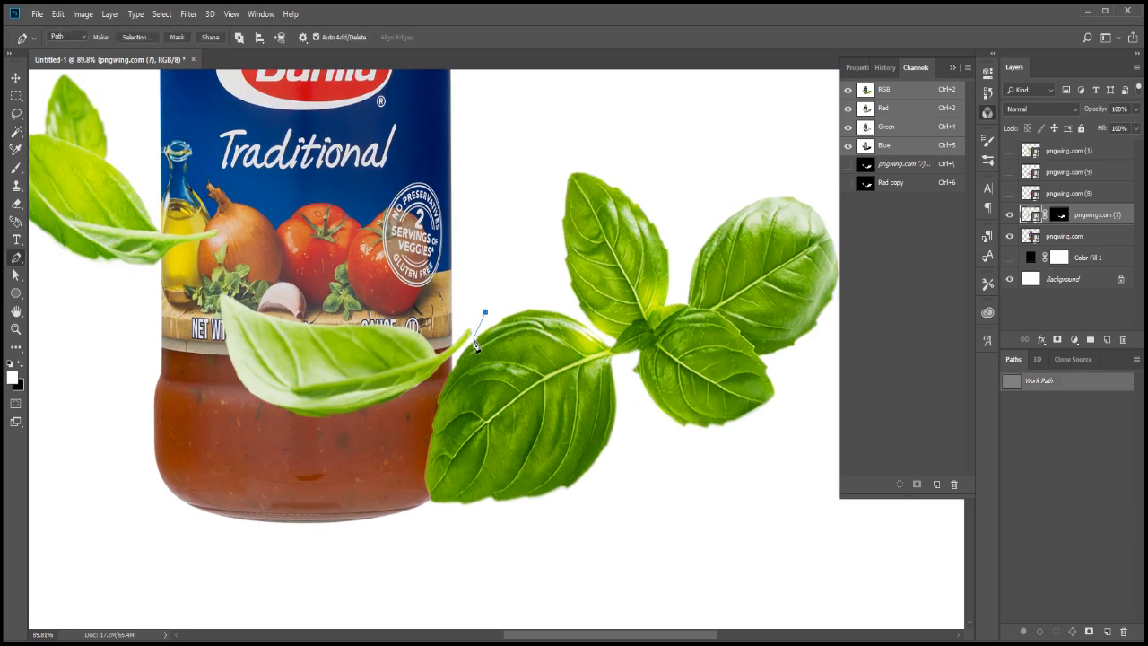
- Draw a closed Pen path around the two loose basil pieces and copy that area to a new layer
click(414, 404)
click(308, 442)
drag(308, 441, 577, 442)
click(251, 366)
drag(246, 362, 246, 496)
click(194, 225)
drag(687, 269, 364, 211)
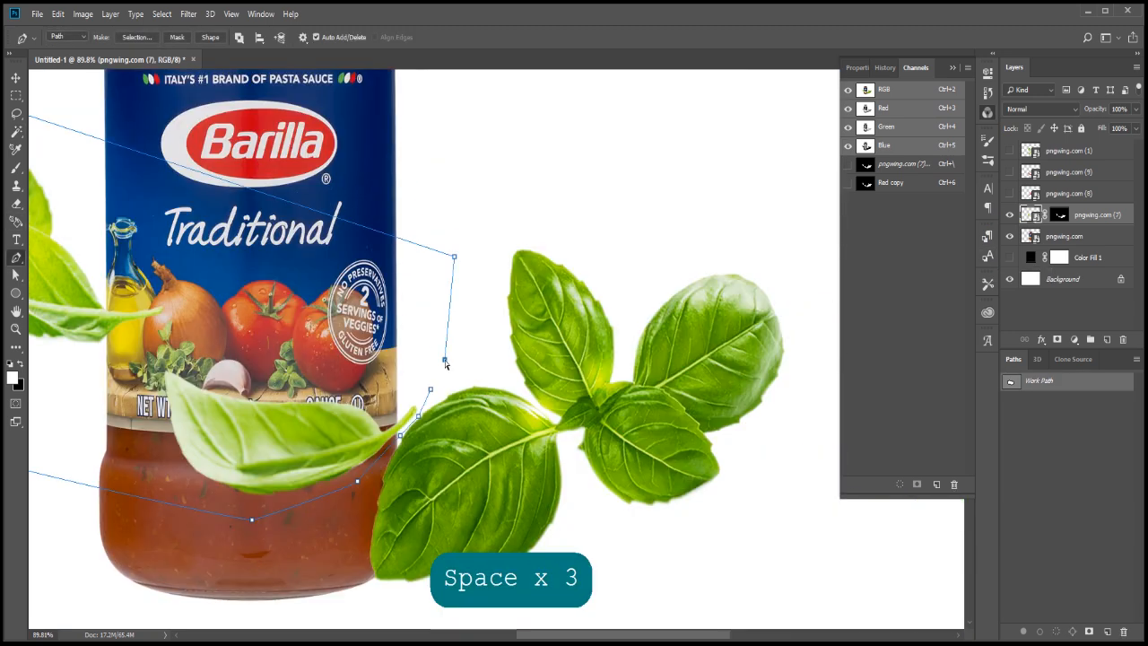
key(ctrl+Return)
key(ctrl+j)
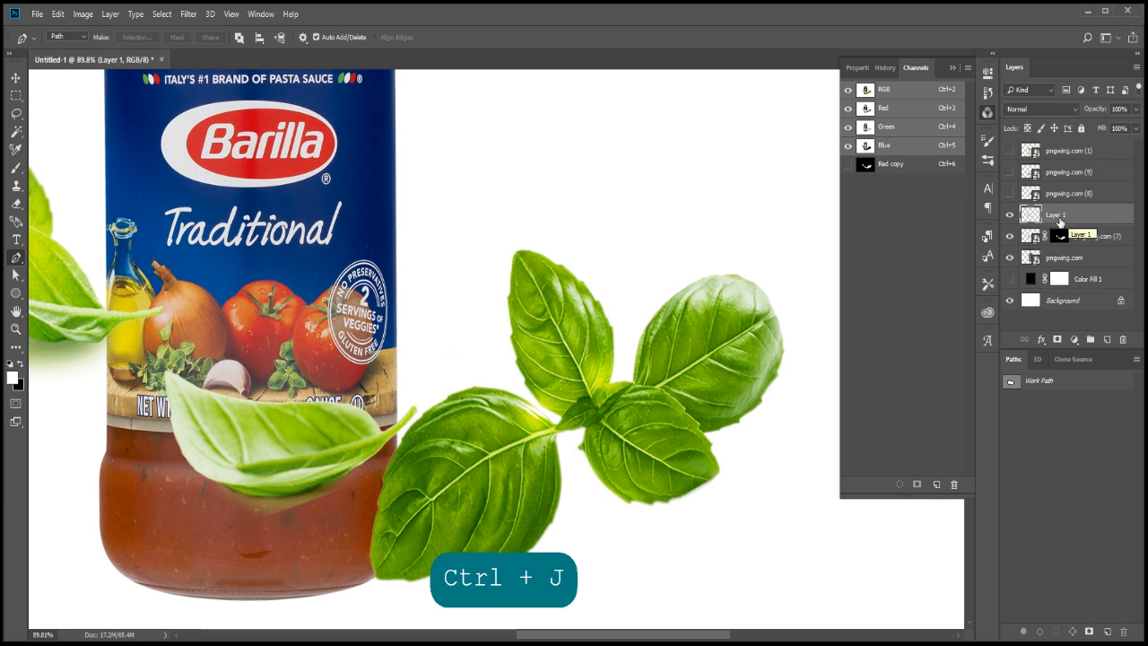
- Merge the masked basil layer pngwing.com (7) with a new blank layer to make it a plain pixel layer
right_click(1058, 235)
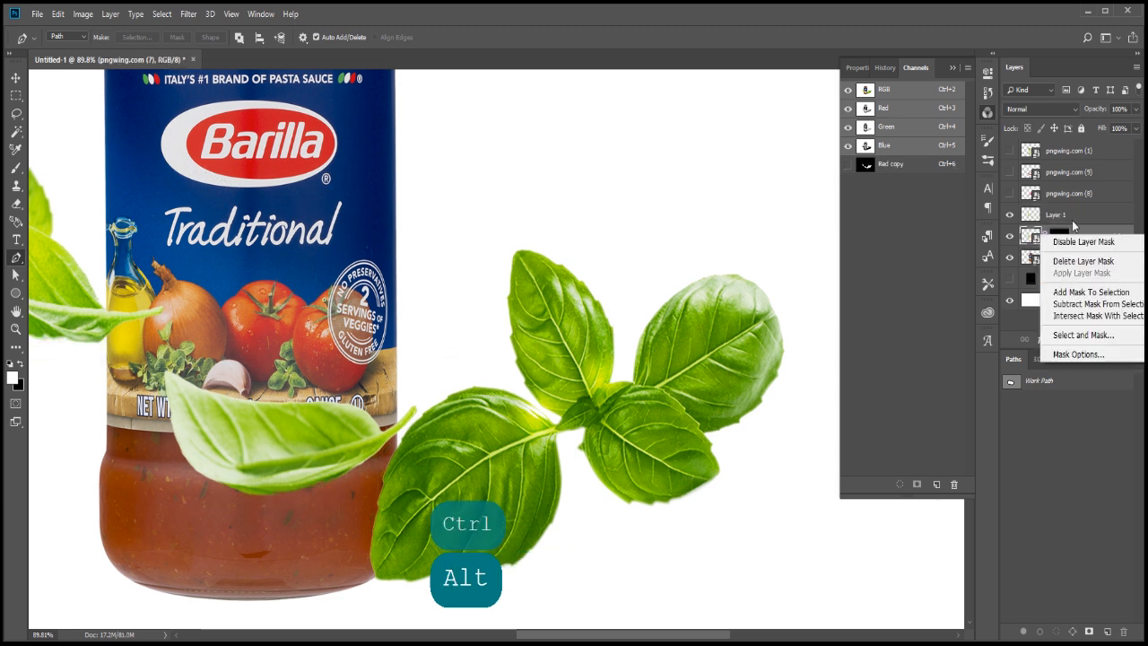
click(1074, 228)
click(1107, 339)
ctrl+click(1086, 252)
key(ctrl+e)
scroll(259, 306, down, 5)
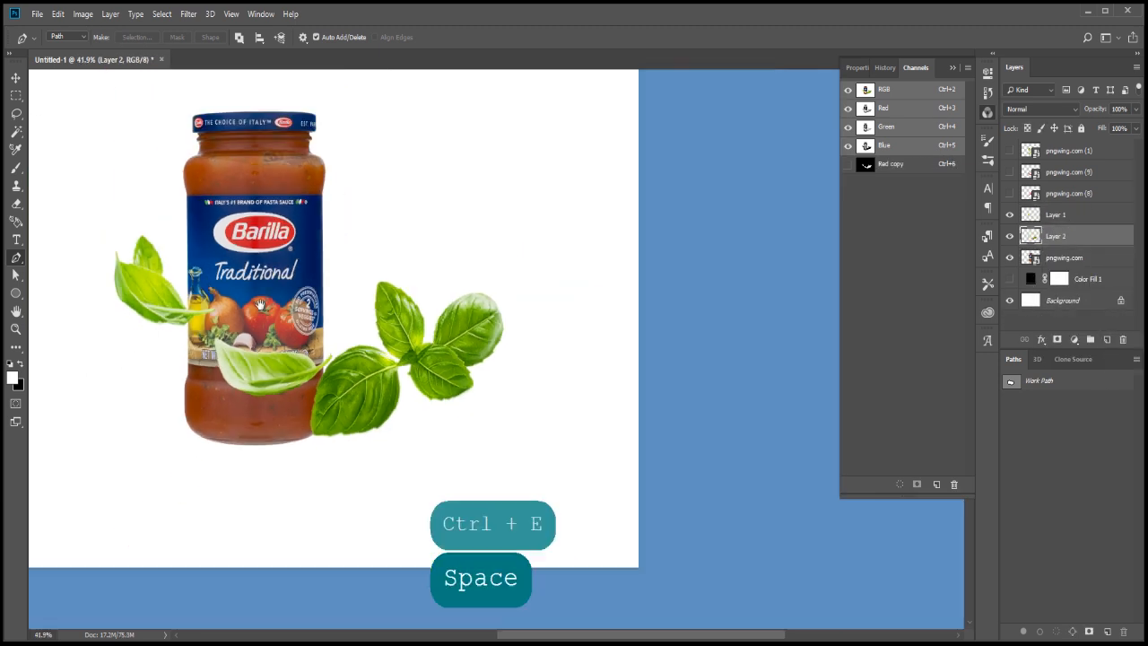
- Move the copied loose leaves on Layer 1 down beside the jar's lower left
drag(260, 305, 382, 285)
key(v)
drag(384, 355, 344, 437)
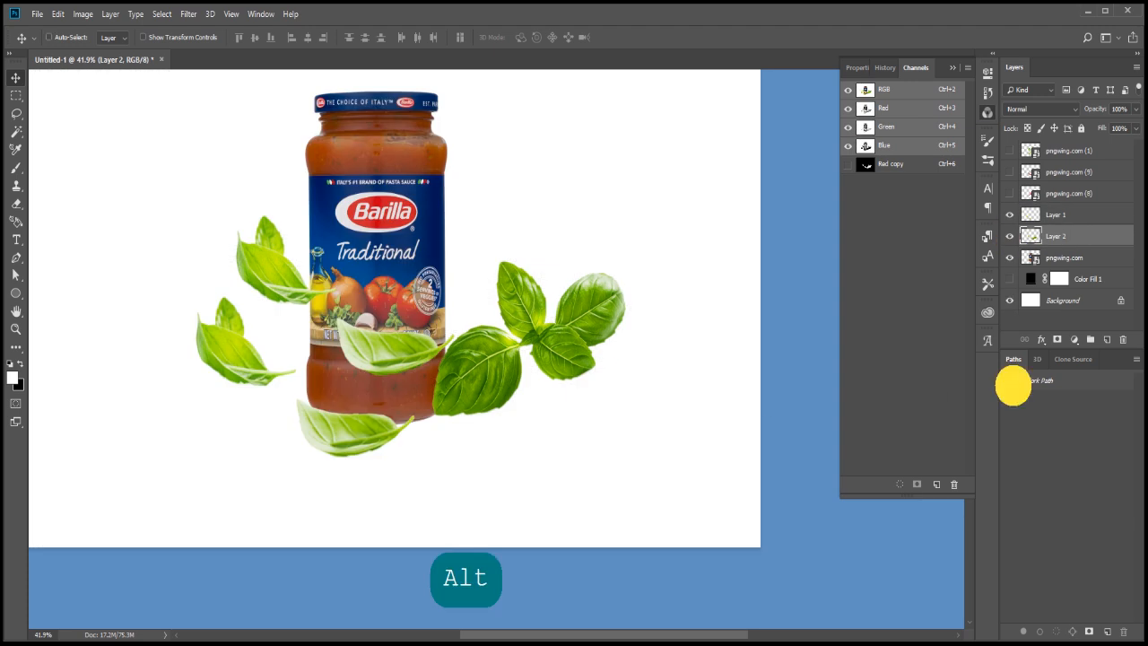
- Load the work path as a selection, mask the original loose leaves out of Layer 2, and apply the mask
ctrl+click(1012, 381)
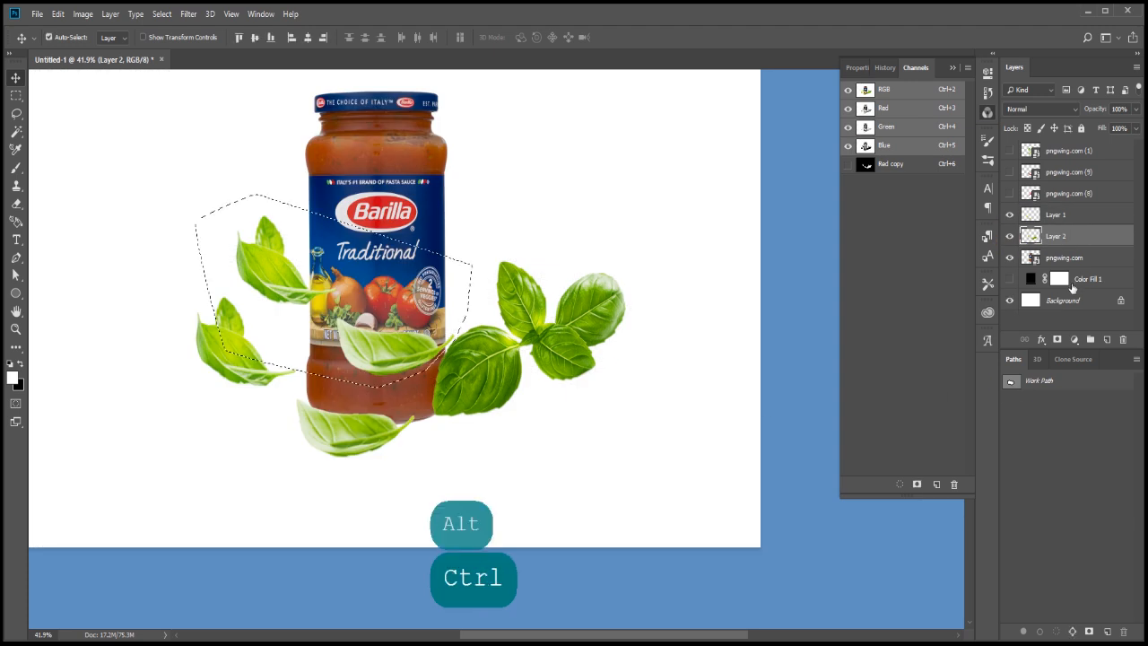
click(1057, 340)
key(ctrl+i)
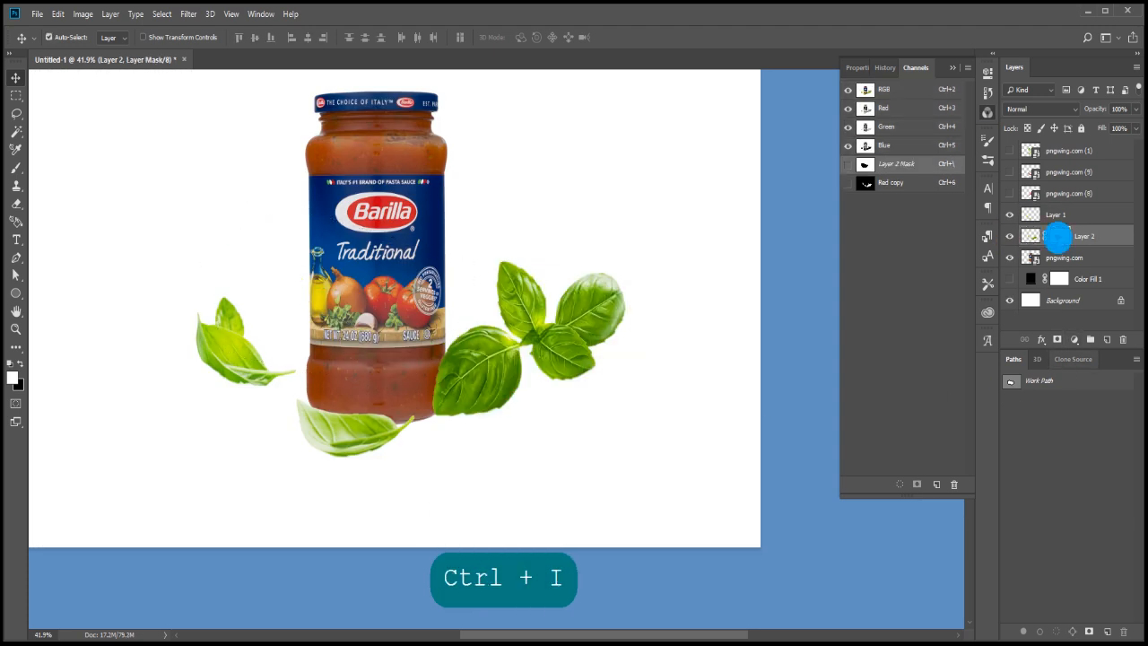
right_click(1058, 238)
click(1013, 276)
key(v)
- Shift the loose leaves on Layer 1 slightly further left and up beside the jar's base
scroll(499, 349, up, 2)
drag(322, 455, 405, 389)
key(Return)
scroll(267, 436, down, 2)
- Show the chili pair pngwing.com (8), scale it to about 95% width and 85% height, and place it at the jar's lower right
click(1009, 194)
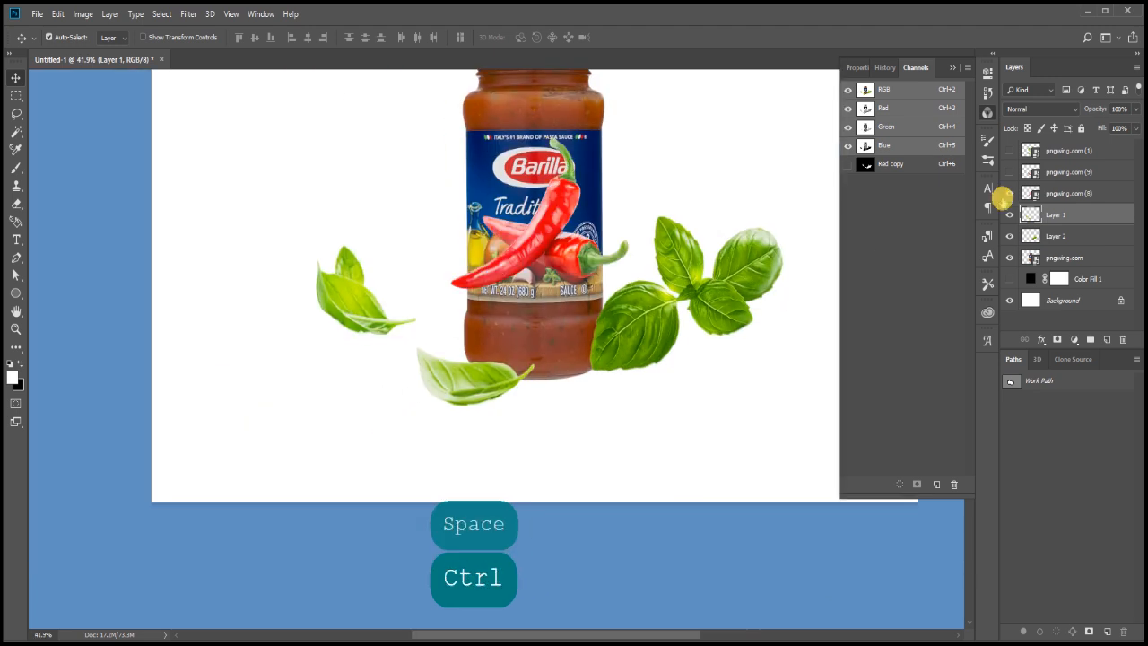
drag(548, 240, 679, 328)
scroll(714, 351, down, 3)
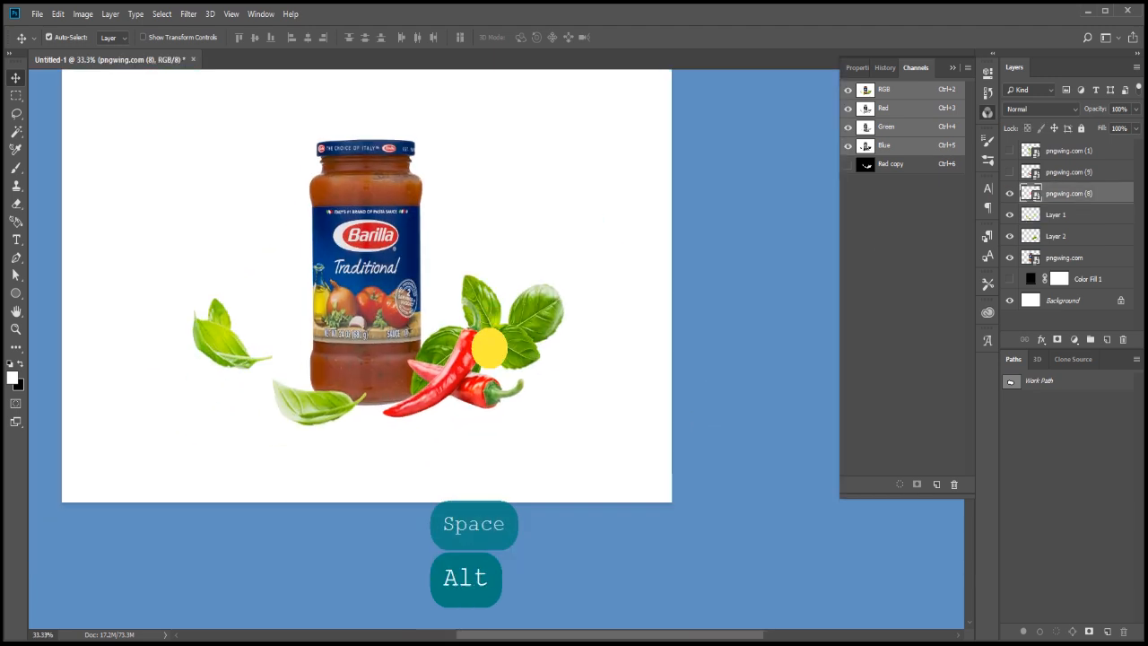
key(ctrl+t)
drag(543, 292, 531, 306)
drag(525, 364, 502, 405)
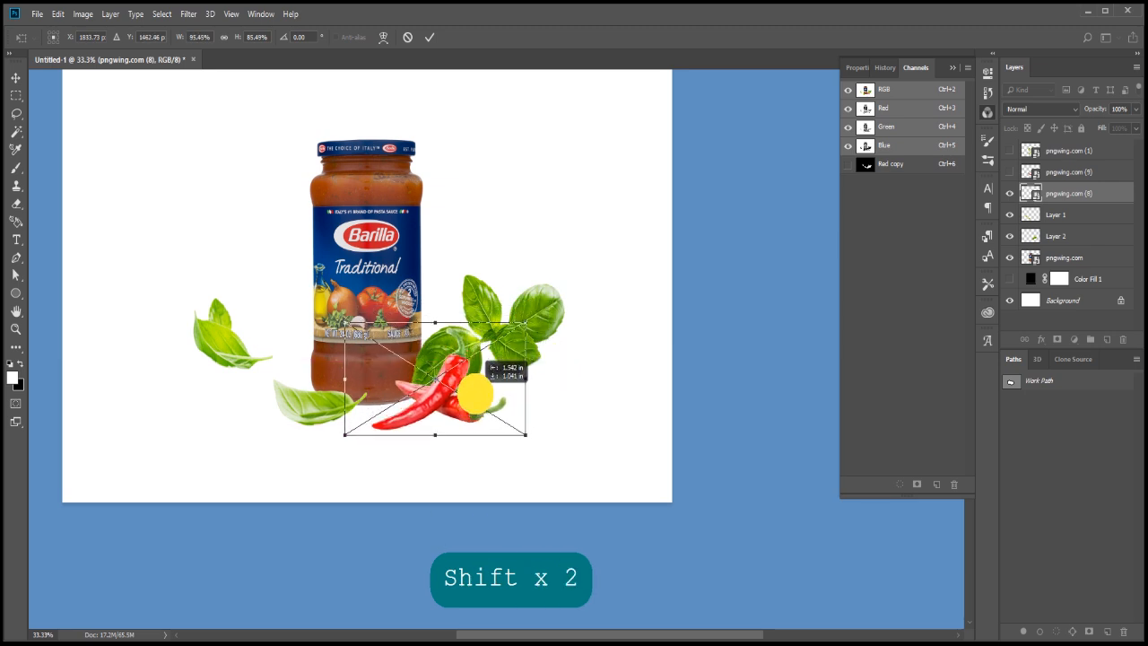
key(Return)
- Enlarge the sauce jar slightly and stack its layer above the basil sprig on Layer 2
click(1065, 257)
key(ctrl+t)
drag(420, 140, 434, 130)
drag(428, 272, 375, 277)
key(Return)
key(v)
key(Return)
- Rotate the basil sprig on Layer 2 by about 24° and tuck it behind the chilies beside the jar
key(ctrl+t)
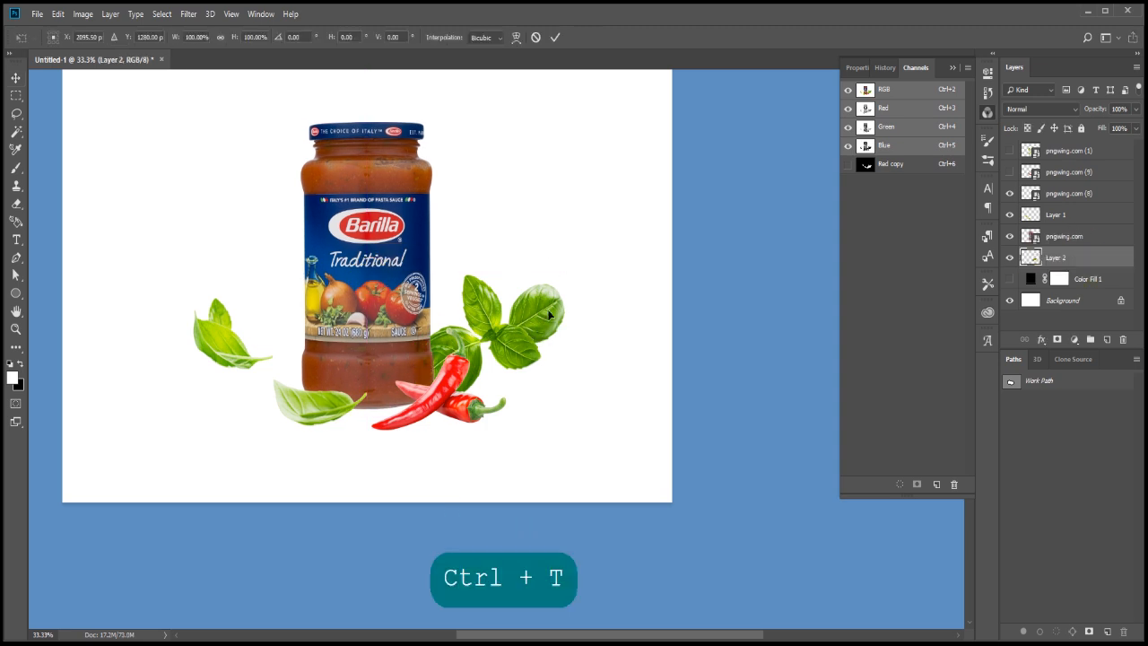
drag(602, 264, 622, 323)
drag(532, 352, 519, 362)
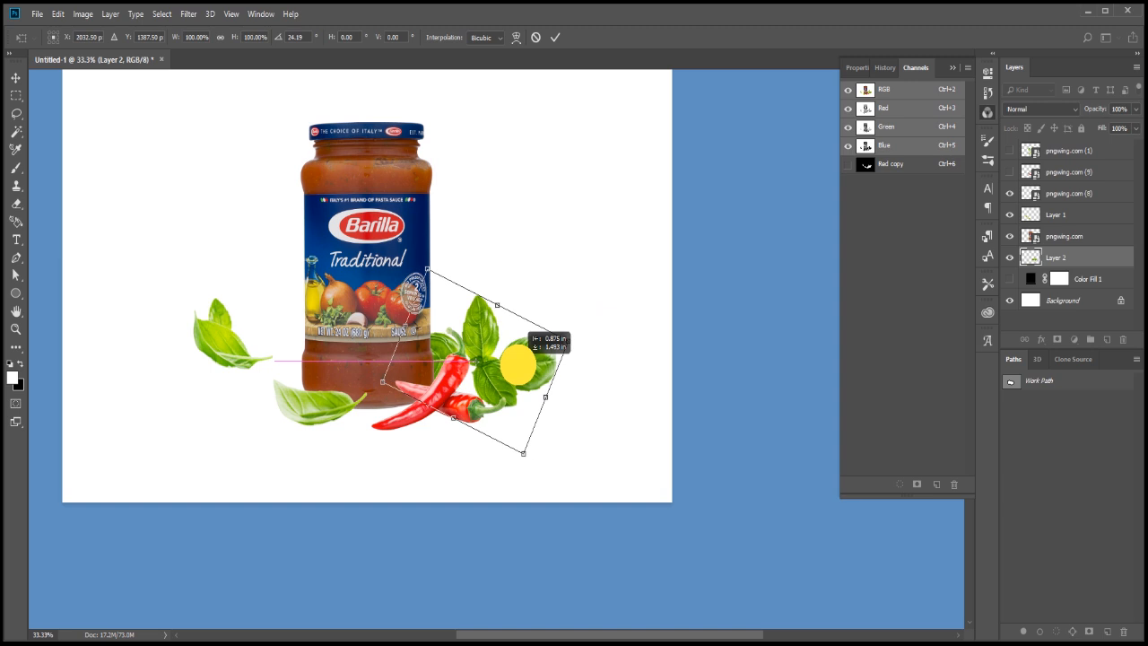
key(Return)
- Show the large chili pngwing.com (9), move it up and left, and isolate it against the black Color Fill 1
click(1009, 172)
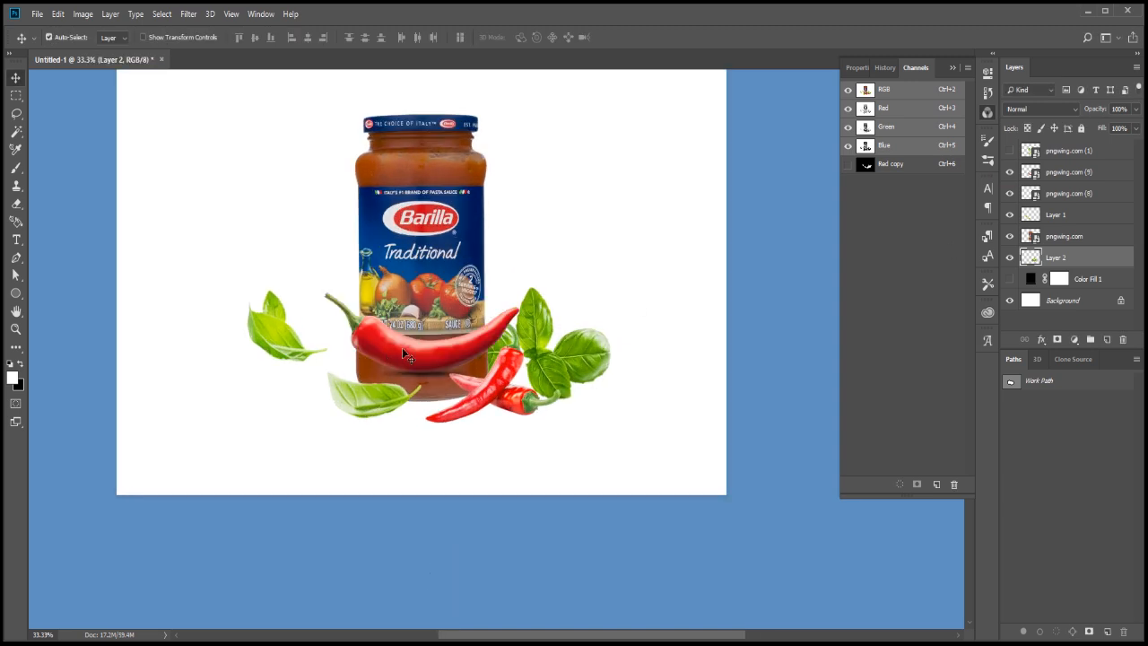
drag(419, 344, 342, 273)
alt+click(1009, 172)
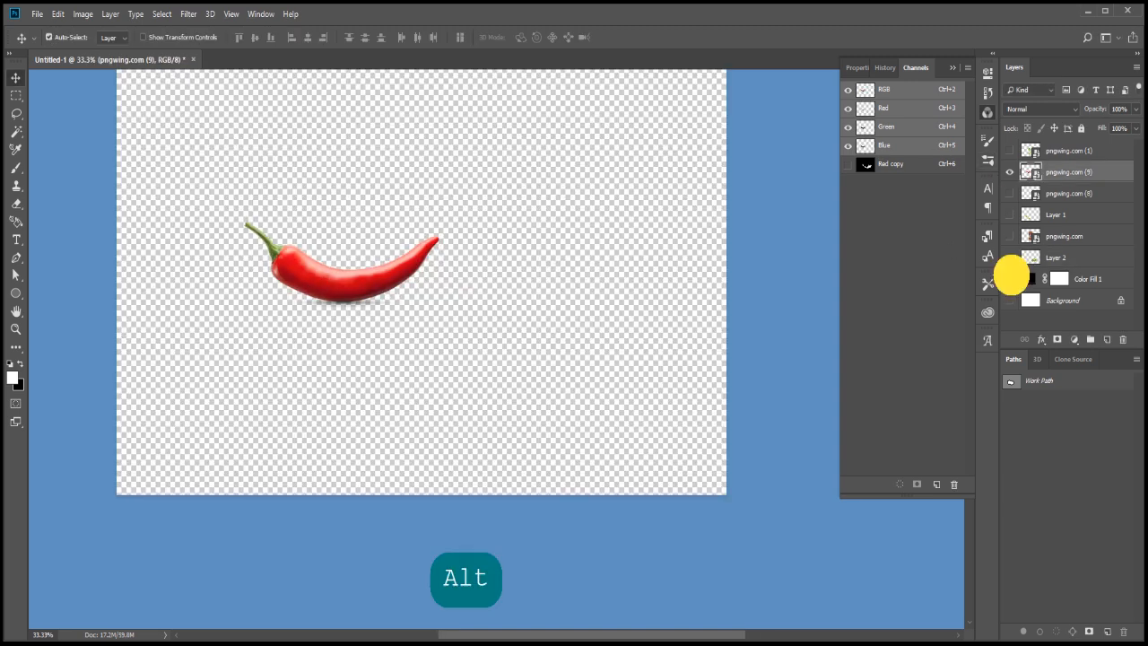
click(1009, 279)
scroll(337, 265, up, 3)
- Select the black area around the chili, feather the selection, and add an inverted layer mask that keeps only the chili
key(e)
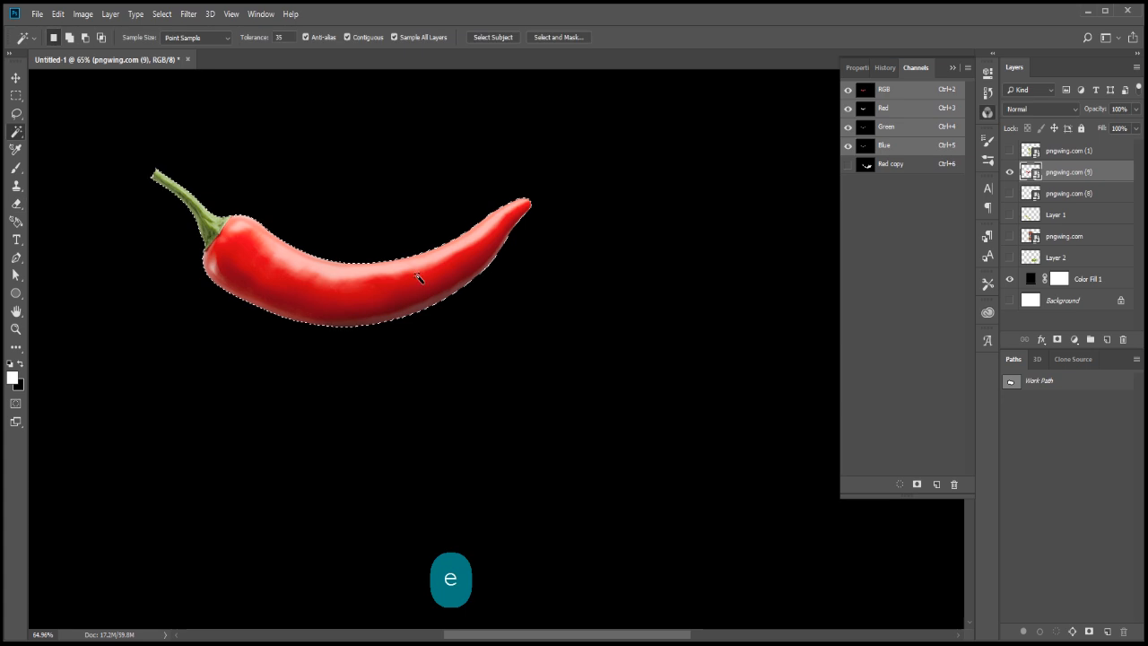
key(shift+F6)
key(Return)
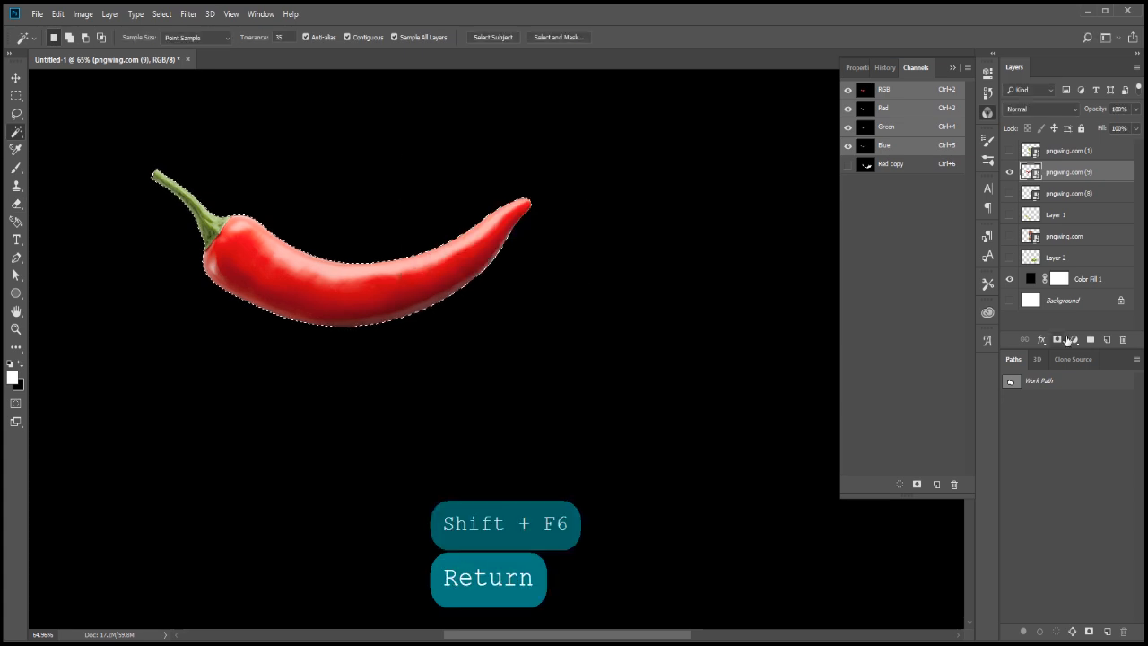
click(1057, 339)
key(ctrl+i)
- Merge the masked chili pngwing.com (9) with a new blank layer
right_click(1065, 175)
click(1072, 203)
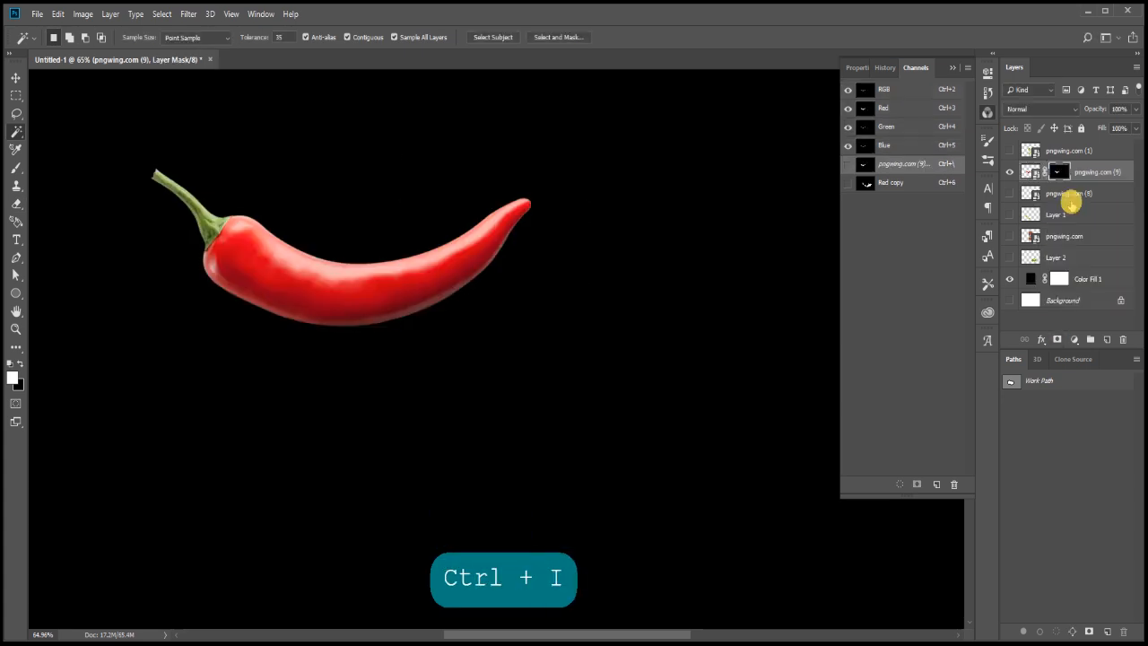
click(1106, 339)
ctrl+click(1076, 196)
key(ctrl+e)
- Hide the black fill, show the jar, basil and chili pair layers again, and move the large chili to the jar's lower left
click(1011, 280)
drag(1010, 257, 1009, 191)
scroll(462, 274, down, 3)
key(v)
drag(412, 287, 385, 371)
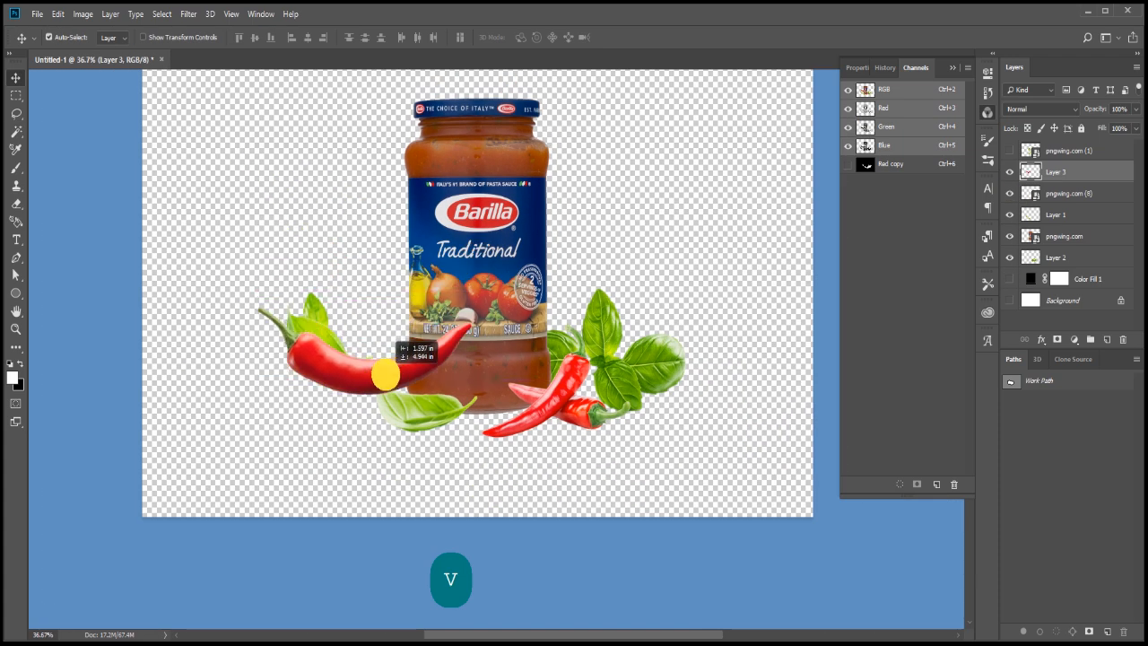
key(ctrl+t)
drag(474, 302, 446, 316)
click(515, 38)
scroll(373, 391, up, 3)
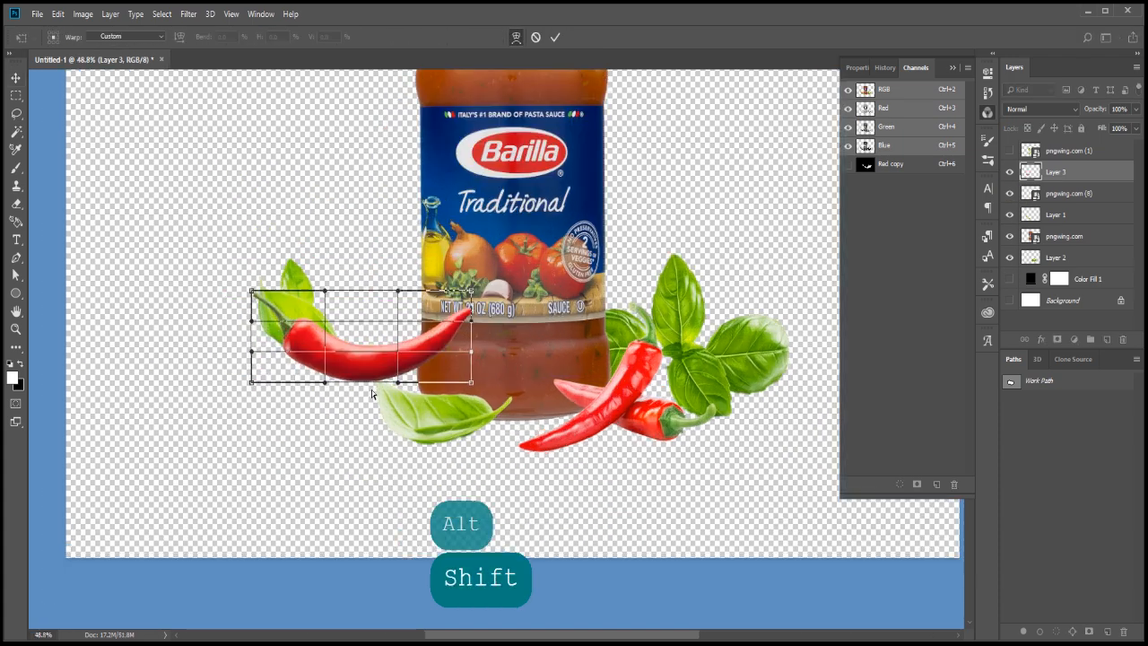
mouse_move(367, 341)
mouse_down()
mouse_move(367, 328)
mouse_move(372, 342)
mouse_up()
key(Escape)
- Warp the large chili on Layer 3 upward at its middle to flatten the curve, and stack it behind the jar
key(ctrl+t)
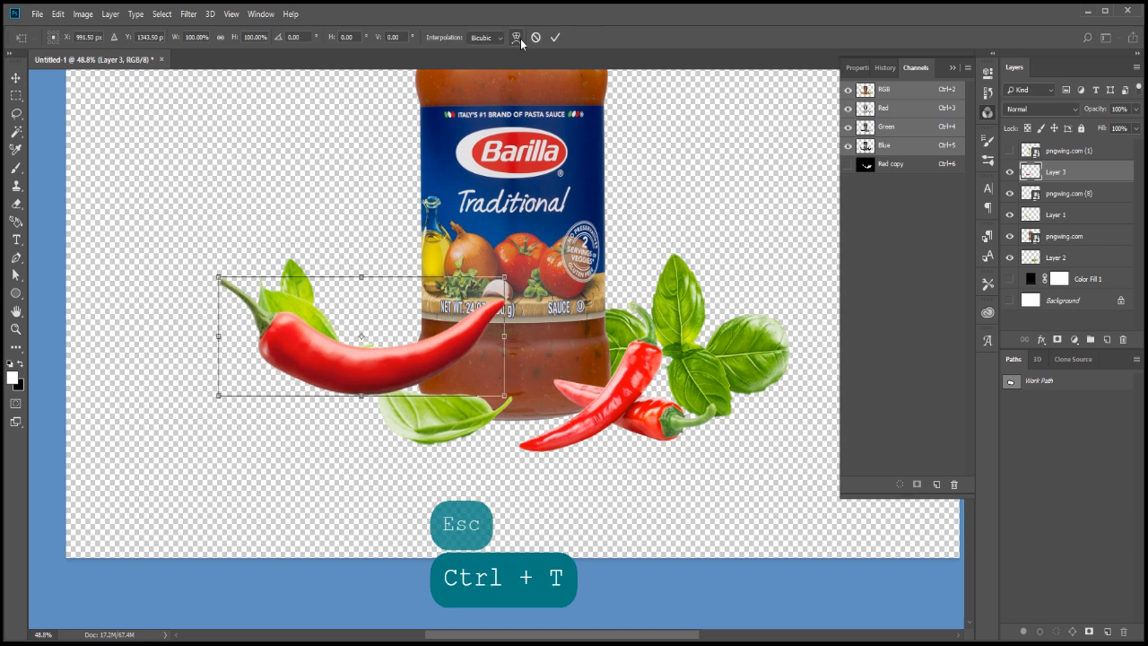
click(516, 38)
mouse_move(361, 381)
mouse_down()
mouse_move(360, 321)
mouse_move(366, 372)
mouse_up()
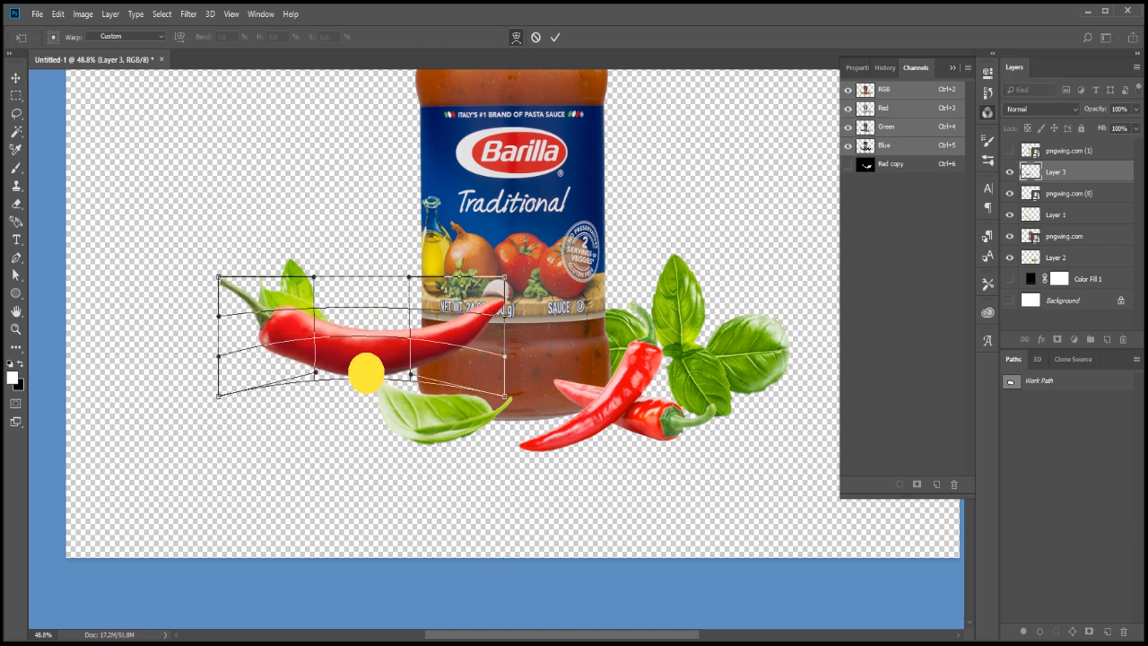
key(Return)
drag(1054, 240, 1054, 242)
scroll(439, 343, down, 3)
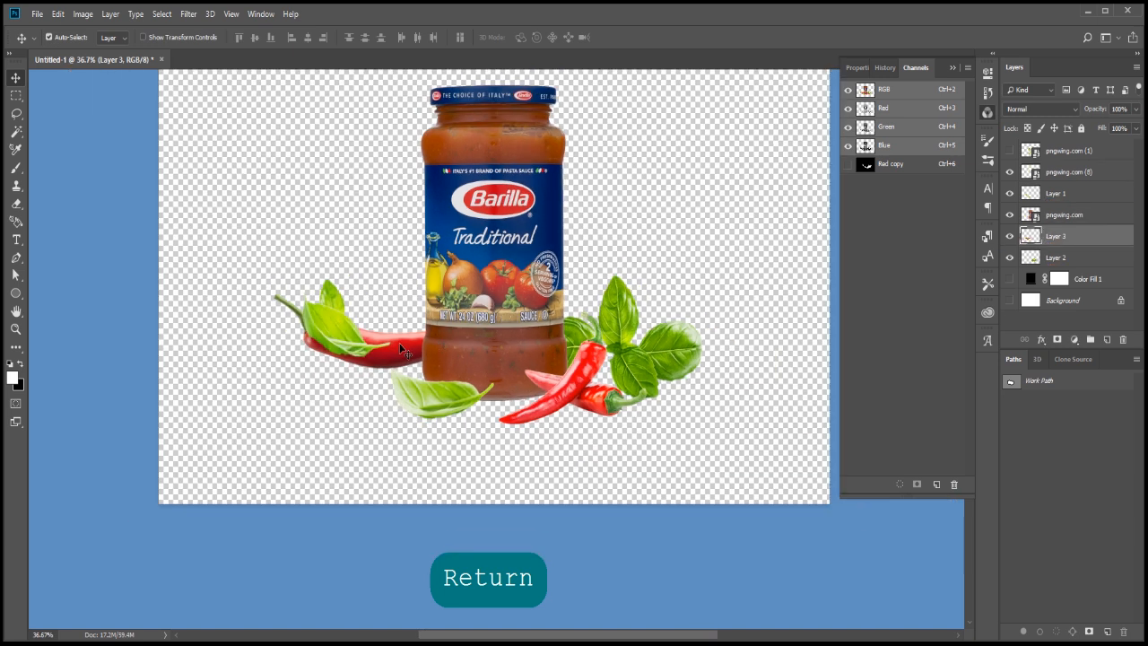
- Move the large chili up beside the jar label and scale it to 68.77%, undoing the last change after committing
drag(395, 352, 415, 313)
key(ctrl+t)
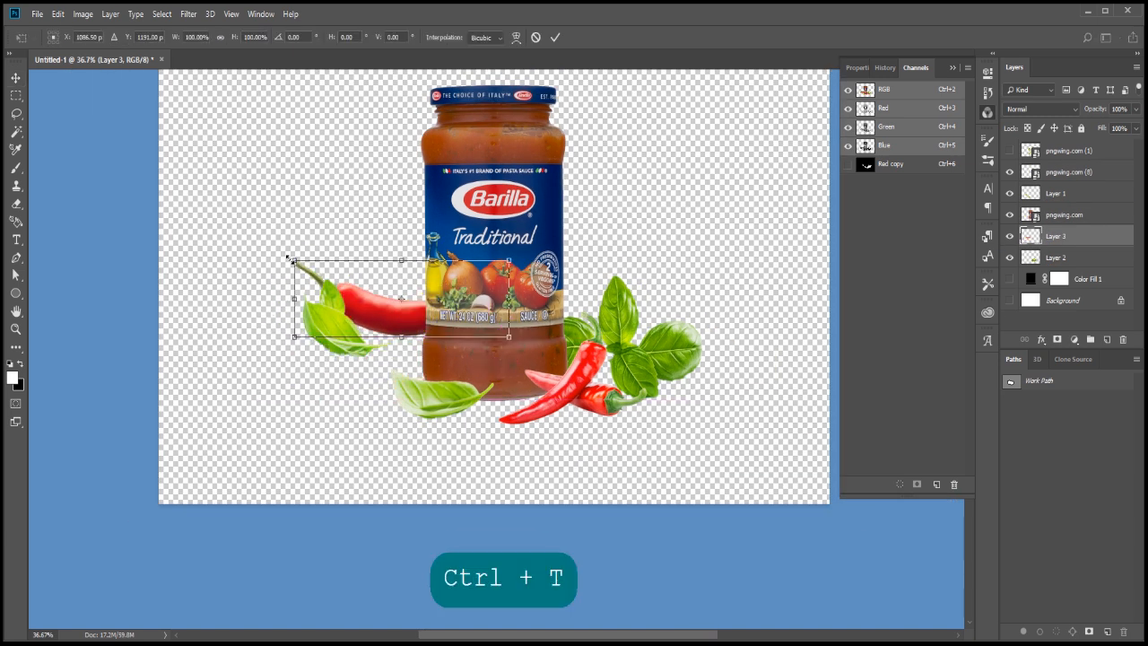
drag(294, 261, 321, 278)
key(Return)
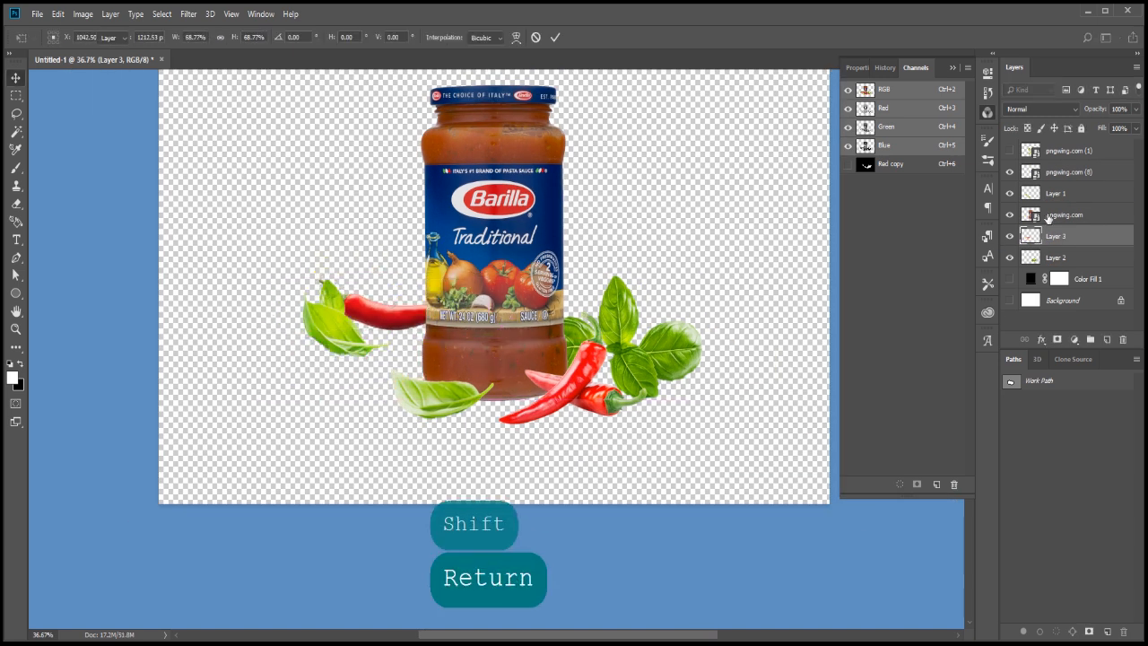
key(ctrl+z)
- Copy the left basil leaf from Layer 1 to its own layer and mask Layer 1 to keep only the front leaf
key(l)
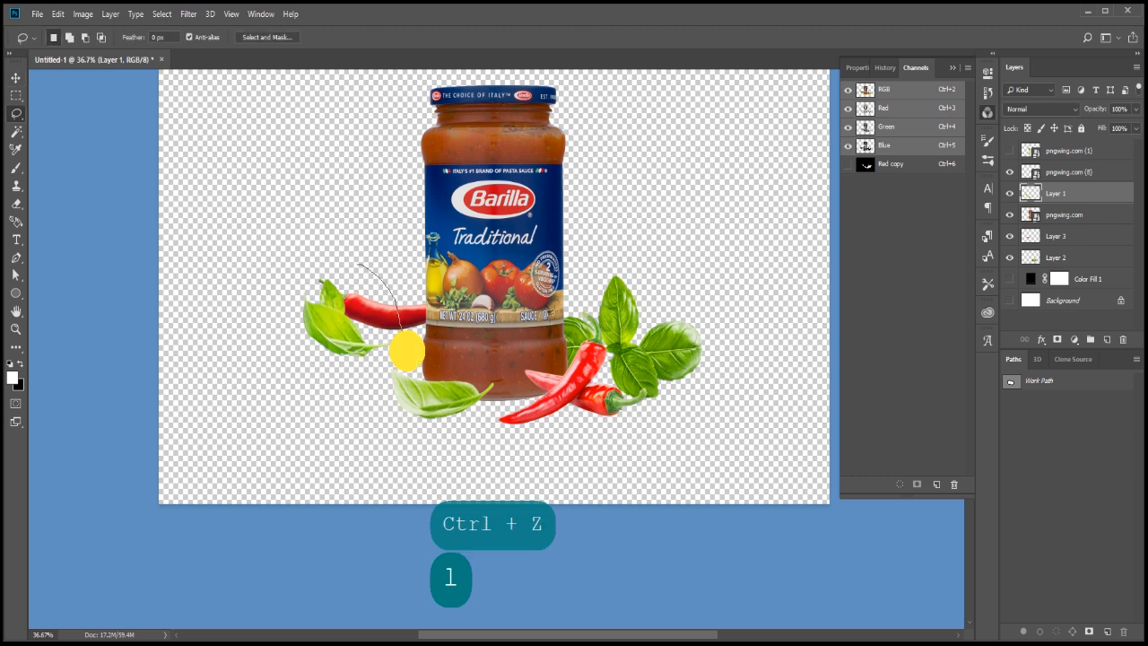
key(ctrl+j)
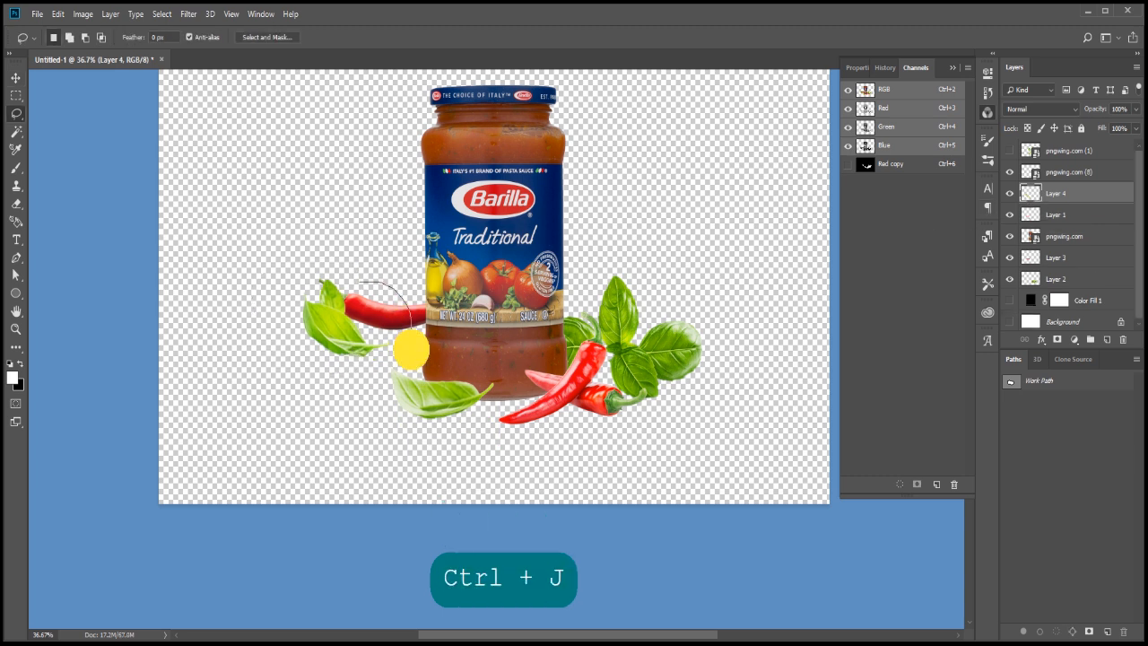
drag(410, 328, 349, 406)
click(1058, 215)
click(1058, 339)
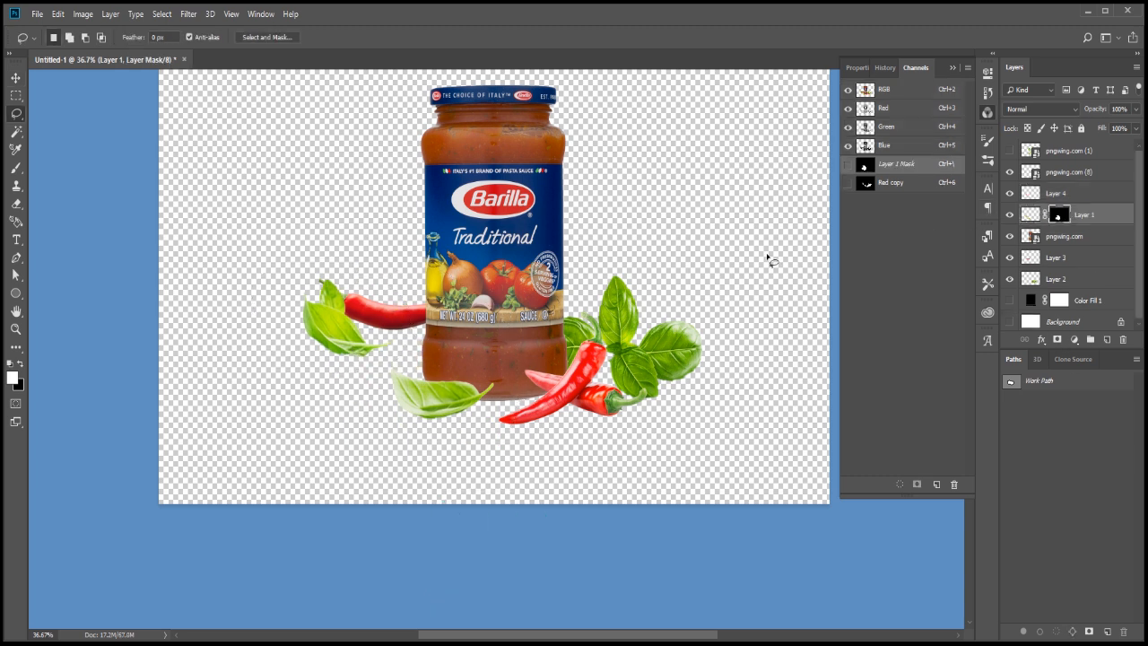
- Lower the large chili behind the jar, and shrink the left basil leaf and place it beside the chili's stem
key(v)
drag(322, 332, 317, 360)
drag(390, 315, 324, 335)
key(ctrl+t)
key(Return)
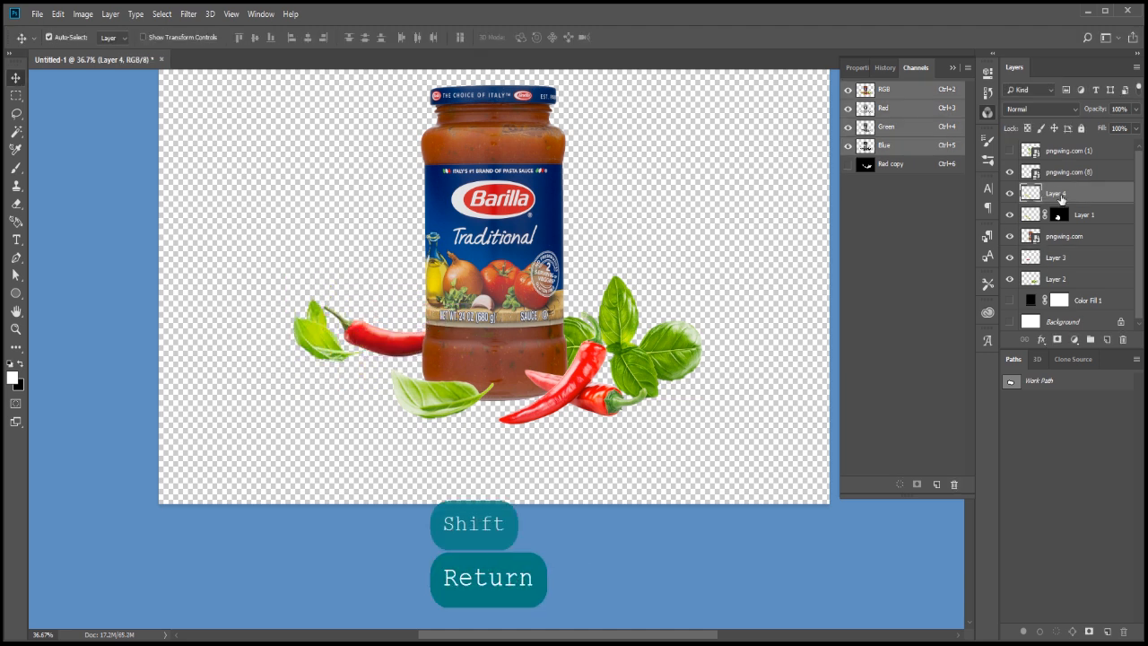
- Duplicate the large chili on Layer 3
click(1017, 173)
click(1055, 186)
click(1051, 173)
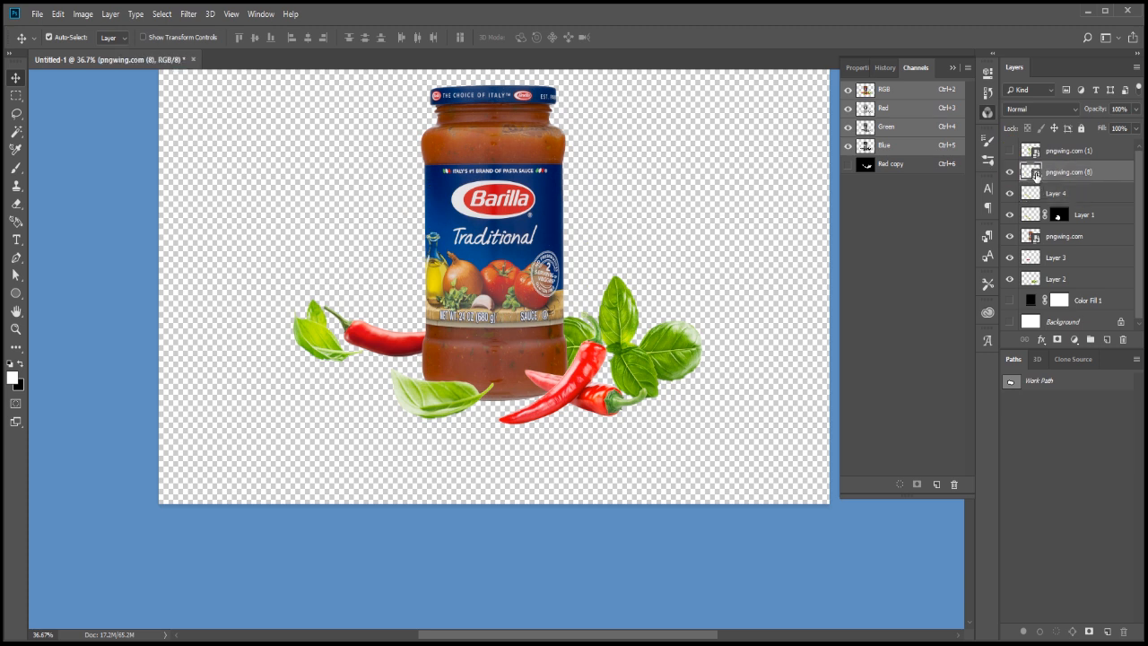
click(1054, 254)
key(ctrl+j)
key(ctrl+t)
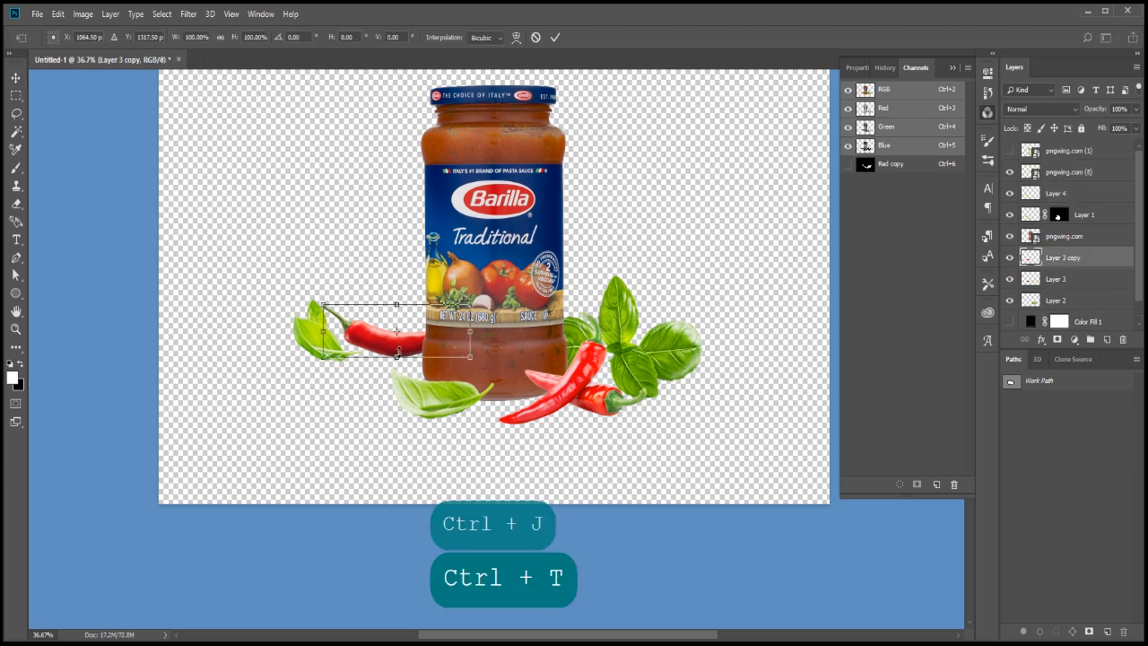
right_click(397, 348)
click(422, 538)
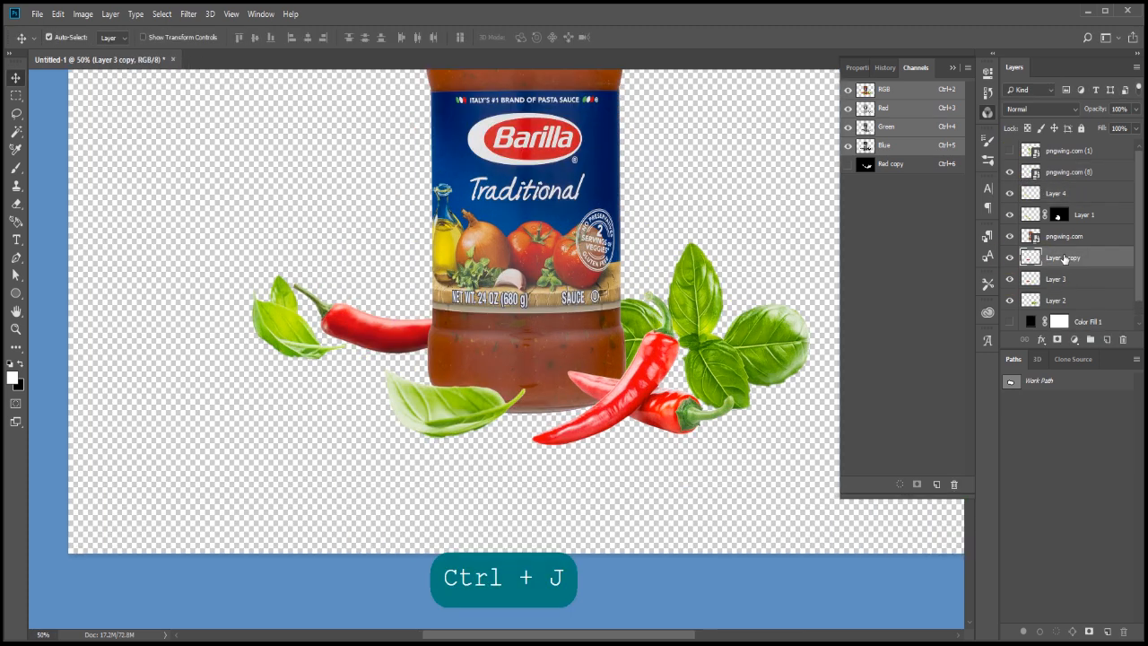
- Open Liquify on the chili copy and set the brush size to 215 and the density to 66
click(189, 14)
click(256, 122)
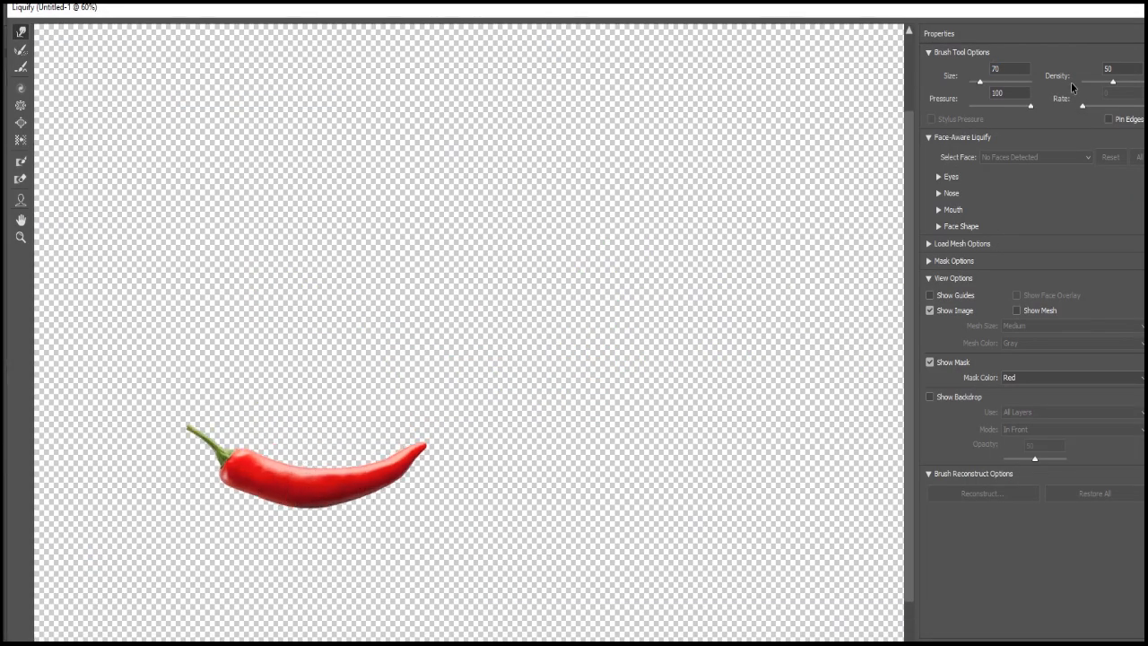
drag(1071, 81, 1085, 81)
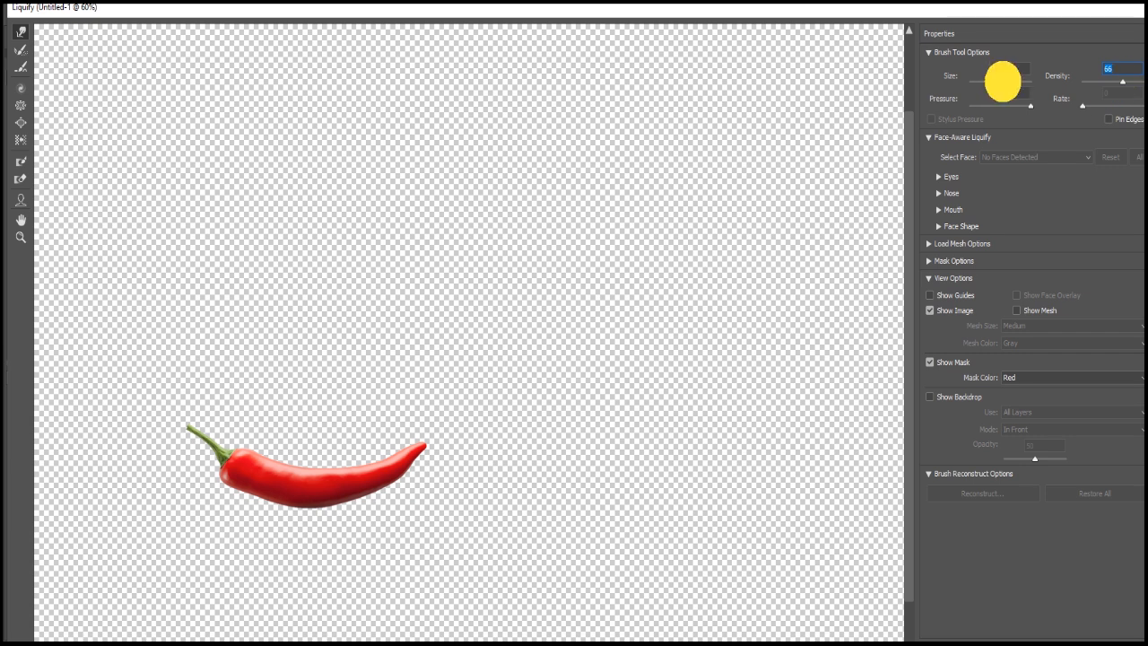
click(1003, 81)
drag(1003, 82, 989, 82)
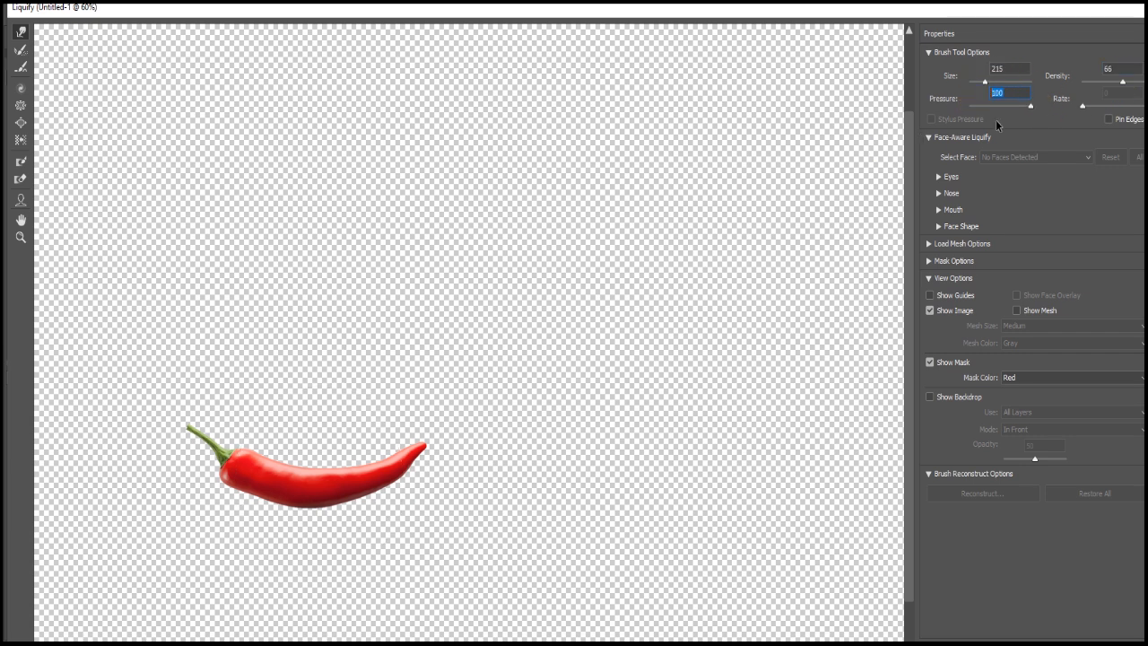
- Push the chili copy's underside up and its stem down to flatten the curve, and apply the Liquify filter
mouse_move(319, 508)
mouse_down()
mouse_move(422, 457)
mouse_move(290, 504)
mouse_move(291, 455)
mouse_move(343, 458)
mouse_move(335, 490)
mouse_move(270, 498)
mouse_move(191, 442)
mouse_move(179, 448)
mouse_move(231, 458)
mouse_move(235, 433)
mouse_move(224, 433)
mouse_move(244, 436)
mouse_move(181, 442)
mouse_up()
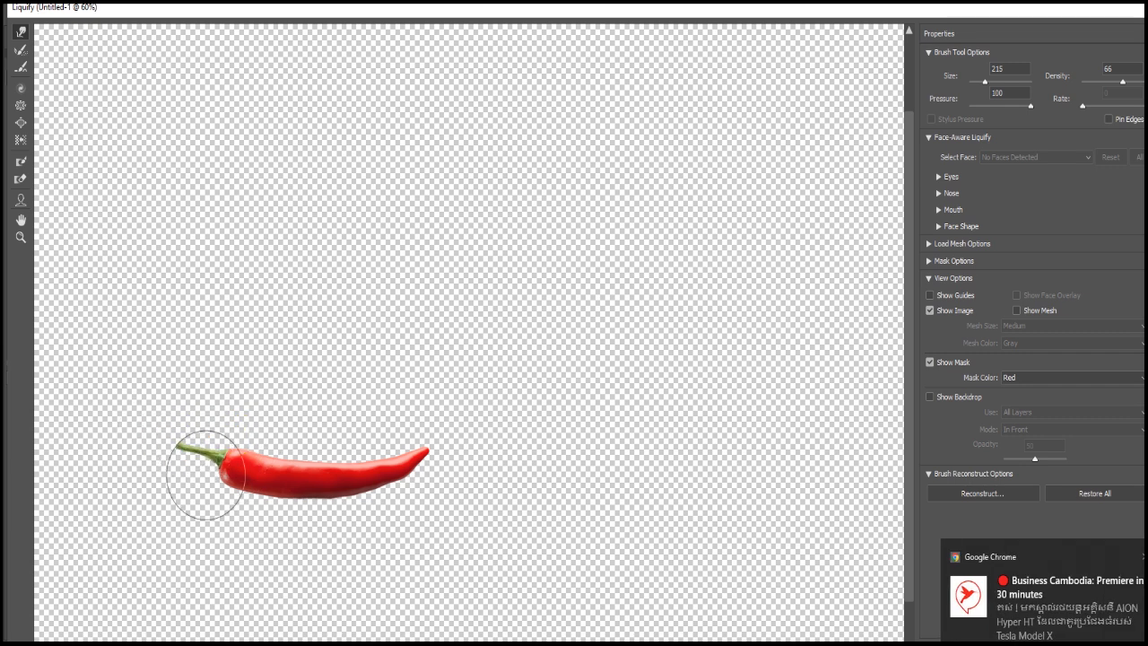
drag(220, 475, 285, 478)
click(356, 461)
click(259, 438)
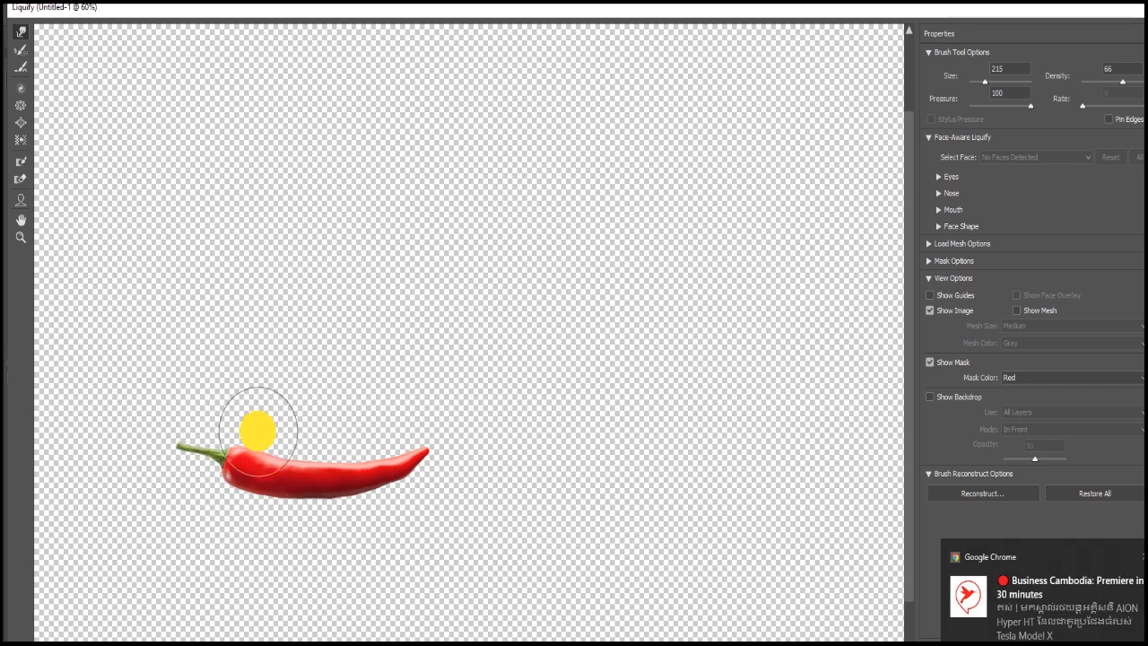
mouse_move(295, 493)
mouse_down()
mouse_move(354, 493)
mouse_move(437, 448)
mouse_up()
click(1023, 623)
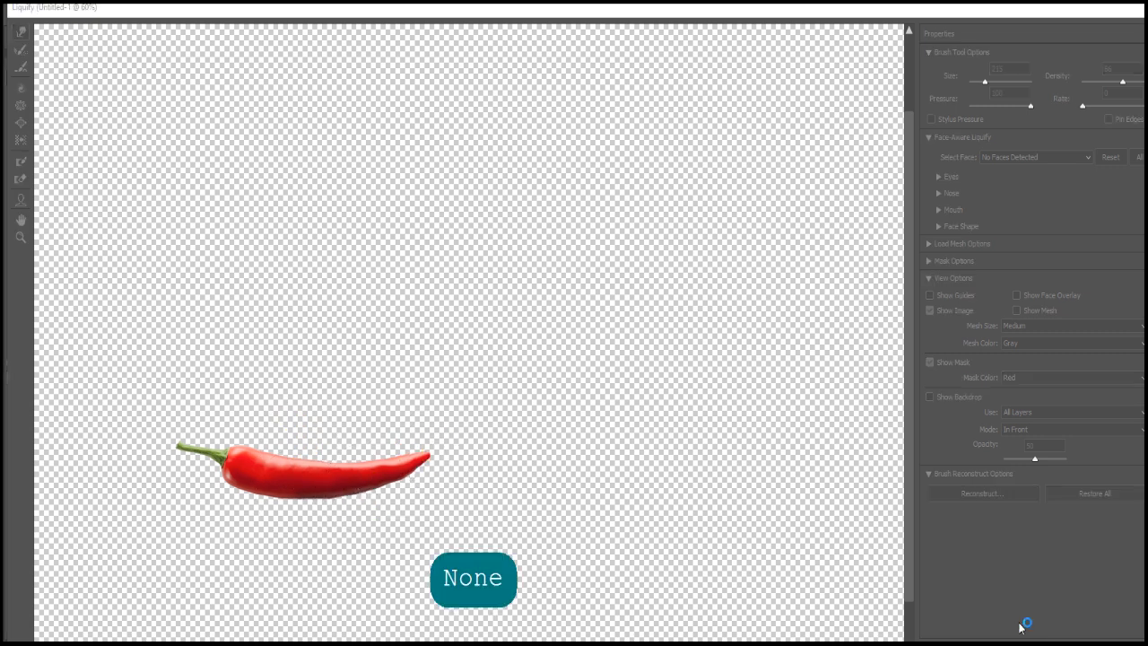
key(Return)
key(Return)
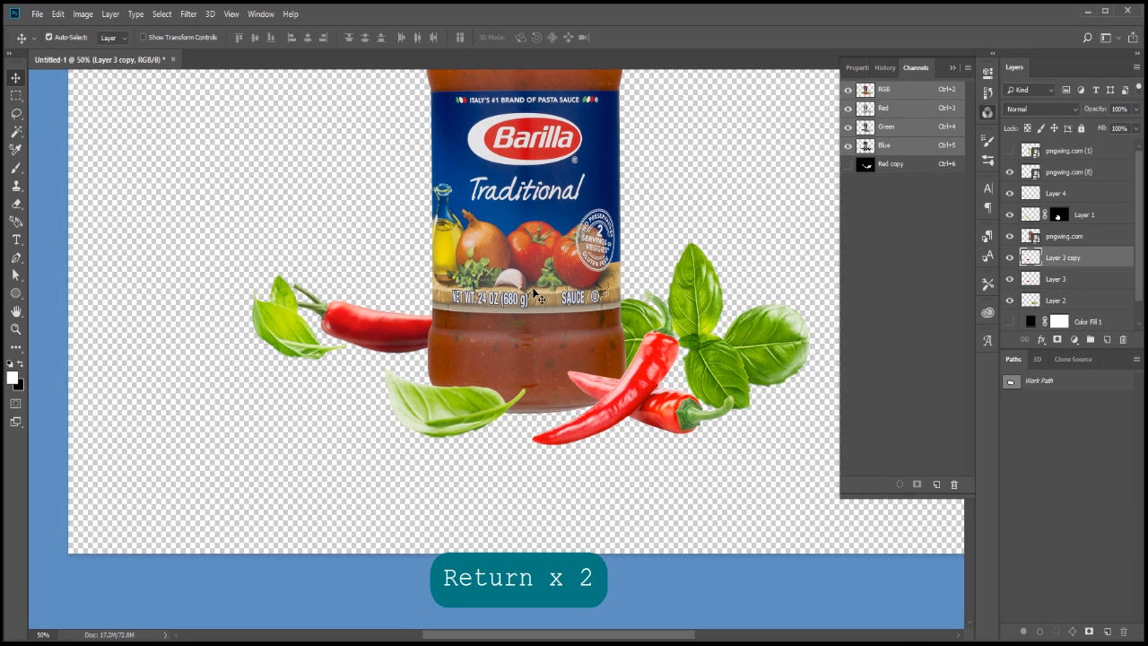
- Place the chili copy just below the original, flip it vertically, tilt it slightly clockwise, and nudge it down and right
key(v)
drag(390, 334, 391, 356)
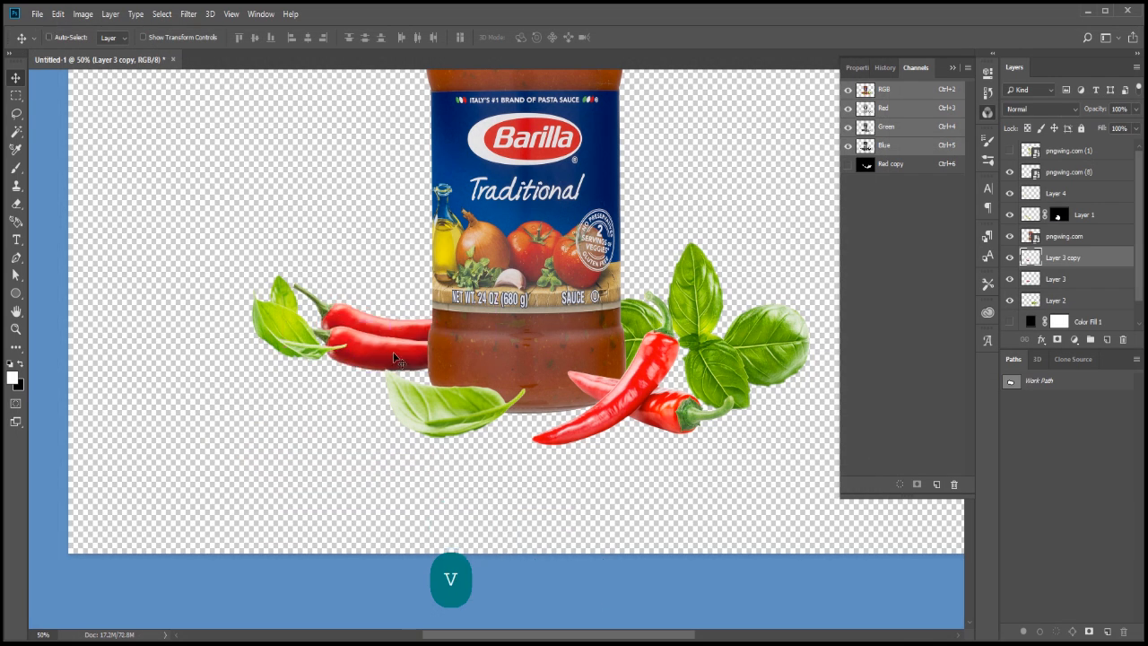
key(ctrl+t)
right_click(394, 356)
click(429, 533)
drag(533, 336, 456, 353)
key(Down)
key(Down)
key(Down)
key(Down)
key(Down)
key(Down)
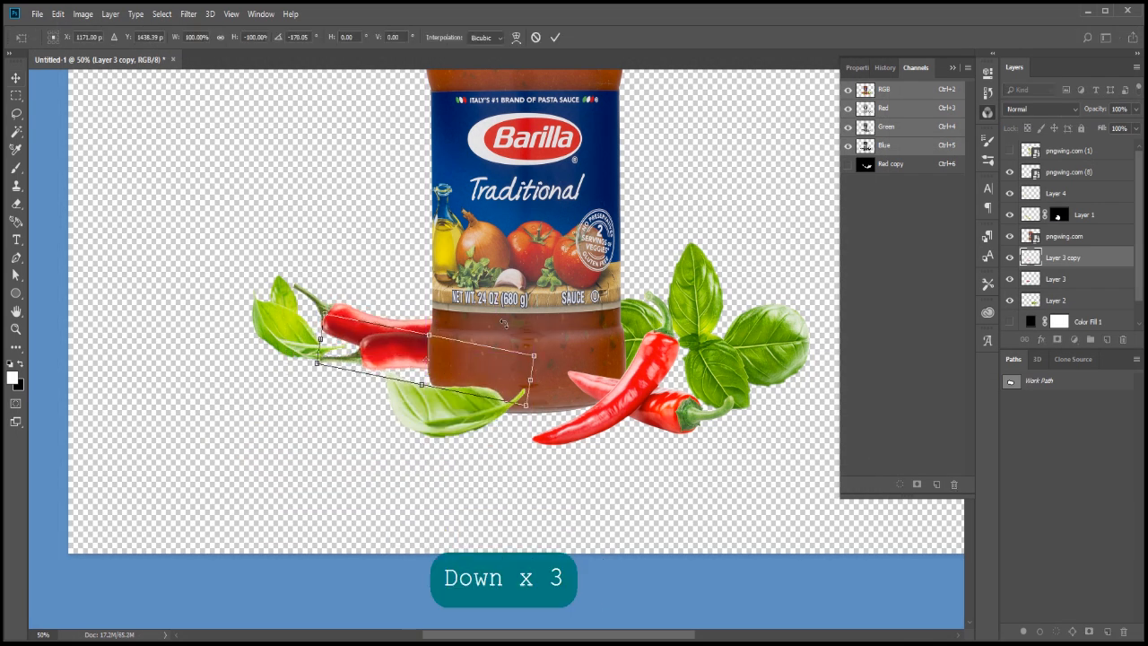
key(Right)
key(Right)
key(Right)
key(Right)
key(Return)
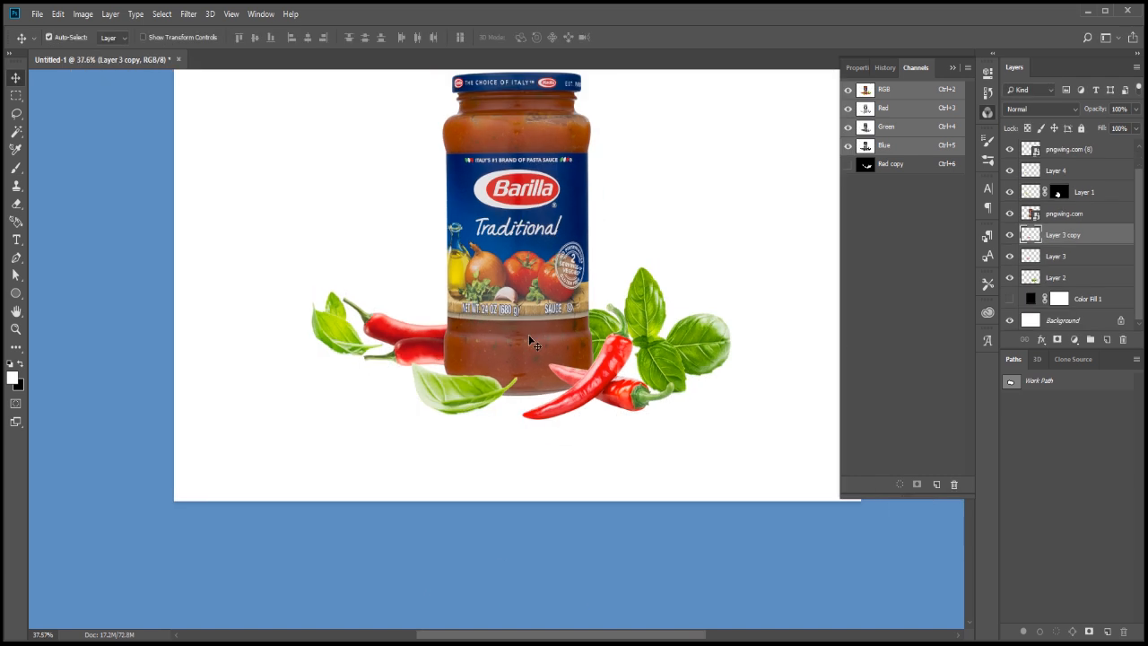
- Select Layer 3 and Layer 3 copy together and nudge both chilies down and left beside the jar
scroll(529, 334, down, 2)
drag(529, 335, 481, 367)
ctrl+click(1064, 257)
key(v)
key(shift+Down)
key(shift+Down)
key(shift+Down)
key(shift+Down)
key(shift+Left)
key(shift+Left)
key(shift+Down)
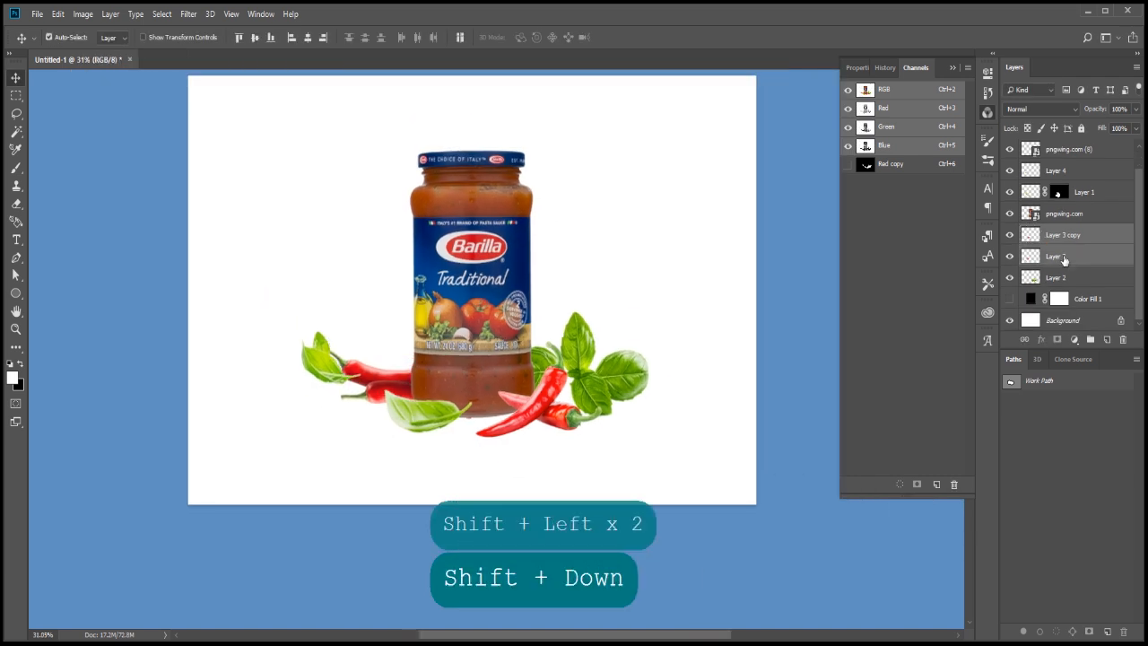
- Move the Layer 4 basil leaf beside the jar and stack it below both large chilies, just above Layer 2
drag(330, 360, 380, 357)
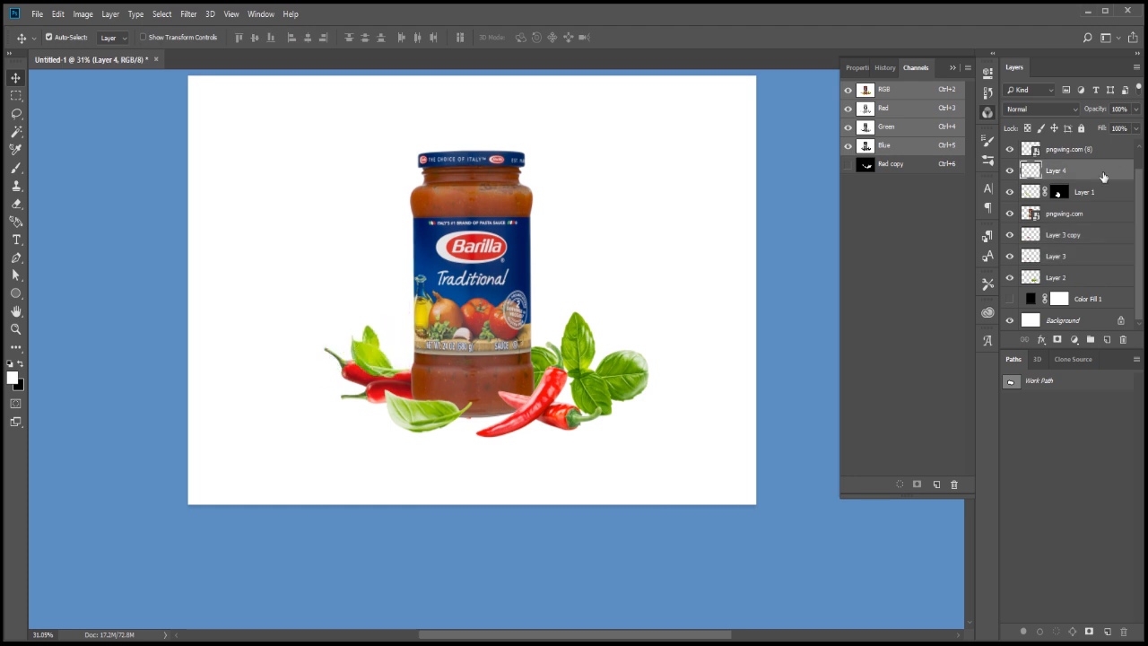
drag(1104, 174, 1086, 268)
drag(370, 348, 386, 348)
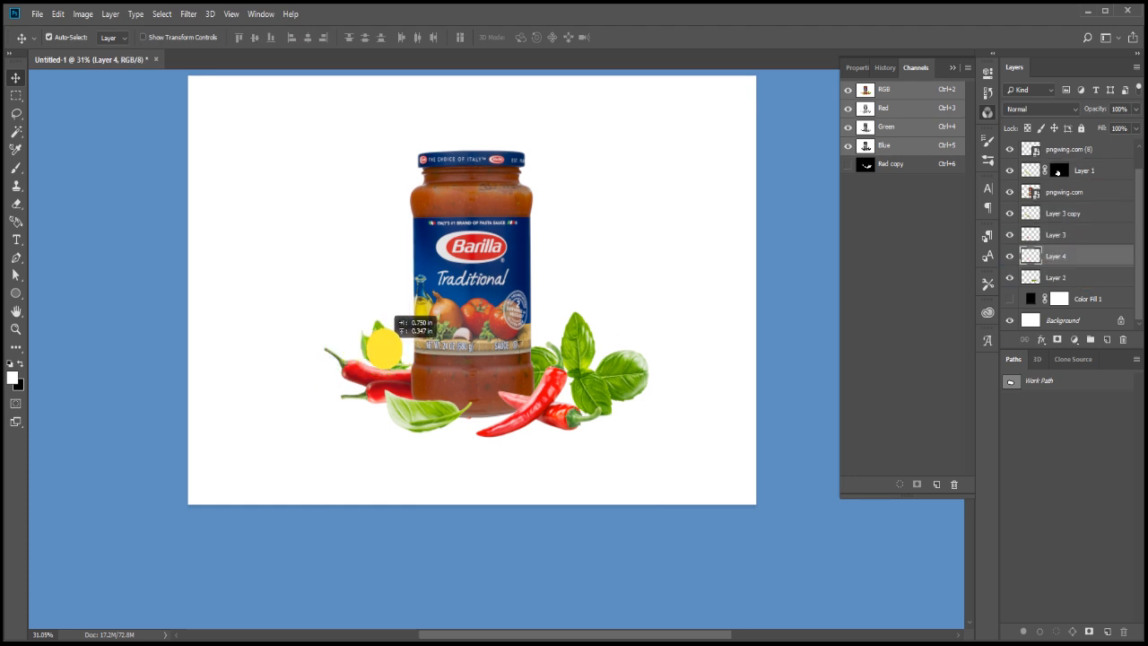
- Add a new layer above Color Fill 1 and paint a small soft black dab under the right chili's base
scroll(572, 415, up, 5)
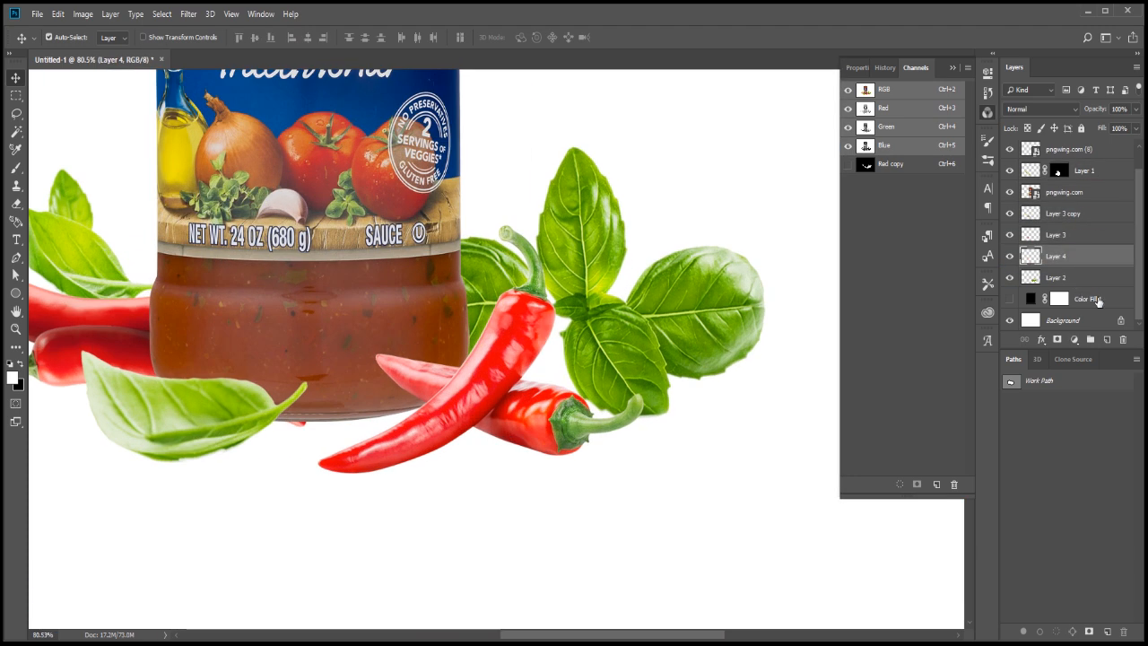
click(1098, 302)
click(1105, 340)
click(16, 176)
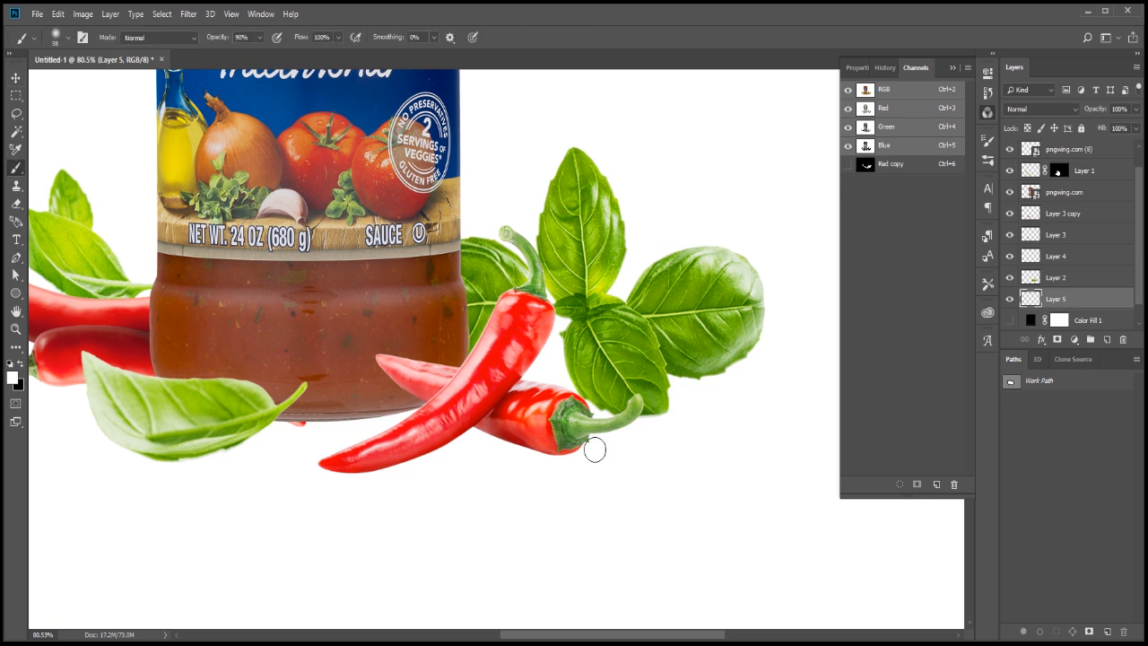
scroll(574, 453, up, 3)
right_click(553, 462)
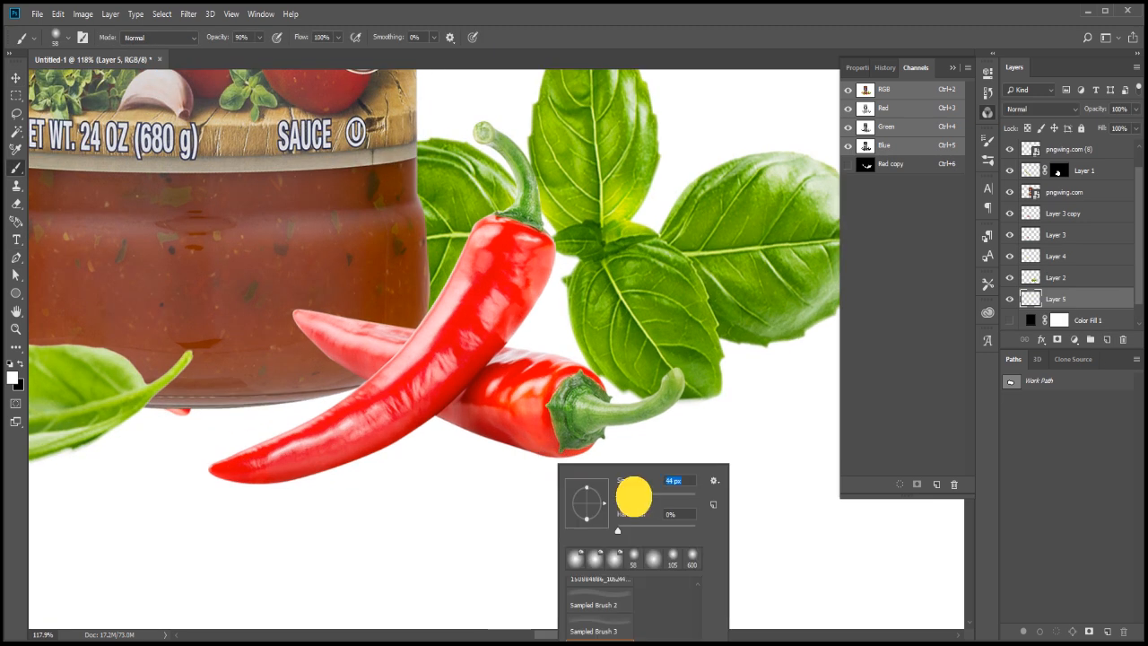
click(555, 456)
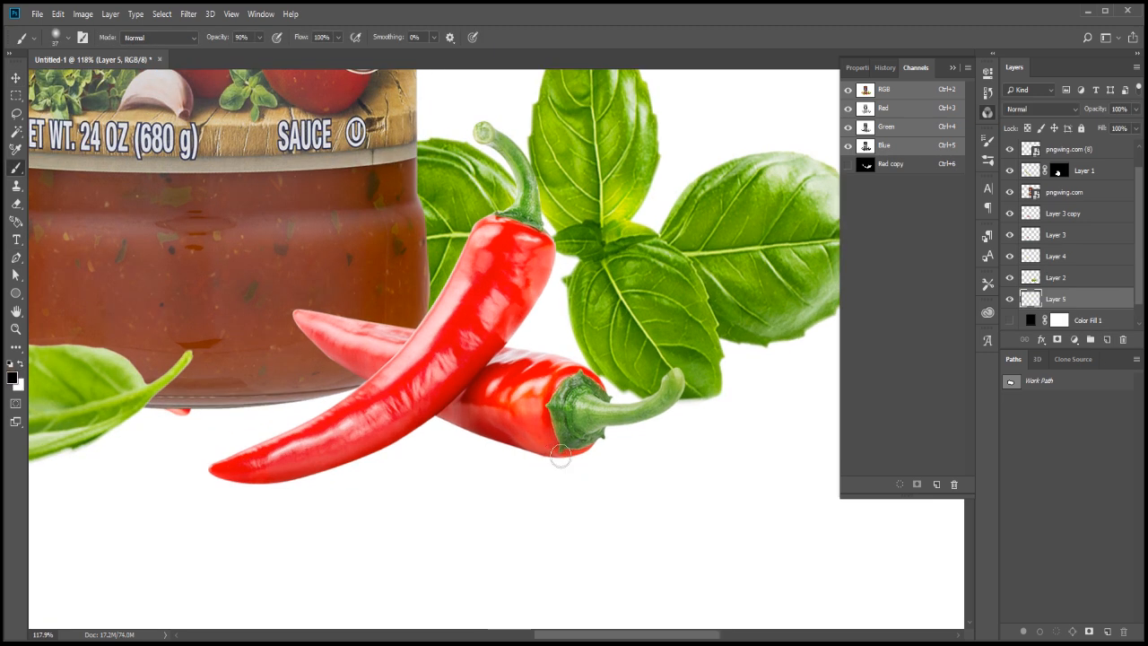
- Stretch the black dab to 464.59% width and nudge it up under the right chili as a contact shadow
key(ctrl+t)
mouse_move(584, 461)
mouse_down()
mouse_move(671, 461)
mouse_move(594, 456)
mouse_up()
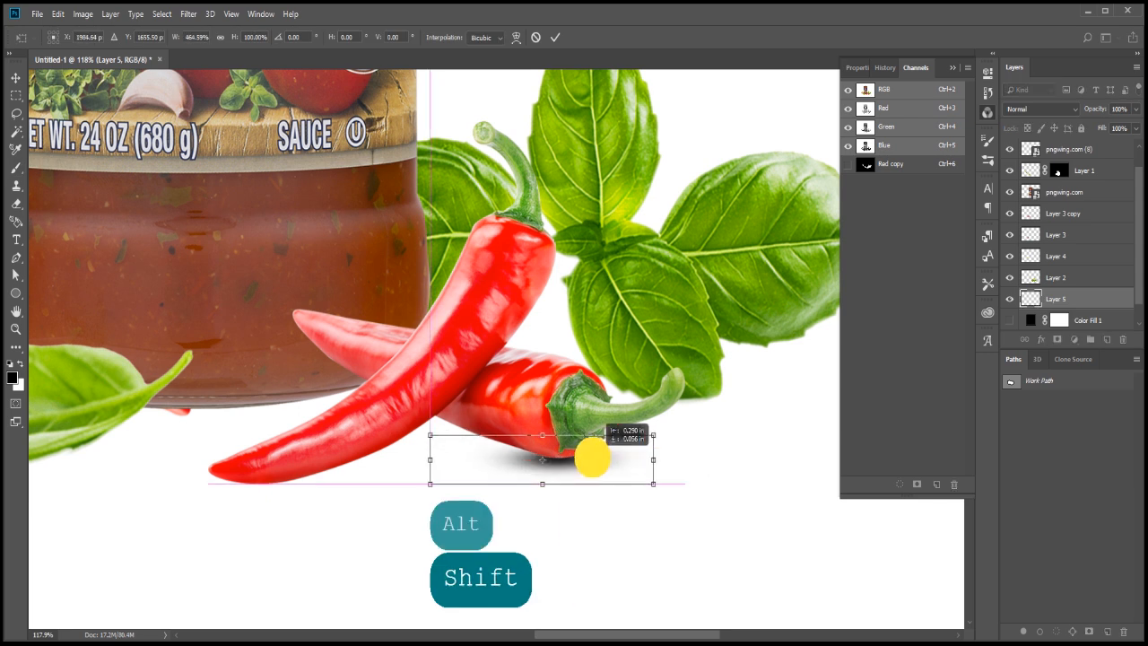
key(shift+Up)
key(shift+Up)
key(Up)
key(Up)
key(Up)
key(Up)
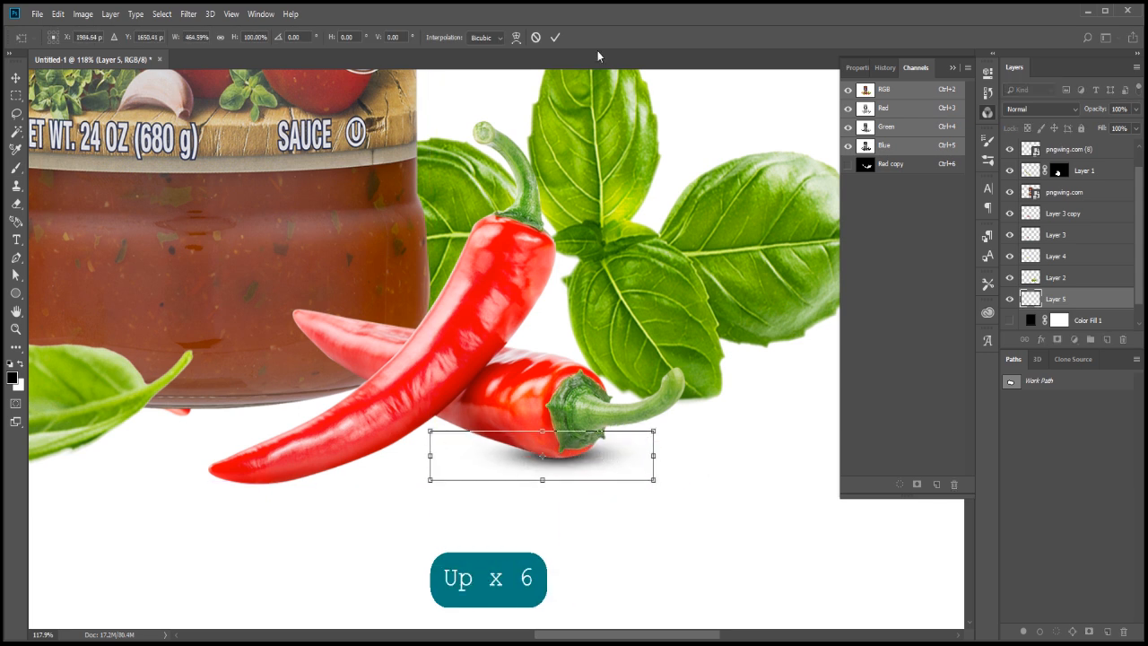
click(556, 37)
- Smudge the contact shadow at 50% strength so that it follows the underside of the right chili
right_click(13, 345)
click(72, 595)
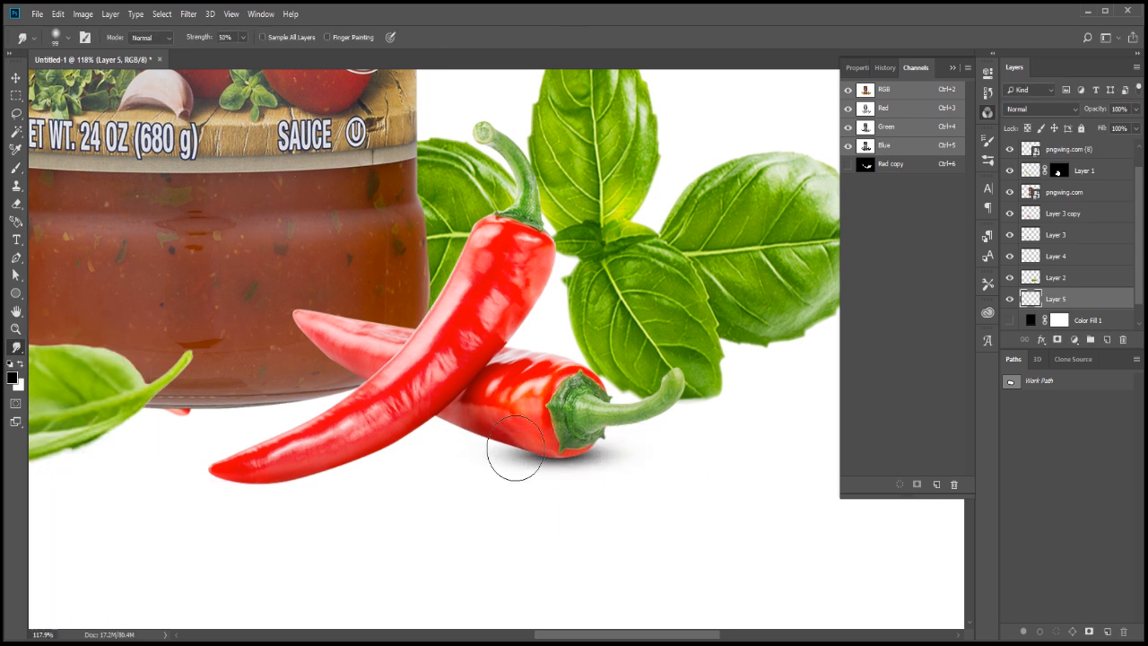
key(ctrl+z)
mouse_move(517, 439)
mouse_down()
mouse_move(457, 413)
mouse_move(449, 392)
mouse_up()
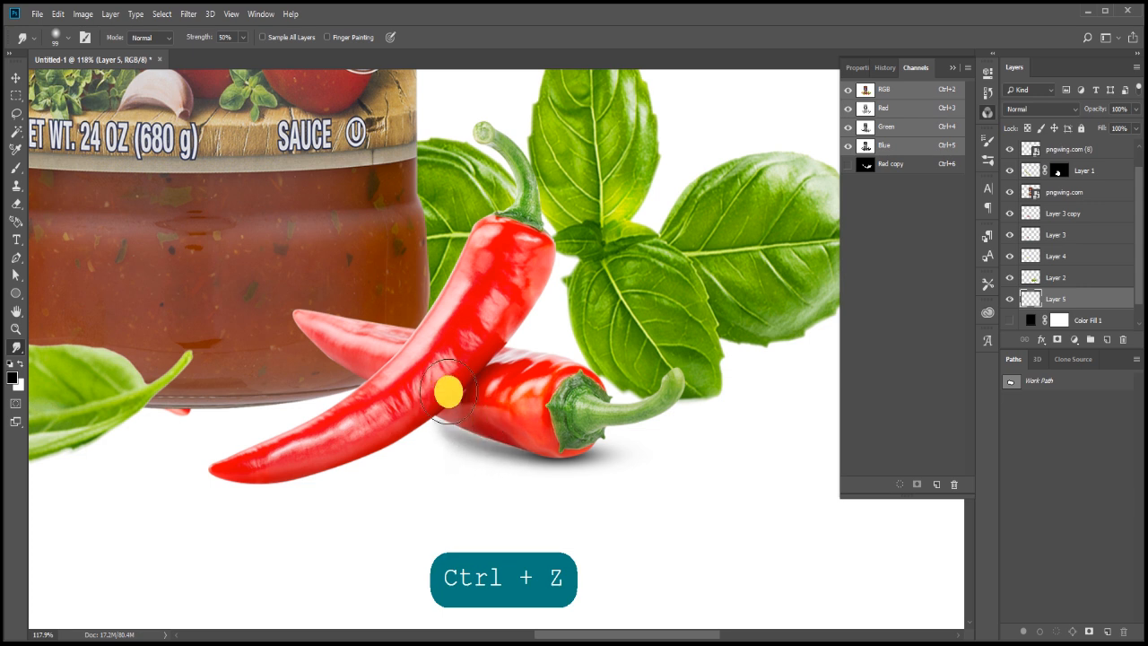
drag(513, 439, 441, 411)
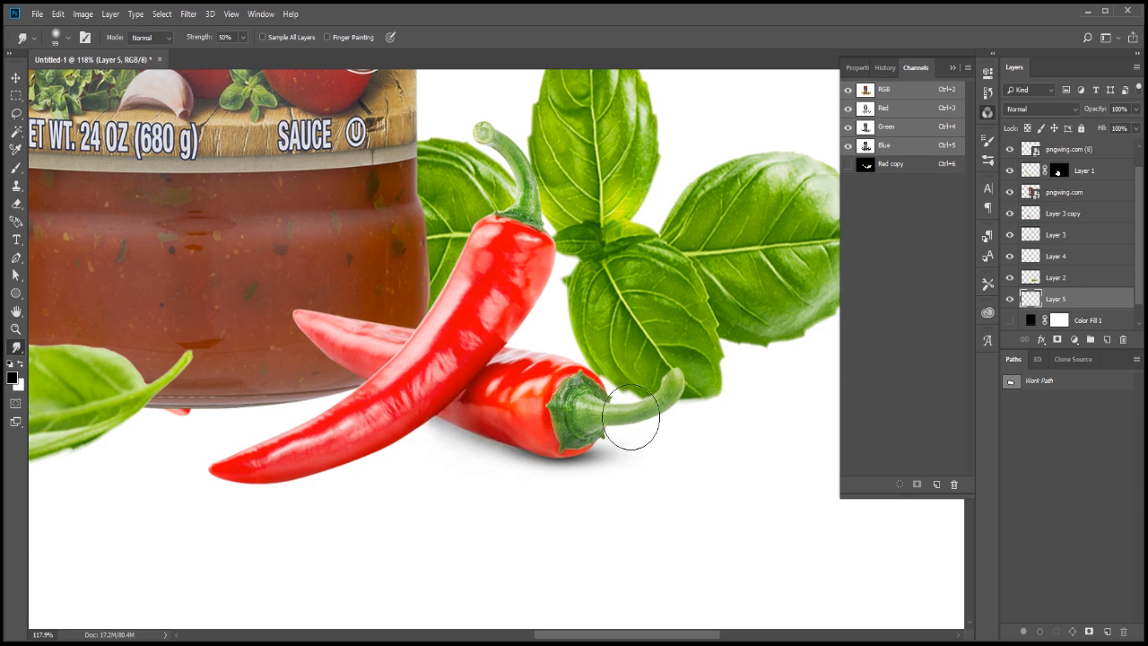
drag(461, 406, 576, 369)
- Paint a black dab on a new layer under the front basil leaf and stretch it to 729.78% width and 110.80% height
drag(395, 363, 679, 320)
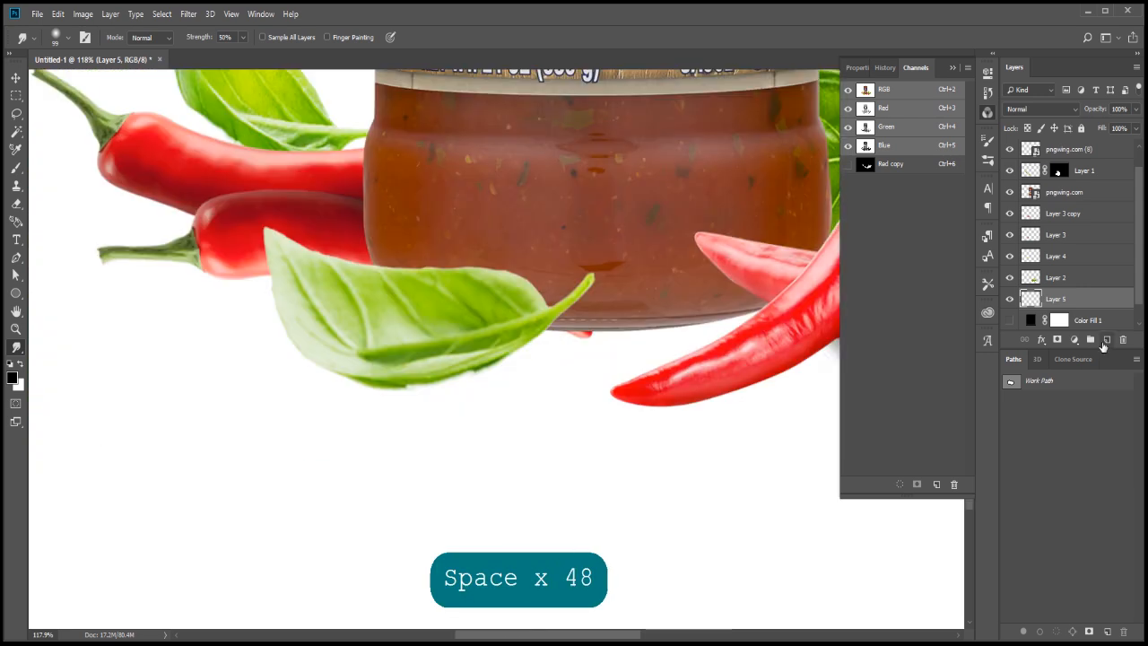
click(1105, 340)
key(b)
key(ctrl+t)
drag(431, 391, 551, 386)
drag(548, 357, 556, 339)
drag(500, 375, 485, 375)
key(Up)
key(Up)
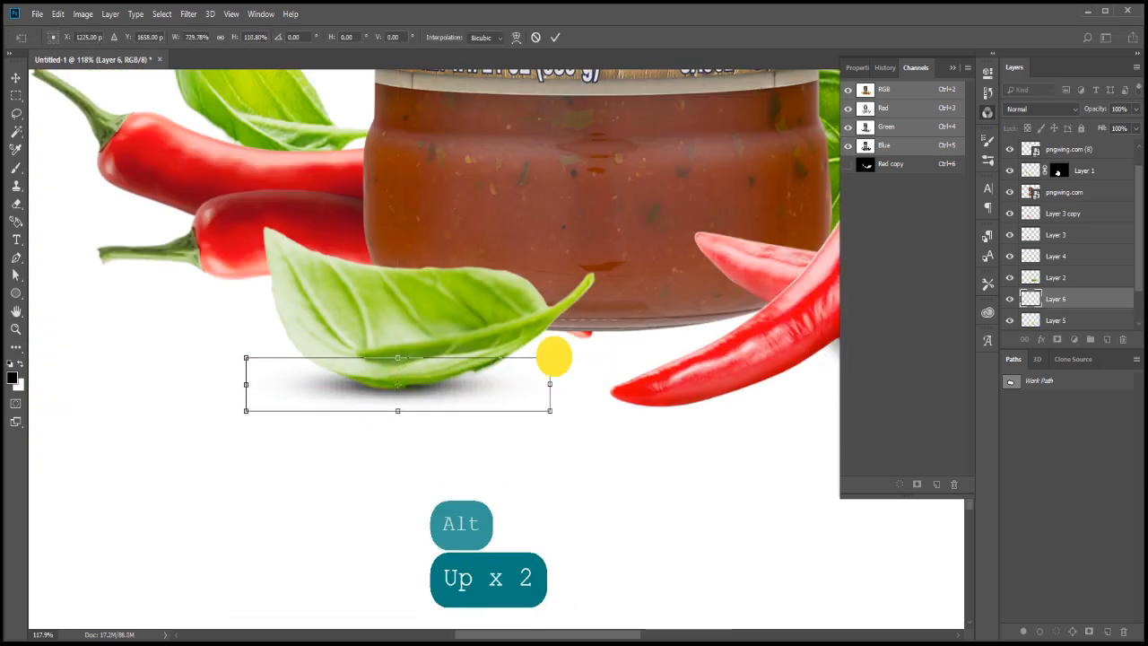
- Enlarge the leaf's shadow to 892.88% width and 135.57% height and nudge it up and right under the leaf
drag(555, 356, 577, 346)
drag(511, 377, 512, 377)
key(Up)
key(Right)
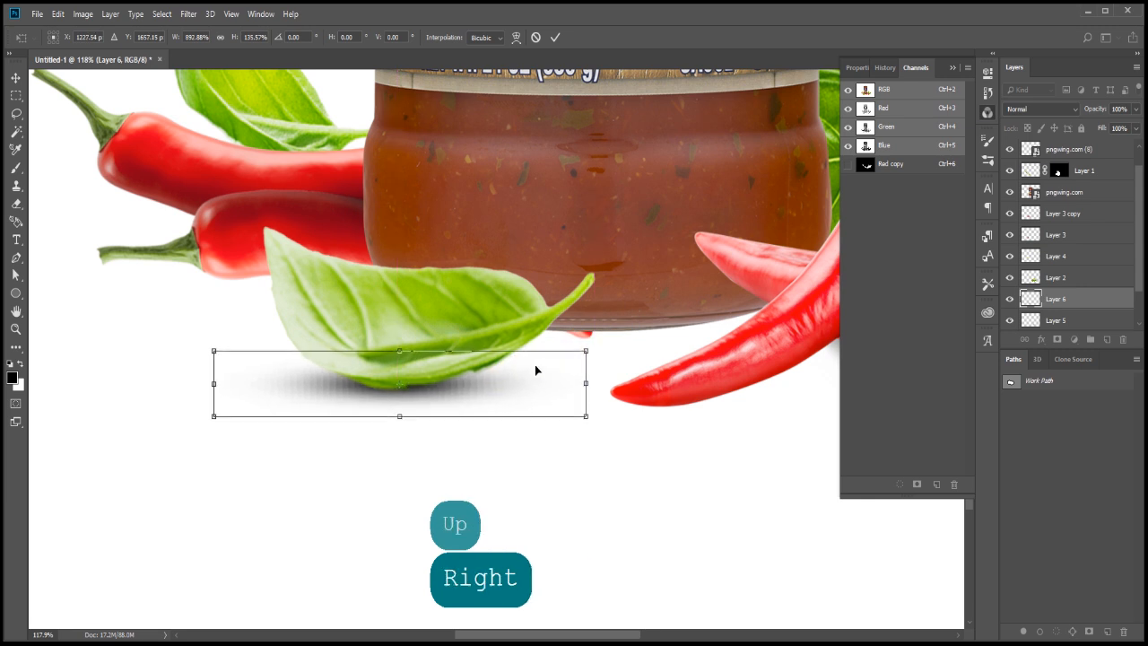
key(Right)
key(Return)
- Warp the front basil leaf's shadow so that both ends curve upward around the leaf's underside
scroll(535, 363, down, 3)
key(ctrl+t)
click(516, 37)
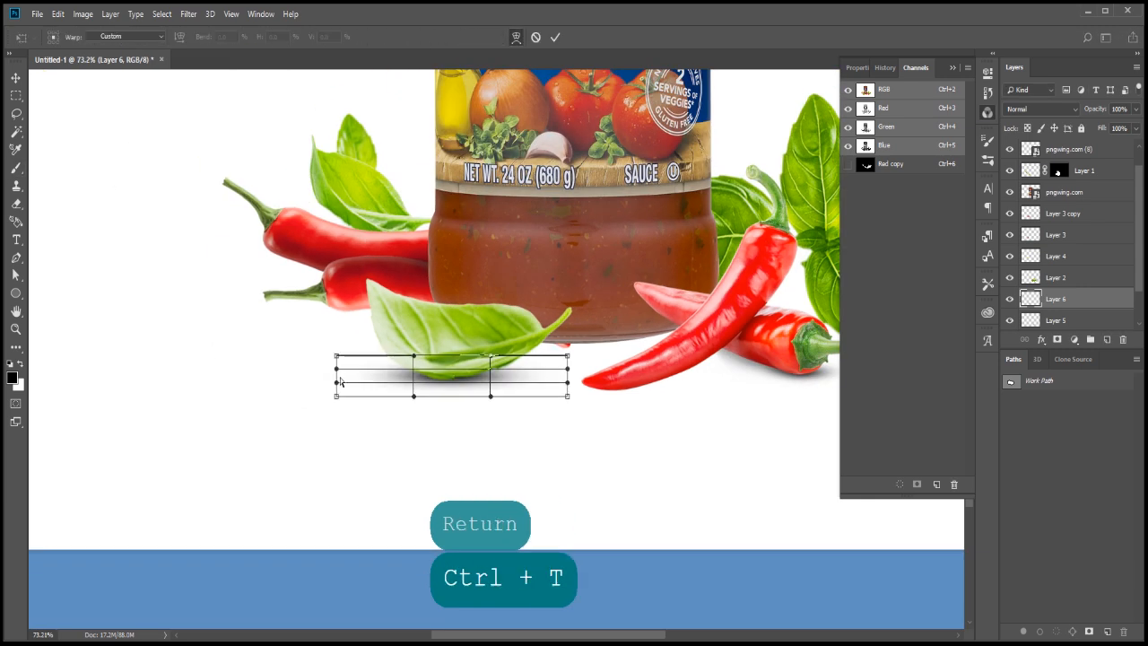
drag(338, 383, 345, 305)
drag(566, 362, 622, 292)
key(Return)
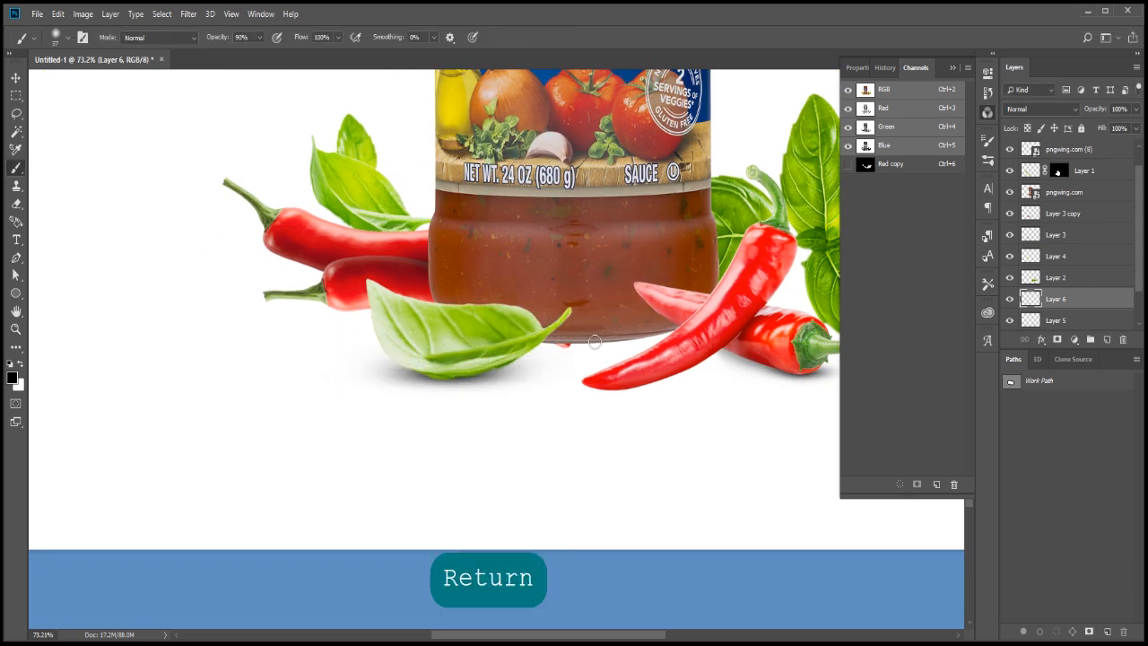
- Nudge the front leaf's shadow two steps down and four steps right
key(v)
key(Down)
key(Down)
key(Right)
key(Right)
key(Right)
key(Right)
scroll(535, 349, down, 2)
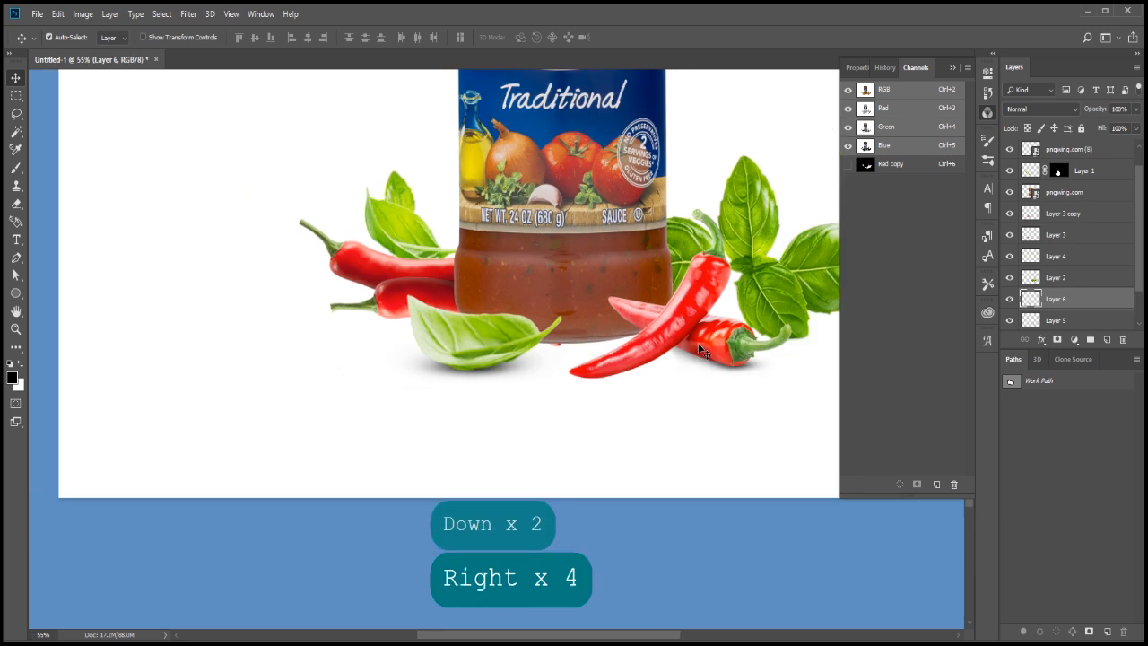
- Paint a black dab on a new layer under the front chili's tip and stretch it to 536.02% width
scroll(701, 350, up, 4)
key(ctrl+shift+alt+n)
key(b)
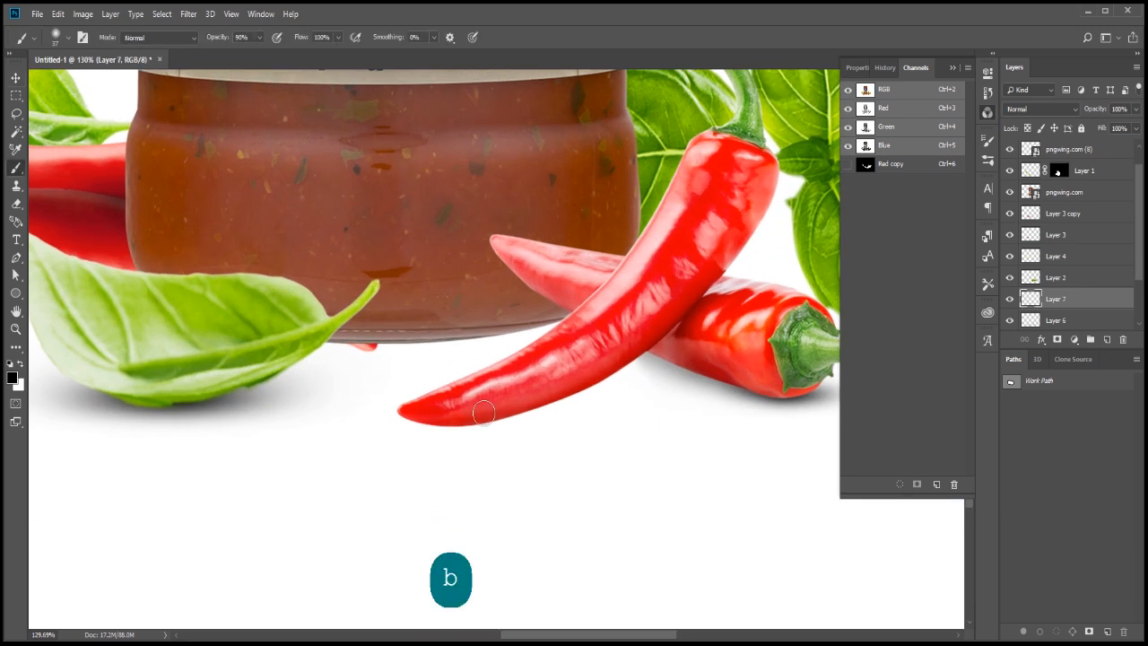
click(482, 419)
key(ctrl+t)
mouse_move(506, 420)
mouse_down()
mouse_move(607, 415)
mouse_move(529, 422)
mouse_up()
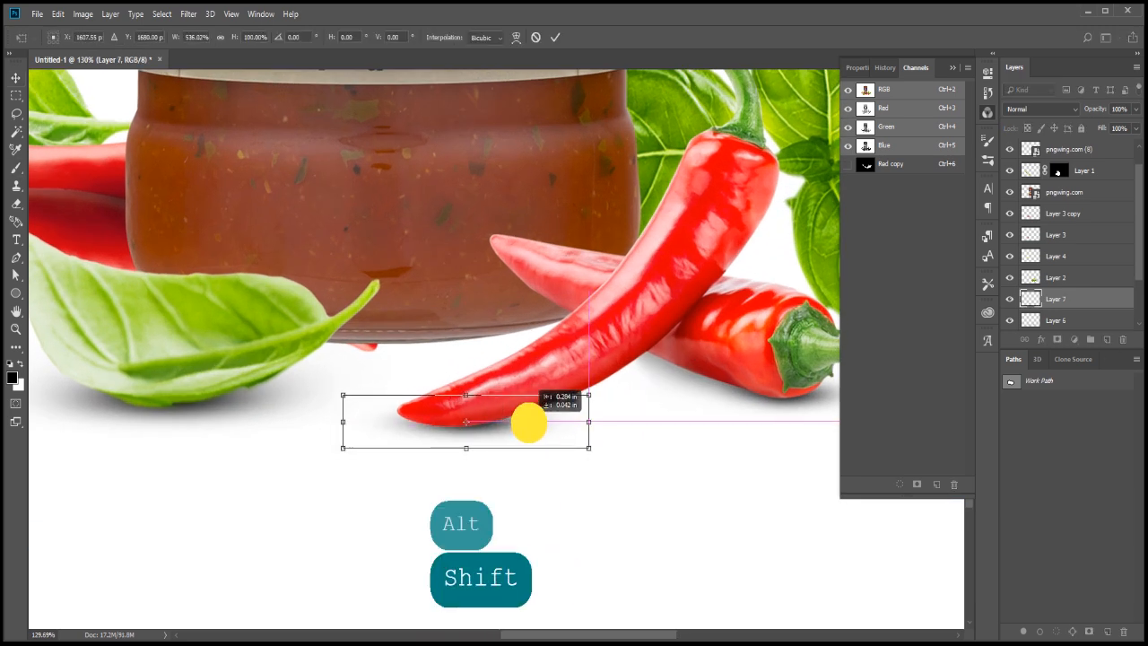
- Widen the front chili's shadow to 700.89%, rotate it to -4.11° and align it under the chili
mouse_move(650, 415)
mouse_down()
mouse_move(649, 401)
mouse_move(627, 413)
mouse_up()
drag(532, 416, 543, 415)
key(Right)
key(Up)
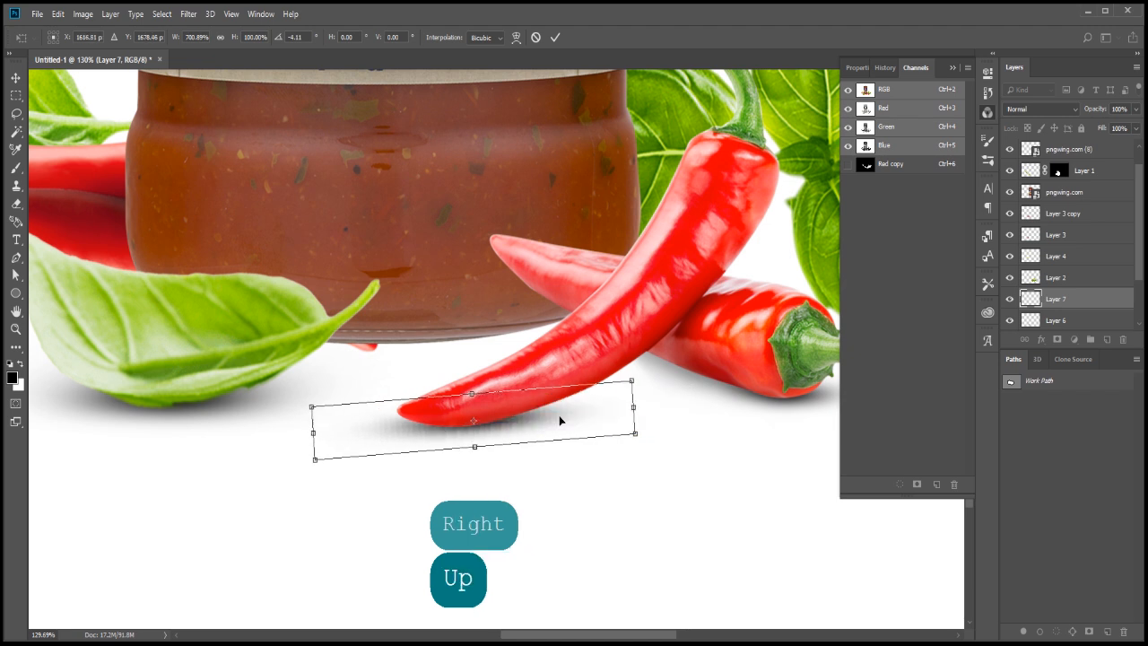
key(Left)
key(Return)
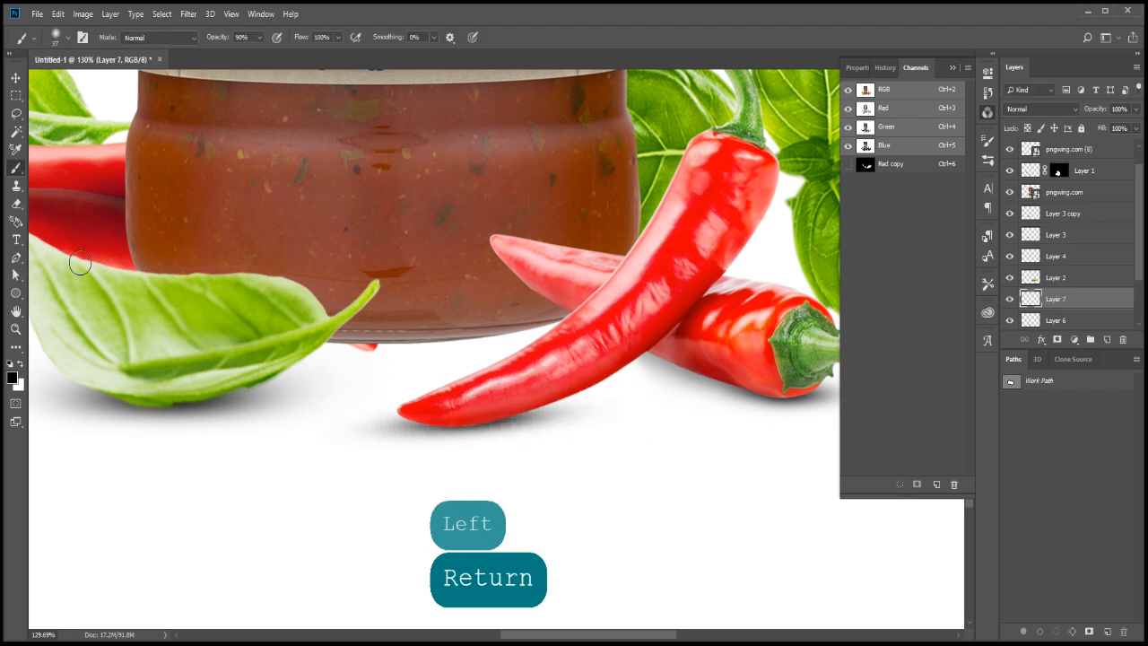
- Smudge the front chili's shadow at 50% strength along the chili's underside, undoing the unwanted strokes
click(16, 346)
drag(545, 413, 616, 402)
key(ctrl+z)
key(ctrl+z)
key(ctrl+z)
drag(587, 405, 639, 396)
key(ctrl+z)
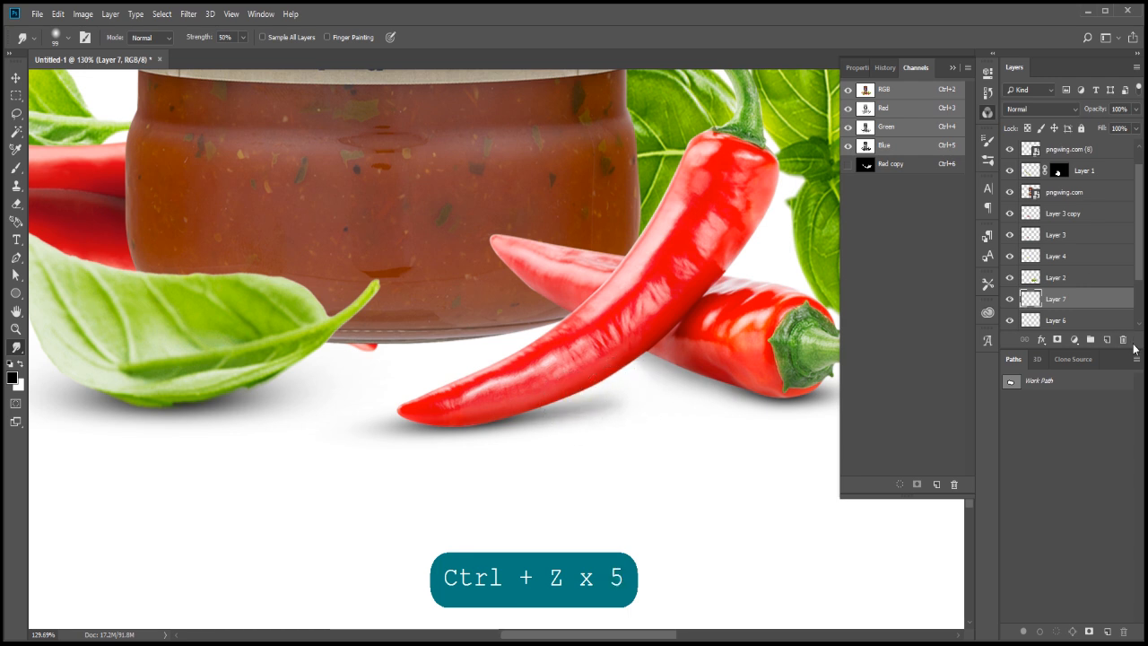
key(ctrl+z)
- Mask Layer 7 to soften its shadow with a 136 px black brush at 20% opacity, and add a layer mask to Layer 5
drag(1132, 350, 1128, 495)
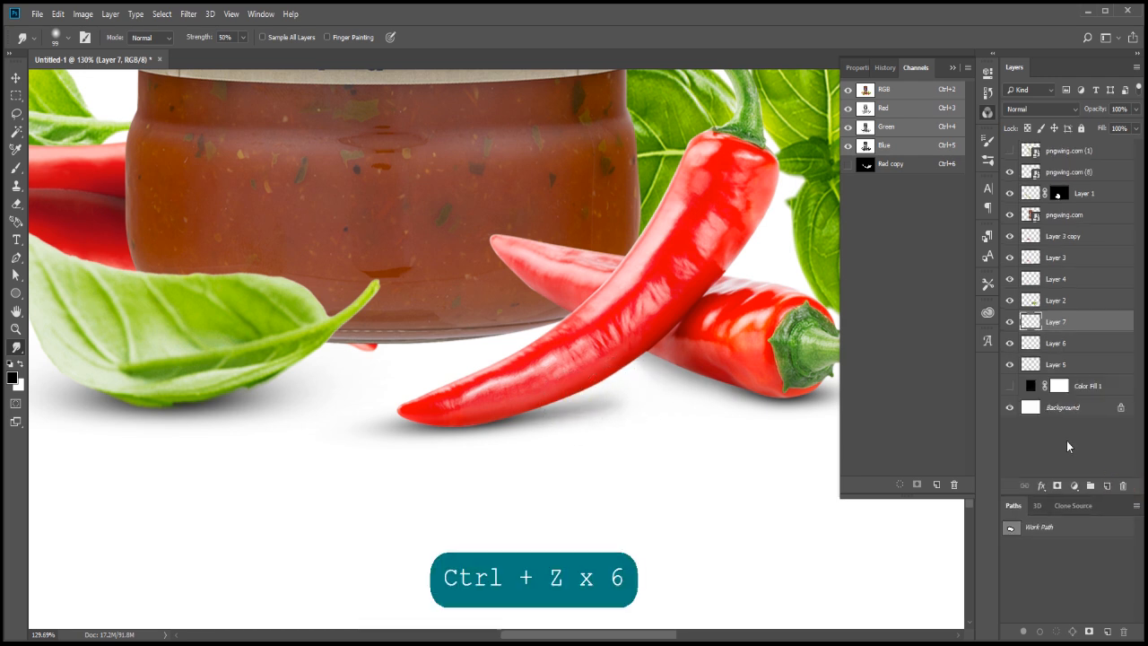
click(1057, 485)
key(b)
right_click(604, 389)
key(Return)
key(2)
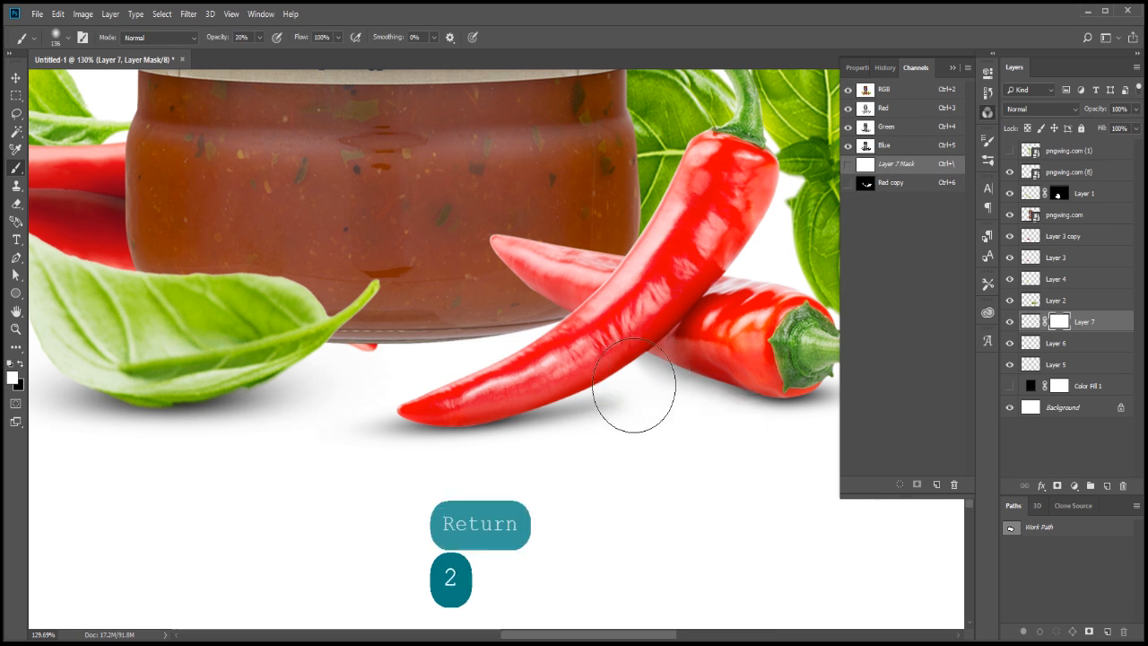
key(x)
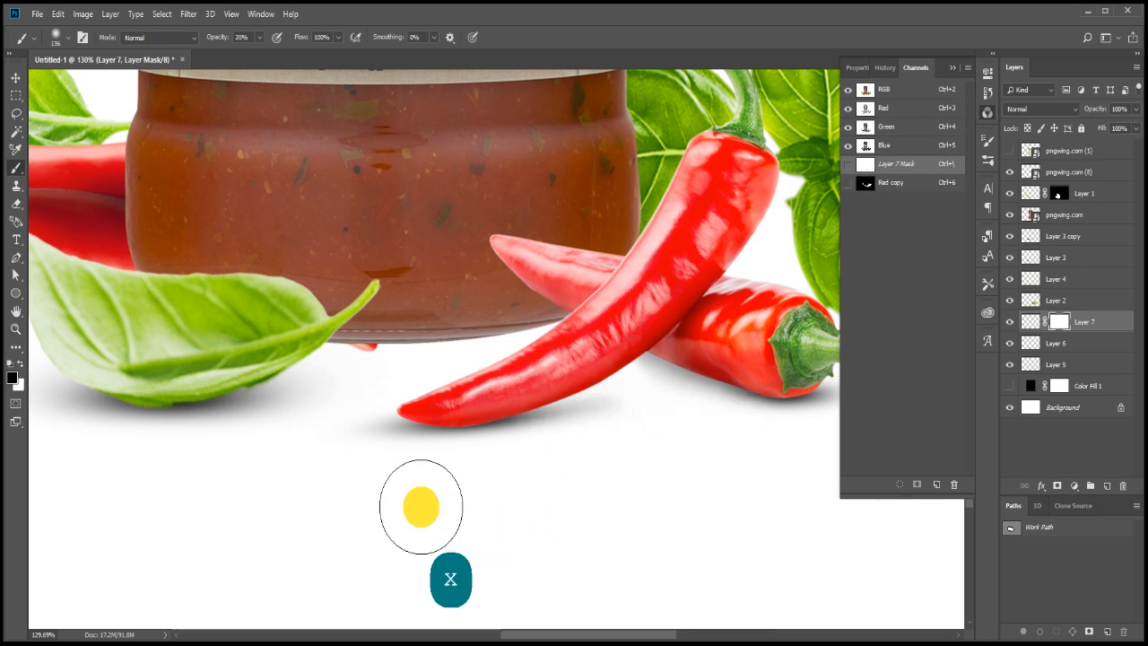
key(ctrl+z)
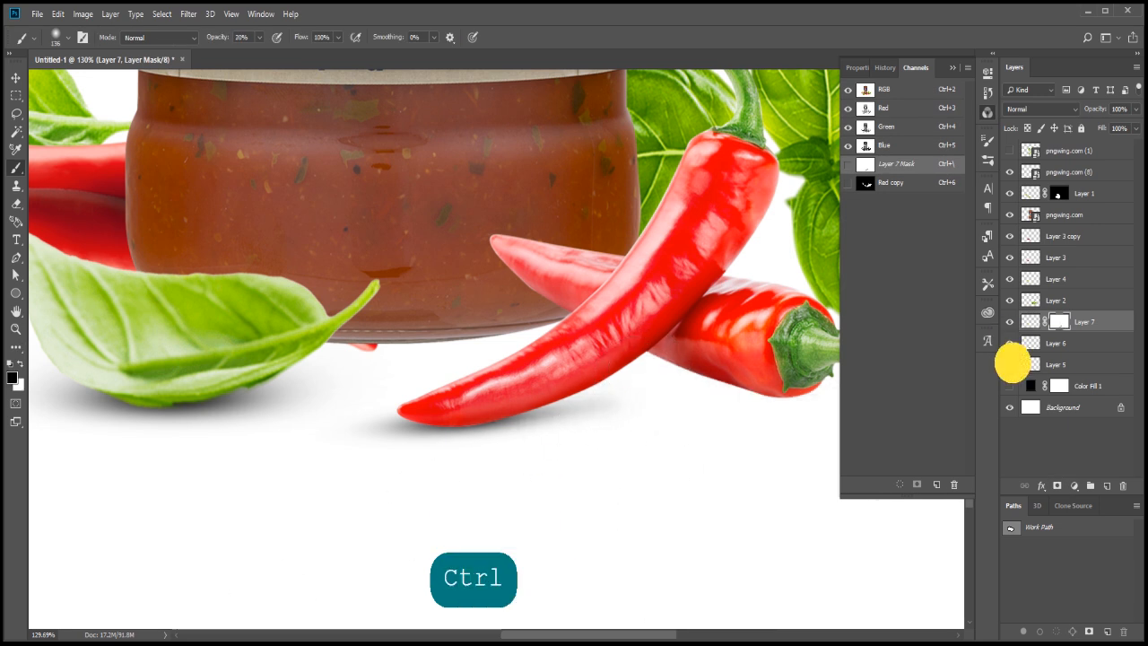
click(1068, 364)
click(1057, 485)
- Paint a 37 px black dab at 100% opacity on a new layer above Layer 5, under the lower left chili
key(space)
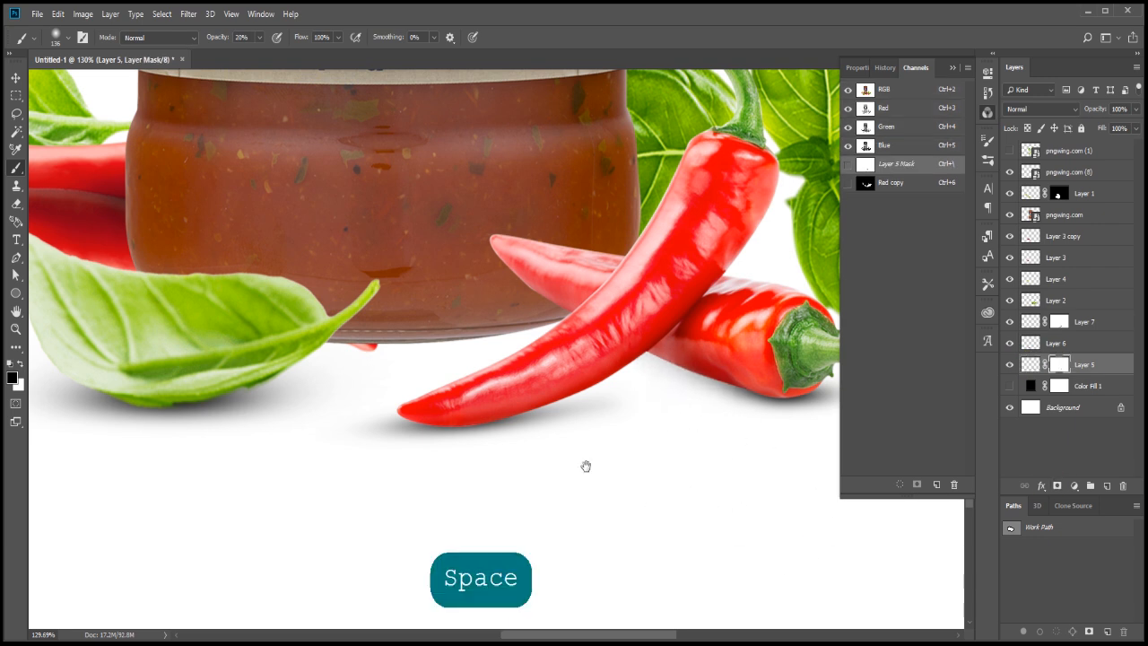
drag(586, 466, 796, 458)
scroll(279, 368, down, 1)
click(1107, 485)
key(b)
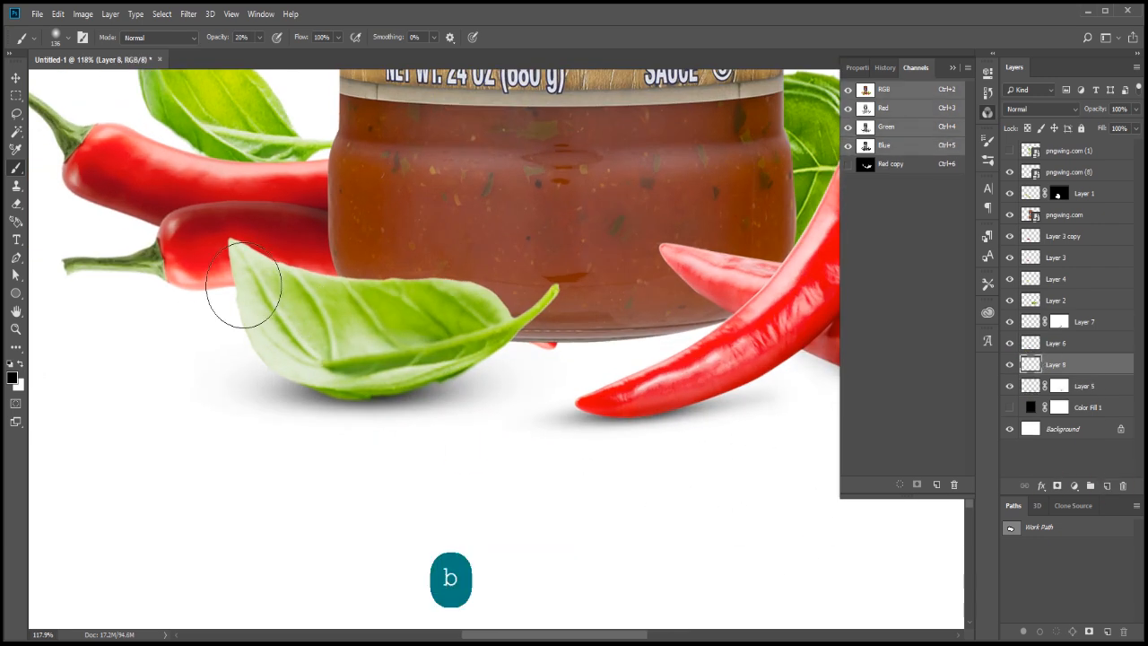
right_click(243, 285)
click(202, 287)
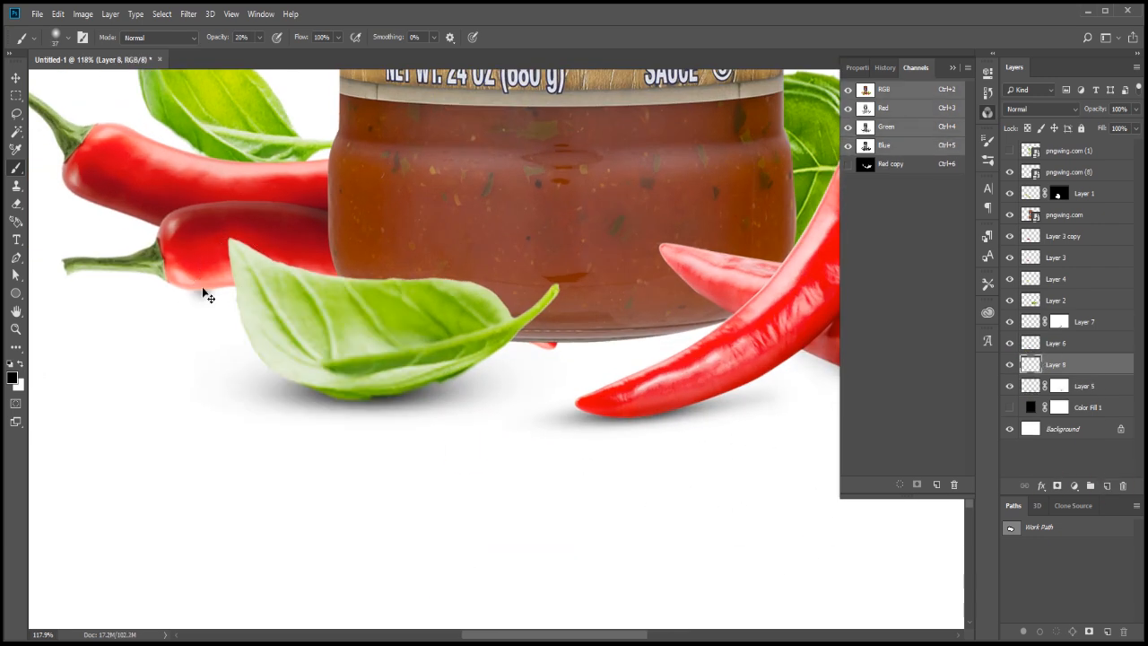
key(Return)
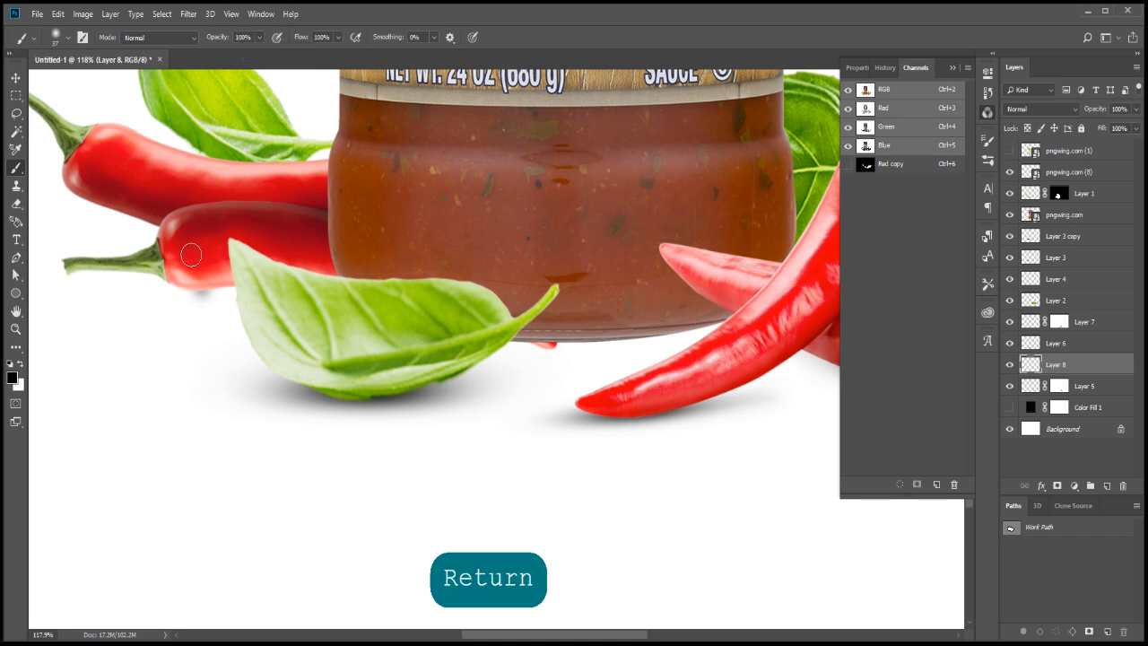
- Stretch the dab under the lower left chili to 593.10% width and shift it right by two large nudges
key(ctrl+t)
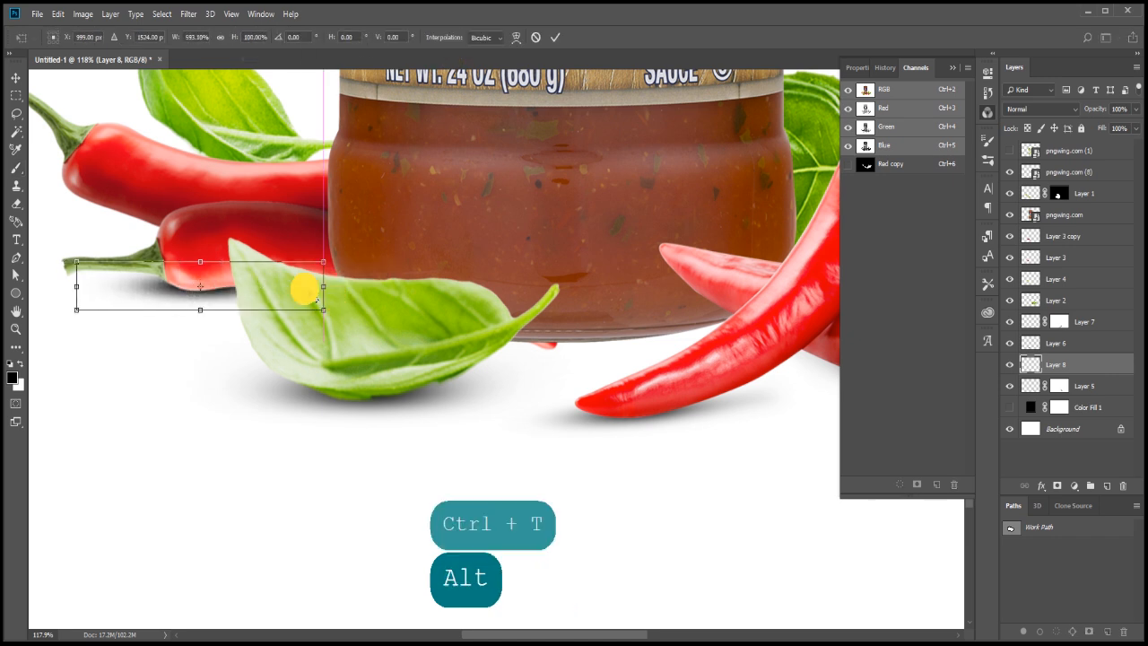
key(shift+Right)
key(shift+Right)
key(Return)
- Smudge the lower left chili's shadow at 50% strength beneath its stem and undo the last stroke
mouse_move(136, 279)
mouse_down()
mouse_move(258, 301)
mouse_move(186, 311)
mouse_move(184, 295)
mouse_move(220, 296)
mouse_up()
click(16, 347)
key(ctrl+z)
- Add a new layer above Layer 8 and reduce the smudge brush size to 37 px
key(space)
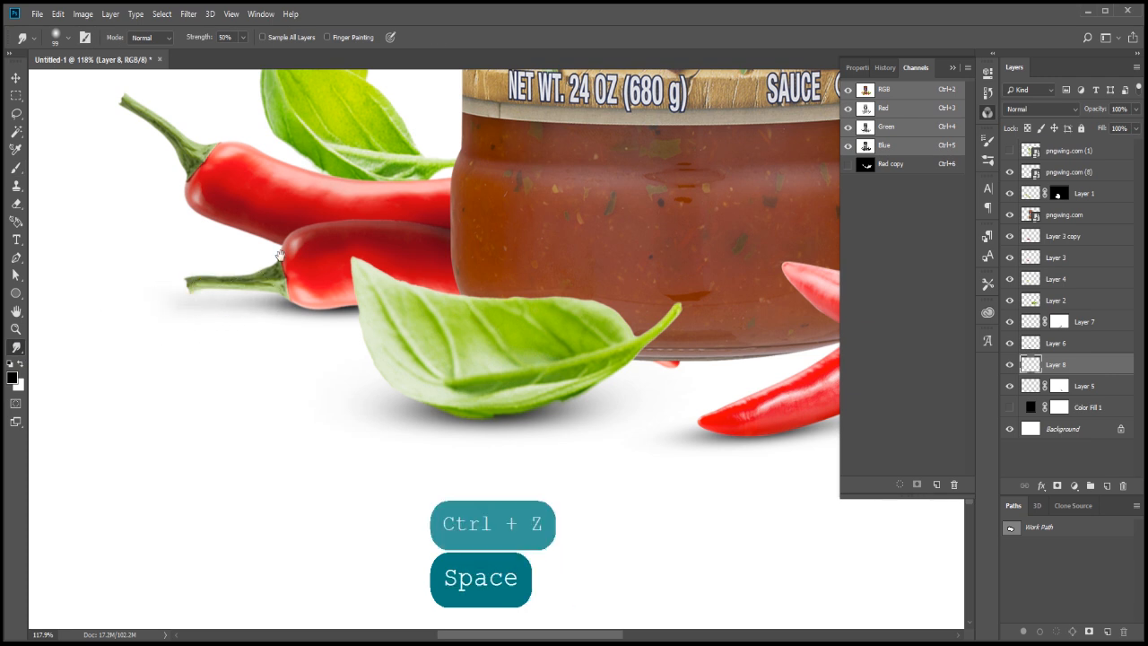
drag(280, 256, 289, 279)
click(1107, 485)
right_click(317, 269)
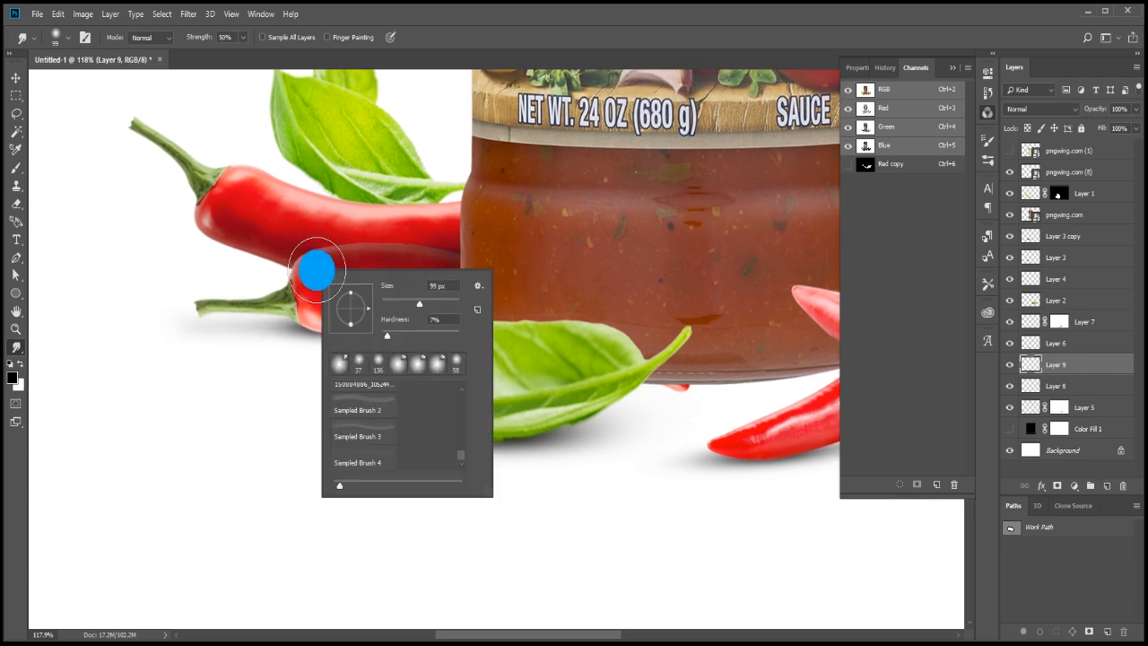
key(ctrl+z)
key(x)
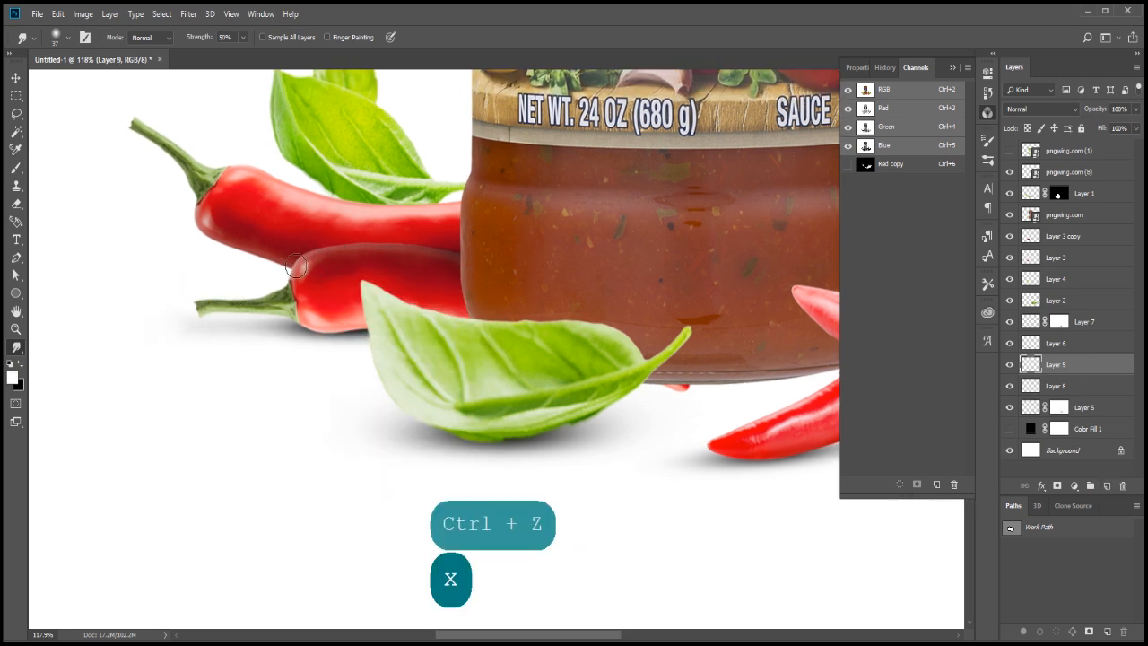
key(x)
- Paint a black dab on a new layer above Layer 7 under the upper left chili and stretch it horizontally
click(1027, 321)
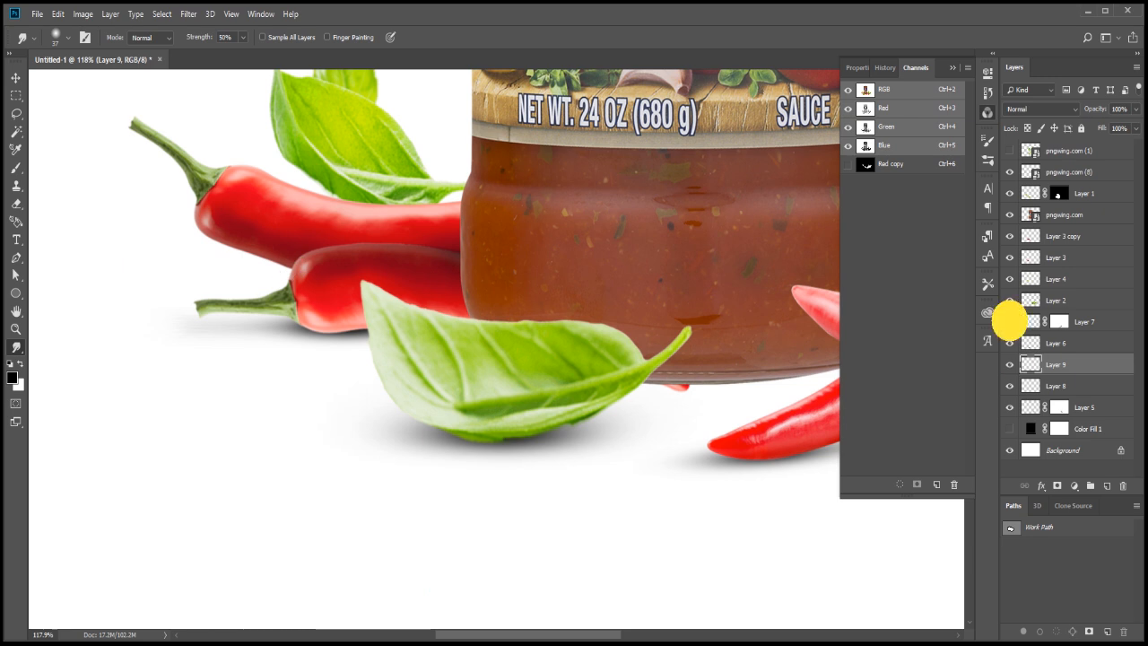
click(1106, 485)
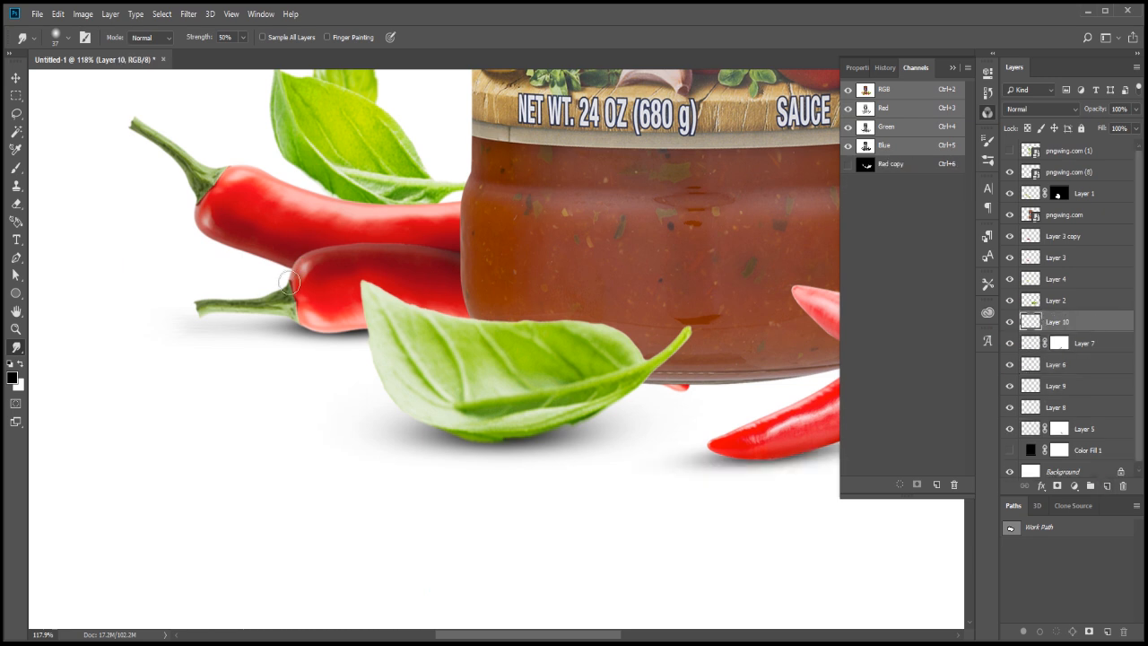
key(b)
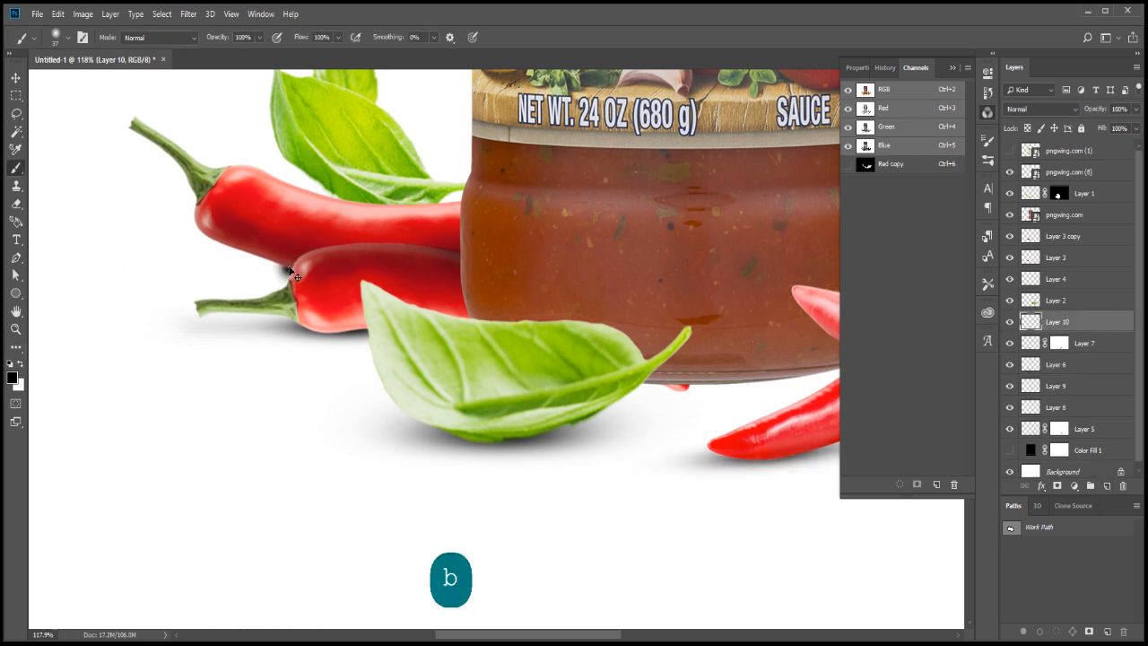
key(ctrl+t)
drag(309, 266, 377, 261)
- Nudge the upper left chili's shadow two steps down and five steps right
key(Down)
key(Down)
key(Right)
key(Right)
key(Right)
key(Right)
key(Right)
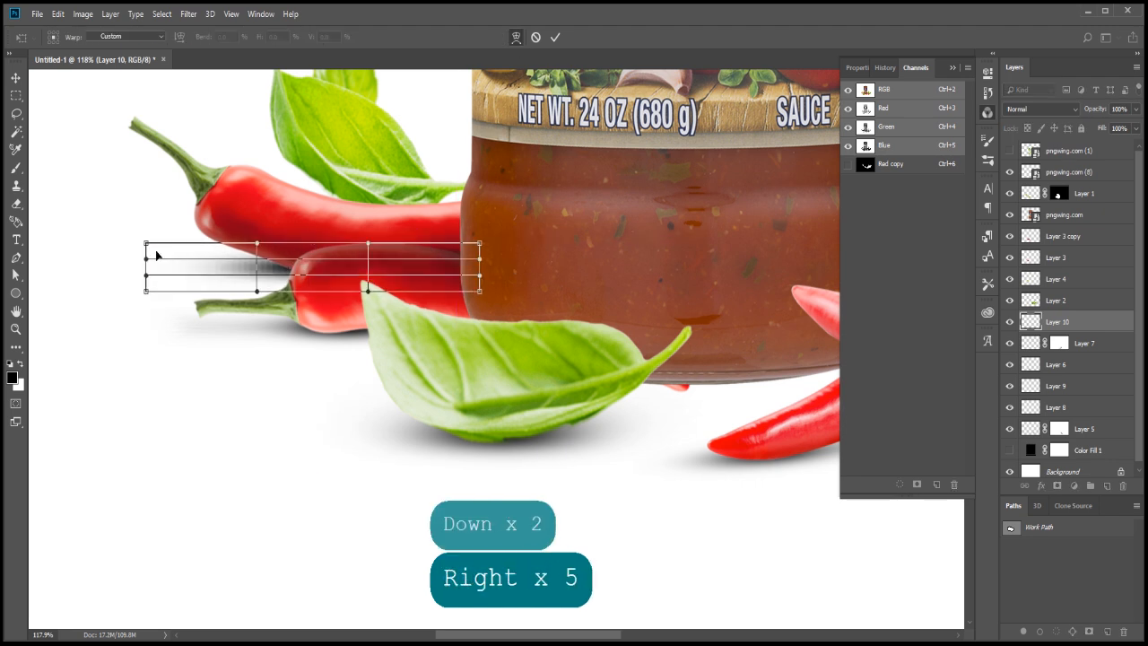
- Warp the upper left chili's shadow so that its outer end bends upward along the chili's underside
drag(147, 244, 82, 163)
drag(146, 259, 111, 250)
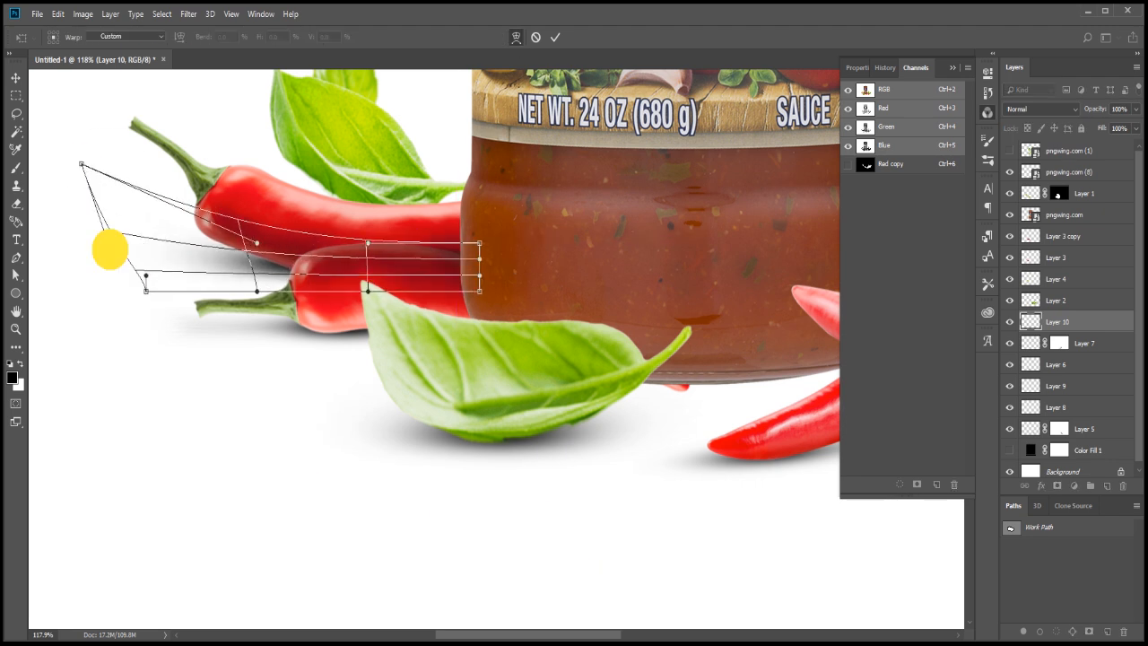
drag(281, 264, 326, 267)
key(Return)
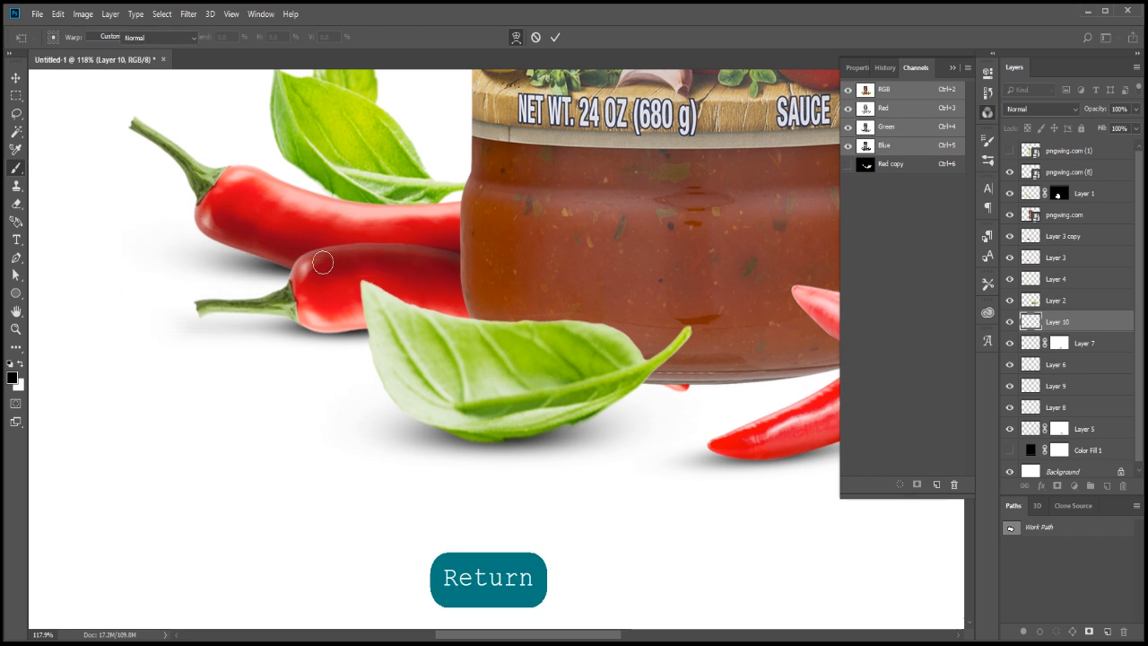
key(b)
- Move the basil leaves behind the left chilies outward and down, away from the jar
scroll(323, 255, down, 3)
scroll(322, 246, down, 2)
key(v)
drag(348, 210, 282, 235)
scroll(357, 201, down, 2)
scroll(358, 241, down, 2)
- Enlarge the basil leaves on Layer 4 and adjust their position beside the left chilies
key(ctrl+t)
drag(246, 190, 224, 168)
key(Return)
scroll(339, 236, down, 1)
drag(289, 230, 289, 232)
scroll(288, 233, up, 3)
scroll(302, 240, up, 2)
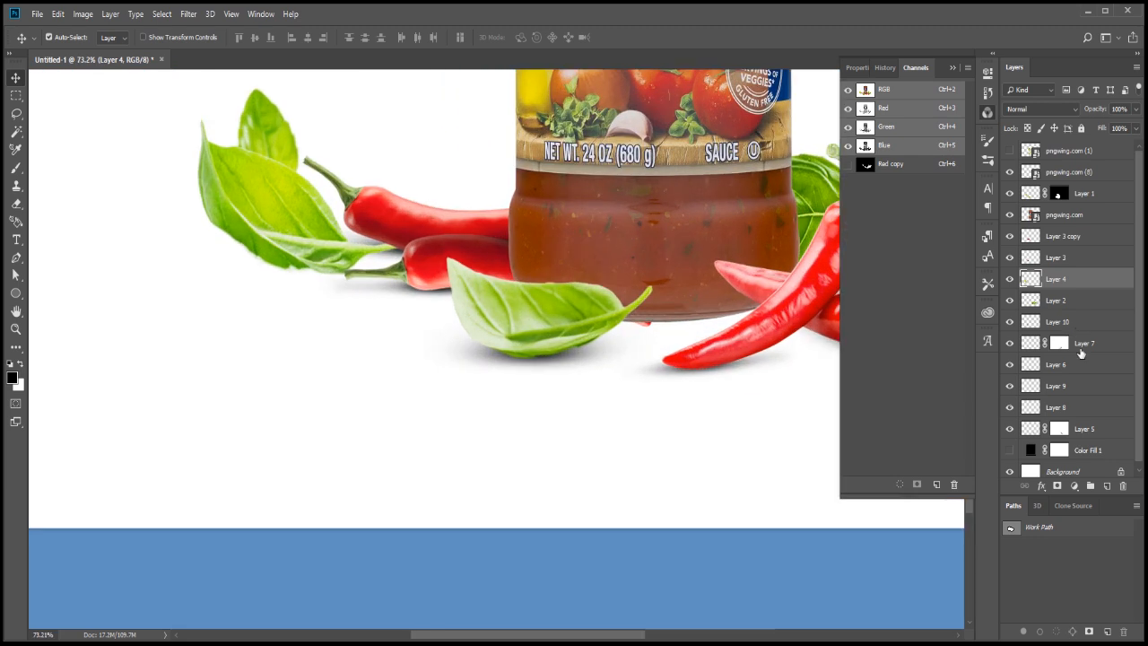
- Paint a black dab on a new layer above Layer 2 under the left basil leaves and stretch it horizontally
click(1098, 297)
click(1108, 487)
key(b)
click(296, 272)
key(ctrl+t)
drag(307, 267, 395, 271)
- Move the left basil leaves' shadow into place beneath them, nudging it one step down and seven steps right
drag(328, 271, 342, 276)
key(Down)
key(Right)
key(Right)
key(Right)
key(Right)
key(Right)
key(Right)
key(Right)
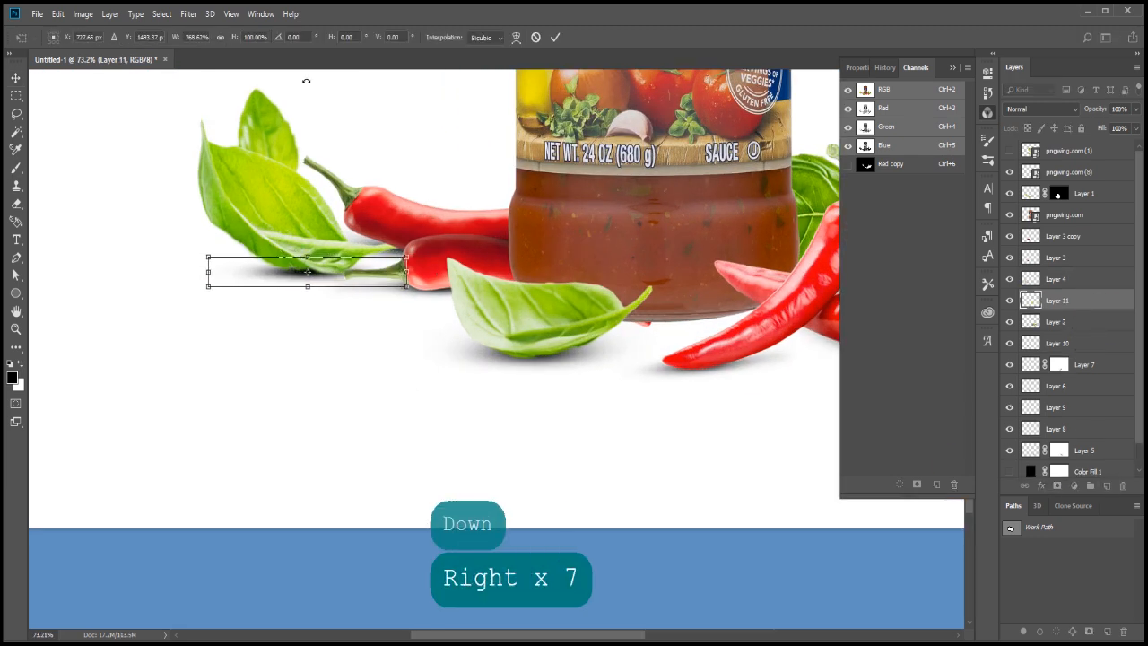
- Warp the left basil leaves' shadow so that its outer corner rises along the leaf's lower edge
click(516, 37)
drag(209, 256, 182, 208)
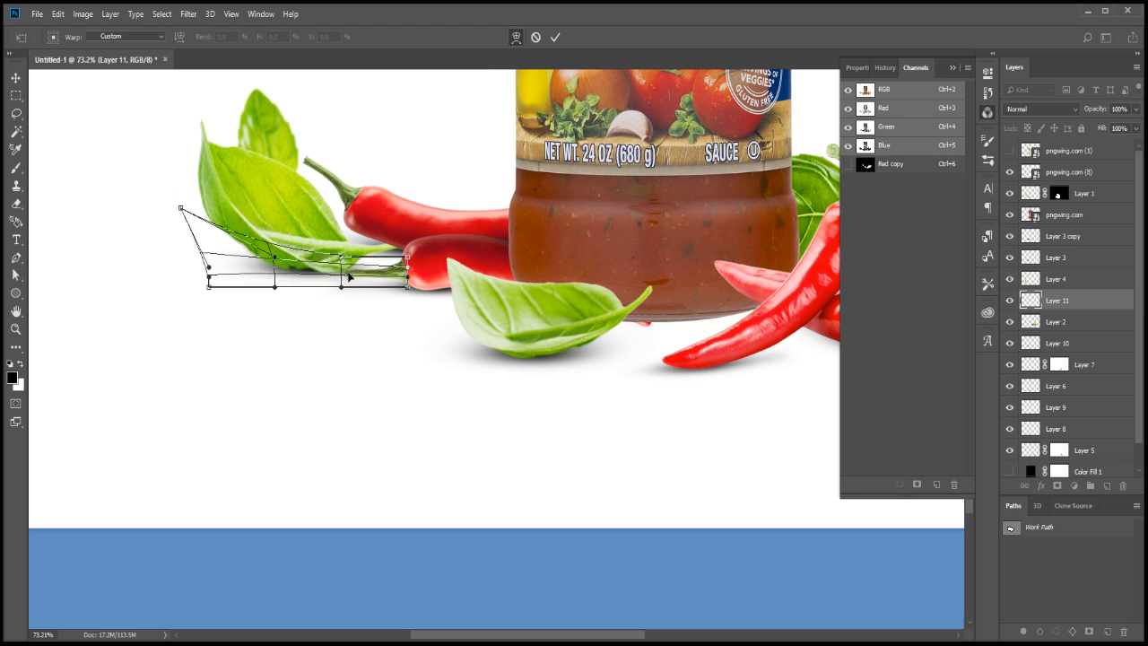
key(Return)
key(ctrl+t)
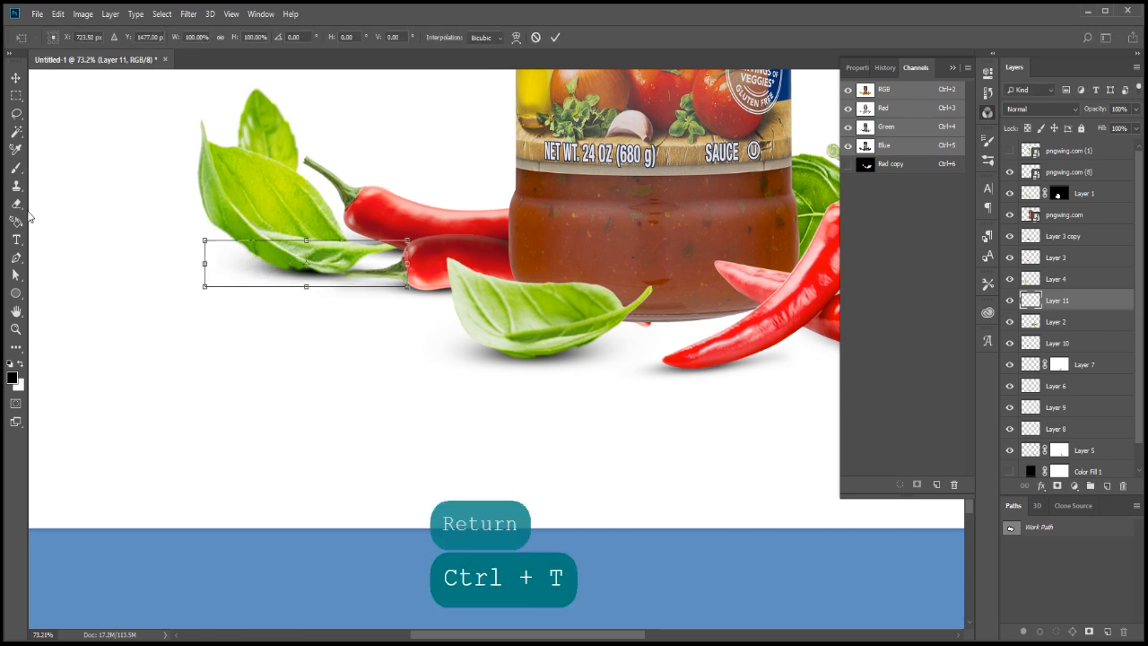
key(Return)
- Smudge the outer end of the left leaves' shadow with a 92 px brush at 50% strength, undoing two strokes
click(15, 351)
key(])
key(])
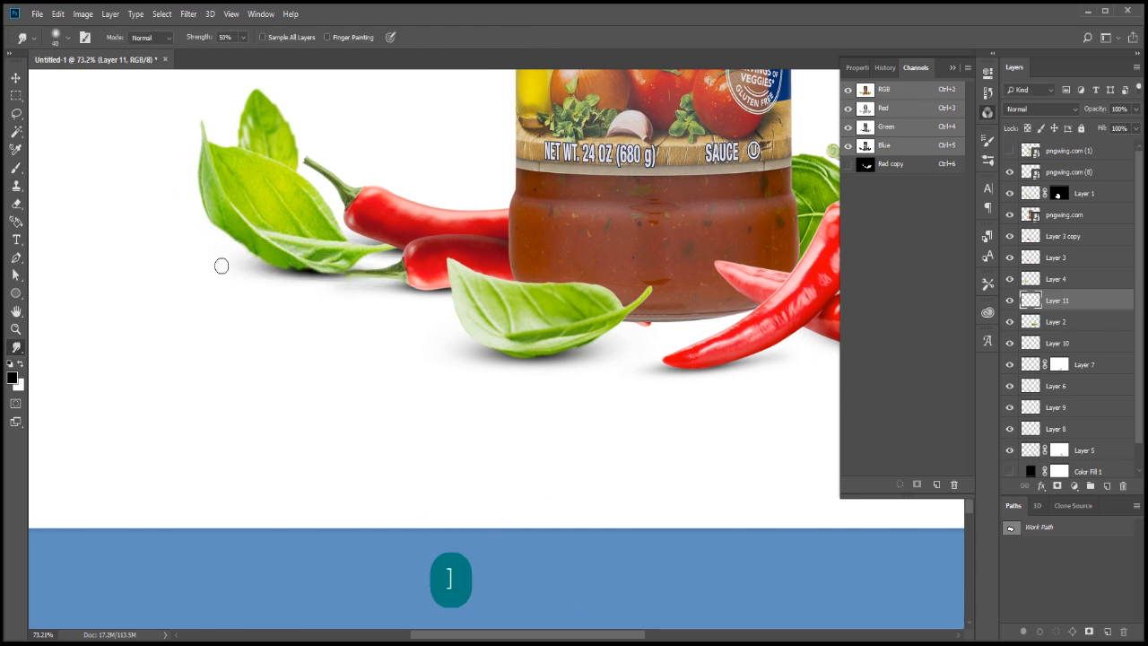
right_click(231, 264)
key(Return)
click(400, 206)
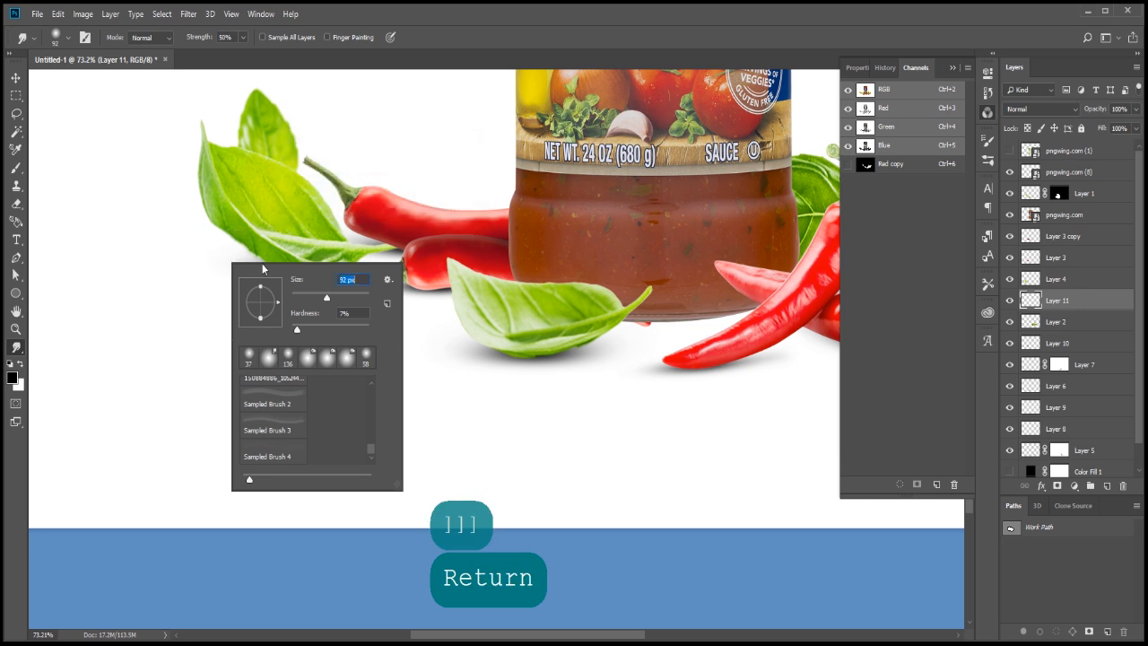
key(Return)
click(245, 261)
key(ctrl+z)
key(ctrl+z)
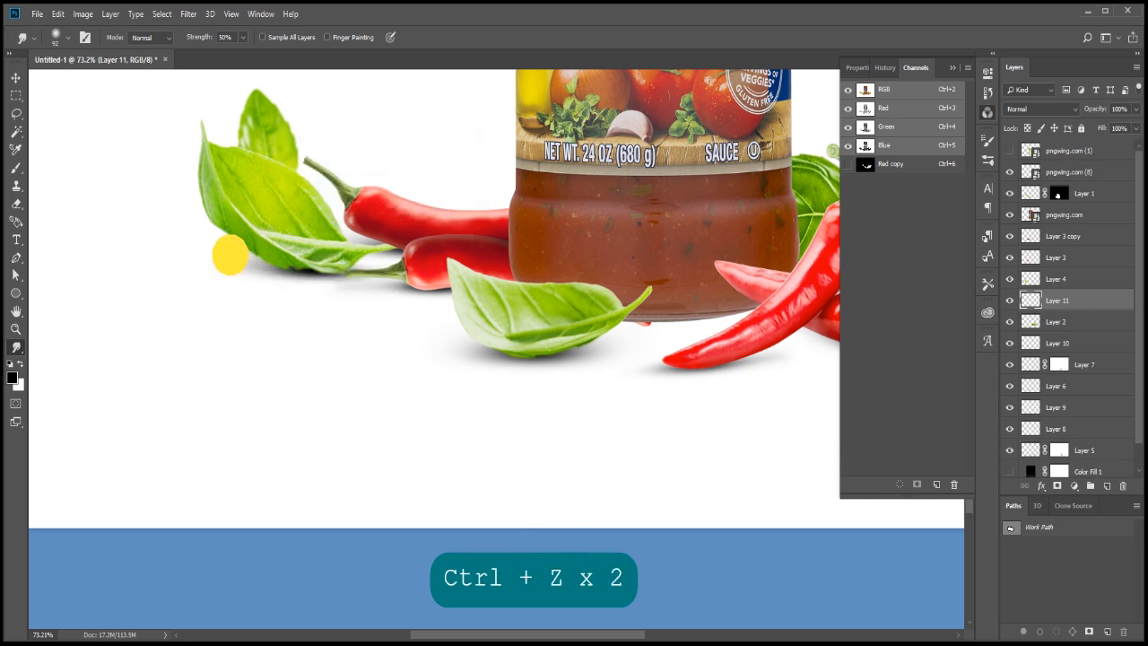
click(241, 260)
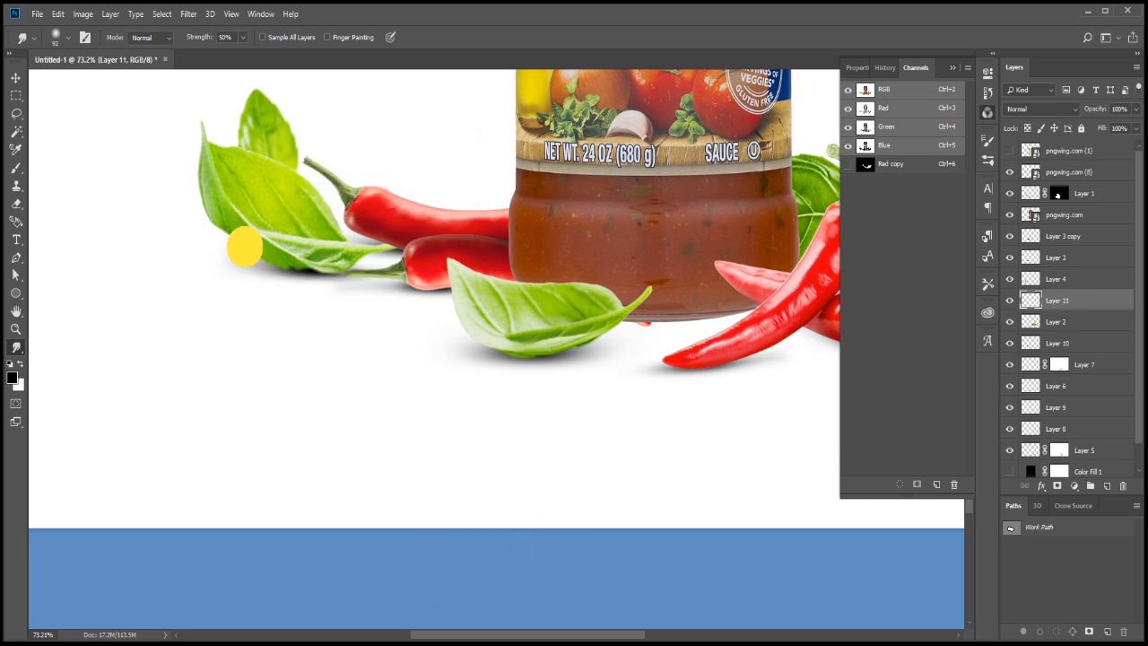
- Add a layer mask to Layer 11 and set up a soft black brush of 125 px for it
click(1058, 485)
key(b)
key(bracketright)
key(bracketright)
key(bracketright)
key(bracketright)
key(bracketright)
key(bracketright)
key(bracketright)
key(bracketright)
key(bracketright)
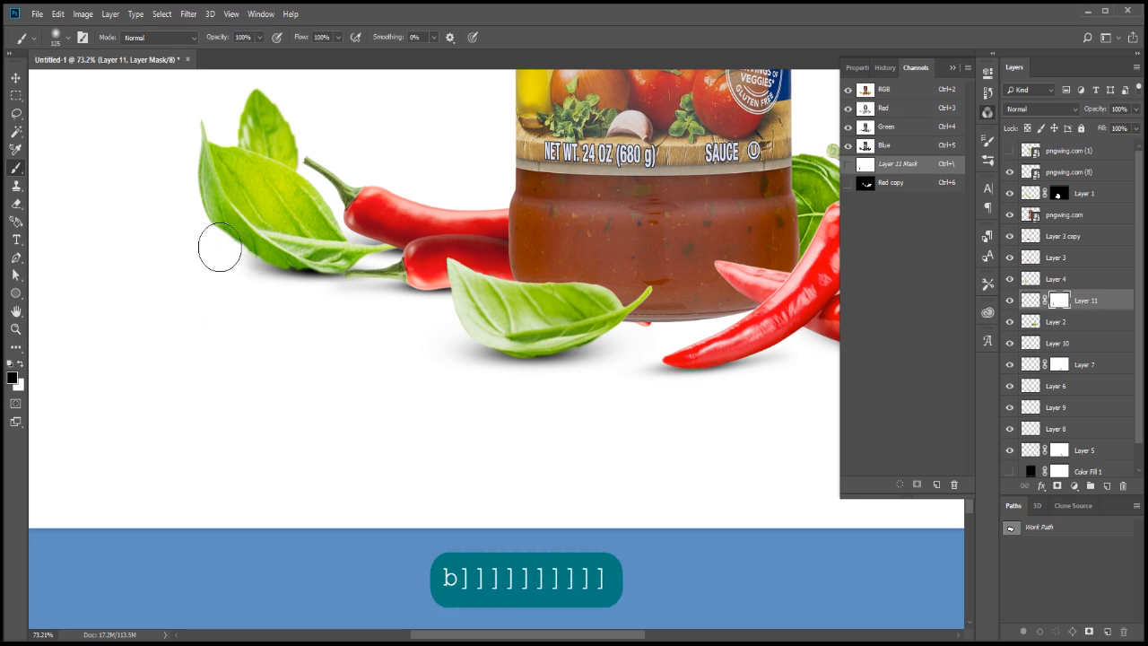
- Fade the left basil leaves' shadow on its mask with the brush at 20% opacity, undoing stray strokes
key(ctrl+z)
key(2)
mouse_move(280, 246)
mouse_down()
mouse_move(155, 293)
mouse_move(187, 305)
mouse_move(113, 261)
mouse_move(453, 303)
mouse_up()
key(ctrl+z)
click(239, 313)
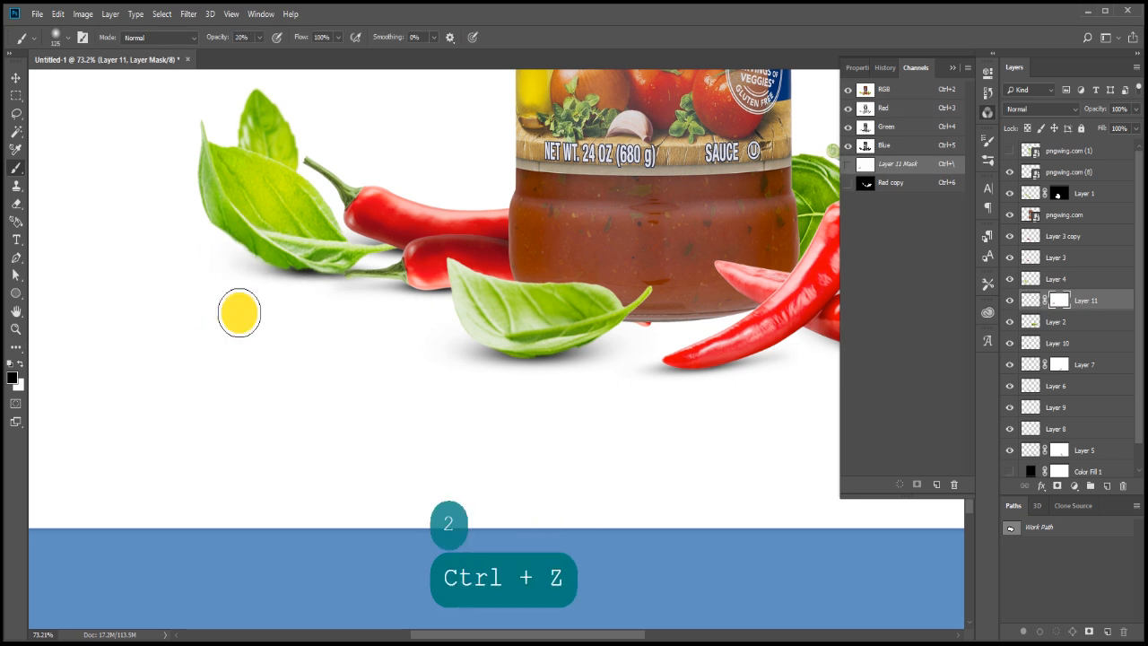
key(ctrl+z)
- Add a new layer directly above Layer 10 and dab a soft black shadow under the right basil leaves near the chili stem
key(space)
drag(339, 263, 208, 292)
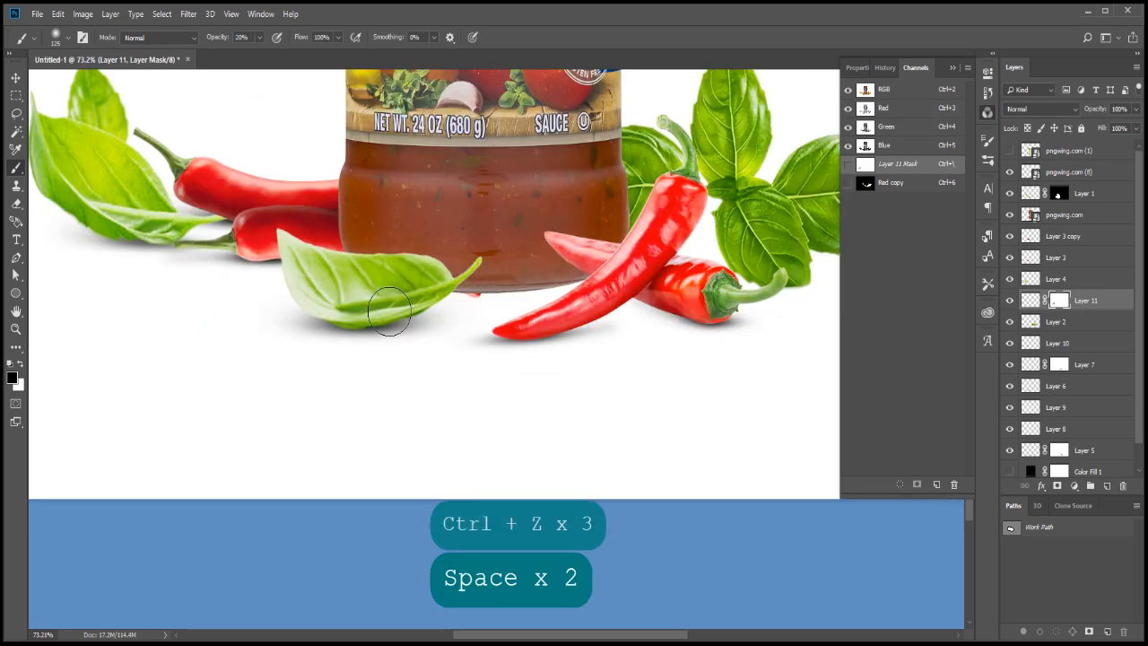
scroll(523, 308, down, 2)
scroll(756, 274, up, 2)
click(1030, 319)
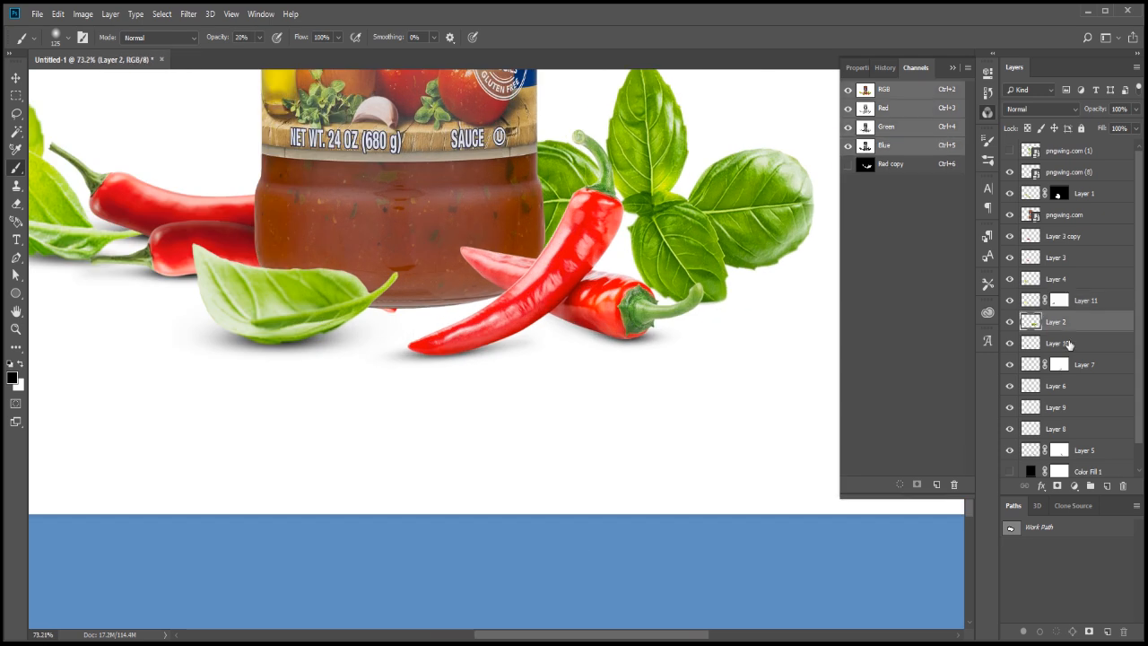
key(ctrl+shift+alt+n)
key(b)
right_click(378, 181)
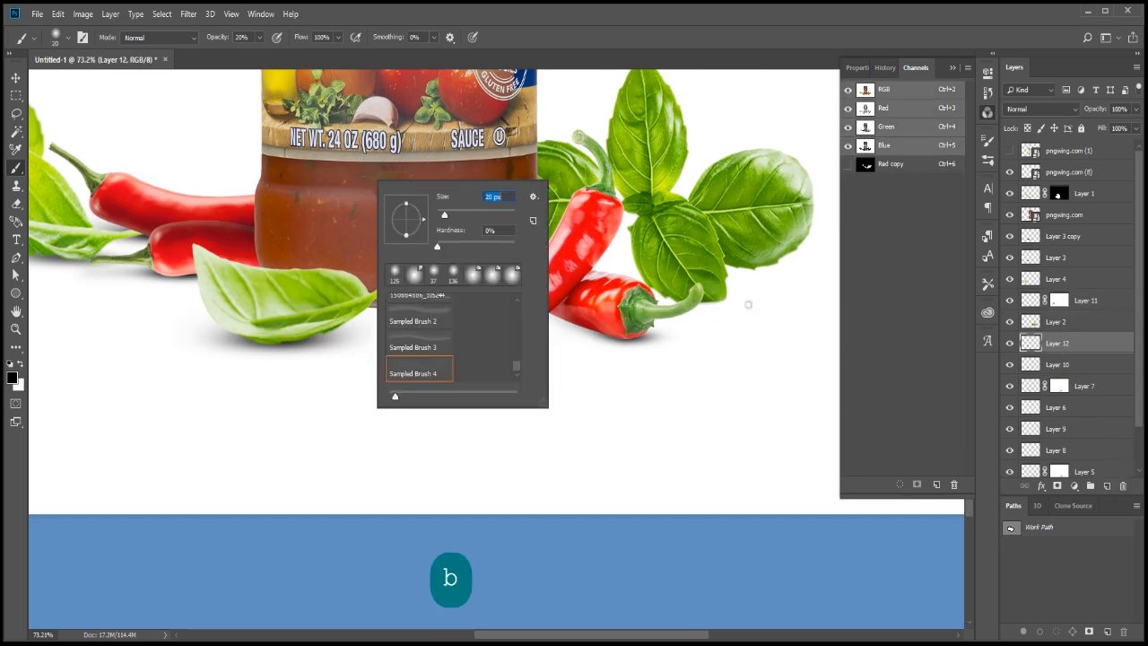
click(696, 301)
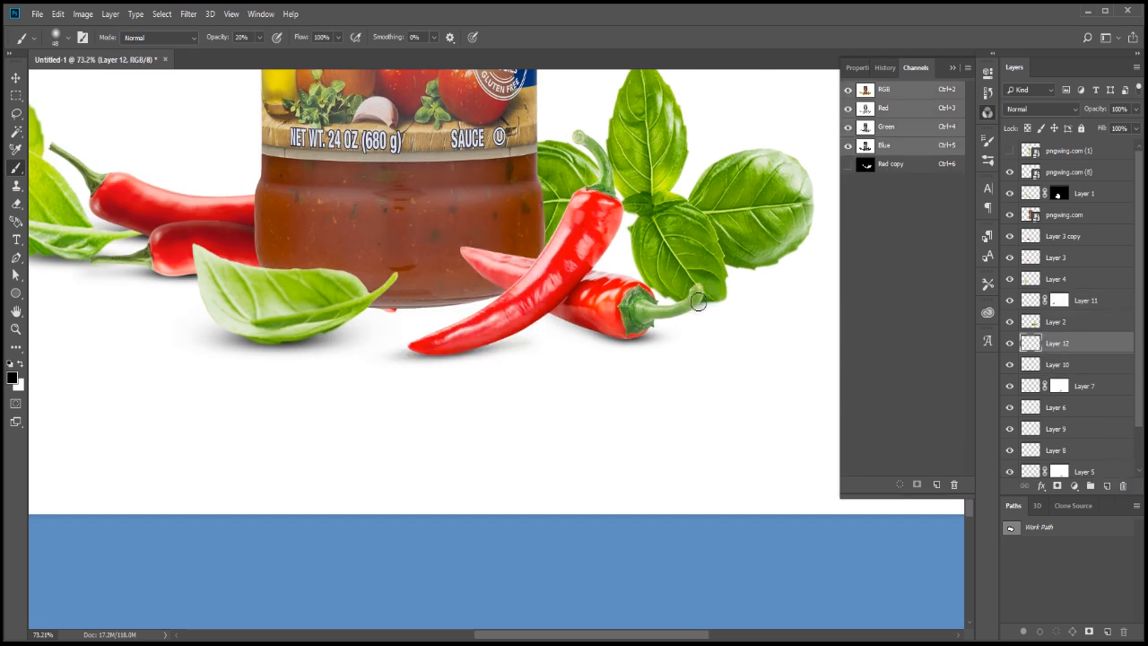
- Stretch the new dab to about 493% width, rotate it about 1.5°, and place it beneath the right basil leaves
key(ctrl+t)
mouse_move(709, 301)
mouse_down()
mouse_move(758, 303)
mouse_move(725, 299)
mouse_move(744, 300)
mouse_up()
key(alt+Down)
key(alt+Down)
key(shift+Up)
key(shift+Up)
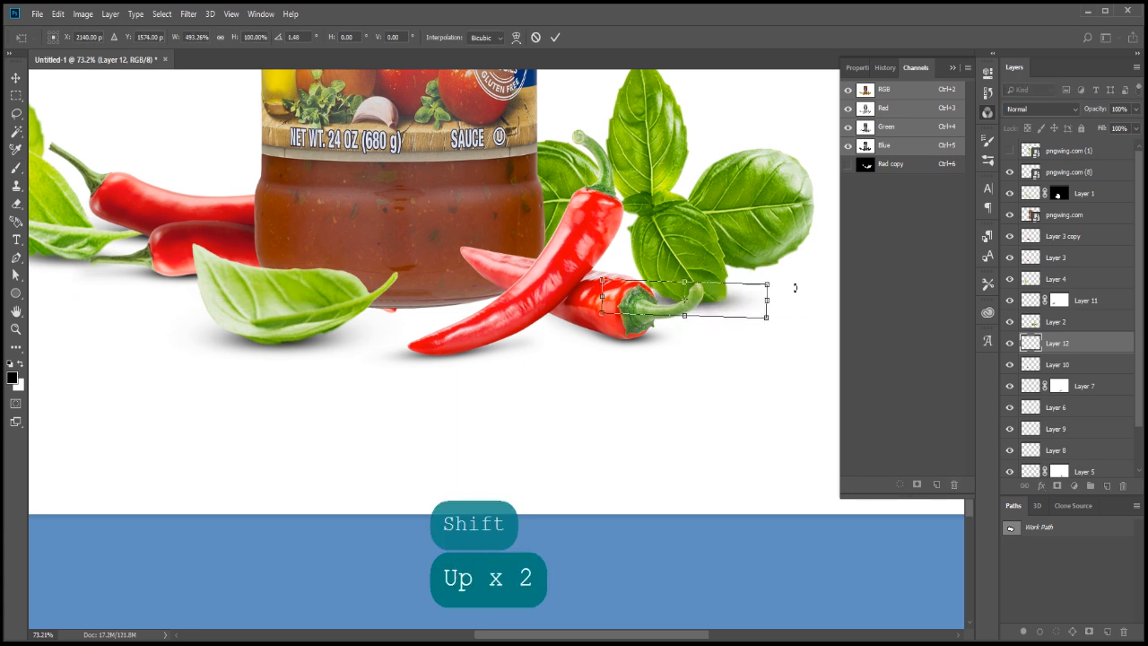
key(Return)
- Dab black under the outermost right basil leaf on a new layer above Layer 12, with brush opacity raised to 100%
key(ctrl+alt+z)
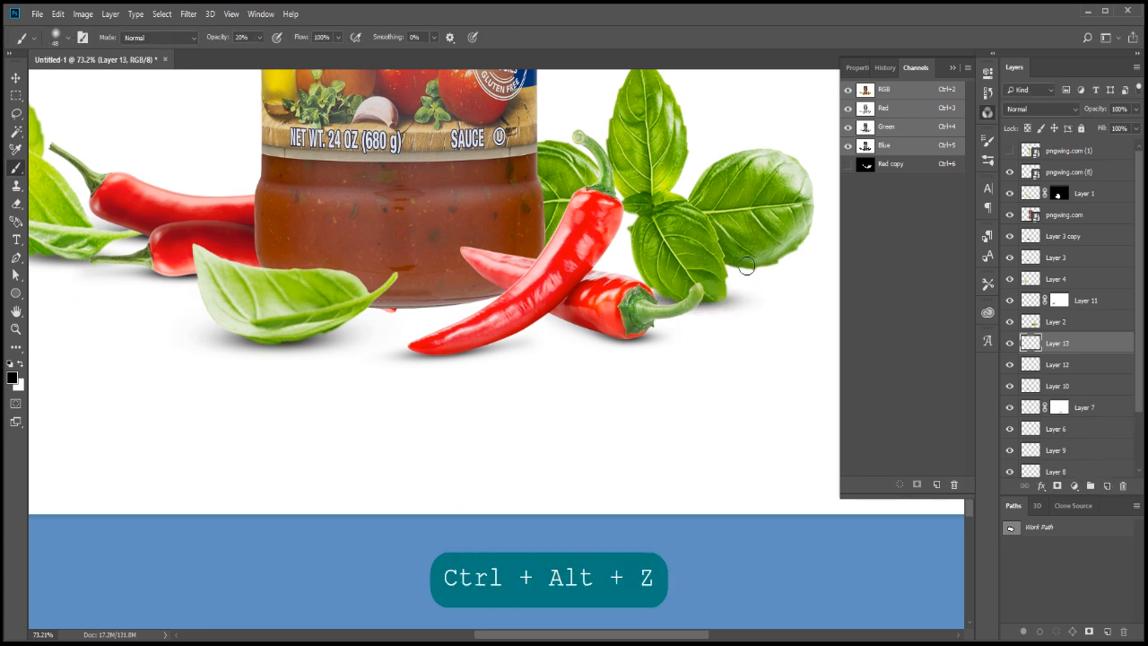
drag(259, 37, 305, 52)
key(ctrl+t)
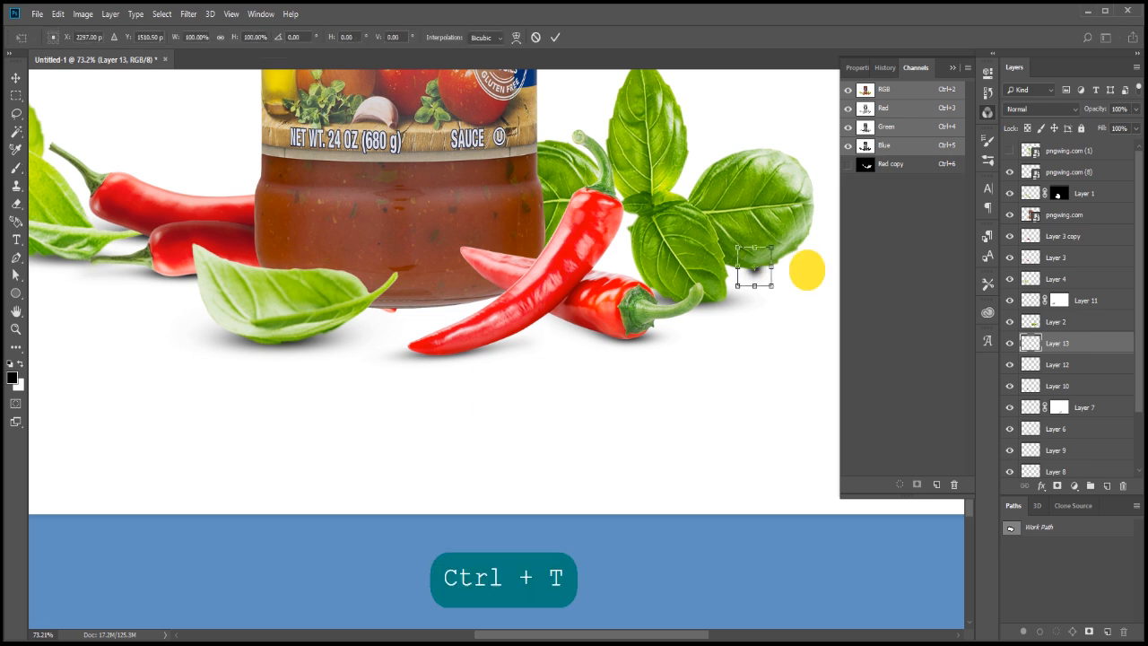
- Stretch the outermost leaf's shadow horizontally and nudge it up and three steps left so it sits under the leaf
drag(805, 269, 838, 273)
key(shift+Up)
key(Up)
key(Left)
key(Left)
key(Left)
key(Return)
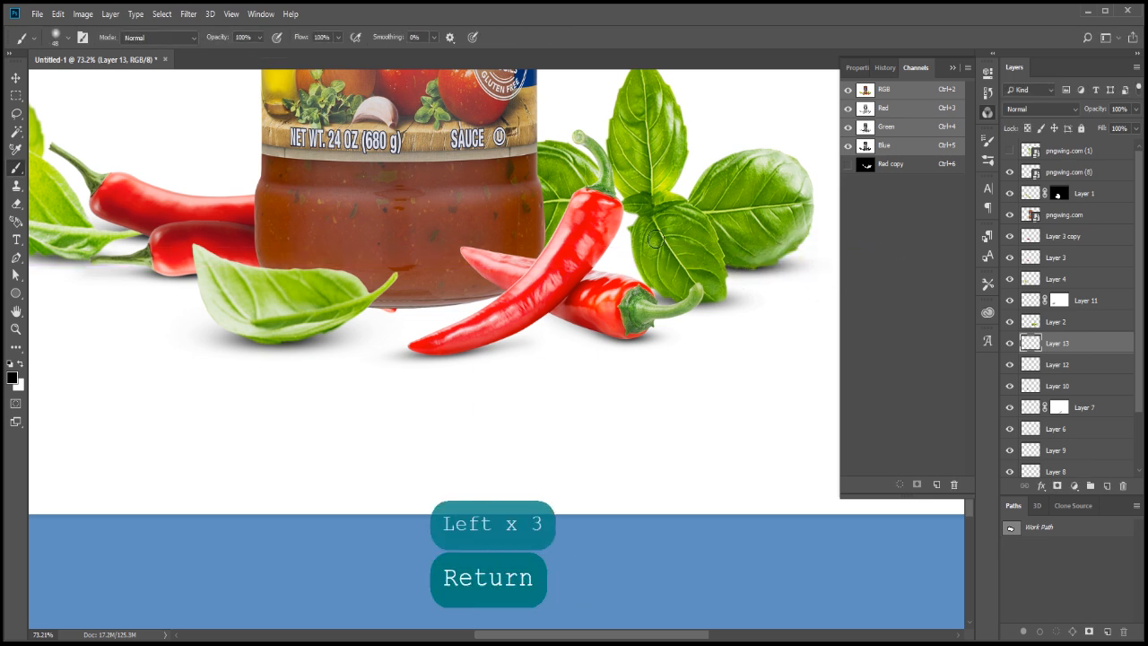
key(ctrl+t)
key(Return)
- Add a new layer above Layer 13 and transform a small shadow dab beside the upright red chili
key(ctrl+shift+alt+n)
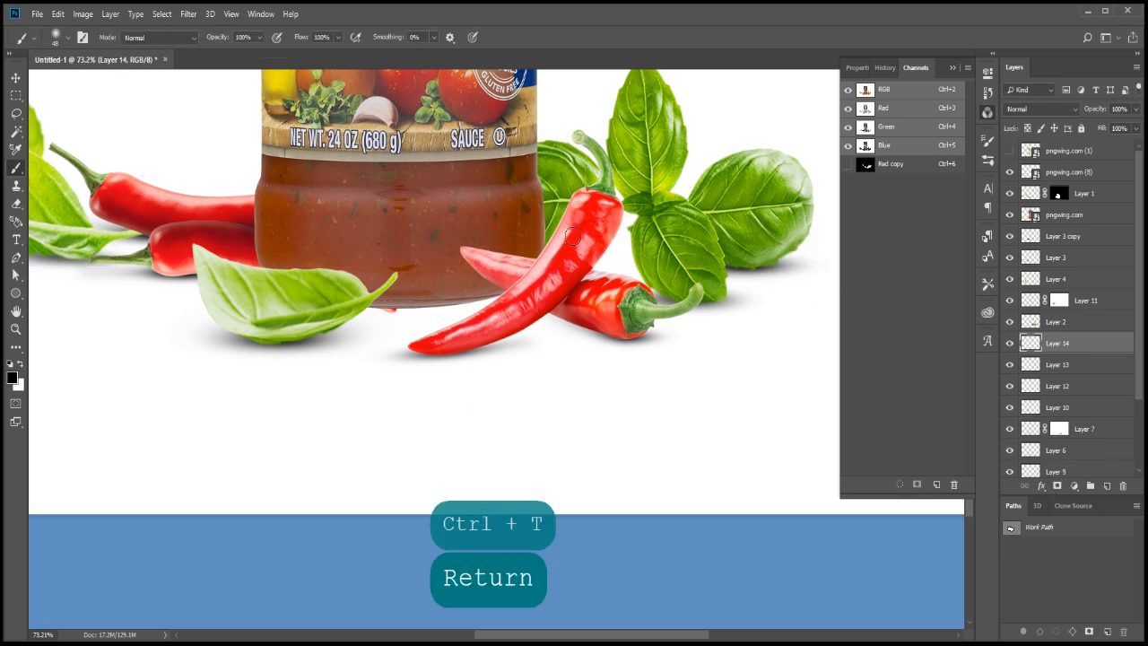
key(ctrl+t)
mouse_move(621, 243)
mouse_down()
mouse_move(679, 243)
mouse_move(605, 233)
mouse_up()
key(Return)
- Move Layer 11 below Layer 2, toggling Layer 14 and Layer 2 to check what they contain
scroll(619, 233, down, 3)
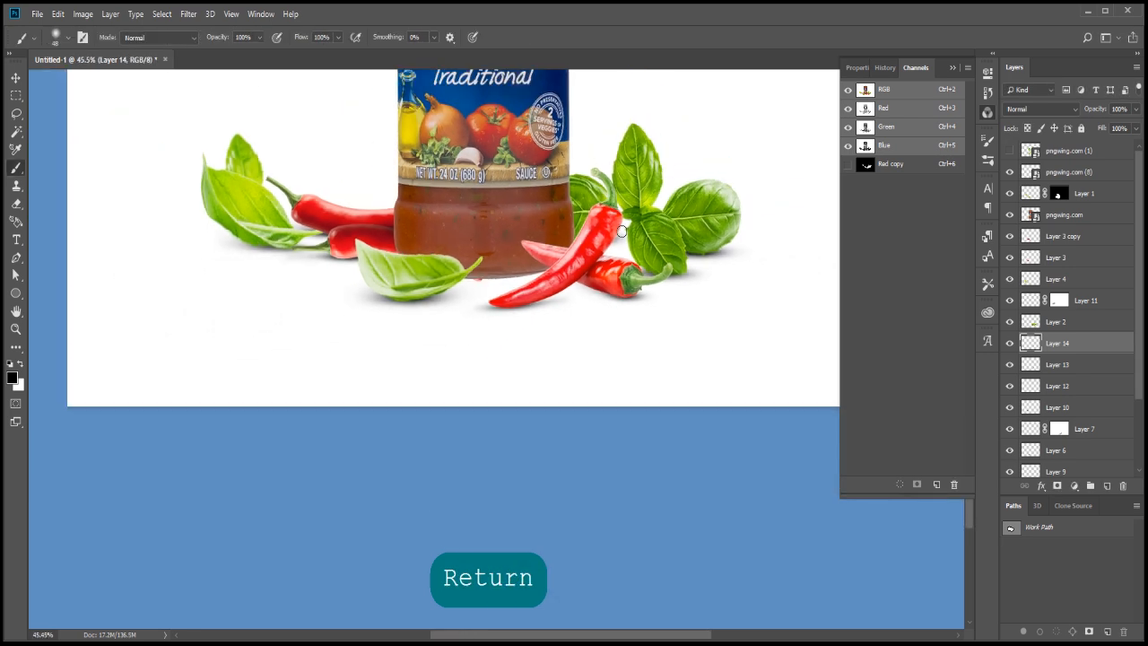
click(1010, 343)
drag(1087, 302, 1066, 330)
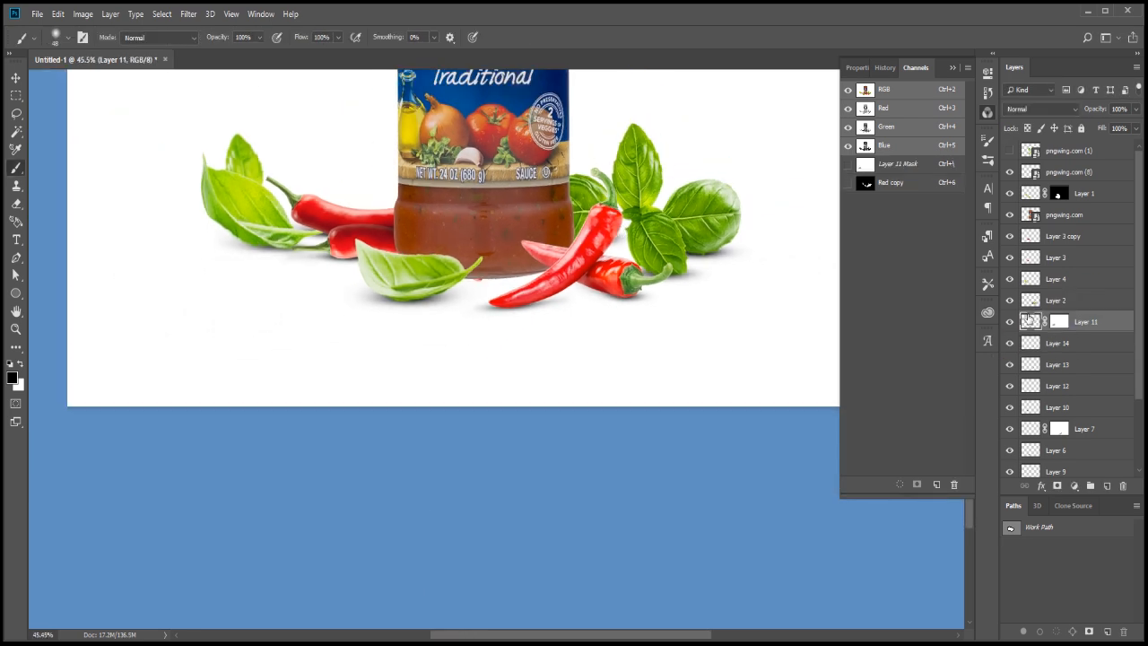
click(1010, 300)
click(1010, 301)
- Group the shadow layers from Layer 11 down to Layer 5 and toggle the group's visibility to compare
scroll(1049, 369, down, 3)
shift+click(1082, 418)
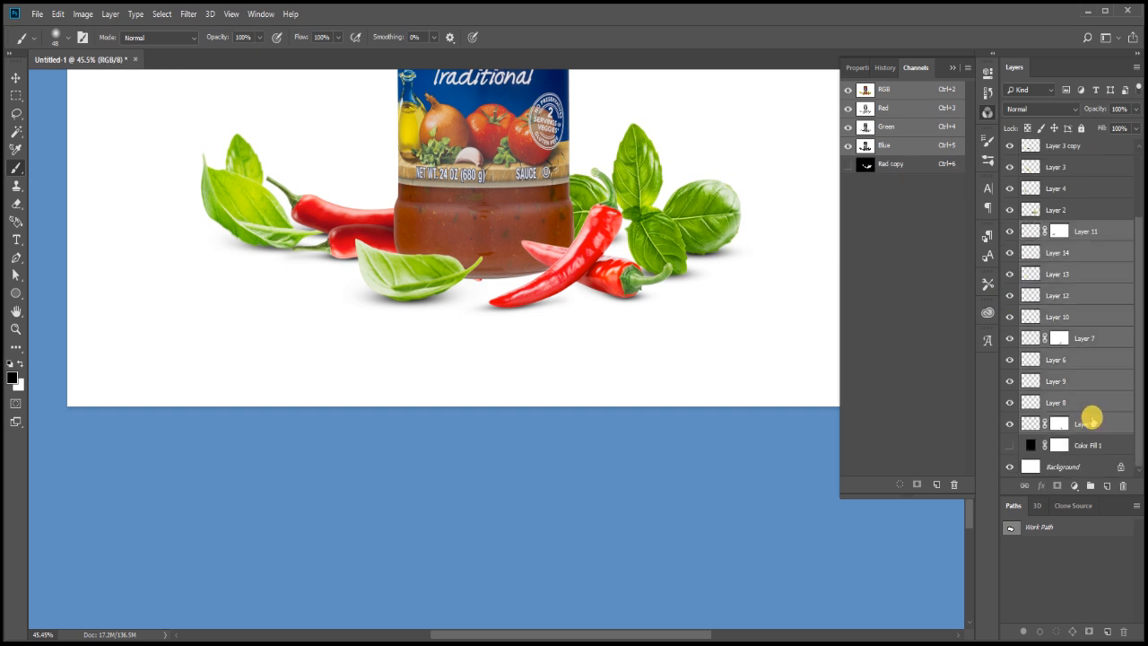
key(ctrl+g)
click(1010, 320)
click(1010, 320)
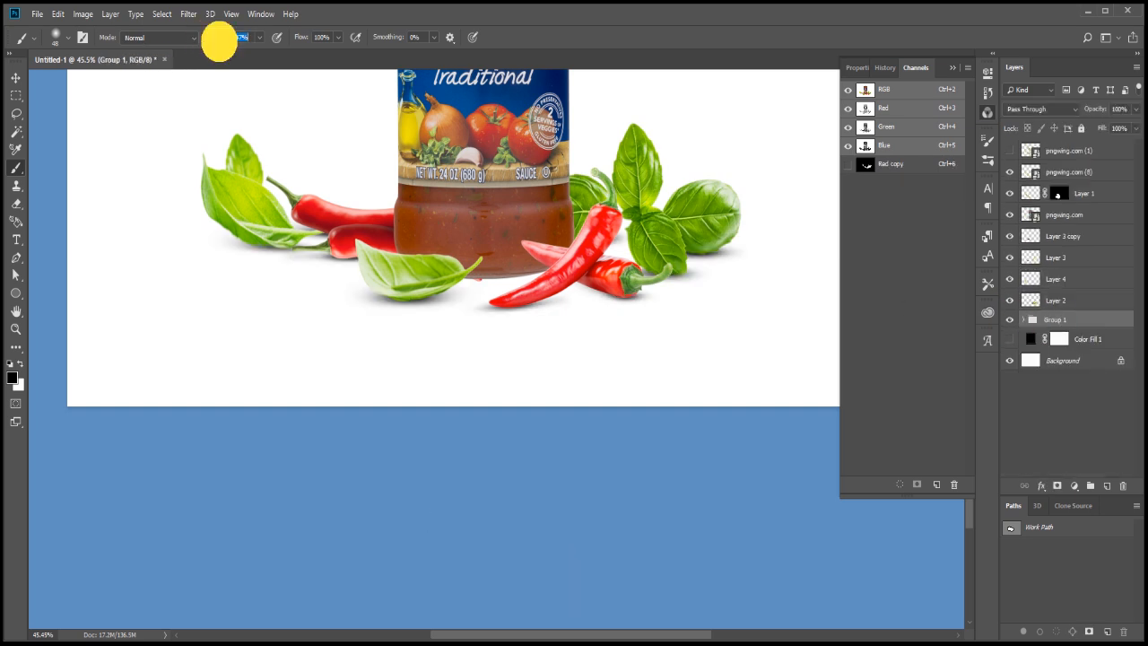
- Set the brush opacity to 42% and the shadow group's opacity to 61%
drag(219, 41, 215, 41)
drag(1094, 109, 1080, 110)
drag(1070, 111, 1052, 118)
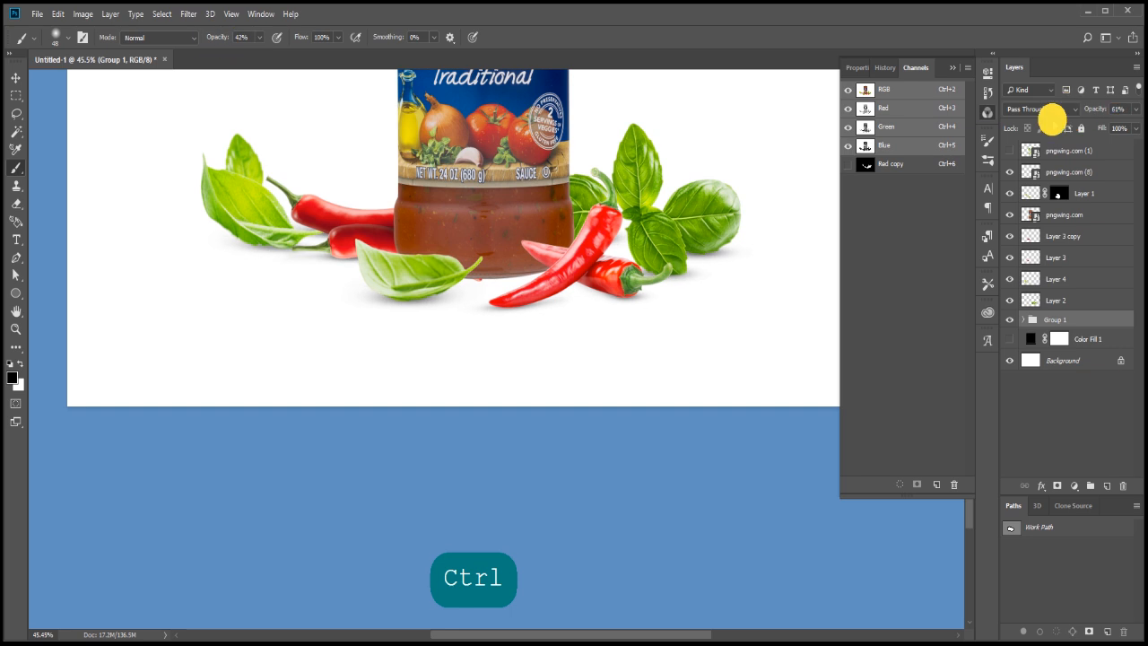
- Show Color Fill 1 and change its colour to the dark blue 002c65 sampled from the jar's label
click(1092, 360)
click(1010, 339)
click(1029, 337)
double_click(1029, 337)
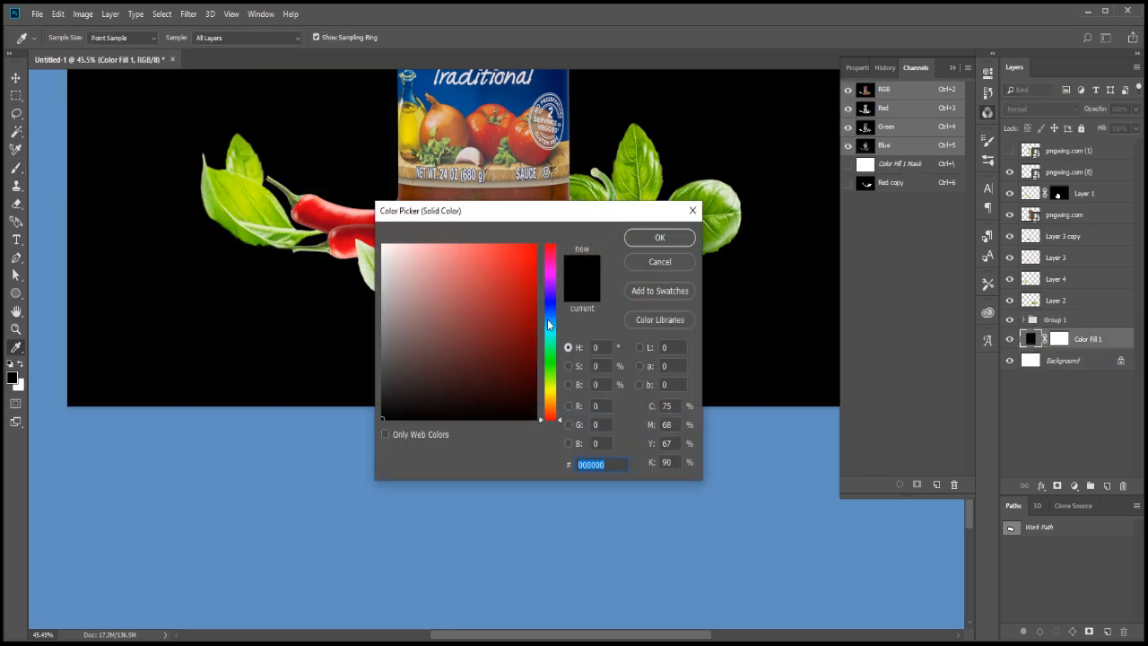
click(536, 88)
drag(536, 88, 117, 283)
alt+click(311, 274)
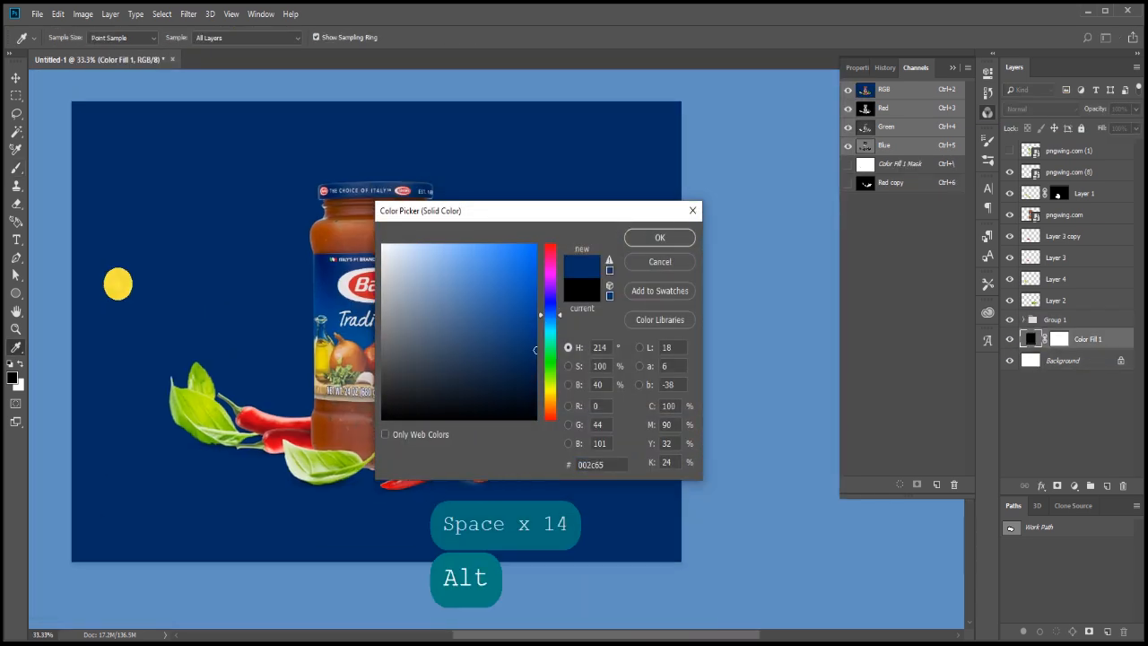
click(659, 238)
- Add a new layer above Color Fill 1 and dab white on it with a soft 117 px brush at 42% opacity
drag(458, 507, 602, 415)
ctrl+click(602, 416)
ctrl+alt+click(560, 389)
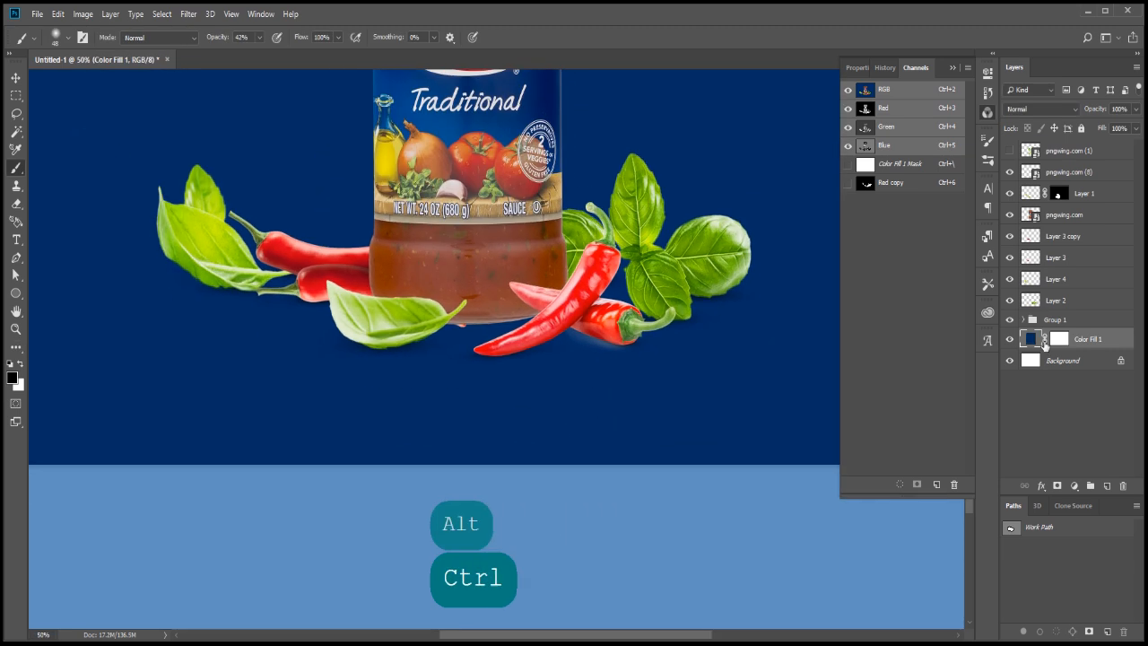
key(ctrl+shift+alt+n)
right_click(296, 189)
click(316, 168)
mouse_move(359, 218)
mouse_down()
mouse_move(400, 219)
mouse_move(403, 344)
mouse_up()
key(ctrl+z)
key(x)
click(326, 166)
- Enlarge the white dab to about 1033% width and 459% height and move it beneath the jar as a floor glow
scroll(349, 171, down, 8)
key(ctrl+t)
drag(394, 303, 556, 236)
drag(452, 301, 492, 318)
drag(421, 185, 436, 321)
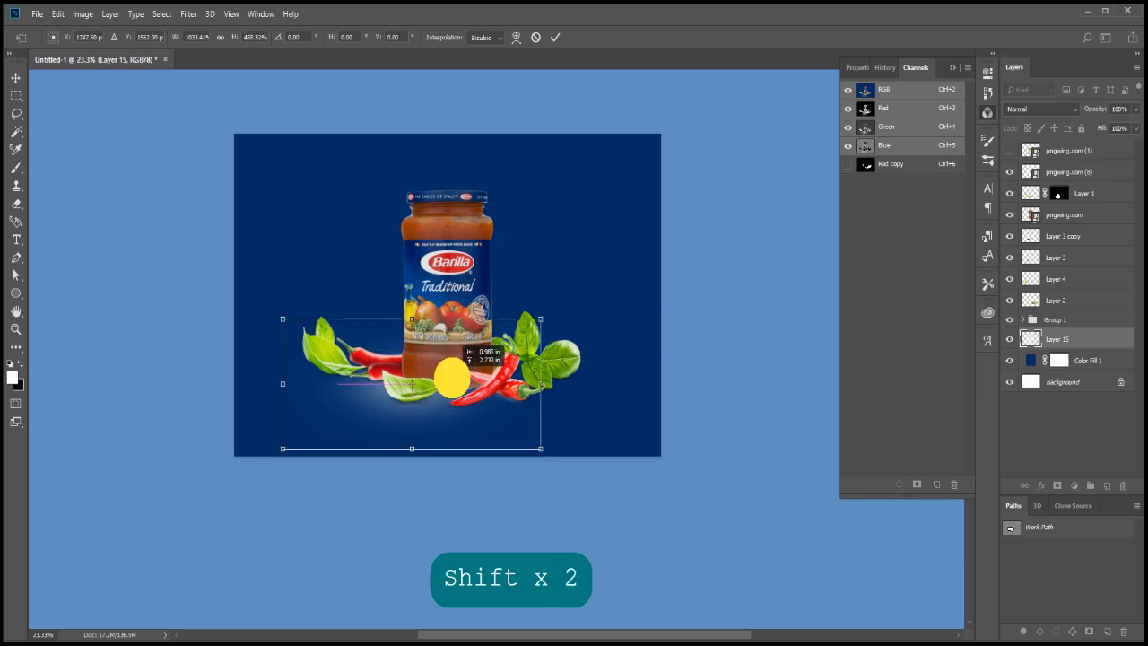
- Widen the floor glow across the canvas, set its height to about 494%, and shift it slightly right and down
drag(551, 389, 659, 371)
drag(411, 318, 413, 306)
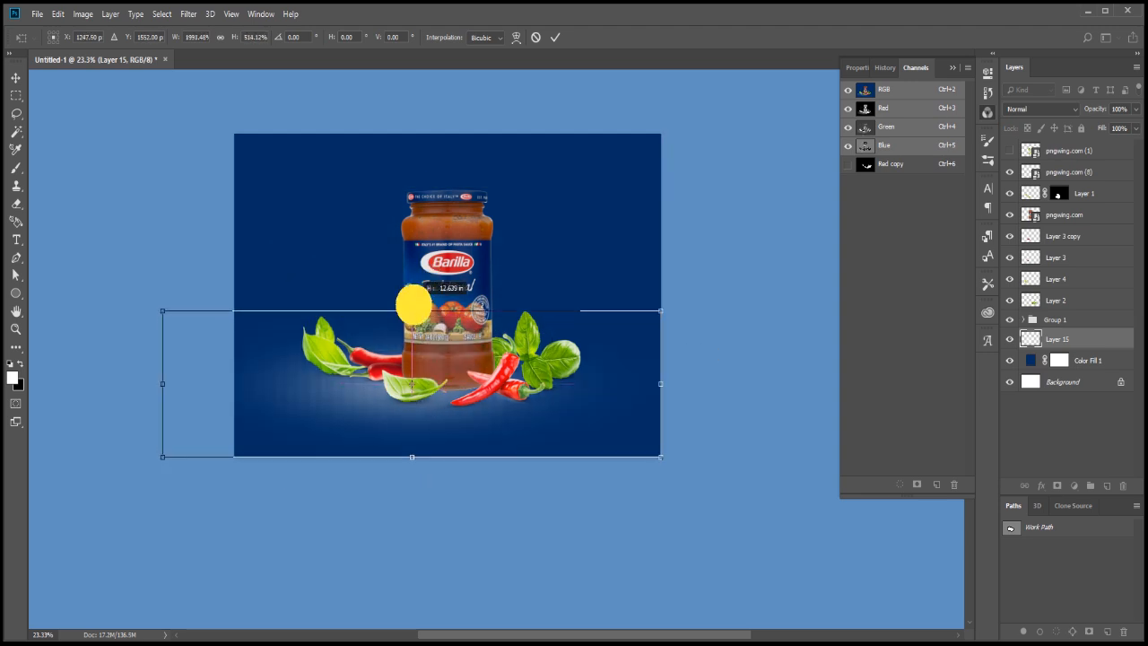
drag(465, 366, 465, 368)
drag(411, 311, 411, 318)
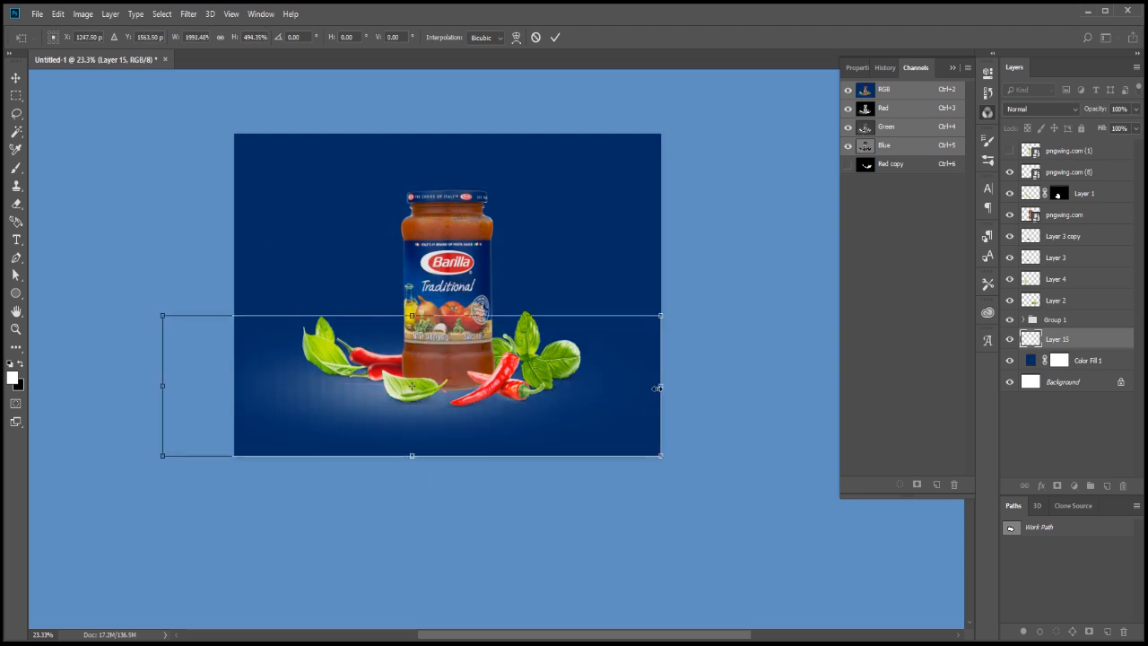
drag(662, 386, 672, 385)
drag(587, 389, 599, 392)
key(Return)
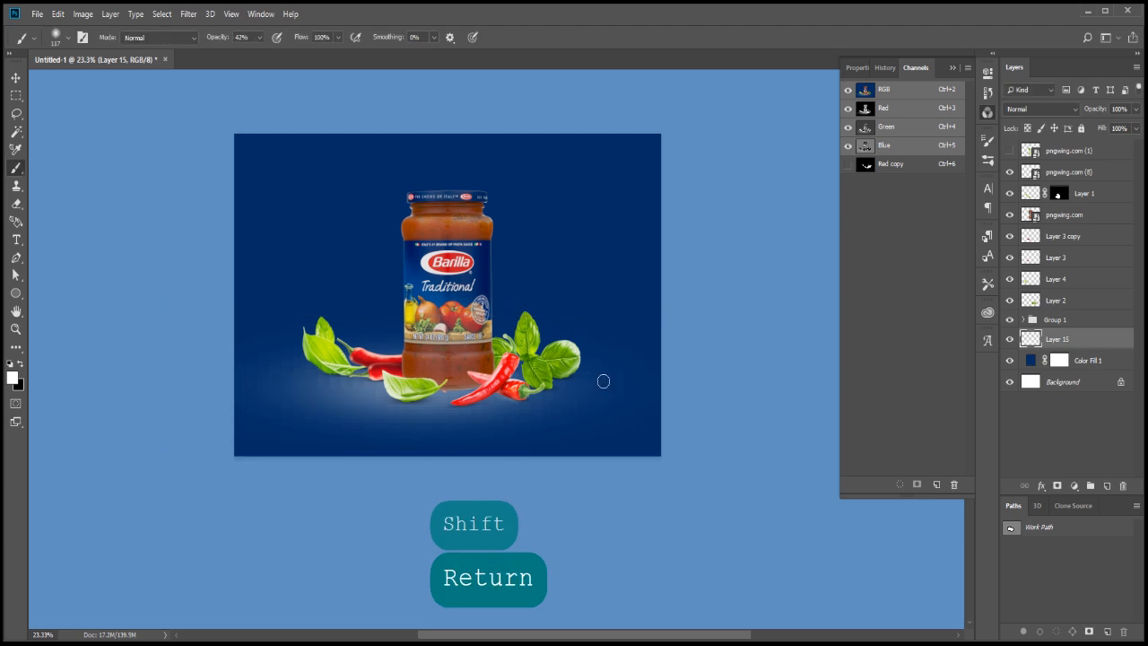
- Reduce the glow layer's opacity to 58% and widen the glow slightly on its outer side
drag(1091, 108, 1079, 110)
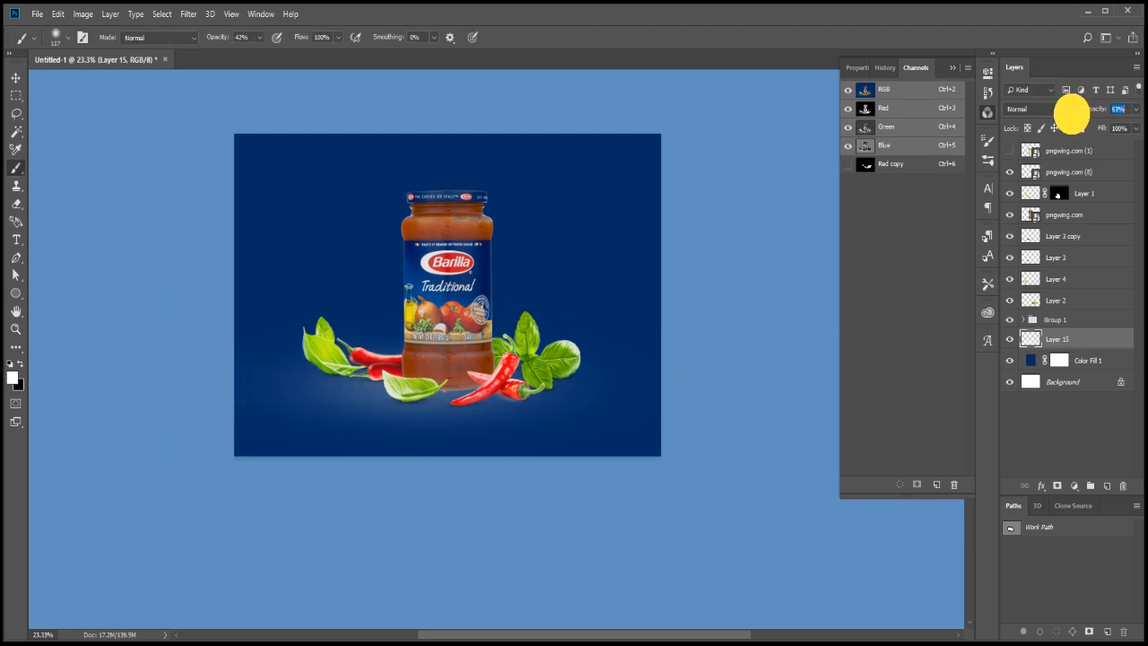
key(ctrl+t)
drag(146, 377, 134, 380)
key(Return)
- Convert the shadow group, Group 1, into a smart object
key(space)
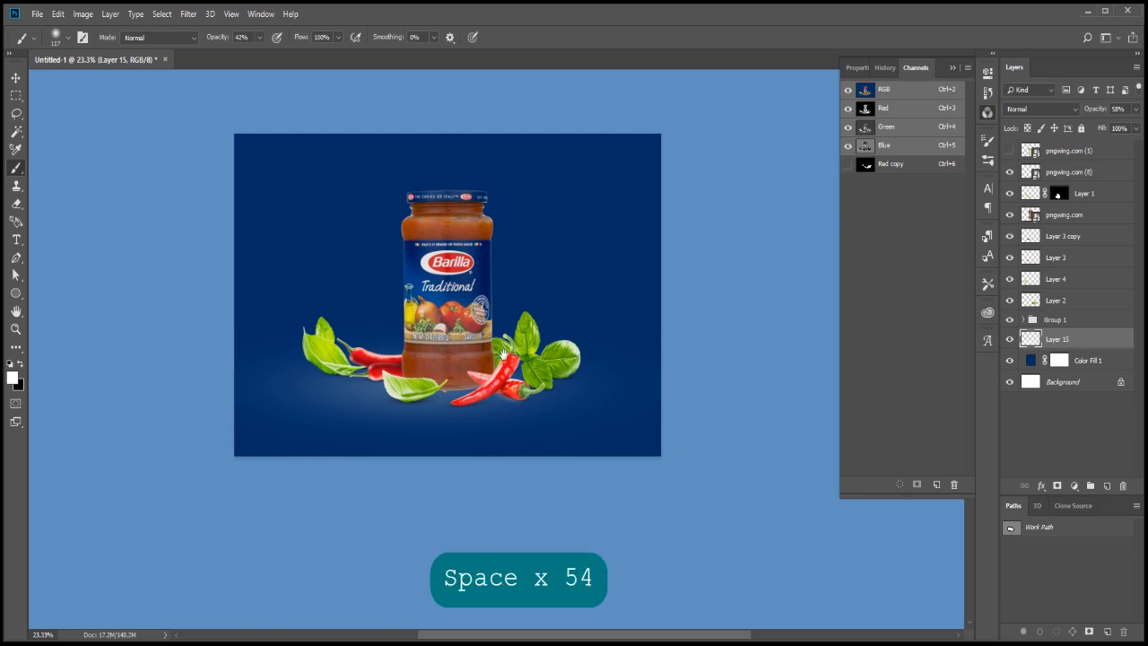
scroll(436, 318, up, 6)
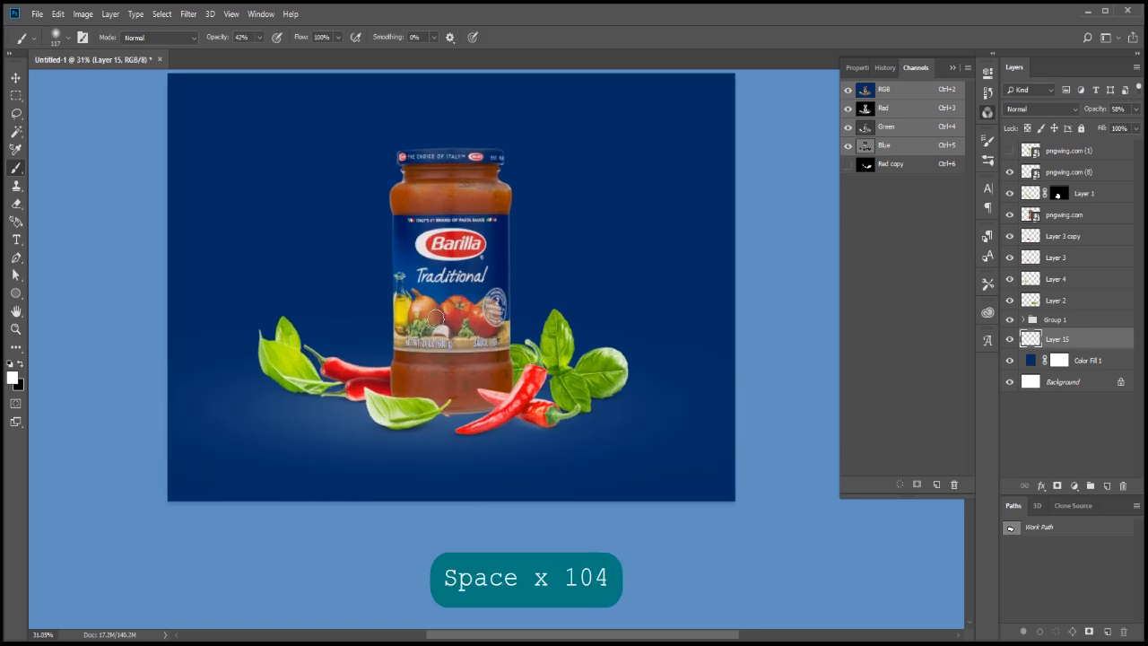
drag(431, 410, 423, 285)
scroll(389, 371, up, 3)
scroll(443, 363, down, 2)
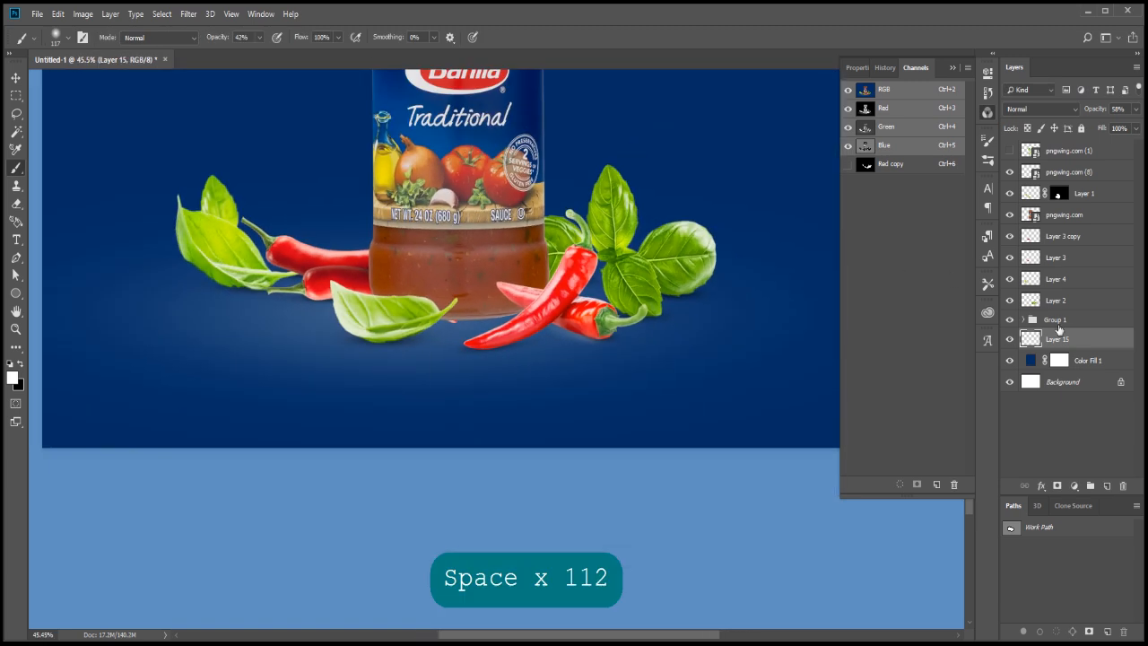
click(1058, 323)
right_click(1057, 323)
click(1096, 463)
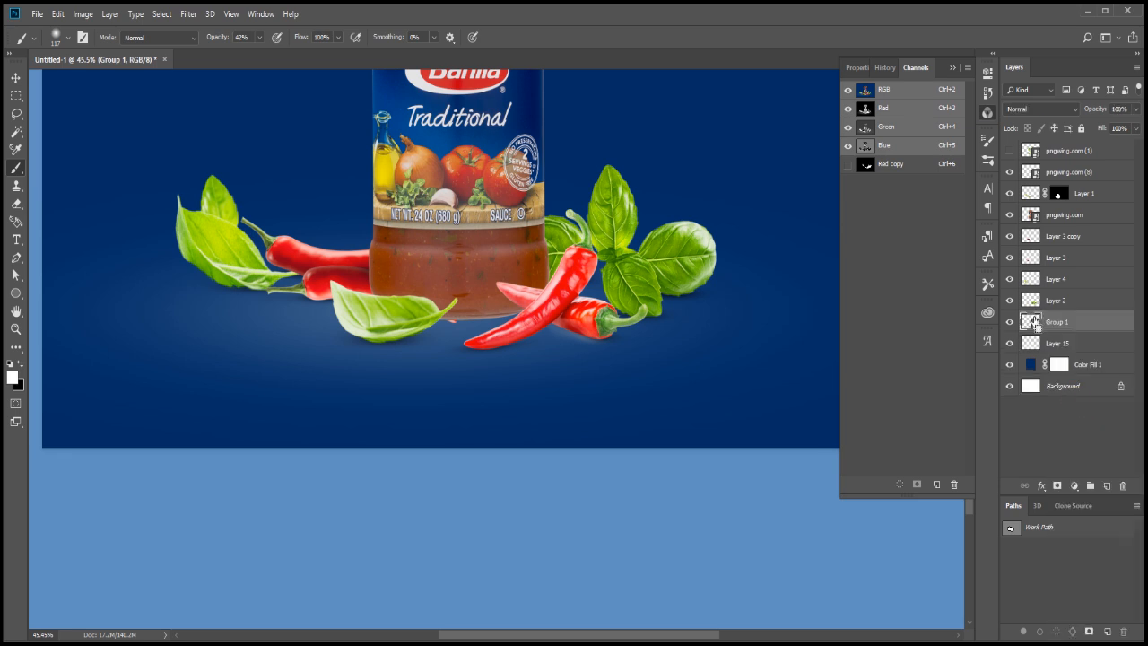
- Load Group 1's outline as a selection, hide Group 1, and add a solid colour fill in a darker shade of the background blue
ctrl+click(1031, 321)
click(1009, 322)
click(1075, 485)
click(1085, 239)
click(815, 247)
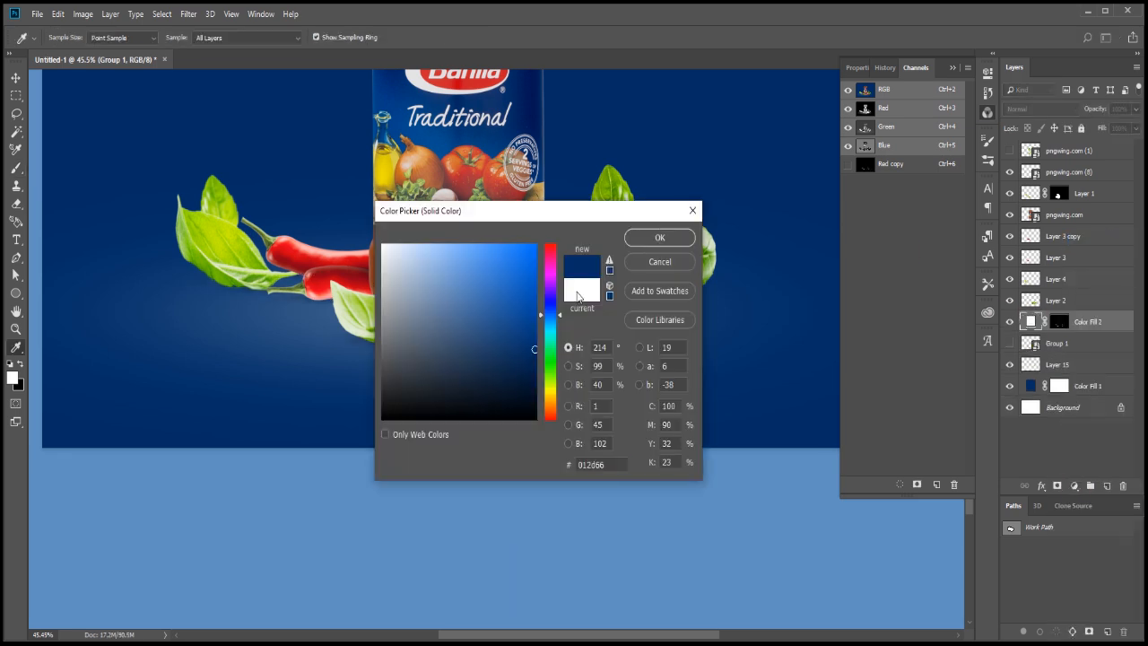
click(536, 381)
click(662, 237)
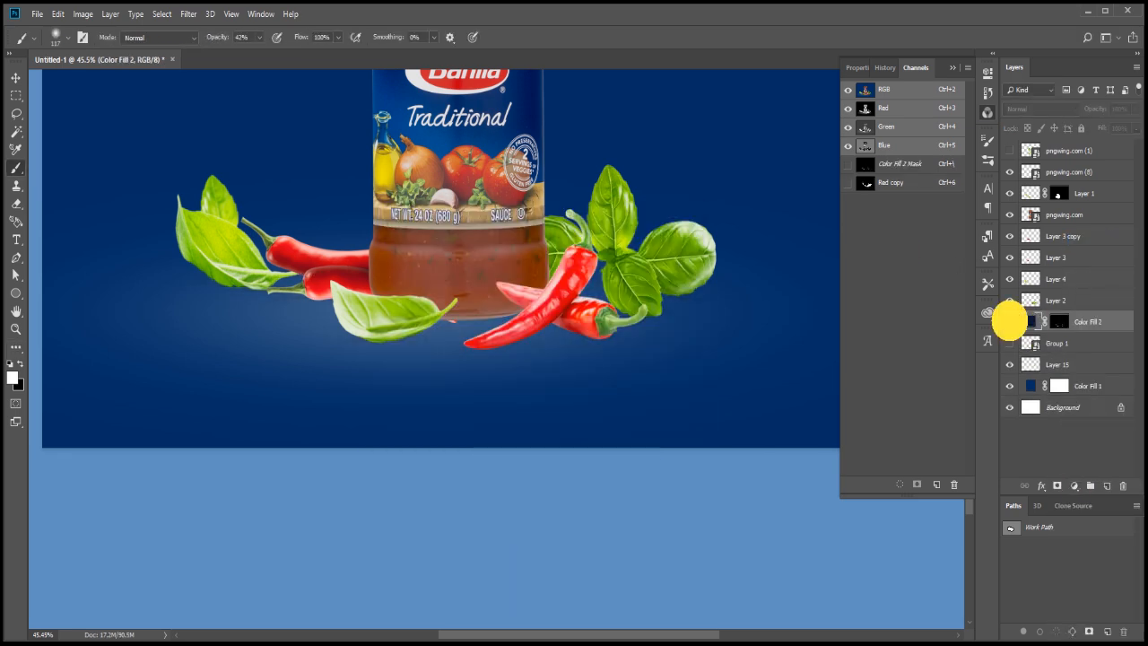
- Set Color Fill 2 to Multiply blending at 52% opacity
click(1041, 109)
click(1031, 146)
key(space)
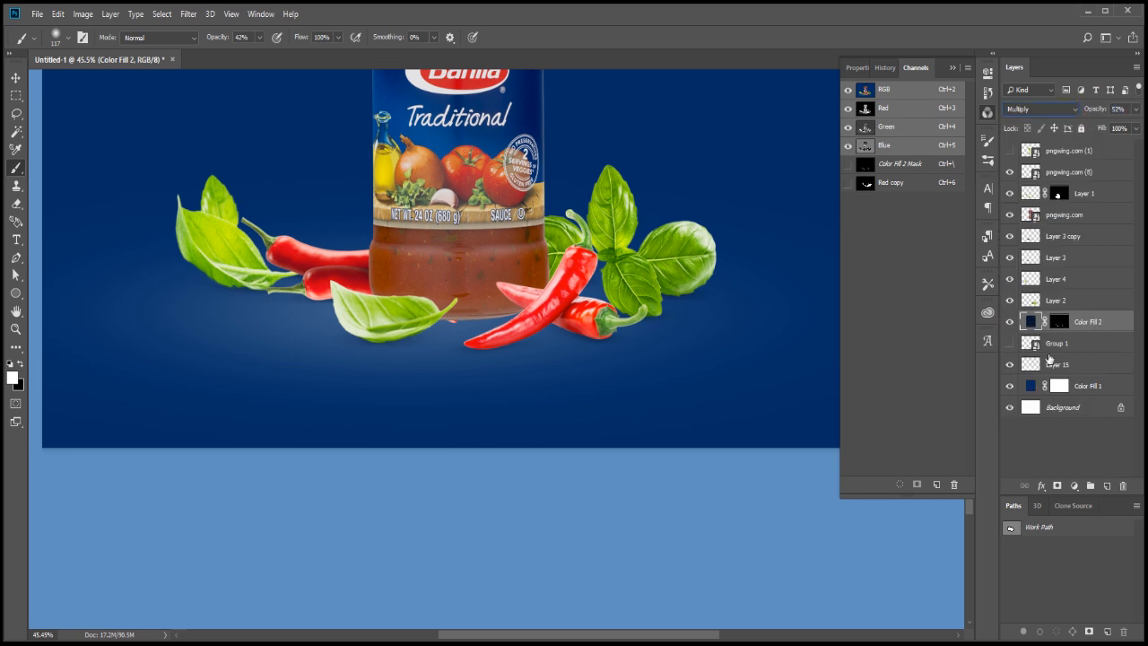
- Lower the opacity of the floor glow, Layer 15, to 24% and check the whole composition
click(1054, 364)
drag(1081, 105, 1079, 106)
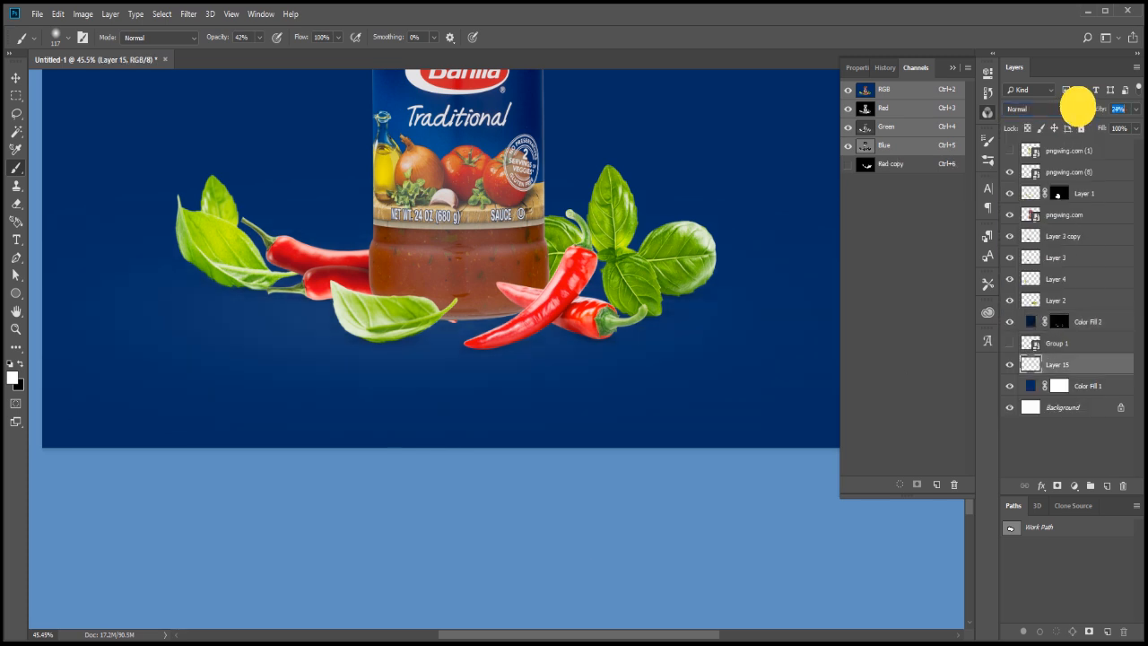
scroll(722, 237, down, 6)
drag(605, 275, 386, 427)
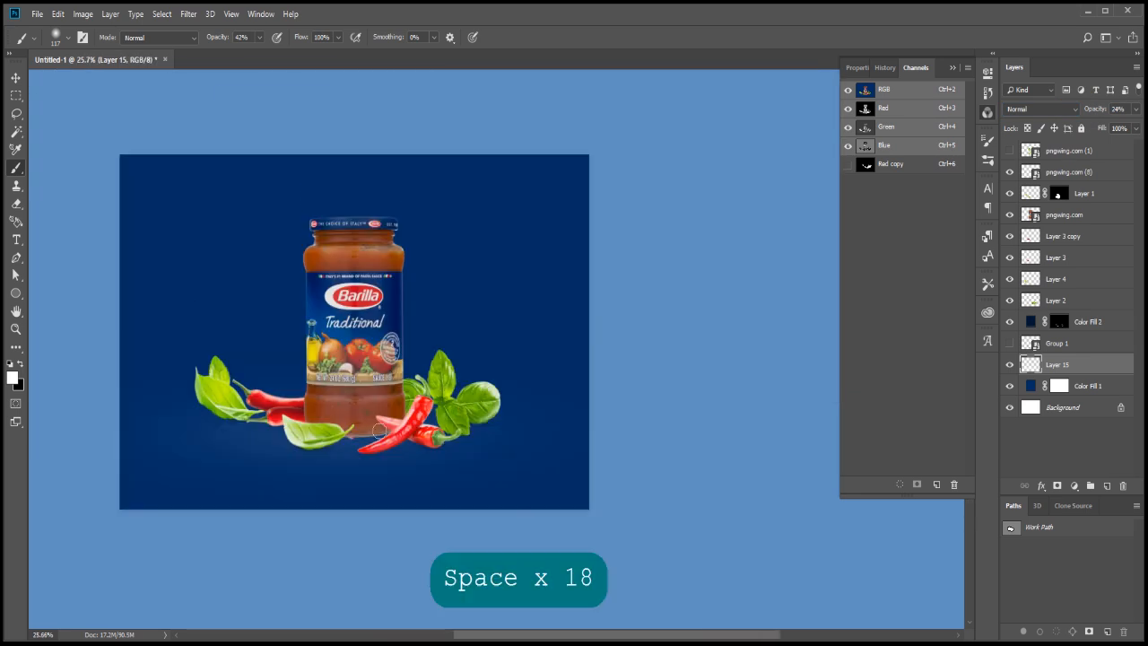
- Add a new layer directly above Group 1 and paint a soft black dab at the jar's base at 100% brush opacity
scroll(387, 427, up, 2)
click(1080, 348)
click(1107, 485)
scroll(359, 372, up, 3)
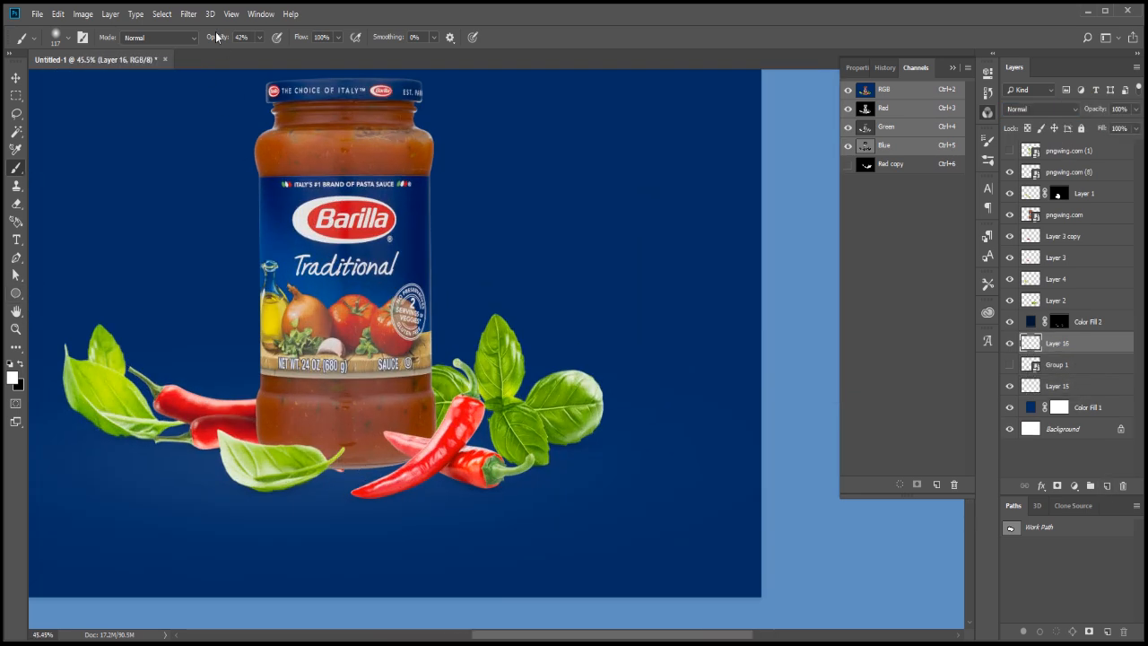
click(351, 467)
- Stretch the black dab horizontally to about 632% width beneath the jar and reduce the layer's opacity to 74%
key(ctrl+t)
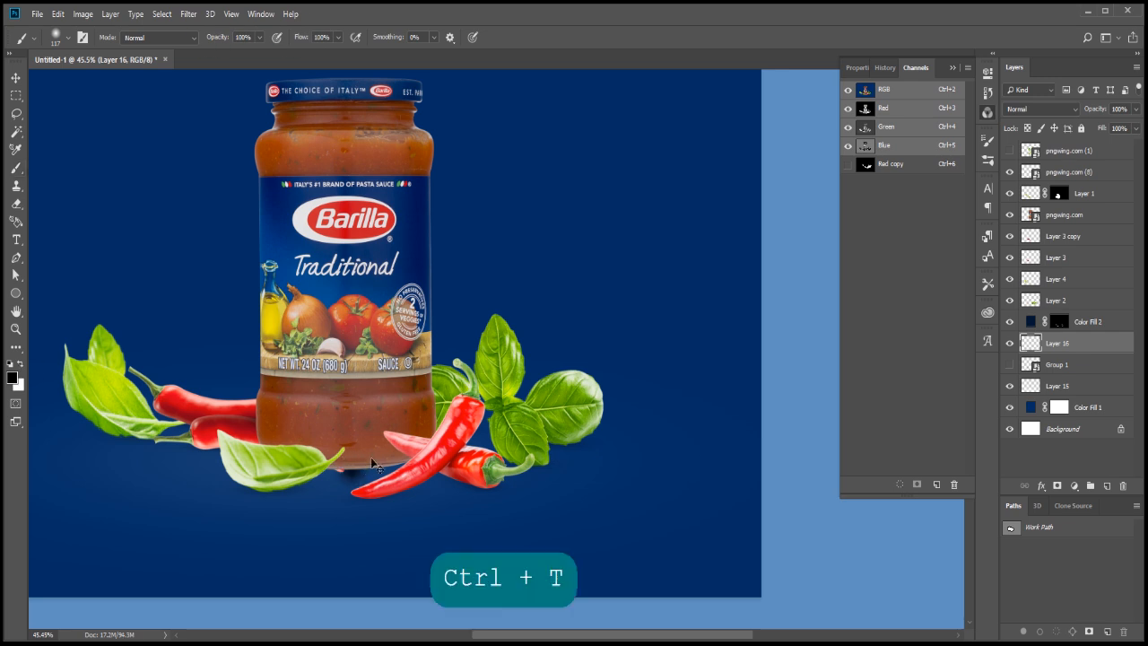
drag(377, 467, 517, 443)
drag(430, 477, 424, 471)
key(shift+Right)
key(shift+Right)
key(shift+Right)
key(shift+Right)
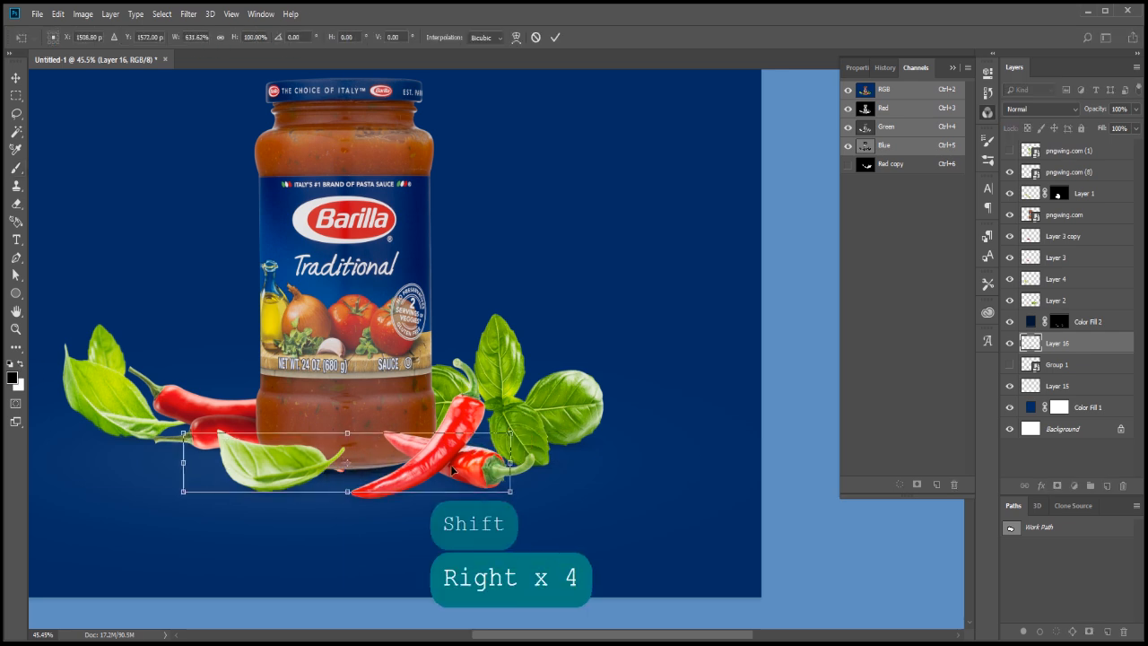
key(Return)
drag(1091, 108, 1076, 109)
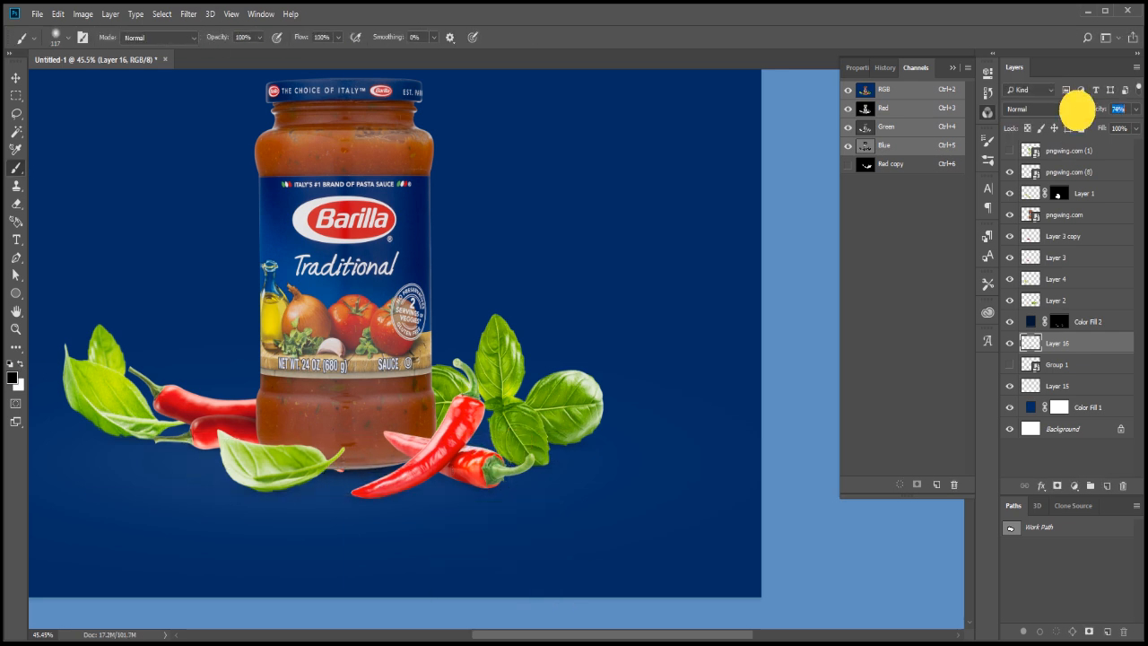
- On a new layer, brush a soft black shadow under the jar with a 193 px brush at 20% opacity, and set the layer's opacity to 59%
click(1107, 485)
key(b)
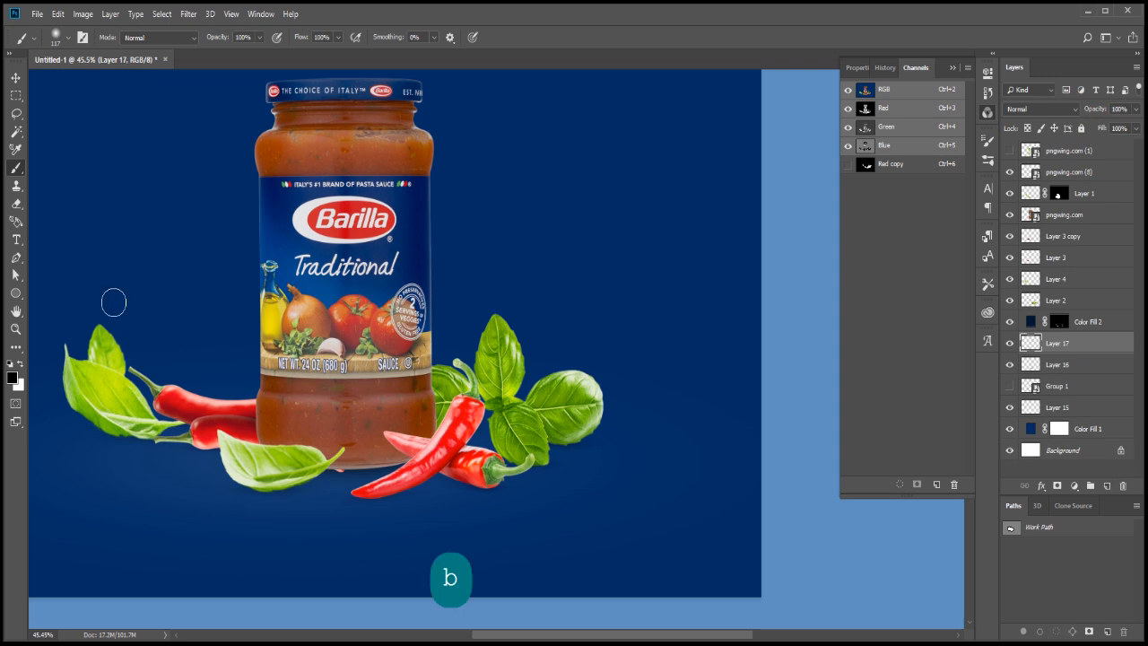
right_click(387, 417)
key(Return)
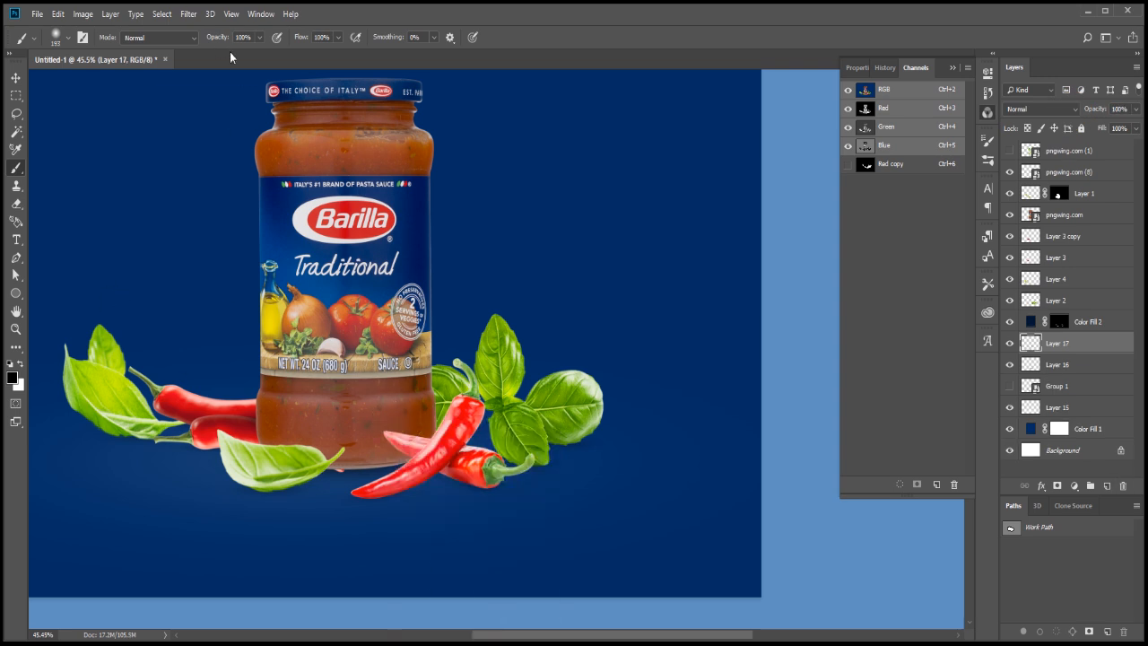
drag(310, 468, 323, 475)
key(ctrl+z)
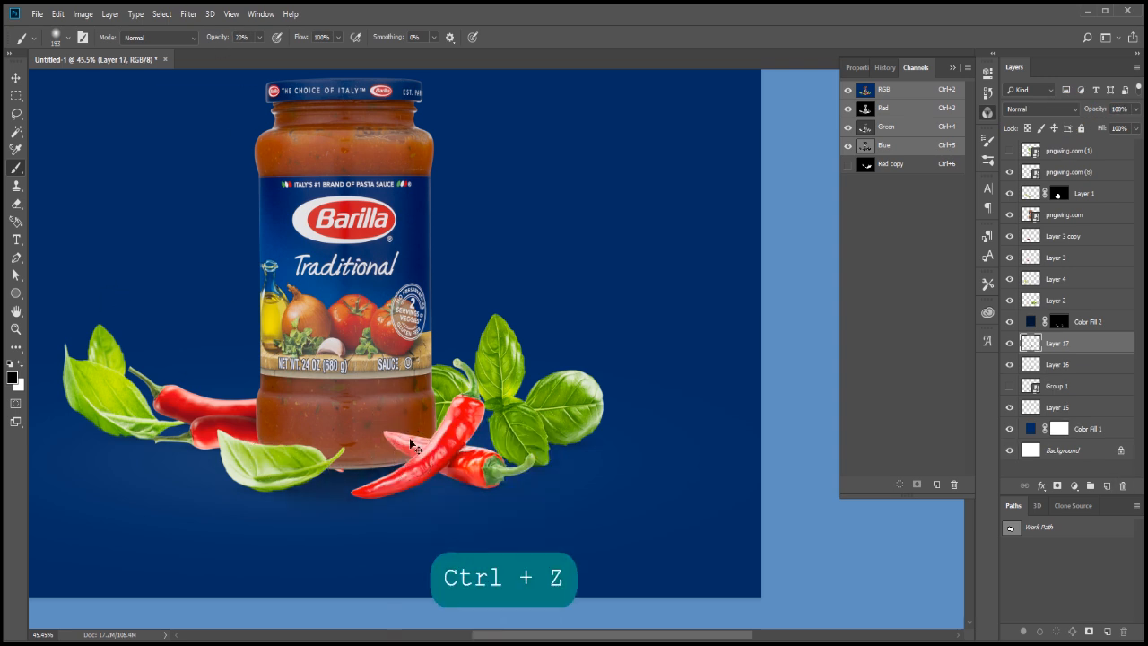
key(ctrl)
scroll(499, 370, down, 3)
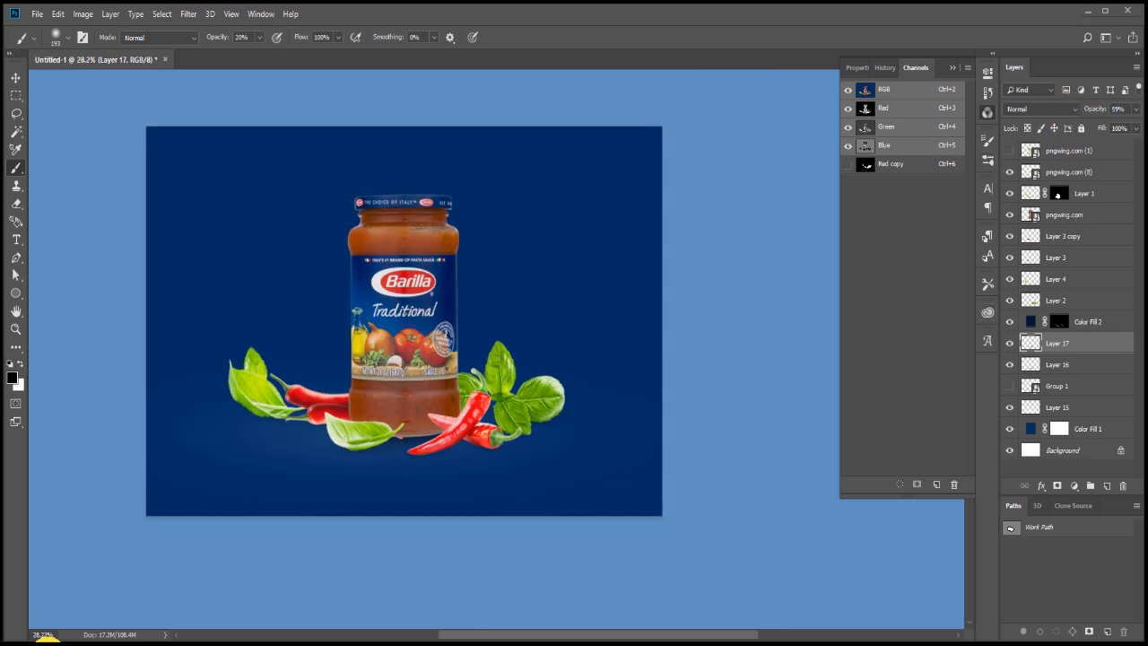
scroll(523, 344, down, 2)
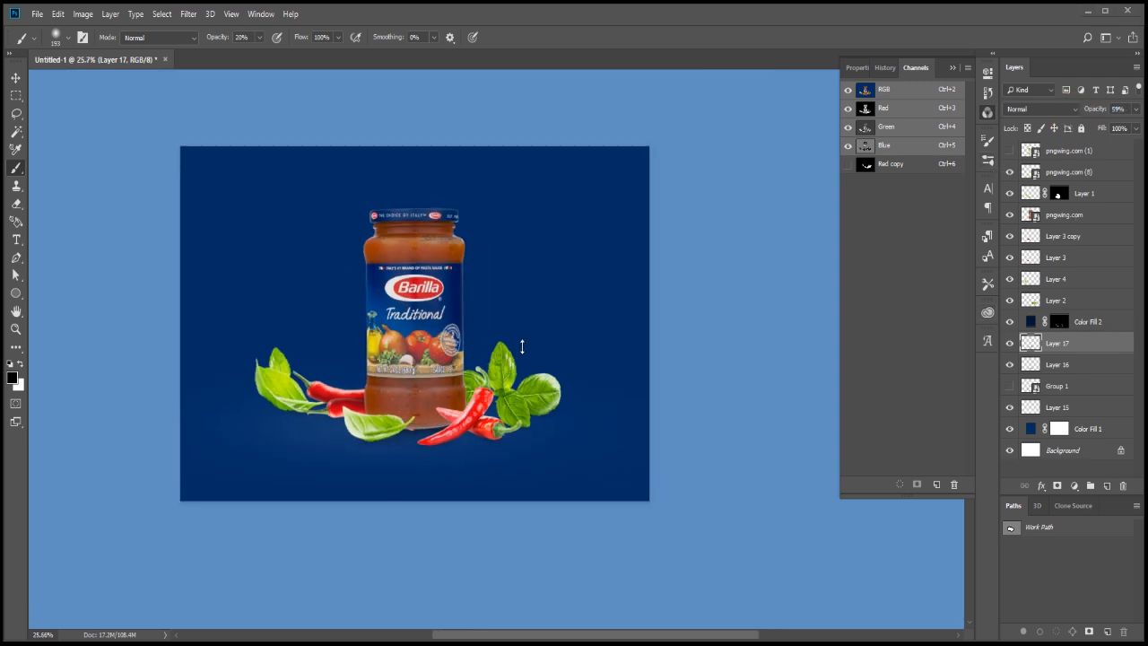
- Add a new layer with a soft white dab and scale it to about 1176% width and 938% height as a glow behind the jar
click(1107, 485)
key(ctrl+t)
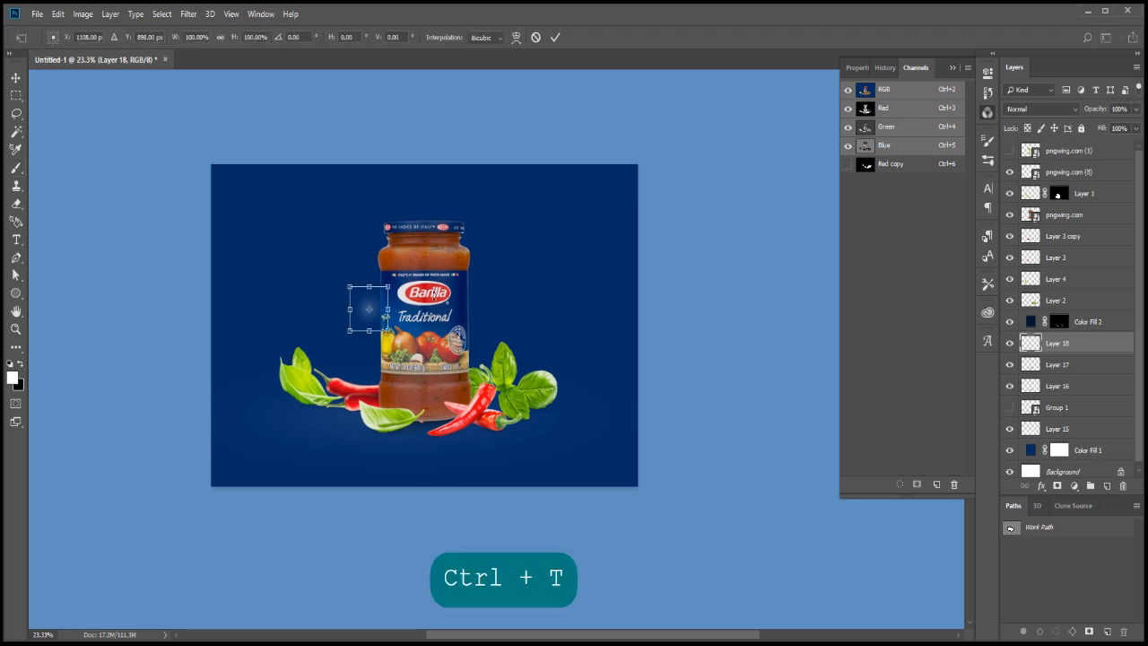
drag(406, 302, 611, 198)
drag(523, 277, 534, 274)
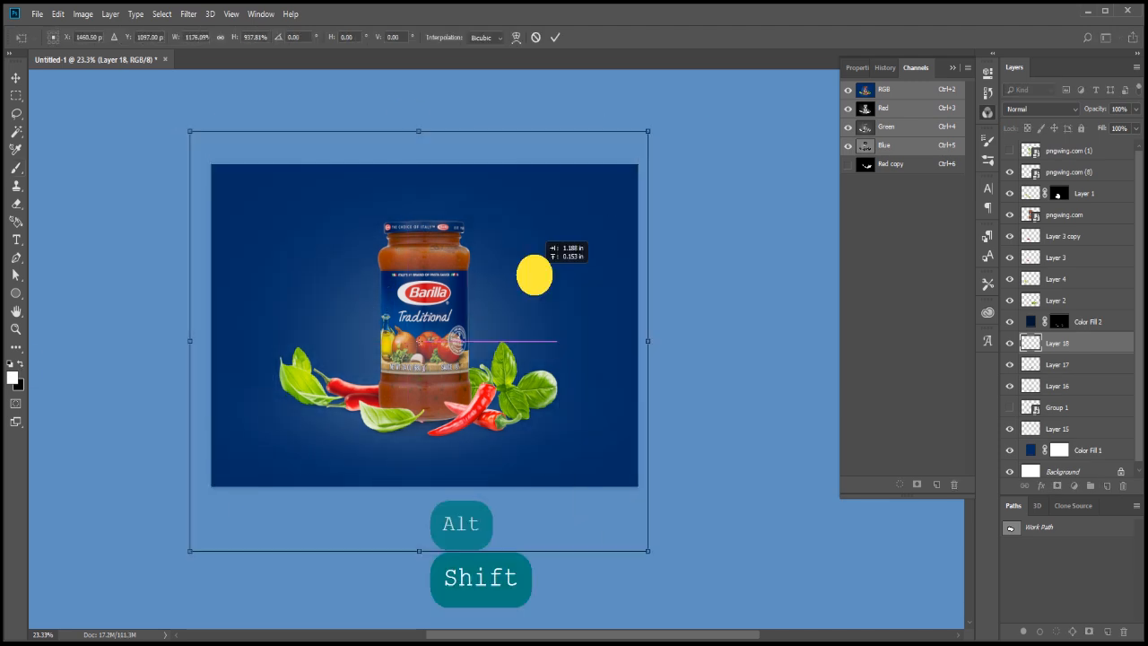
key(Return)
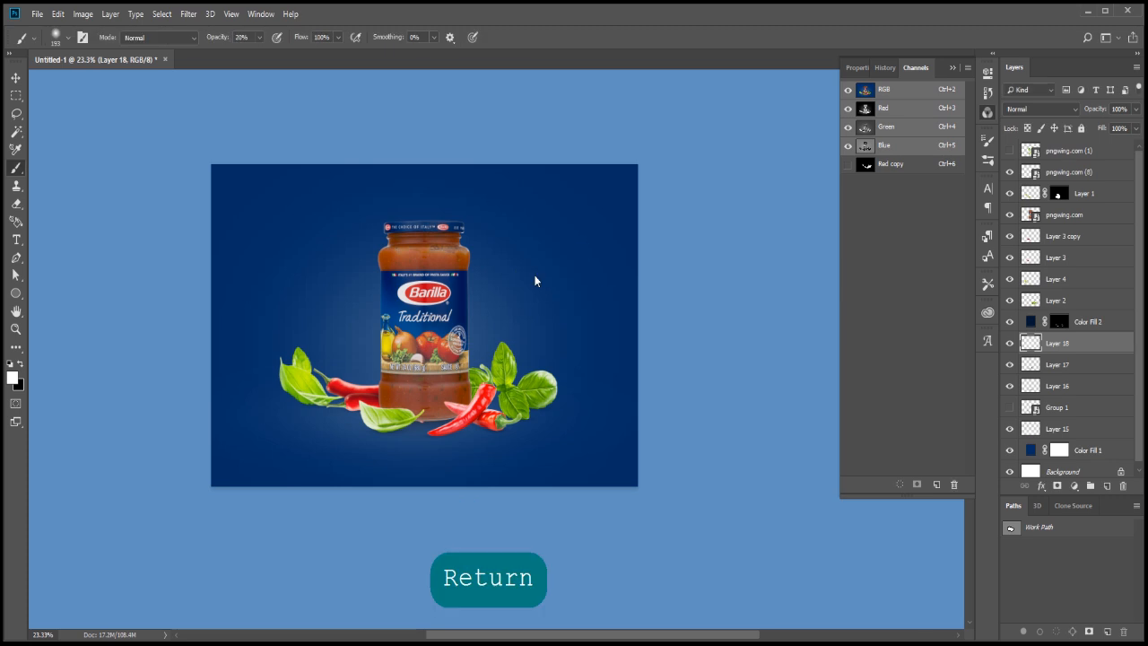
- Reshape Layer 18's glow by reducing its height and fine-tuning its size and position behind the jar
key(ctrl+r)
key(ctrl+r)
key(ctrl+t)
drag(491, 576, 491, 512)
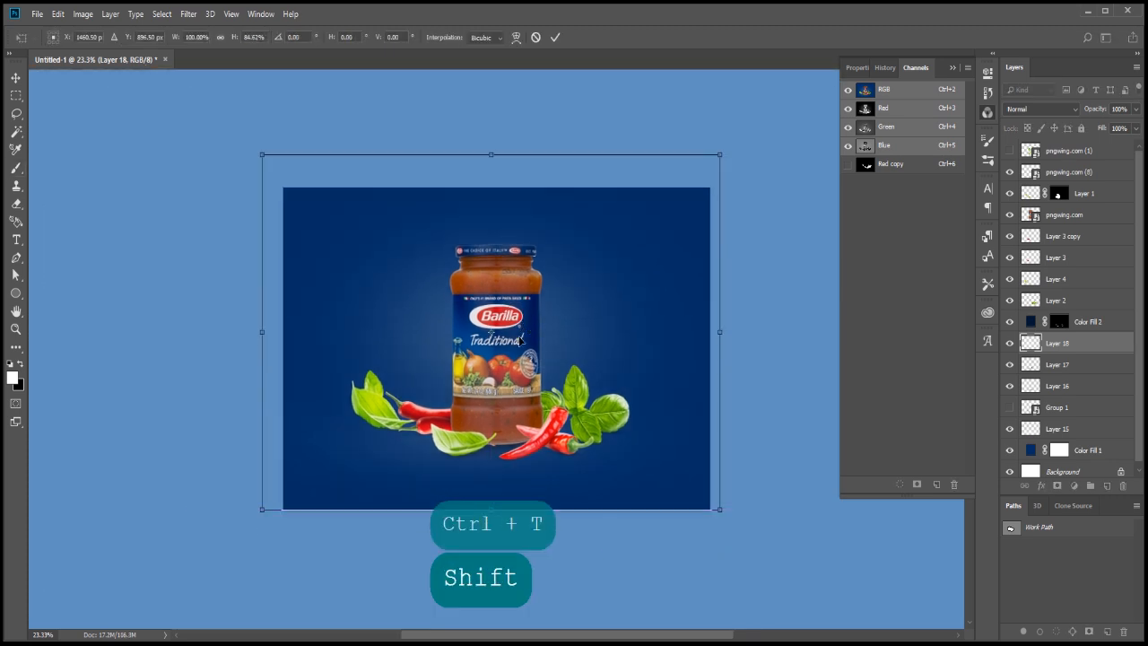
drag(520, 341, 507, 376)
drag(707, 192, 718, 183)
drag(595, 262, 606, 271)
key(Return)
key(Return)
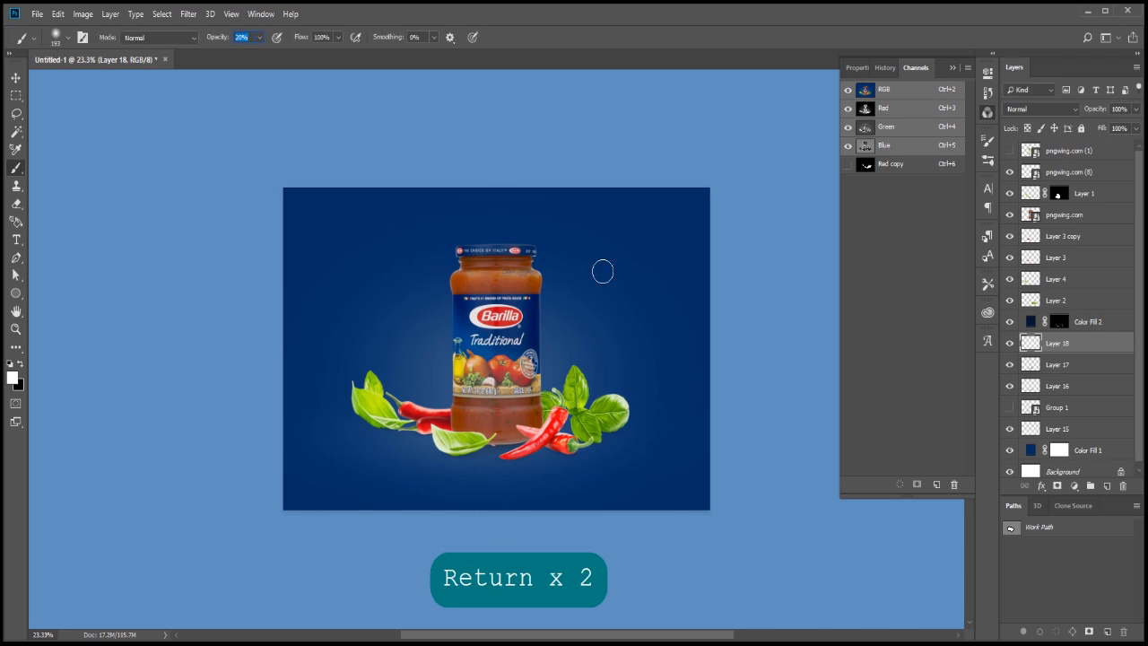
- Add a mask to Layer 18 and fade the glow's upper area with a soft 1100 px black brush at 20% opacity
click(1058, 485)
key(bracketright)
key(bracketright)
key(bracketright)
key(bracketright)
key(bracketright)
key(bracketright)
key(bracketright)
key(bracketright)
key(bracketright)
key(bracketright)
key(bracketright)
key(2)
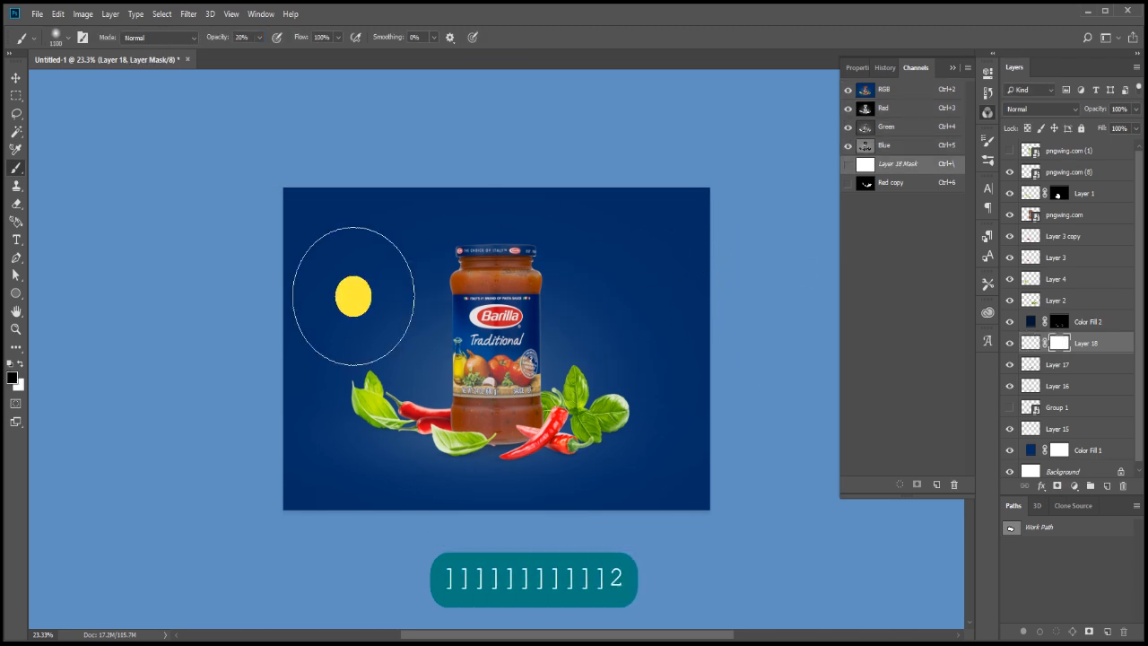
key(ctrl+z)
key(ctrl+z)
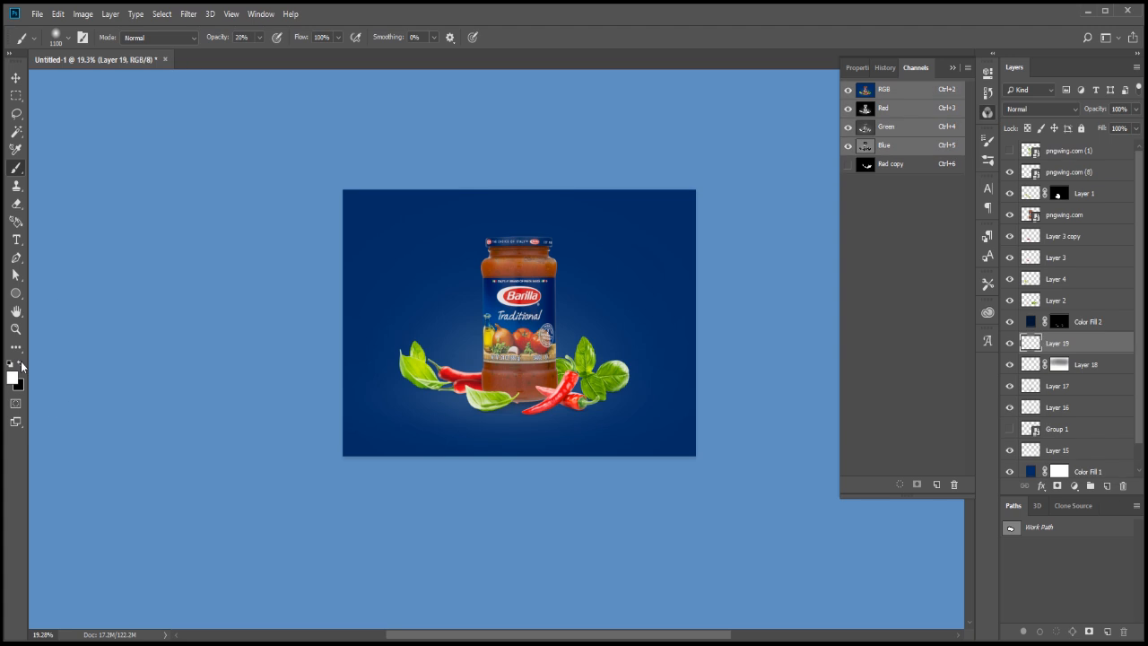
- On a new layer above Layer 18, darken the canvas edges and corners with a soft 1800 px black brush at 20% opacity
click(19, 363)
key(bracketright)
key(bracketright)
key(bracketright)
key(bracketright)
key(bracketright)
key(bracketright)
key(bracketright)
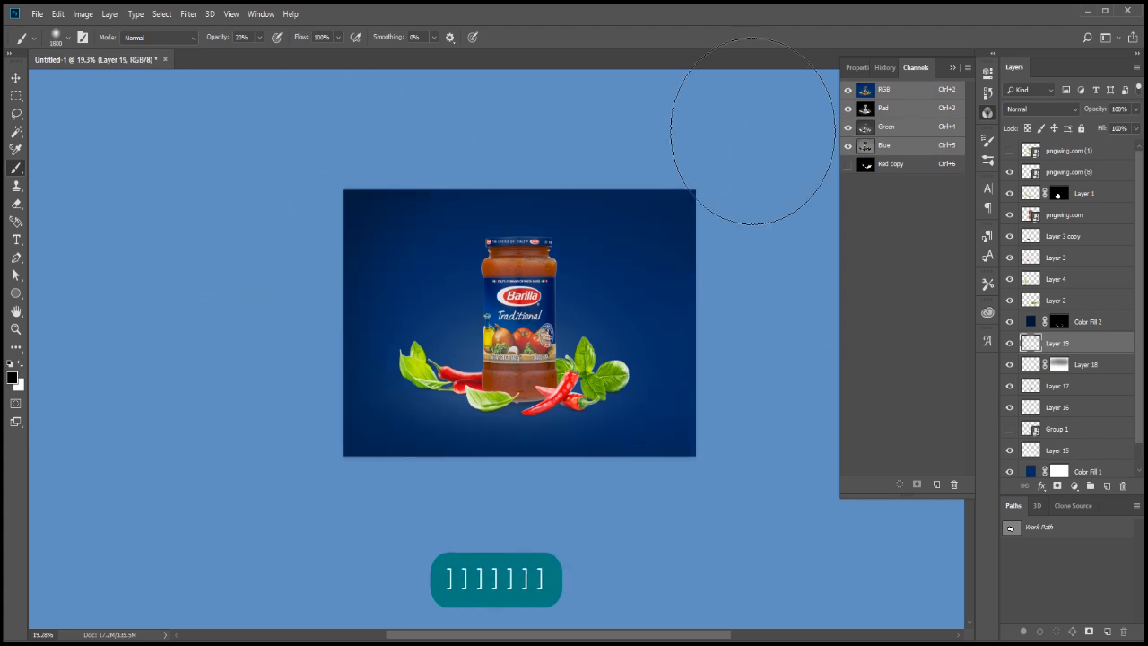
key(ctrl+z)
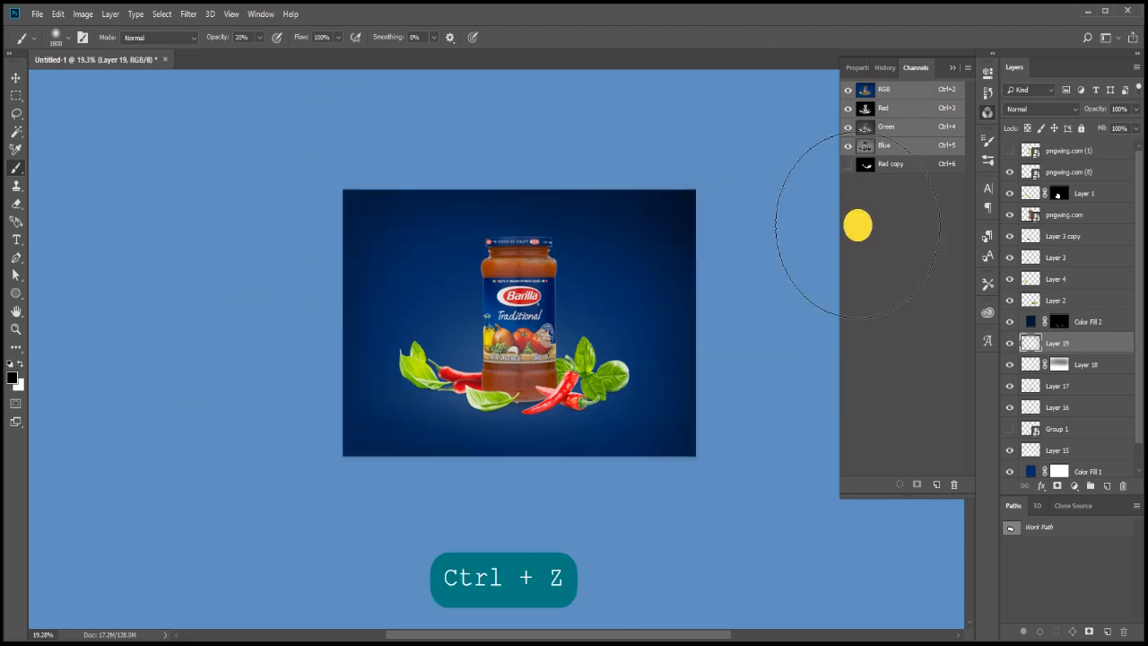
key(ctrl+z)
- Refine the vignette around the canvas edges with the black brush at 10% opacity
key(space)
drag(456, 153, 417, 291)
key(1)
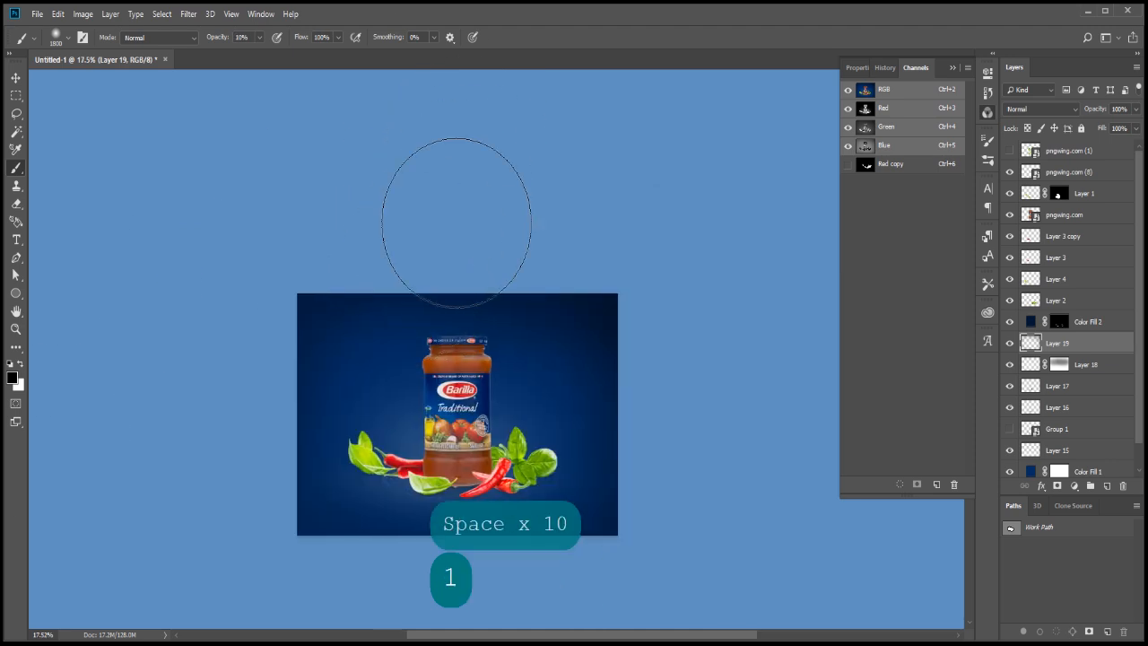
key(ctrl+z)
drag(616, 217, 177, 461)
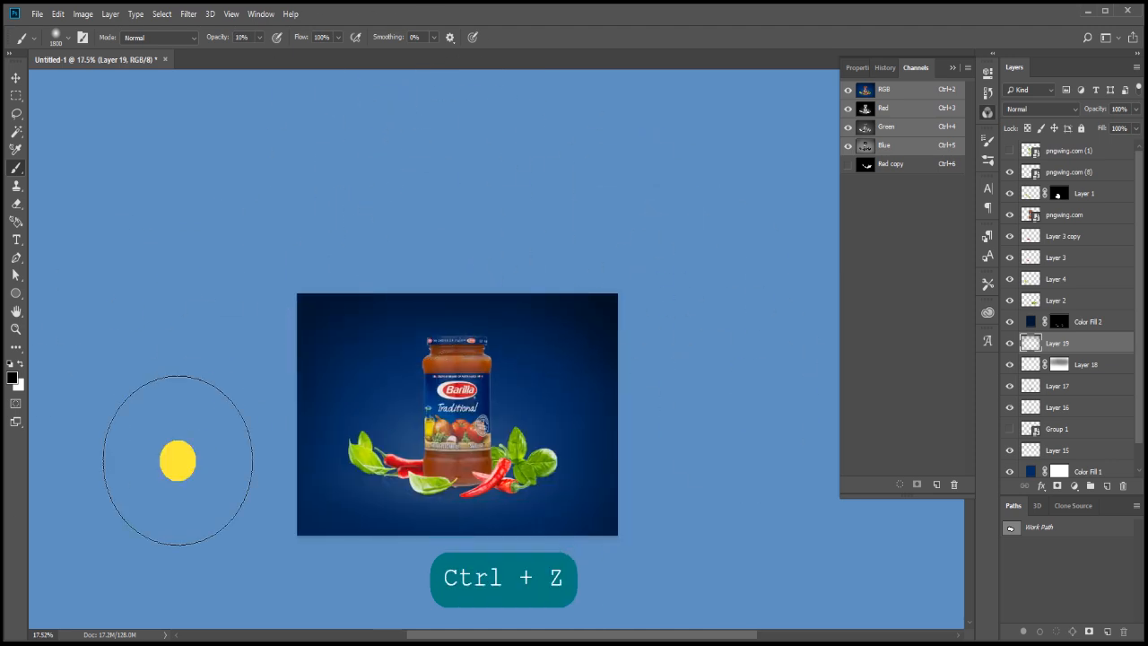
- Compare the image with and without Layer 18's glow and set that layer's opacity to 54%
key(space)
drag(613, 428, 670, 346)
click(1030, 364)
click(1010, 365)
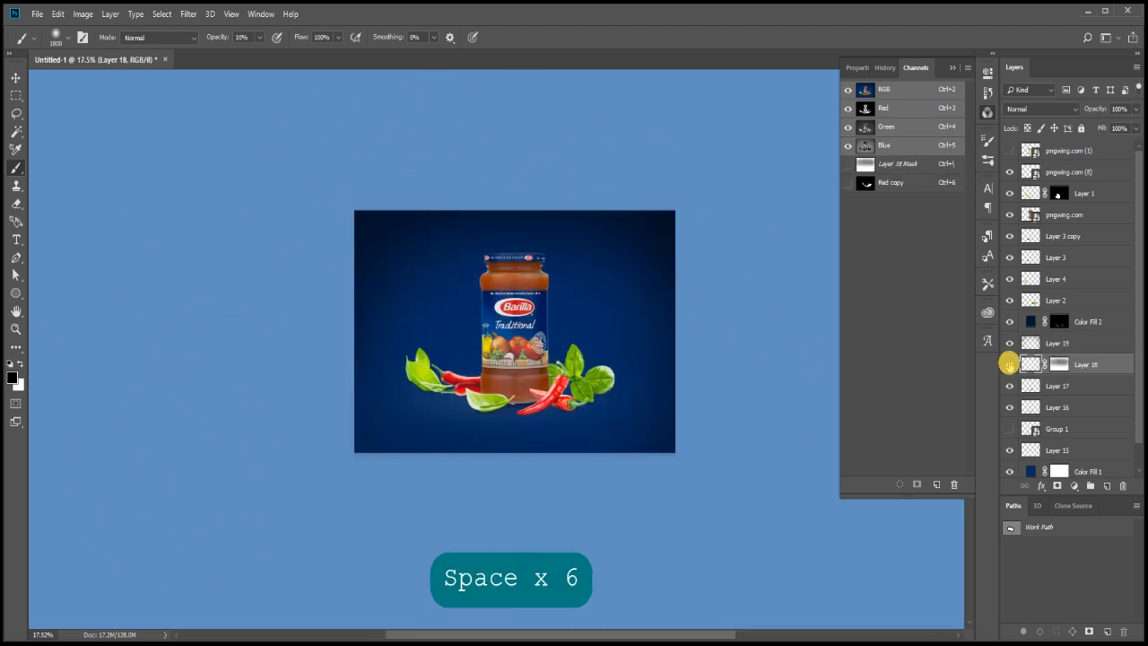
click(1010, 364)
click(1090, 107)
drag(1070, 114, 1065, 114)
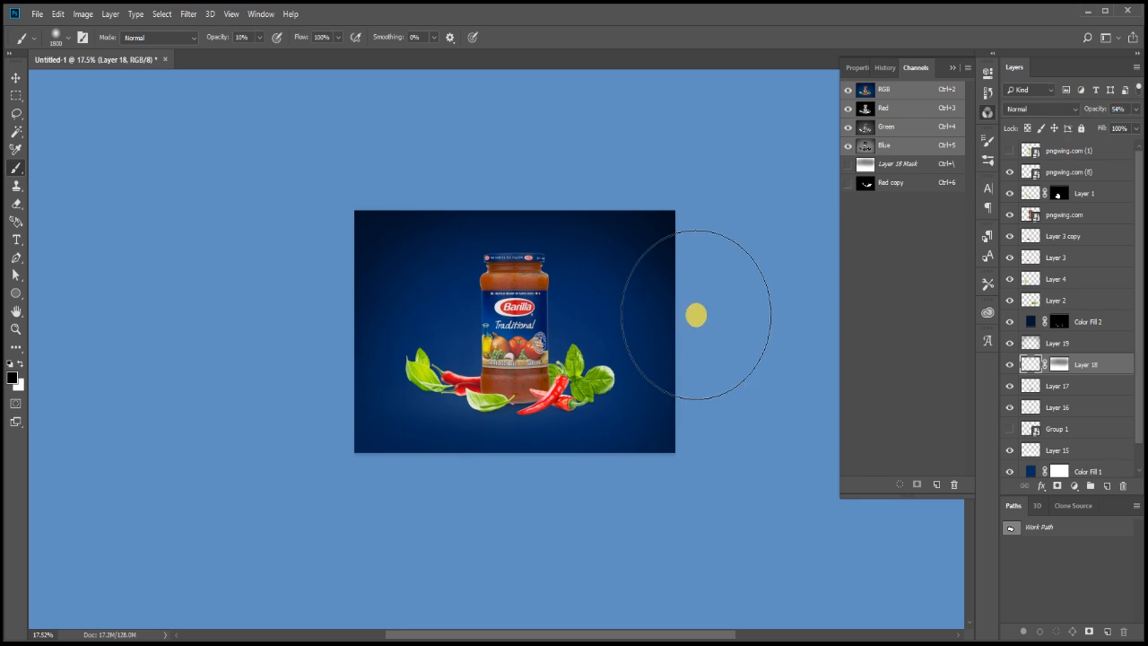
- Merge the jar's shadow layer, Layer 17, down into Layer 16
scroll(696, 316, up, 3)
click(1037, 385)
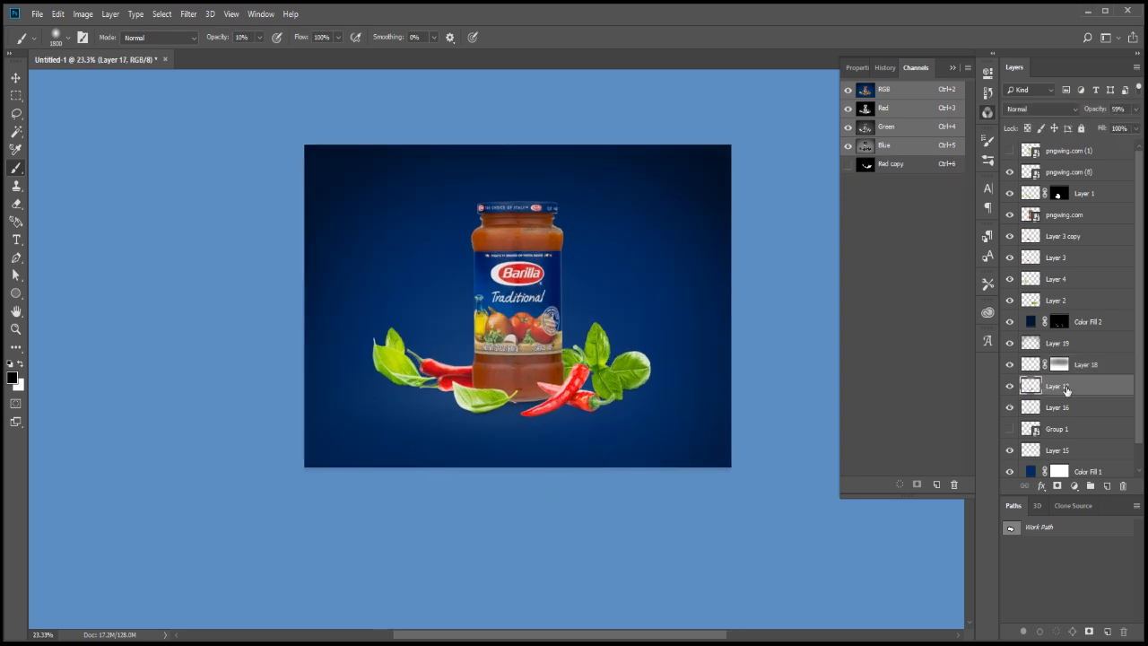
key(ctrl+e)
- Check the glow's effect and move Layer 18 and Layer 19 below Group 1, keeping Layer 19 above Layer 18
click(1010, 364)
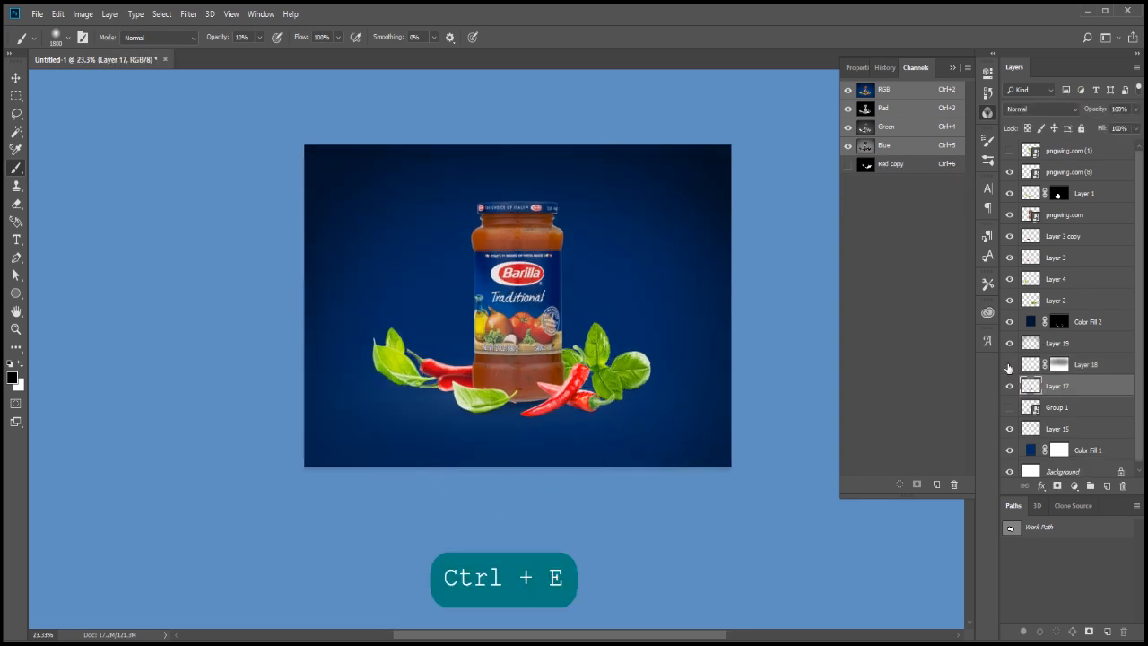
click(1010, 365)
click(1064, 425)
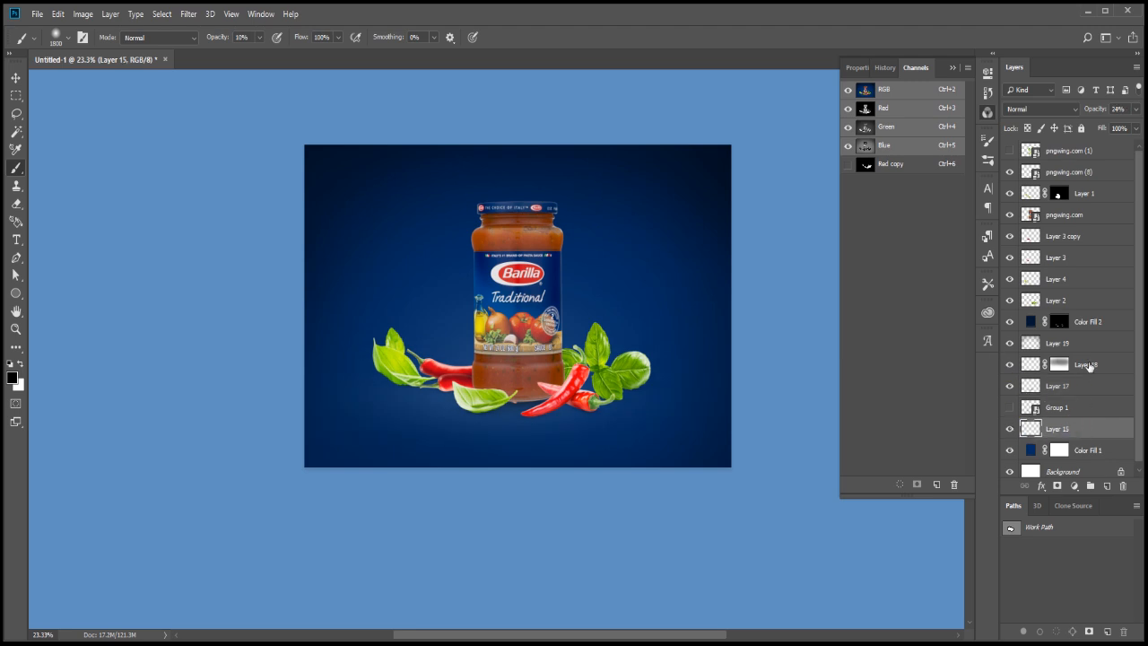
click(1010, 364)
click(1010, 364)
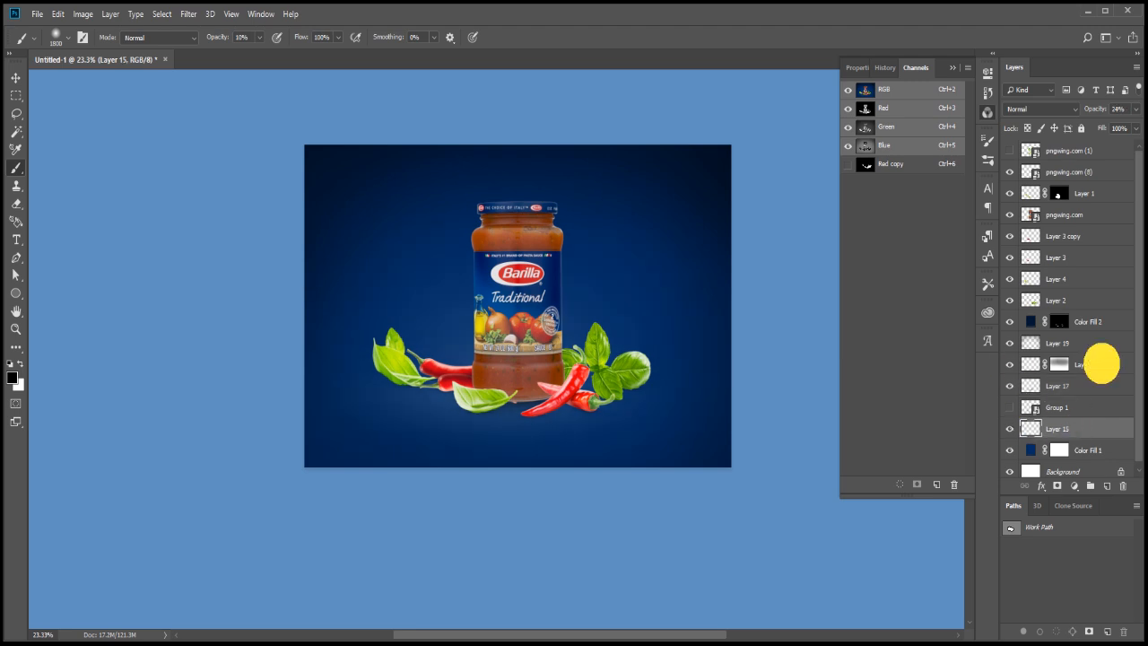
drag(1103, 362, 1042, 386)
drag(1083, 348, 1076, 397)
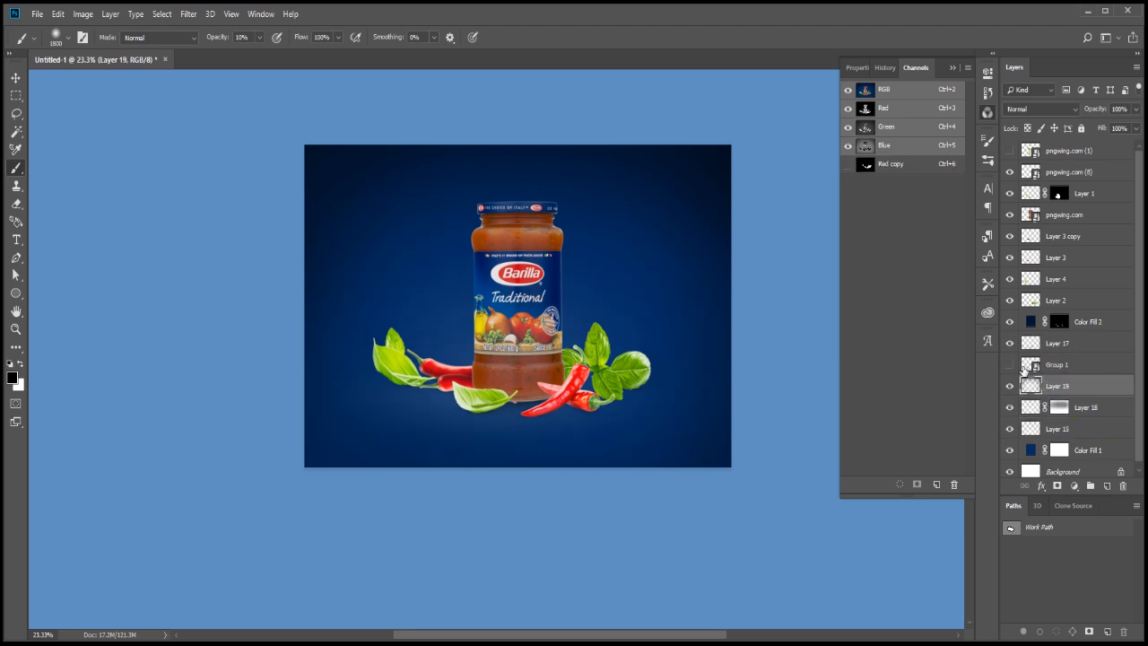
- Compare the image with and without Layer 18 and lower the vignette, Layer 19, to 59% opacity
click(1011, 411)
click(1011, 411)
scroll(731, 288, down, 2)
scroll(731, 289, up, 1)
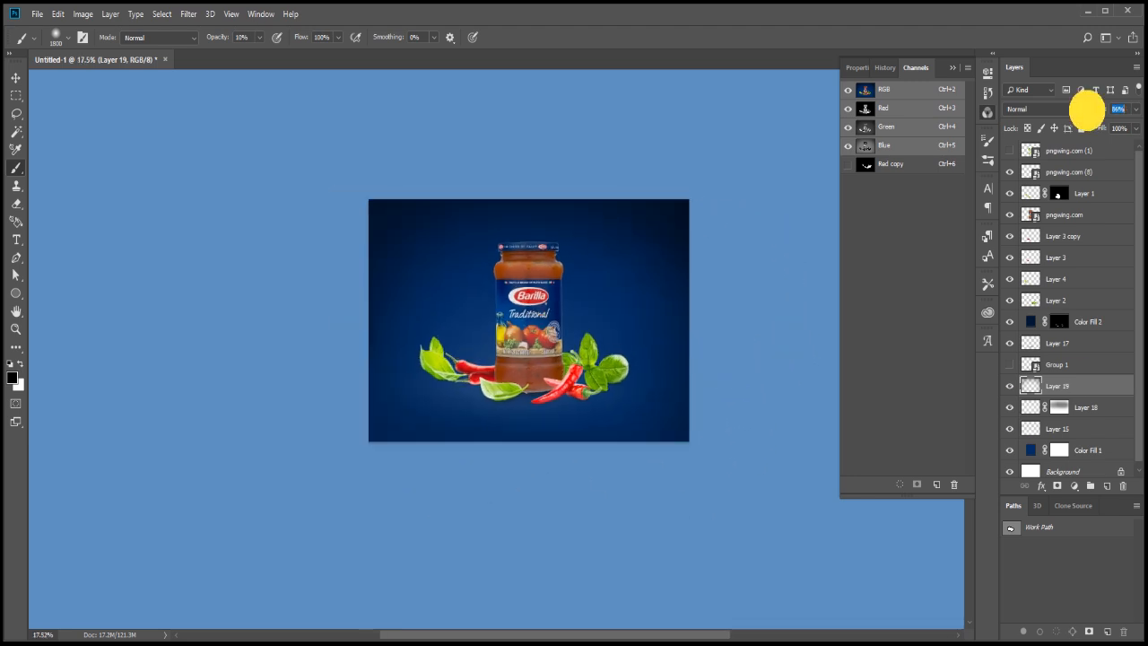
scroll(508, 346, up, 5)
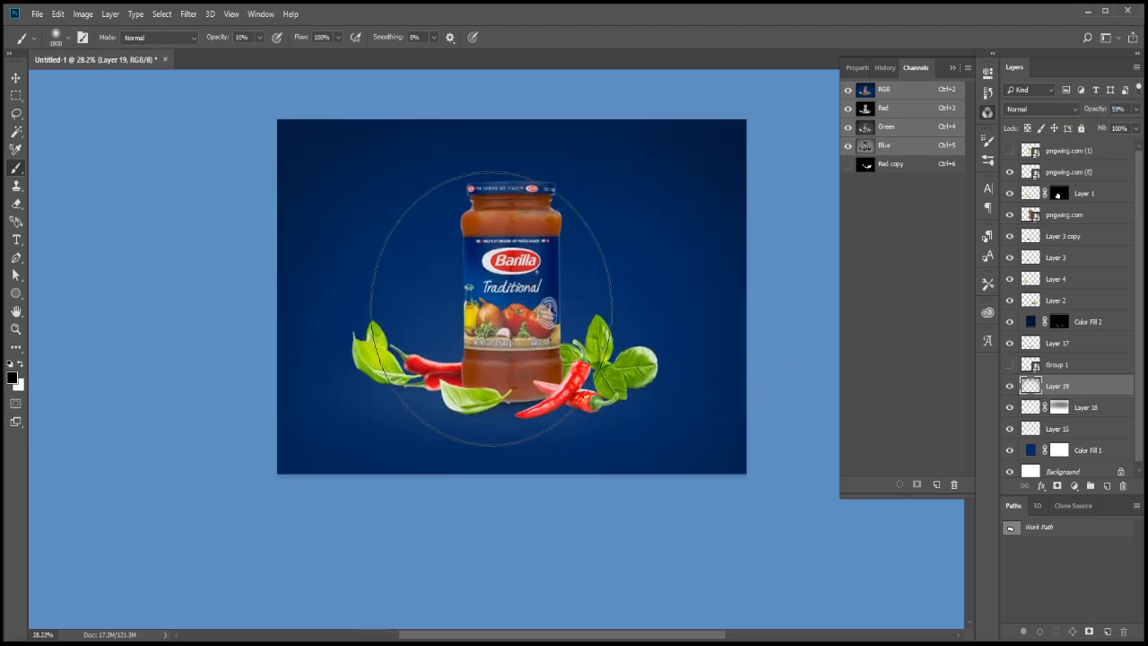
- Start a Pen path along the upper edge of the jar's label, from its left side past its right side
scroll(597, 267, up, 4)
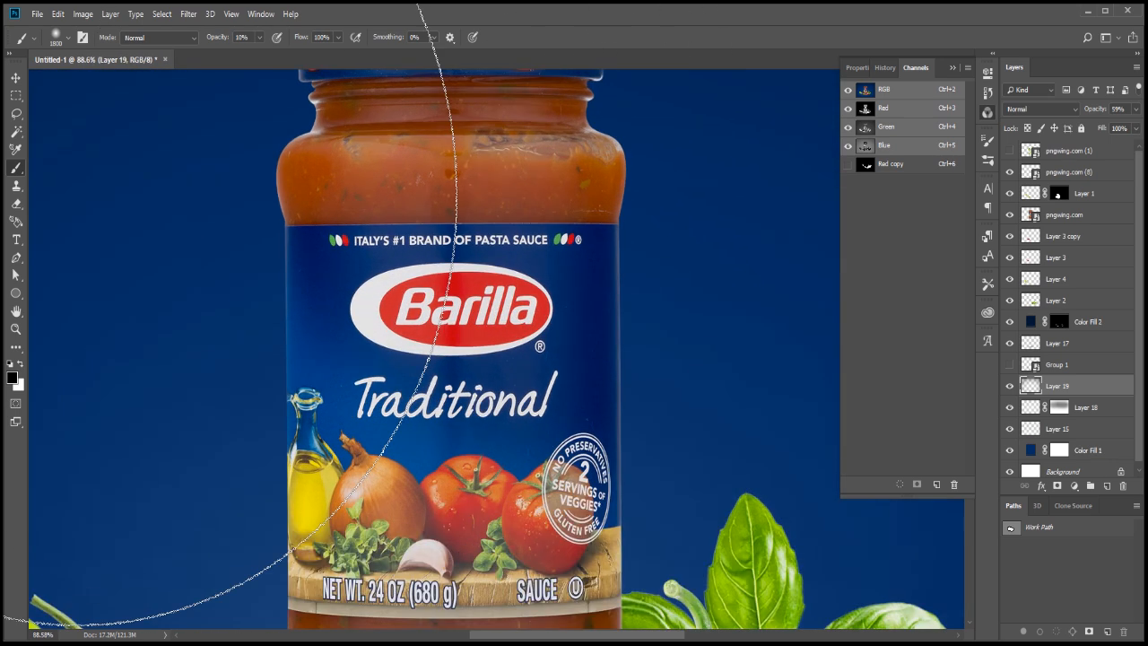
key(p)
scroll(252, 278, up, 4)
mouse_move(281, 245)
mouse_down()
mouse_move(312, 225)
mouse_move(294, 245)
mouse_up()
key(space)
drag(423, 245, 190, 262)
drag(379, 259, 485, 259)
key(Up)
key(Up)
drag(640, 258, 679, 258)
click(714, 258)
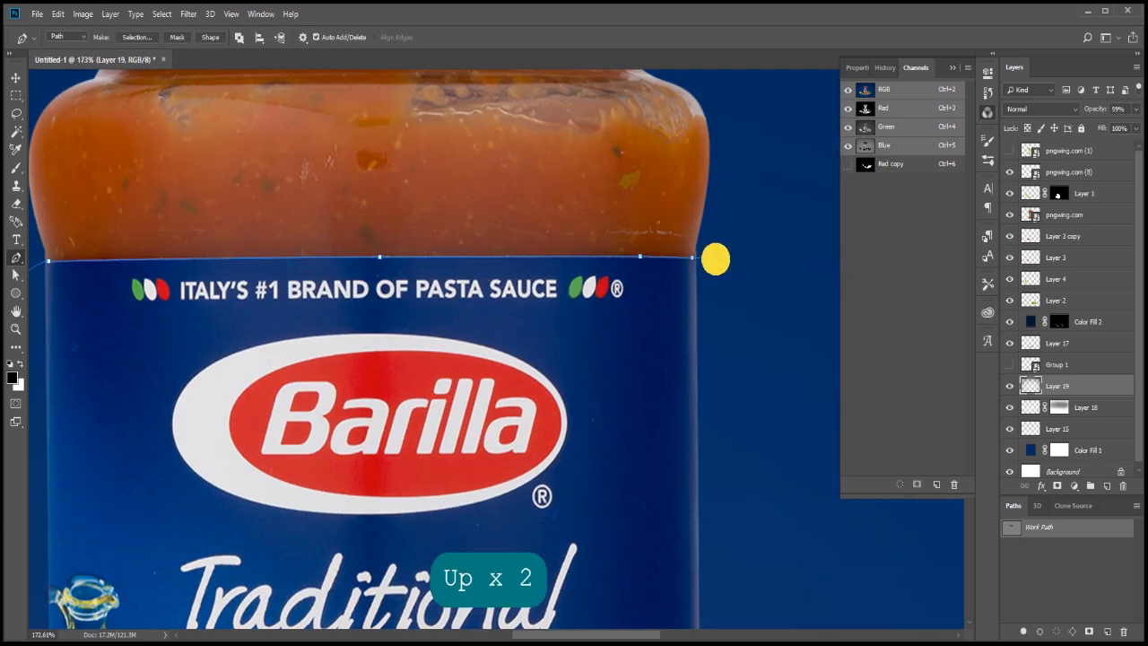
- Continue the Pen path up outside the jar's right side and back along the lid's lower edge
key(space)
drag(751, 135, 738, 362)
drag(732, 355, 734, 361)
drag(598, 288, 597, 287)
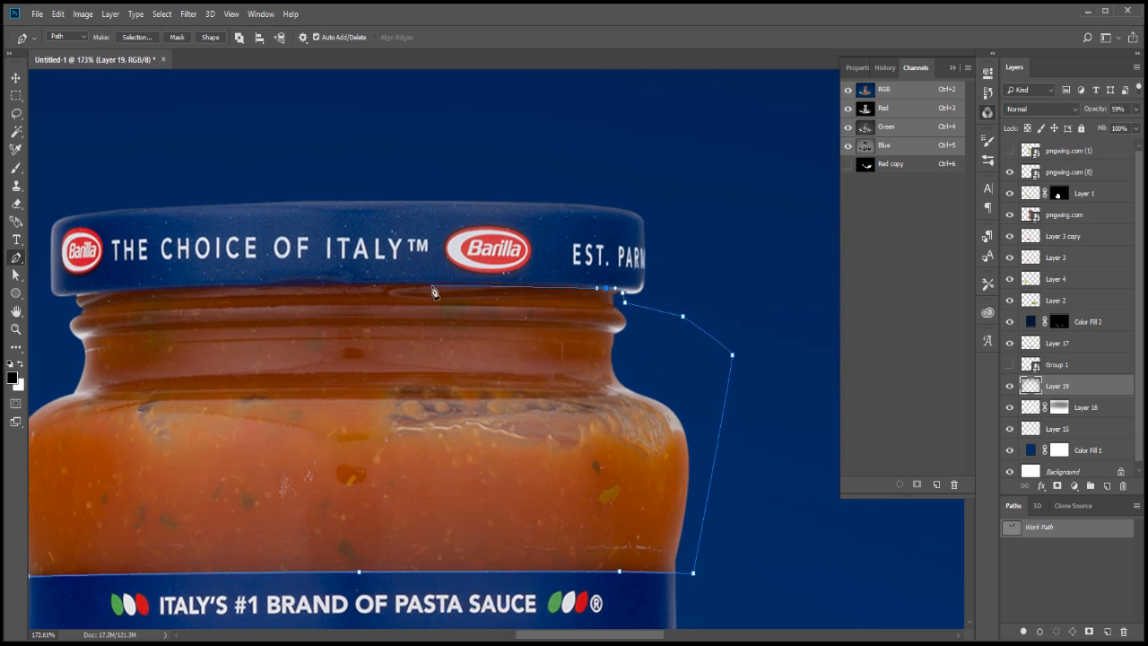
drag(432, 283, 346, 284)
key(Up)
drag(178, 285, 159, 284)
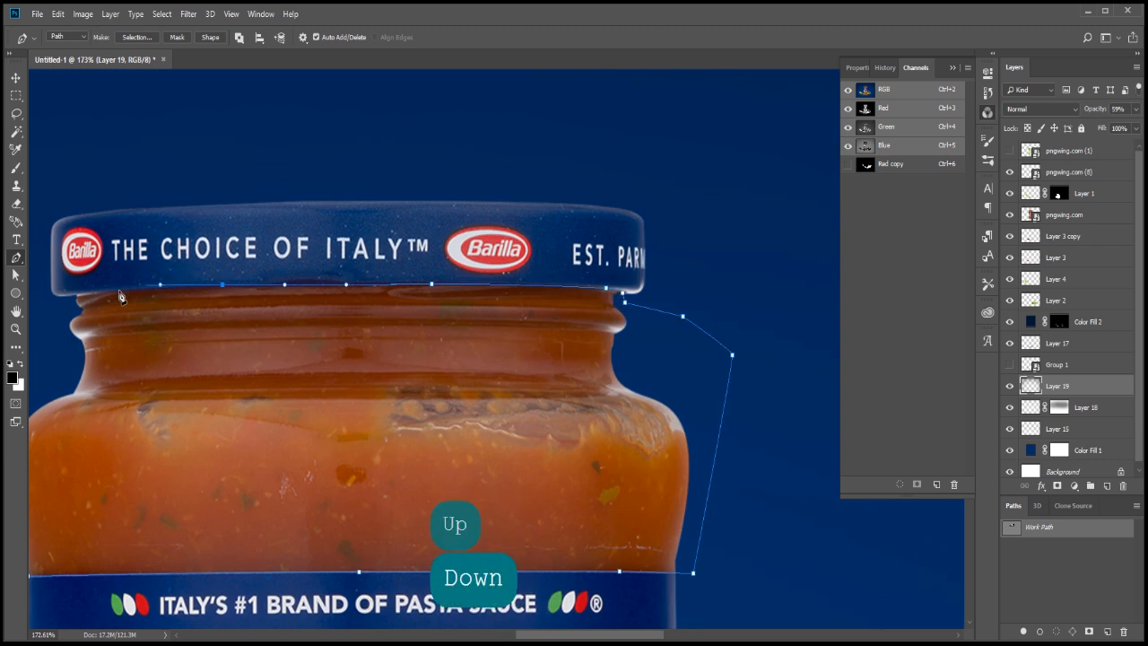
- Bring the Pen path down outside the jar's left side and close it around the upper sauce area
key(space)
drag(49, 334, 213, 406)
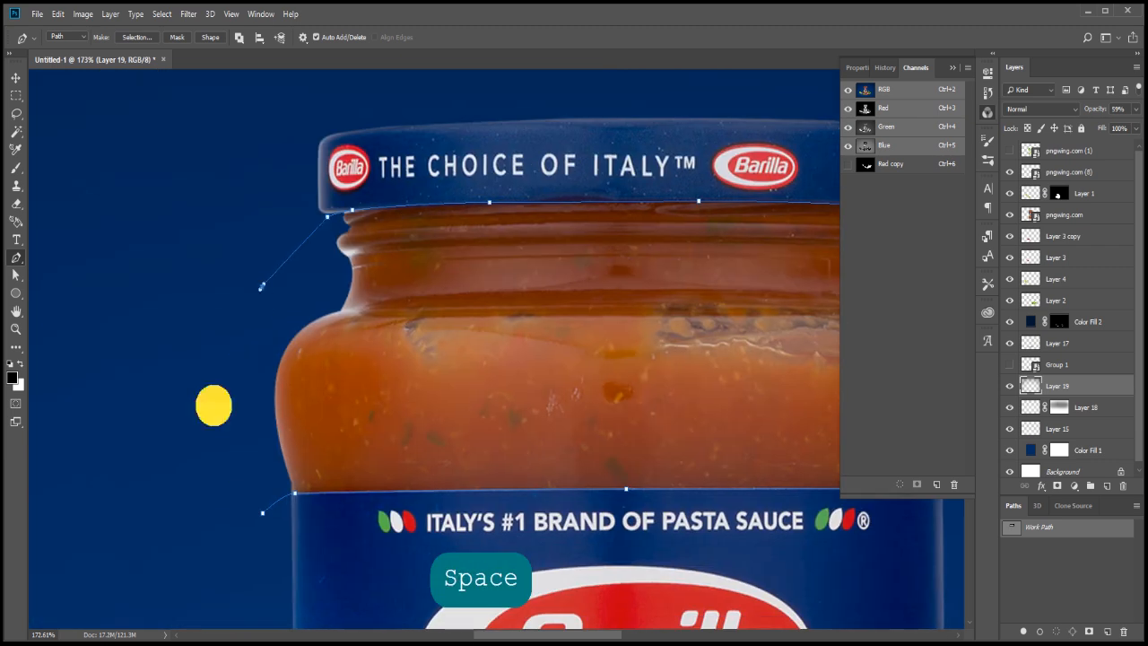
drag(263, 511, 236, 90)
- Start a second Pen path outside the jar's left side and trace it along the label's lower edge toward the right side
drag(236, 497, 259, 323)
click(254, 293)
click(277, 313)
scroll(310, 321, up, 1)
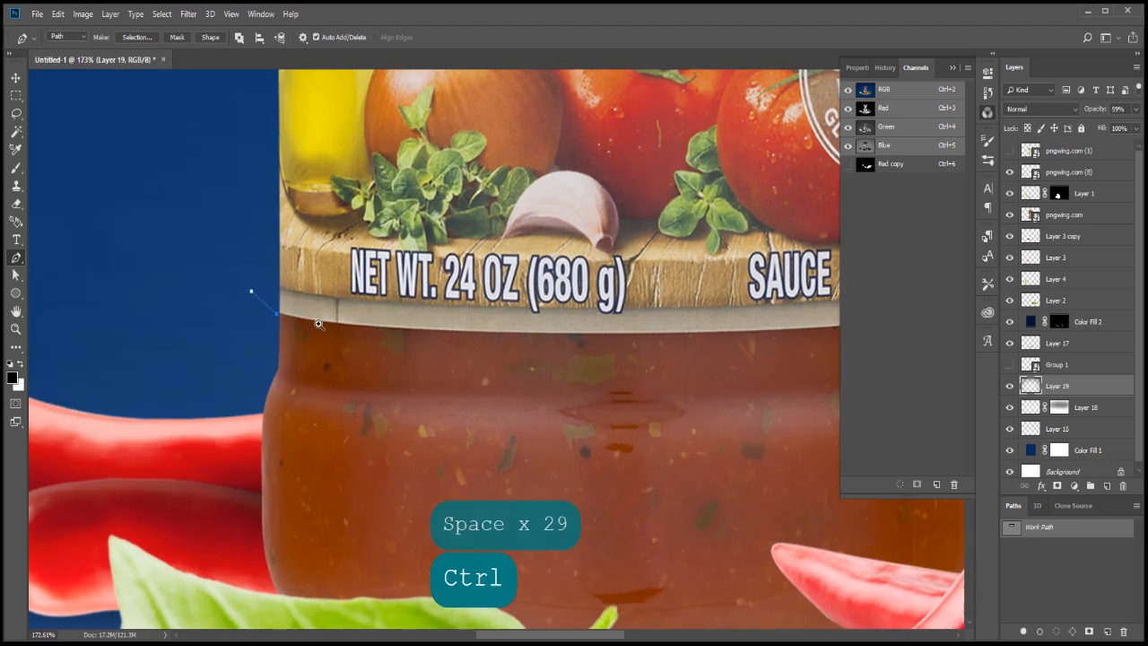
drag(556, 332, 335, 348)
key(space)
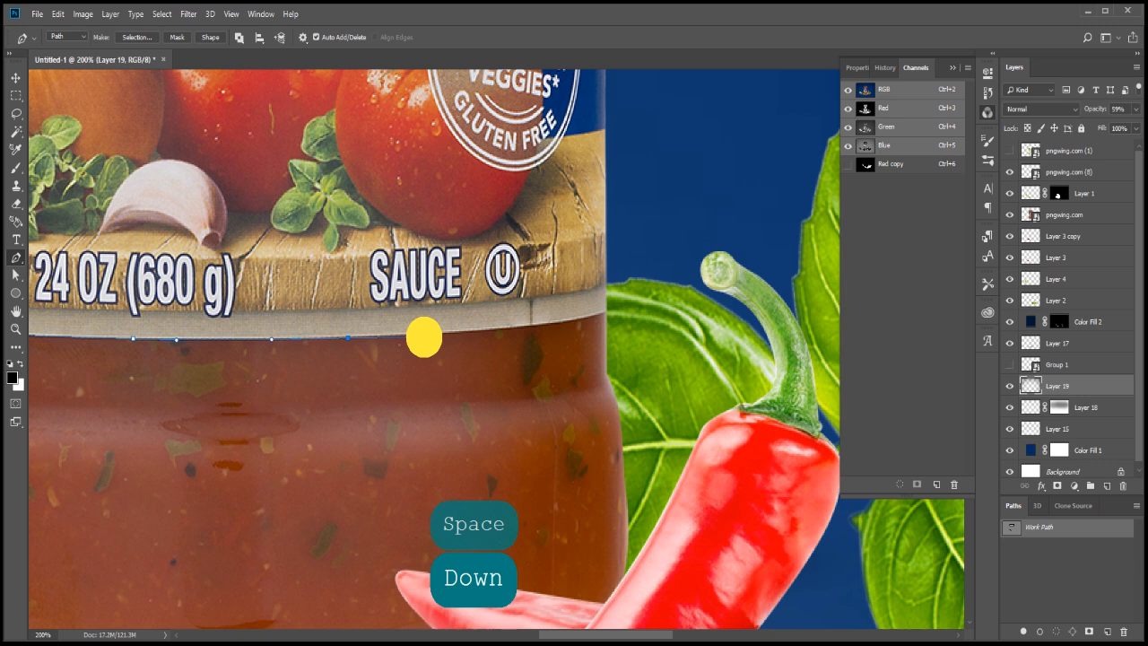
key(Up)
key(Up)
drag(547, 324, 576, 321)
- Carry the Pen path outside the jar's right side and beneath its base, and close it around the lower sauce area
key(space)
drag(658, 272, 762, 134)
drag(505, 443, 574, 574)
key(space)
drag(584, 345, 408, 328)
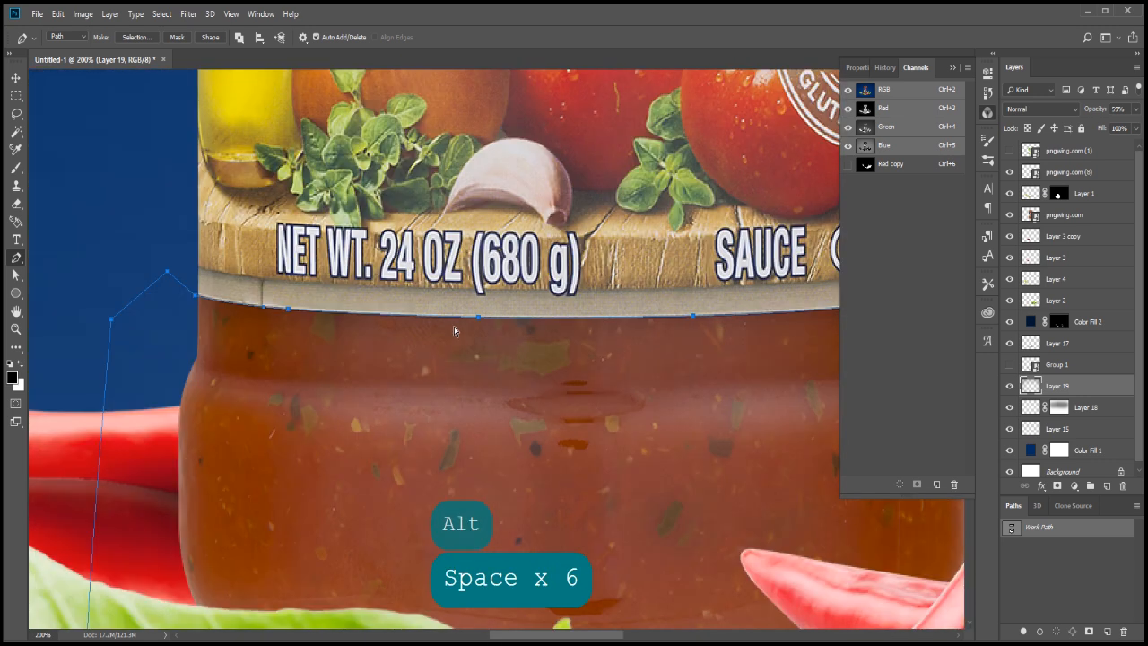
- Load the paths around both sauce areas as a selection and feather its edges
key(ctrl+Return)
key(space)
alt+click(442, 323)
alt+click(448, 326)
key(shift+F6)
key(Return)
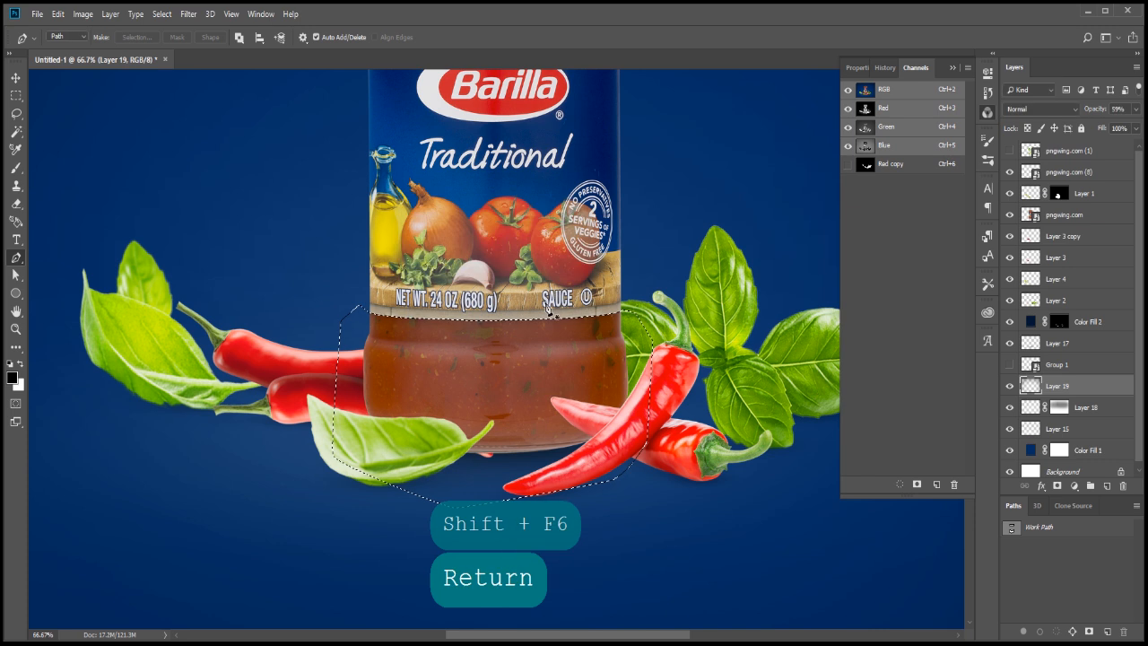
- Intersect the selection with the outline of the jar layer, pngwing.com, so only the two sauce areas inside the jar are selected
scroll(516, 317, down, 3)
click(1064, 216)
key(space)
drag(567, 271, 503, 426)
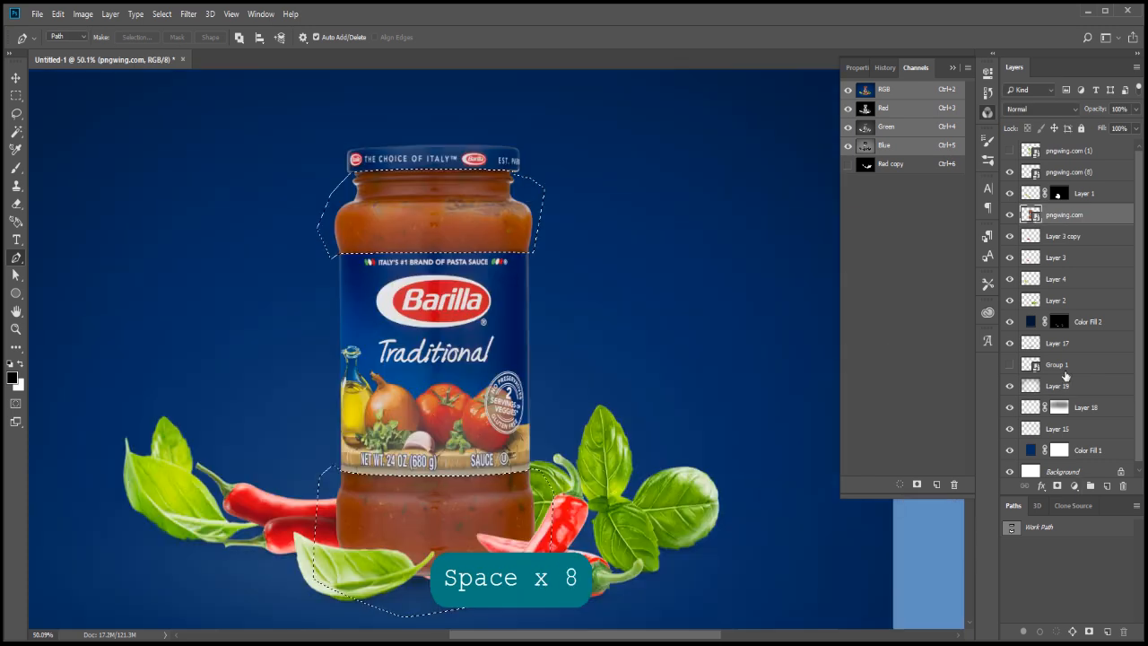
ctrl+alt+shift+click(1031, 215)
- Add a Hue/Saturation adjustment for the sauce areas with the Reds at hue +44 and saturation -40
click(1074, 485)
click(1106, 355)
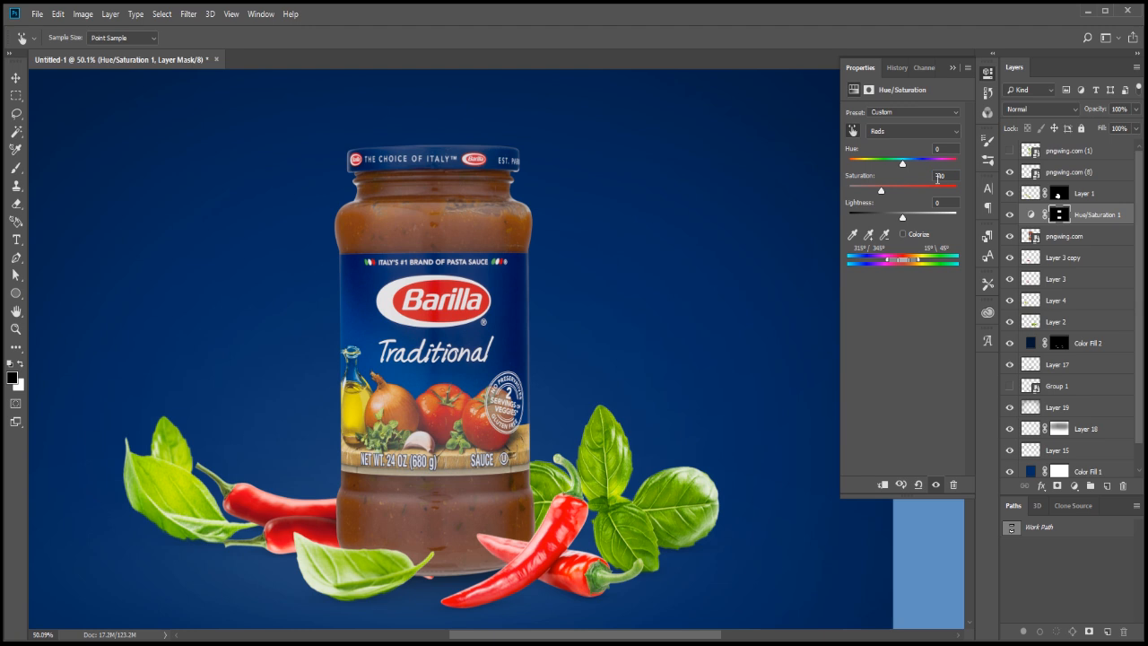
drag(908, 162, 921, 164)
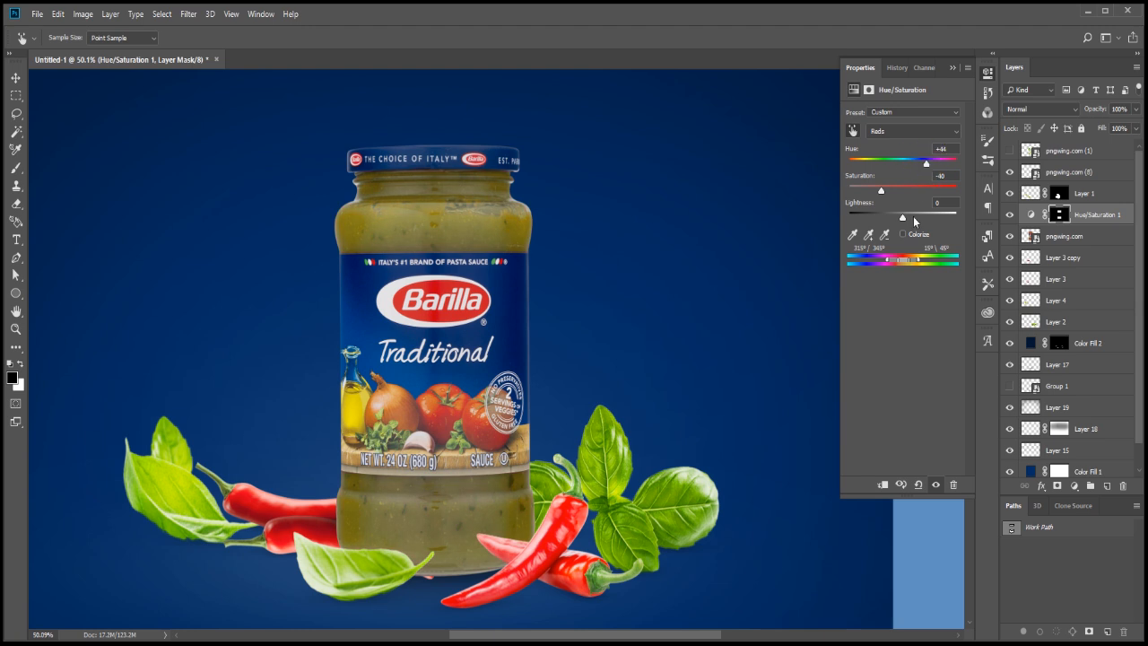
- Add a Levels adjustment masked to the sauce areas and lower its RGB white input level to 196
ctrl+click(1059, 216)
click(1074, 486)
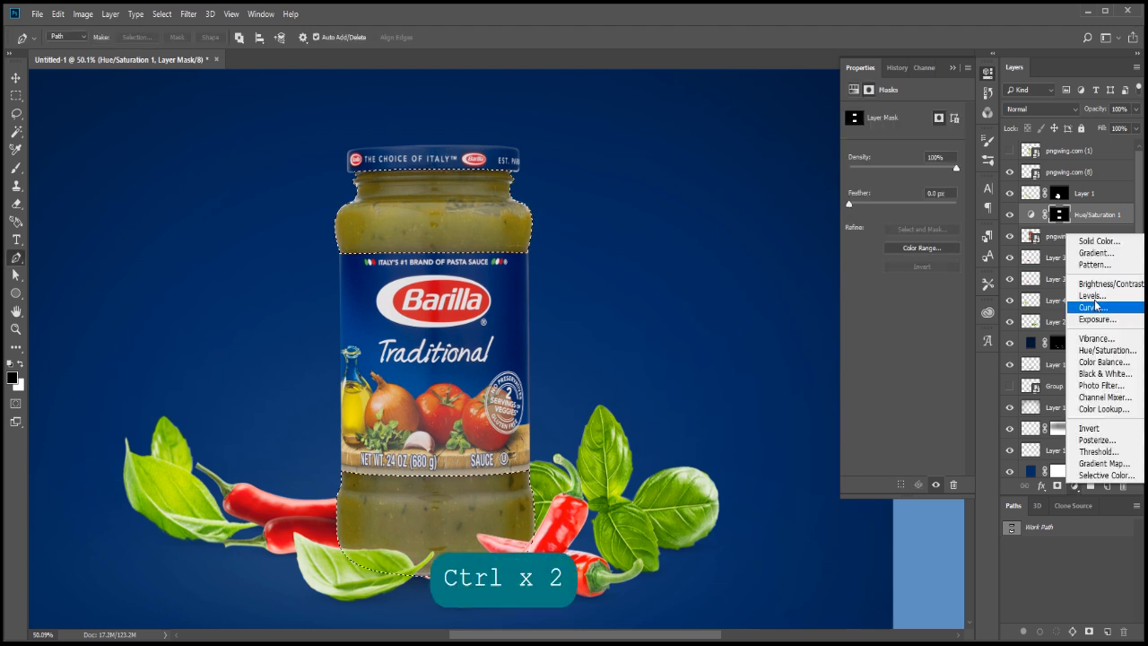
click(1106, 303)
drag(864, 211, 903, 209)
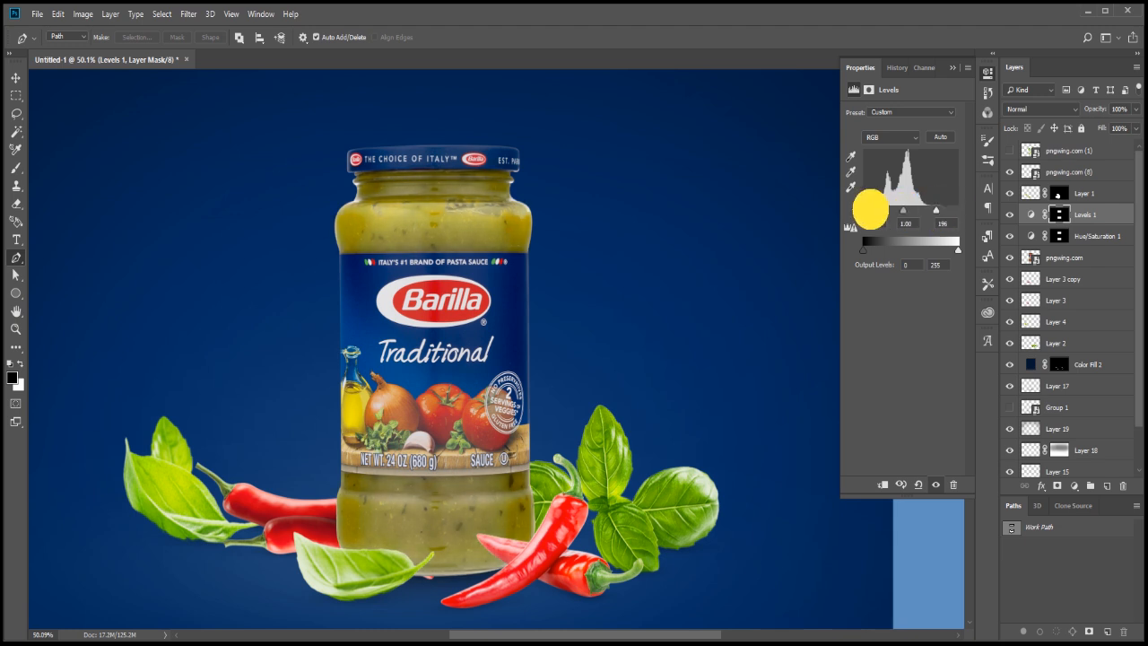
- Set the Green channel of the sauce's Levels adjustment to black input 2, midtones 1.10 and white input 239
click(890, 137)
click(883, 171)
drag(911, 210, 906, 209)
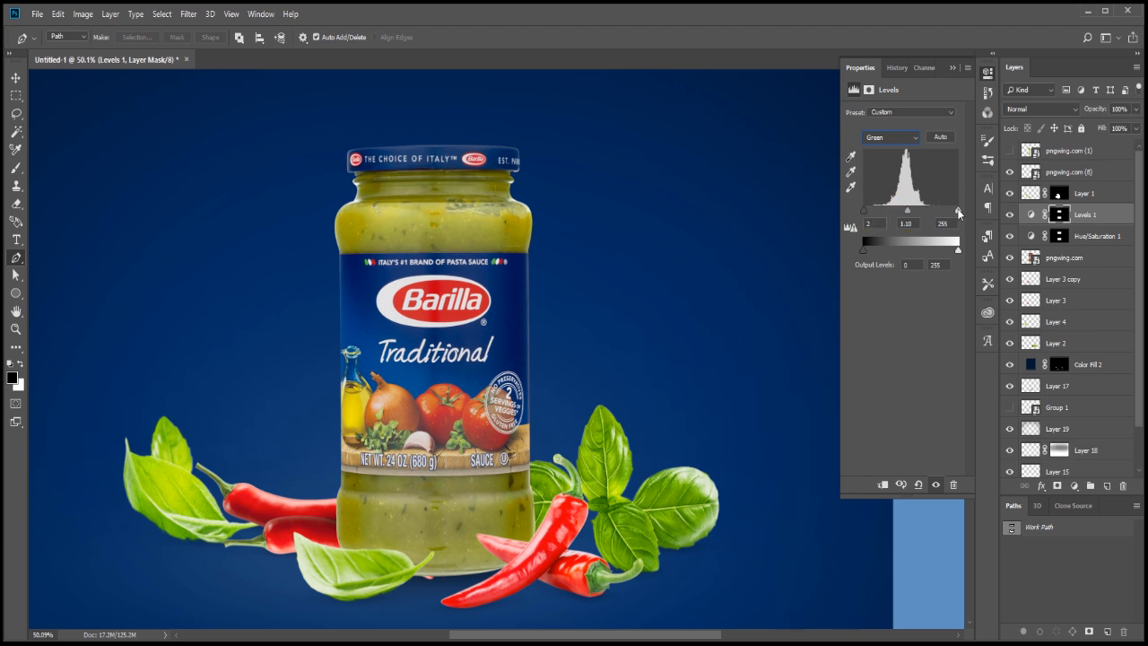
drag(958, 211, 951, 211)
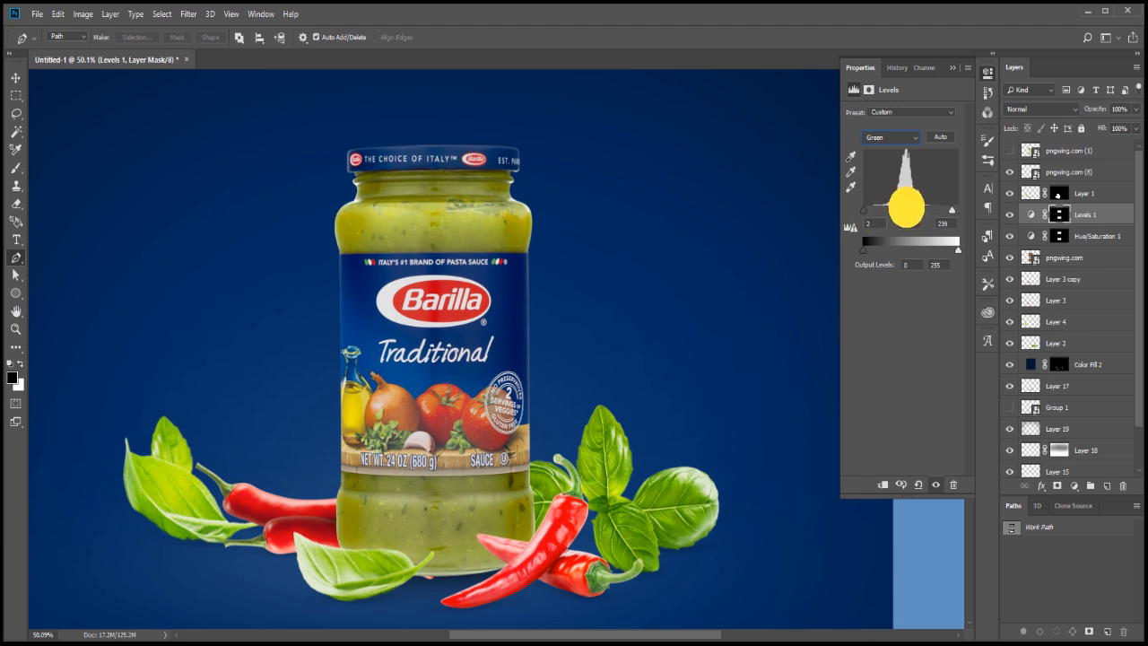
- Add the text "Tranditional" on a new layer above the jar layer, in white Action Is, Shaded JL at 195 pt
click(1085, 257)
scroll(508, 304, down, 3)
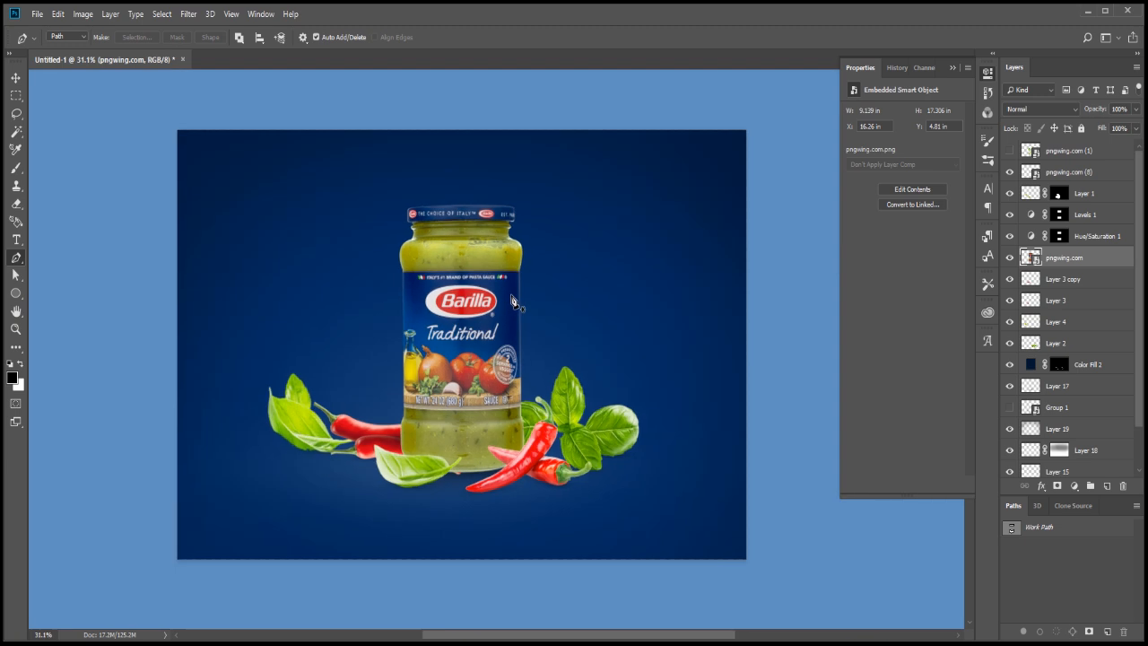
scroll(475, 445, down, 1)
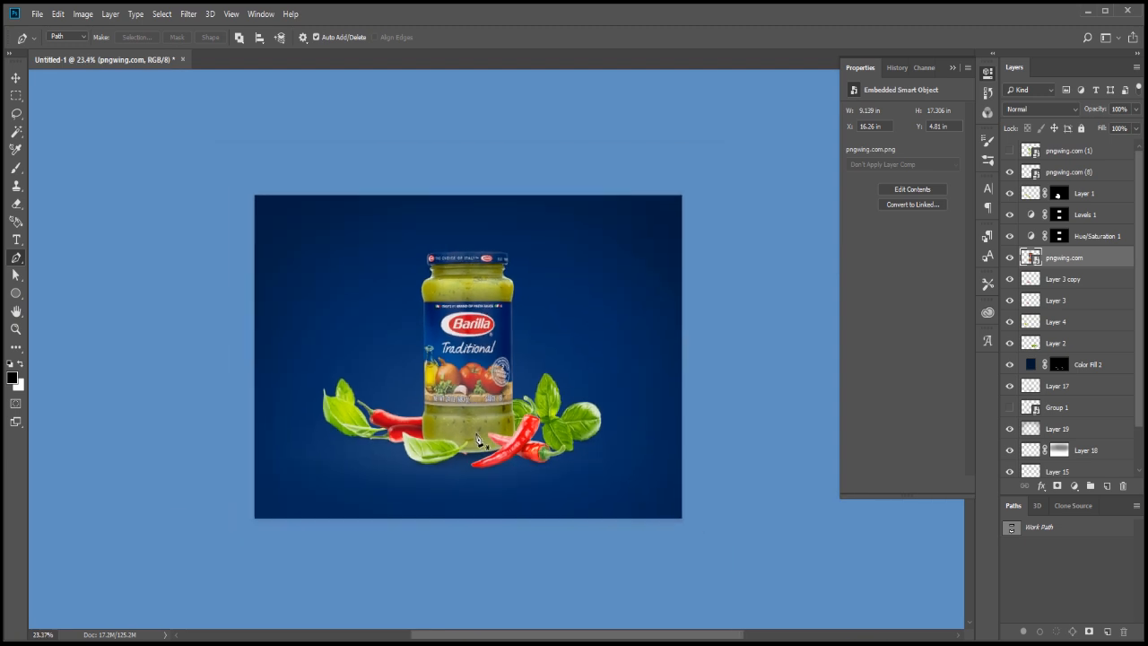
scroll(480, 438, up, 3)
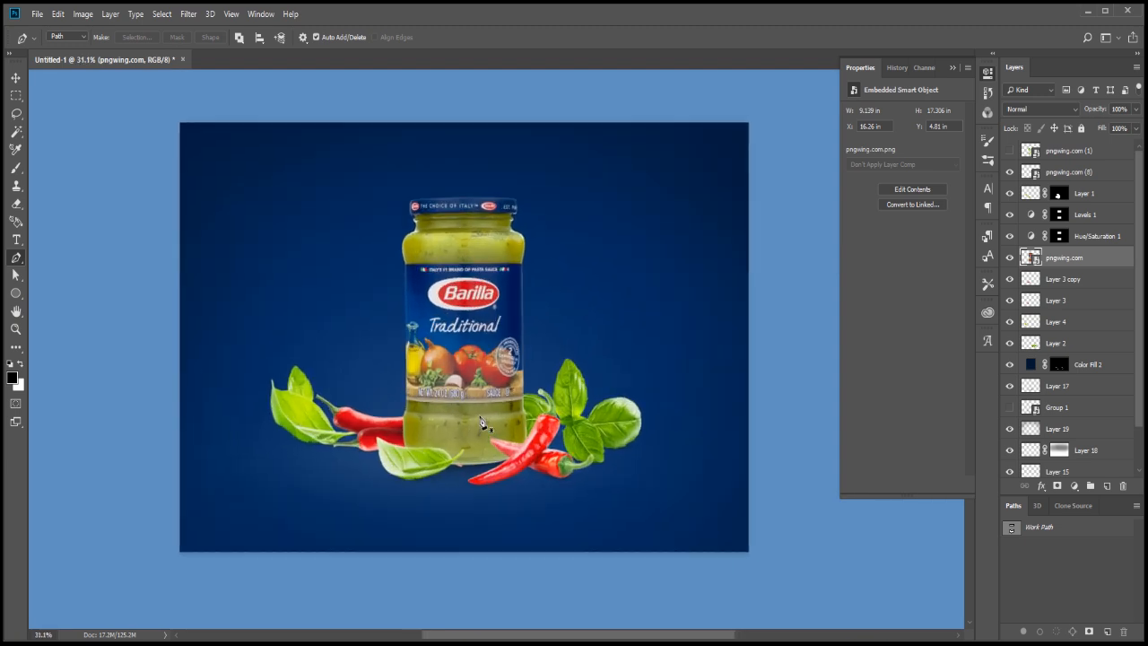
scroll(480, 372, up, 1)
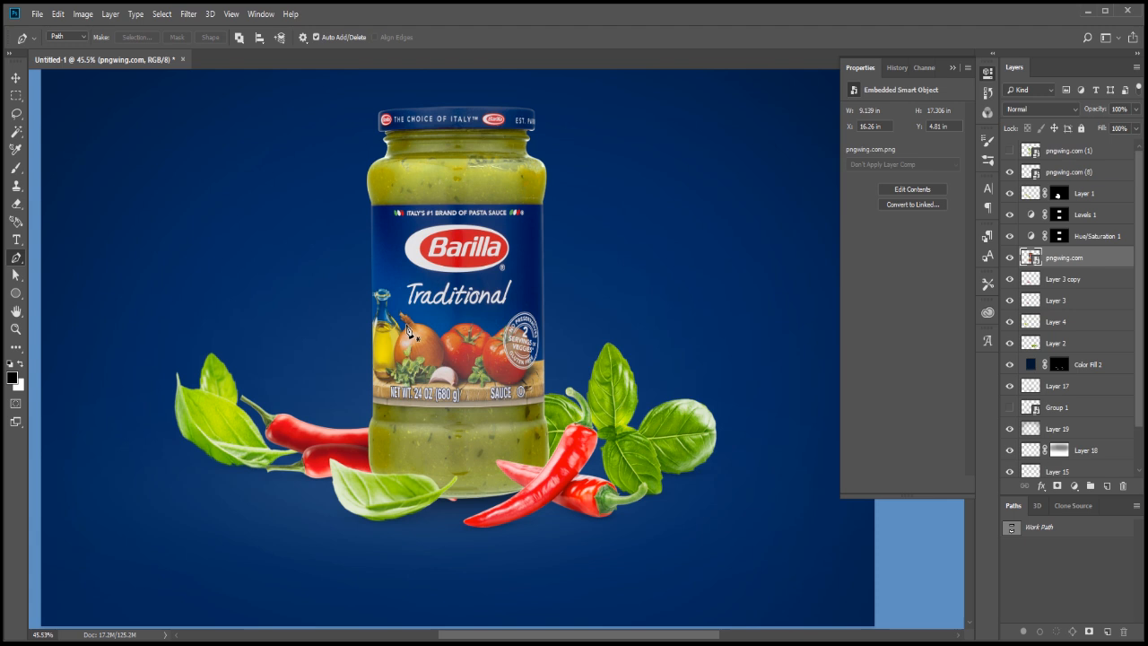
drag(407, 327, 421, 448)
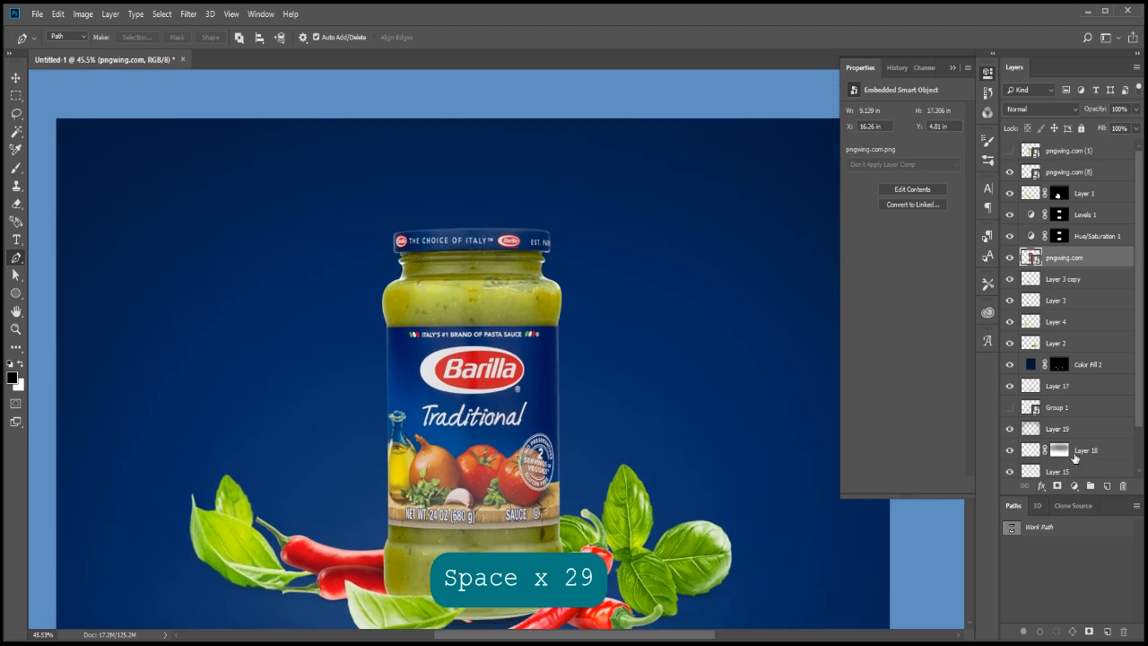
click(1107, 485)
click(250, 283)
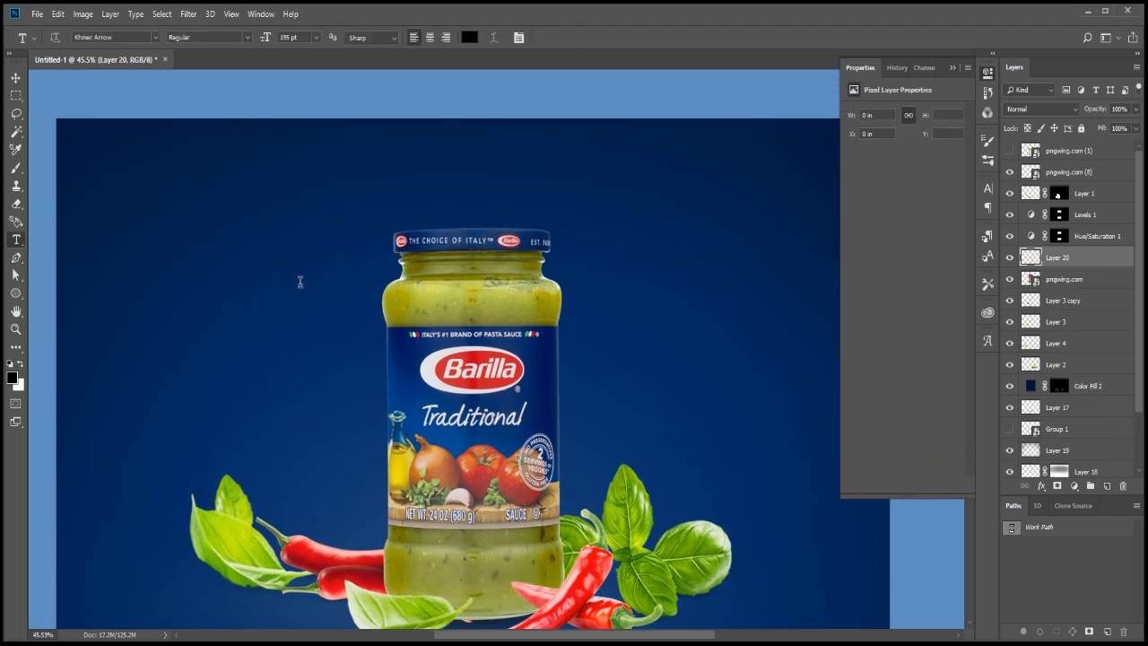
text(Tran)
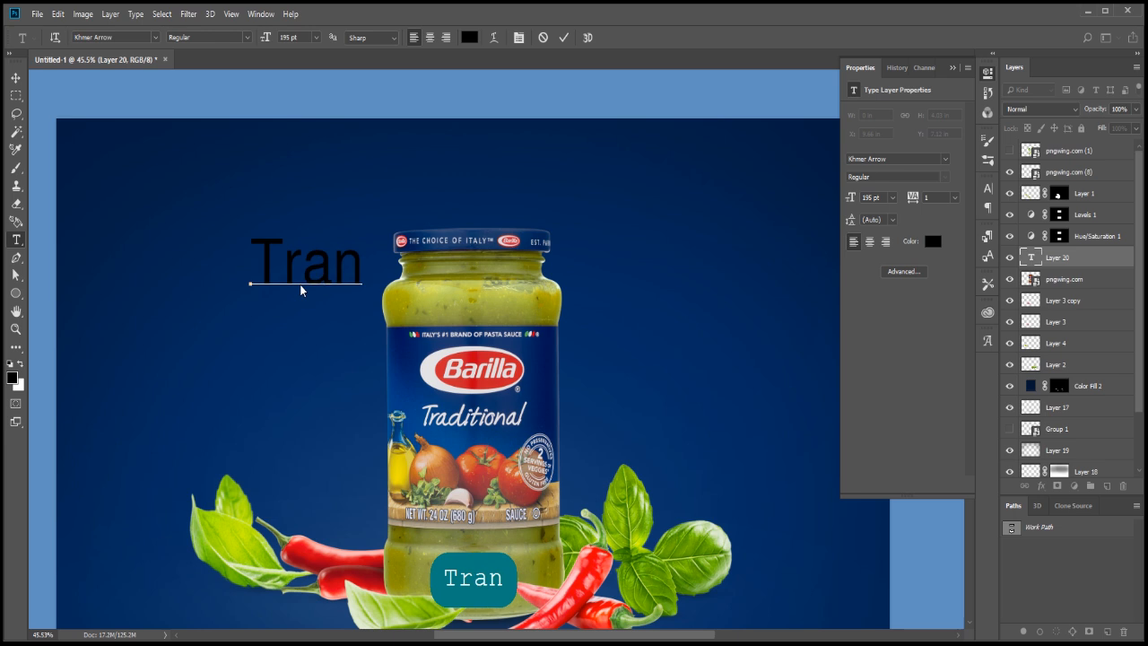
text(dition)
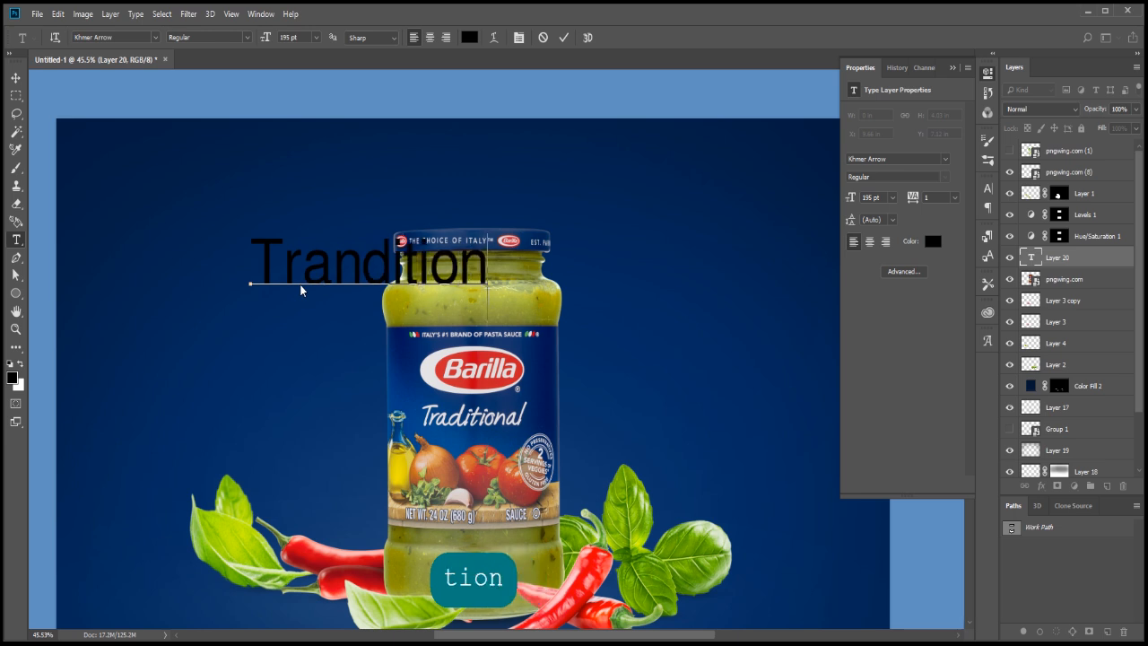
text(al)
click(1110, 256)
key(v)
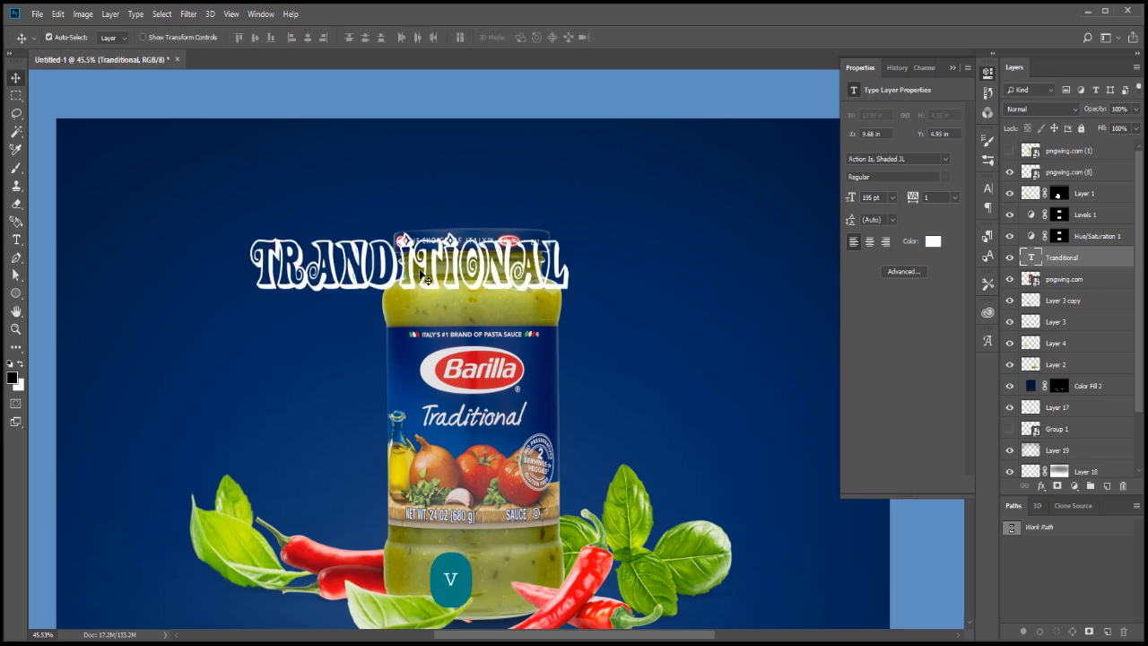
- Move the "Tranditional" text off the jar into the empty space on its right side
key(ctrl+z)
drag(344, 284, 470, 357)
scroll(207, 326, down, 4)
- Warp the "Tranditional" text with the Arc style at 50% bend, after trying the Inflate style
key(ctrl+t)
click(516, 36)
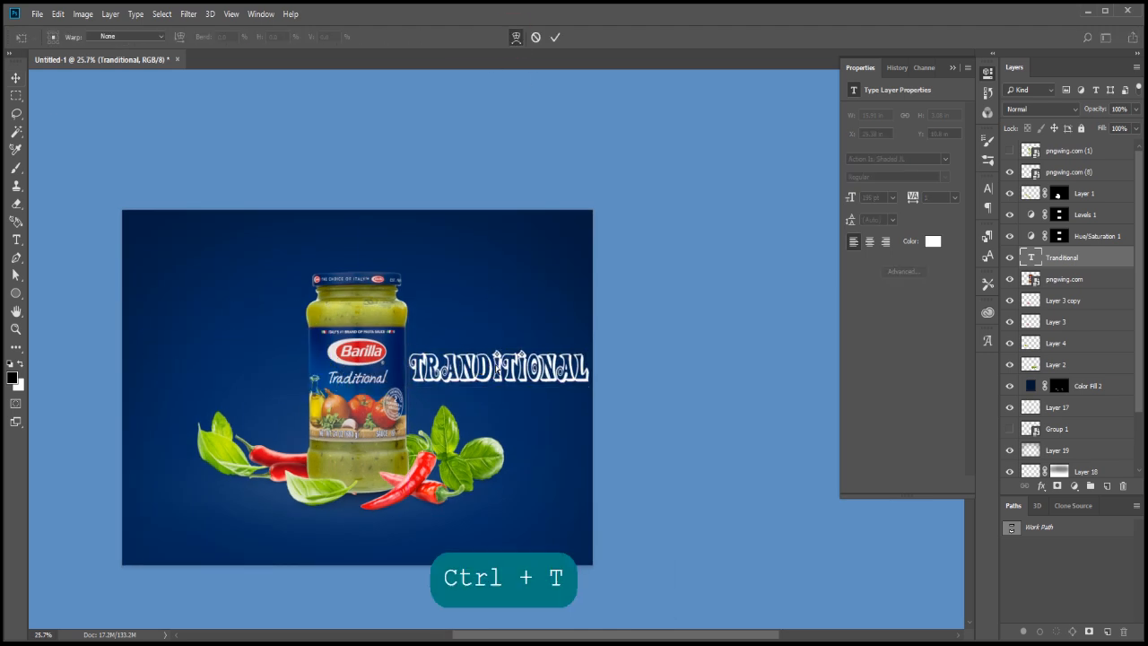
click(516, 36)
click(516, 37)
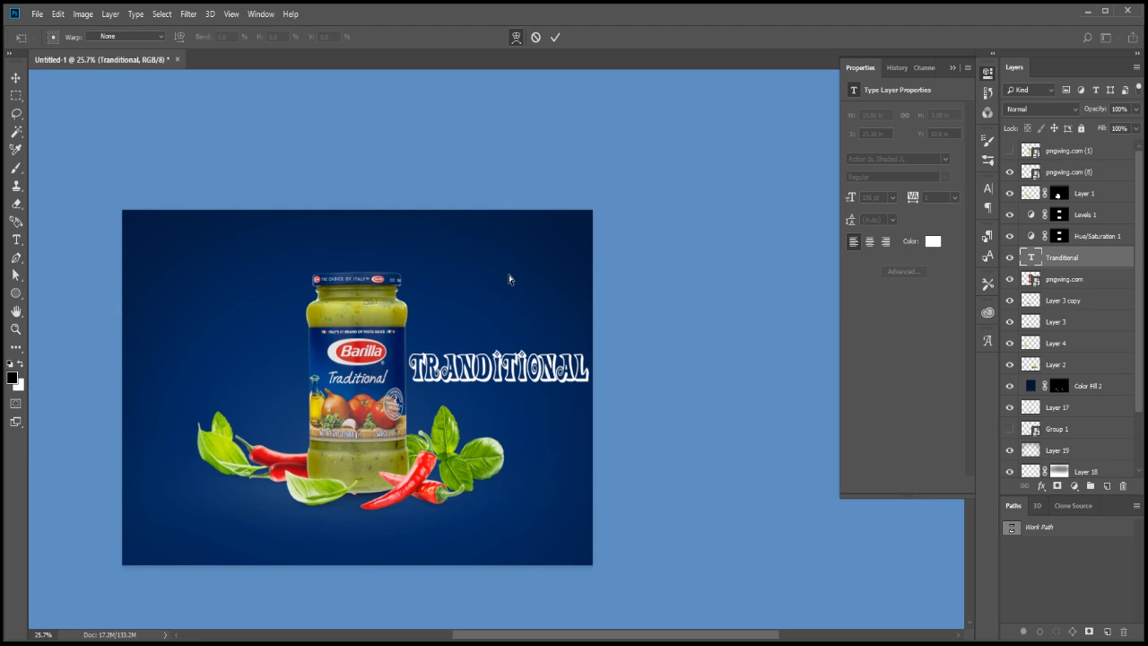
click(132, 37)
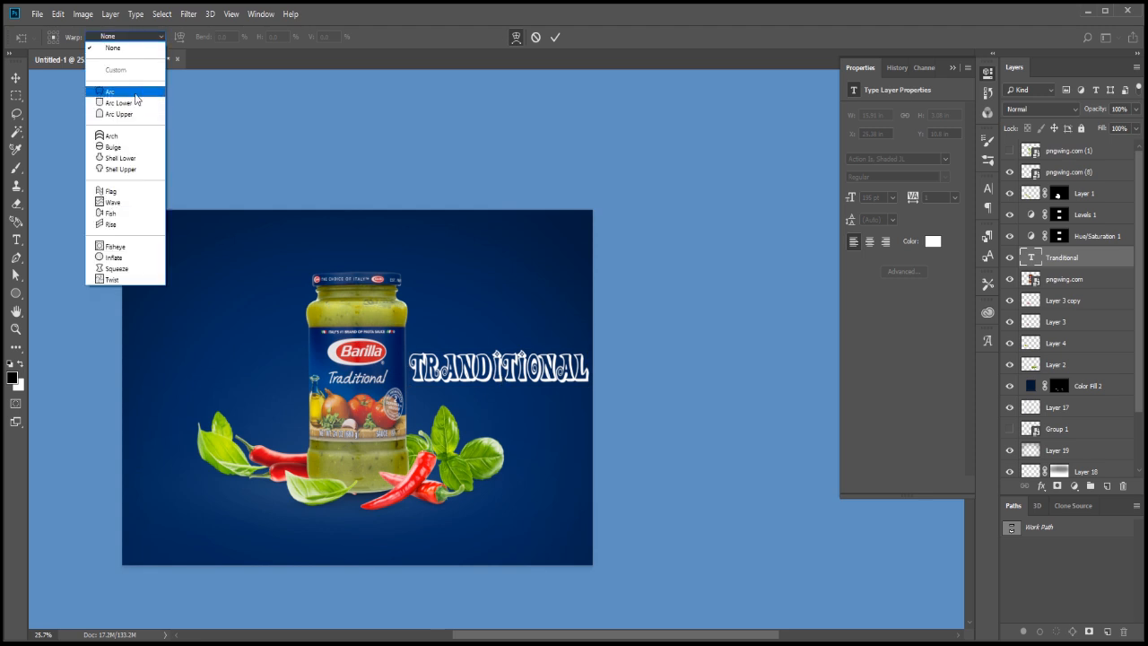
click(123, 257)
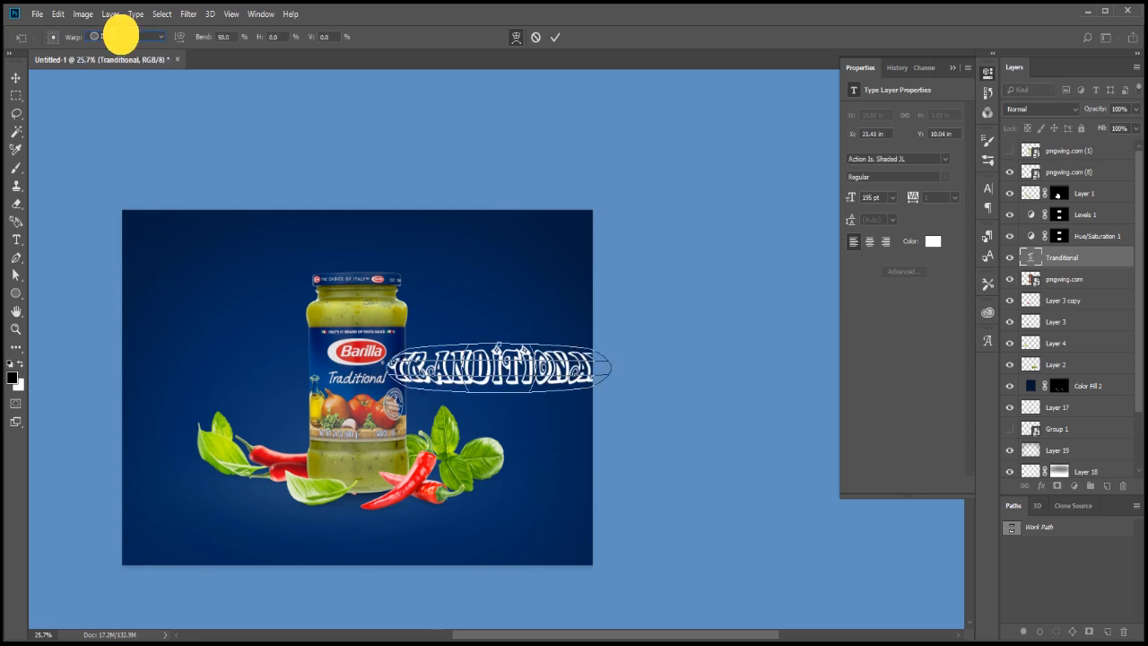
click(120, 36)
click(125, 89)
key(Return)
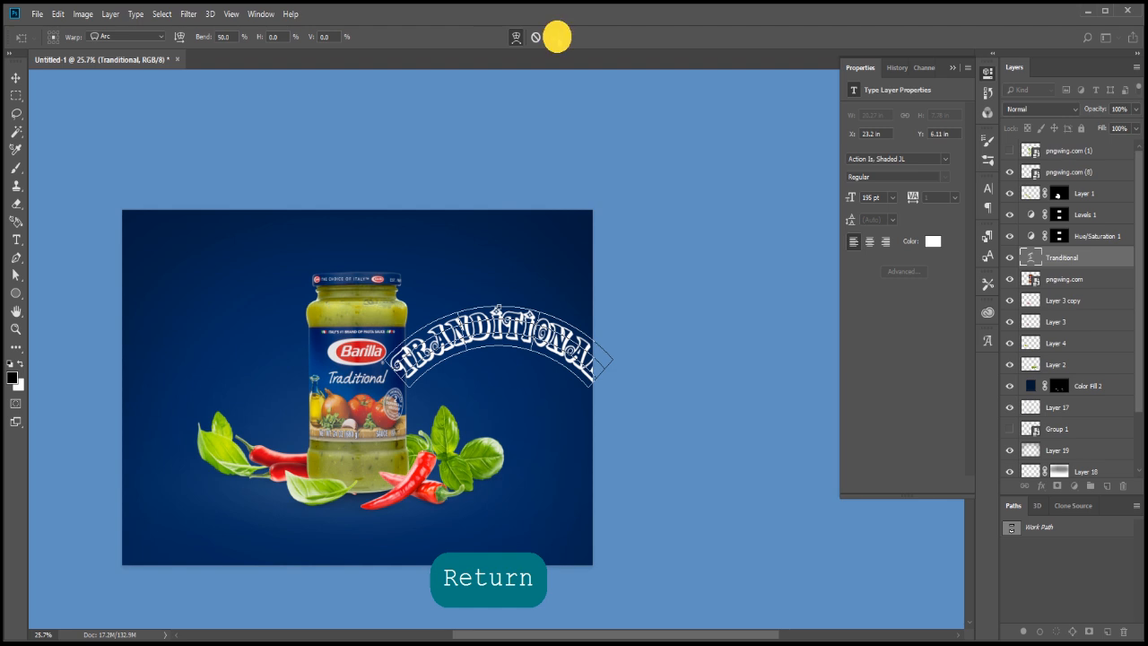
click(557, 37)
- Shift the arched text partly over the jar, duplicate it and turn the copy upside down beneath the original
key(v)
drag(534, 329, 461, 507)
key(ctrl+j)
key(ctrl+t)
right_click(470, 330)
click(494, 520)
- Set the Arc bend of both the text copy and the original text to 100% to form a ring
click(516, 37)
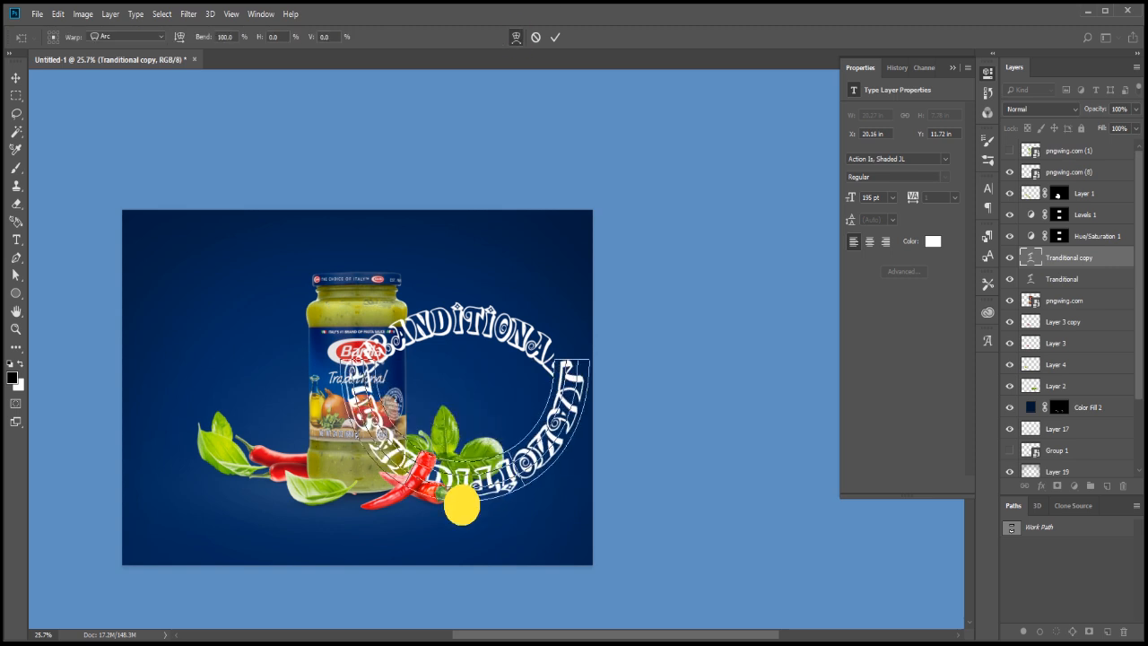
key(Return)
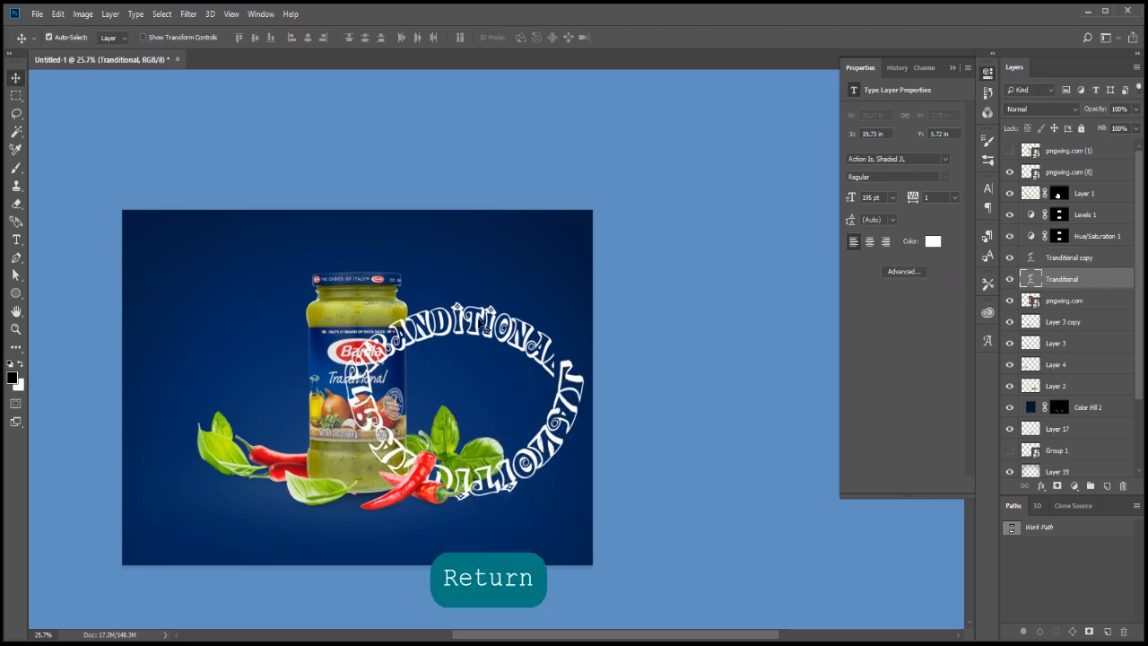
key(ctrl+t)
click(516, 37)
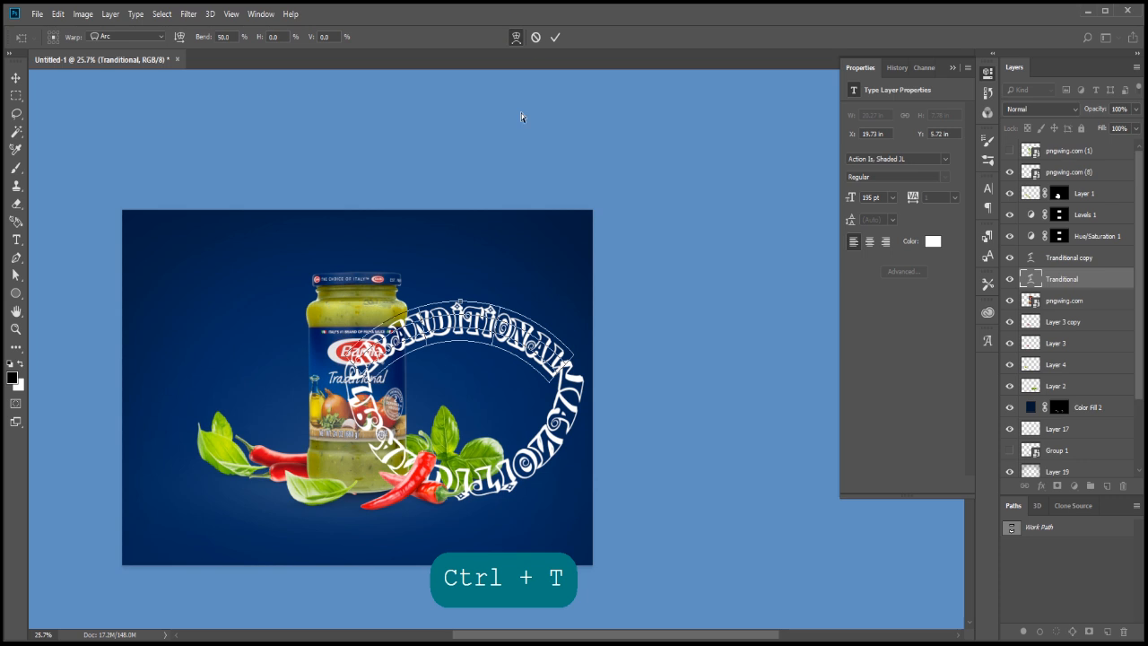
drag(460, 300, 462, 236)
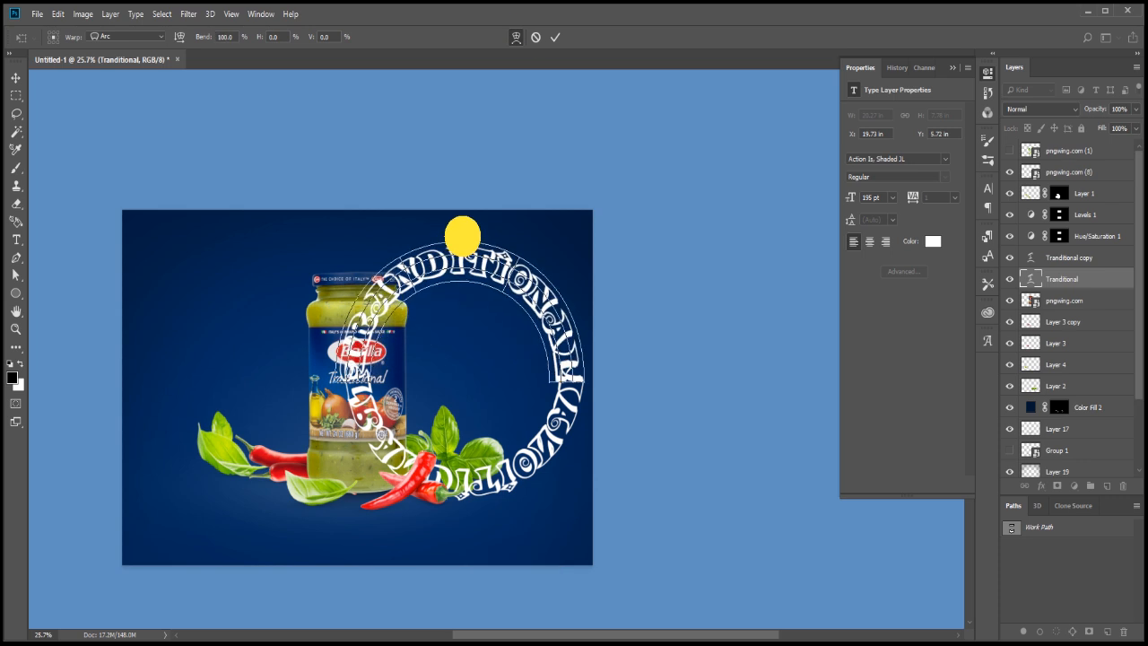
click(556, 38)
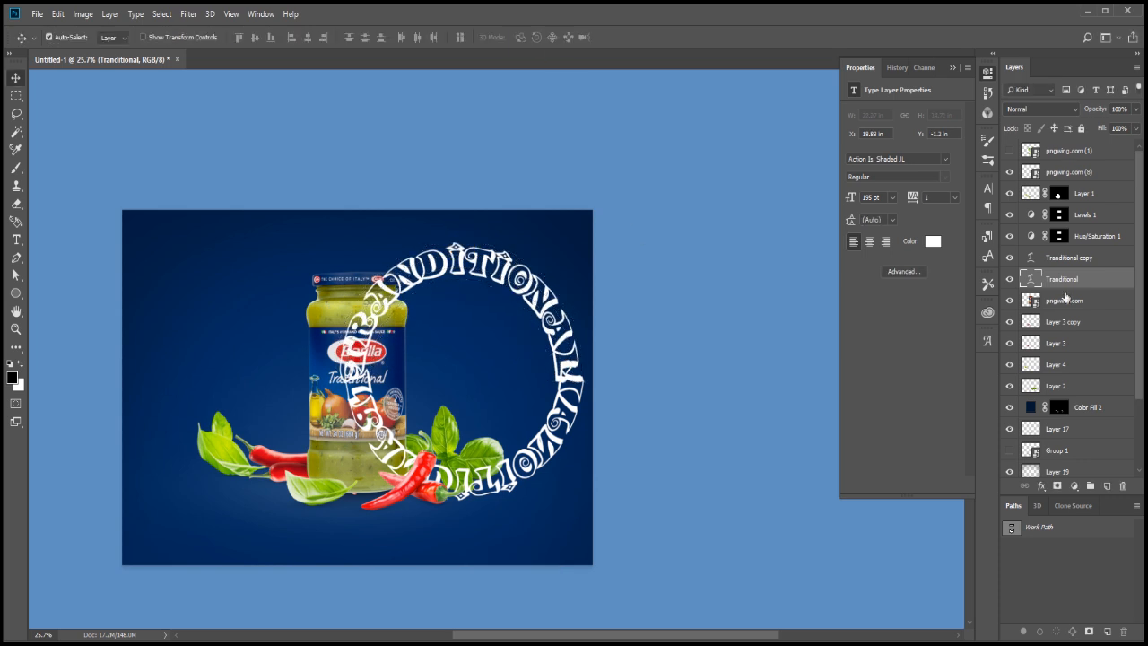
- Scale both text layers together to about 62% and place the ring around the upper half of the jar
shift+click(1061, 260)
key(ctrl+t)
drag(494, 269, 401, 275)
drag(493, 248, 434, 311)
drag(412, 357, 399, 357)
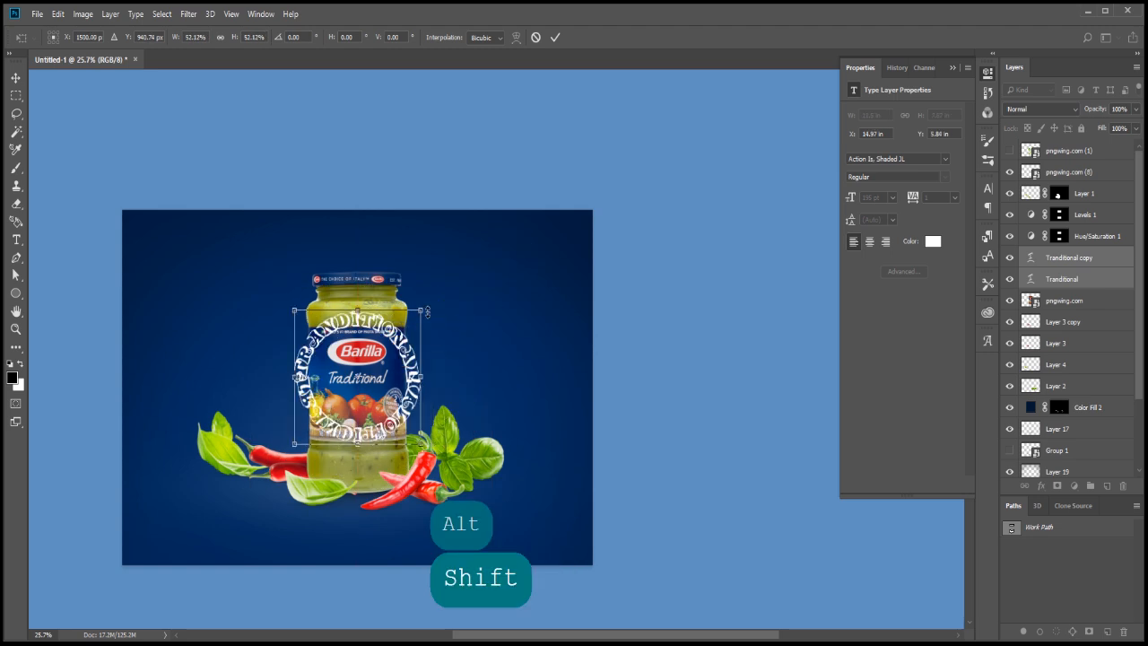
mouse_move(421, 310)
mouse_down()
mouse_move(433, 297)
mouse_move(413, 295)
mouse_up()
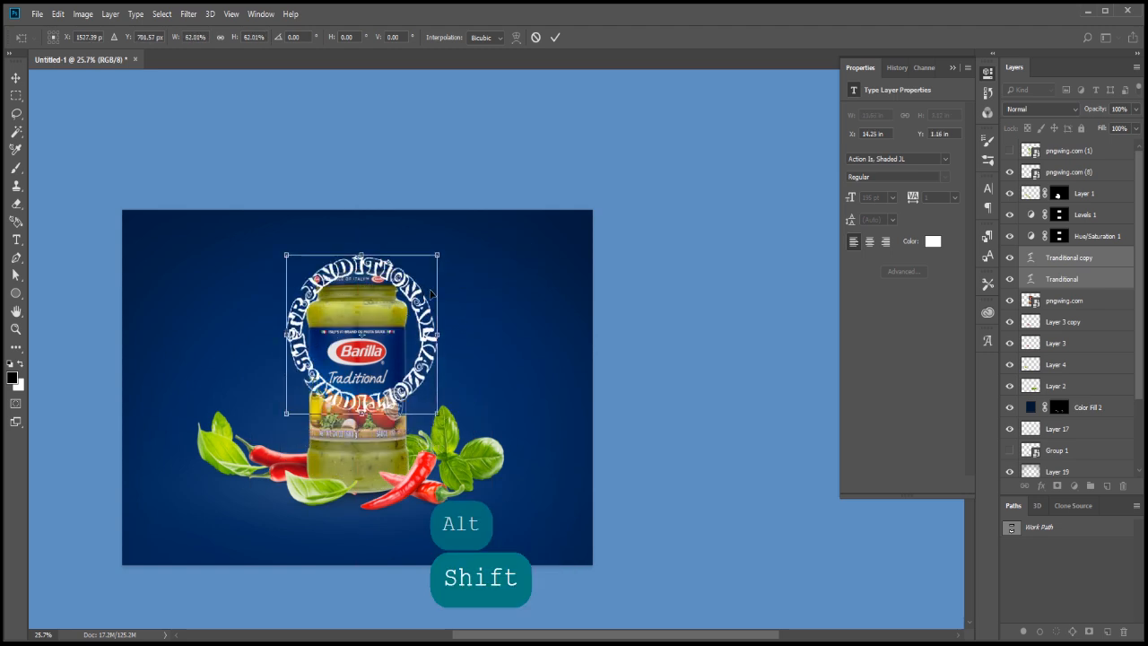
key(Return)
- Move the upper arc's text layer, Tranditional, beneath the jar layer so that arc runs behind the jar
drag(1072, 257, 1081, 310)
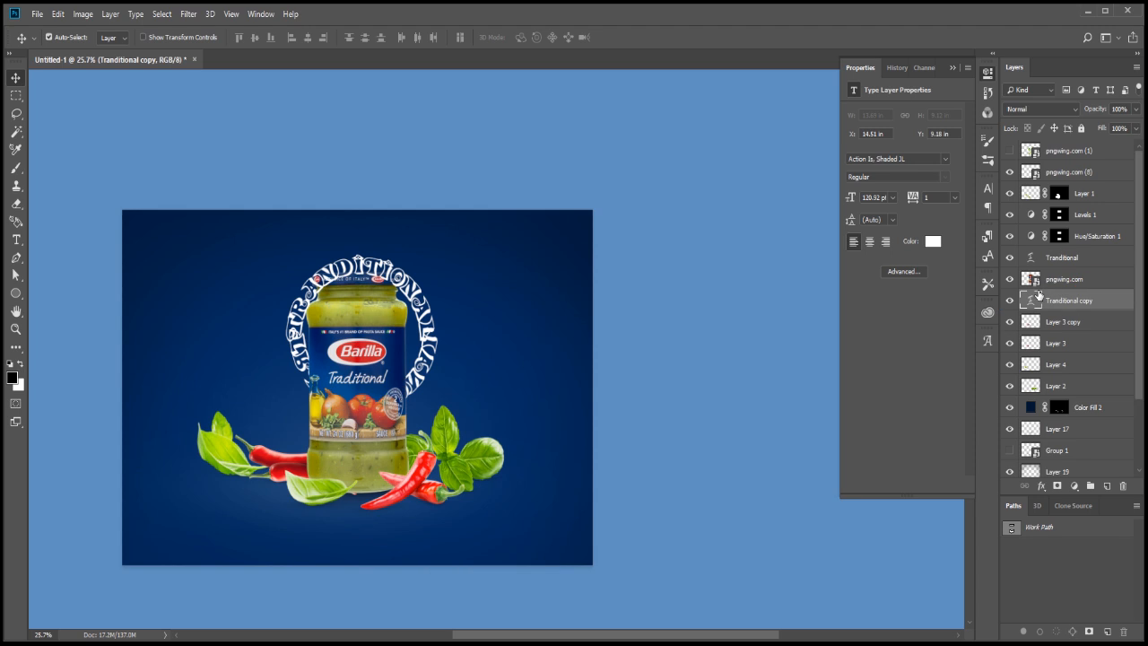
key(ctrl+z)
key(ctrl+z)
- Select both ring text layers and squash the ring vertically to about 55%, placing it around the jar's label
key(ctrl+t)
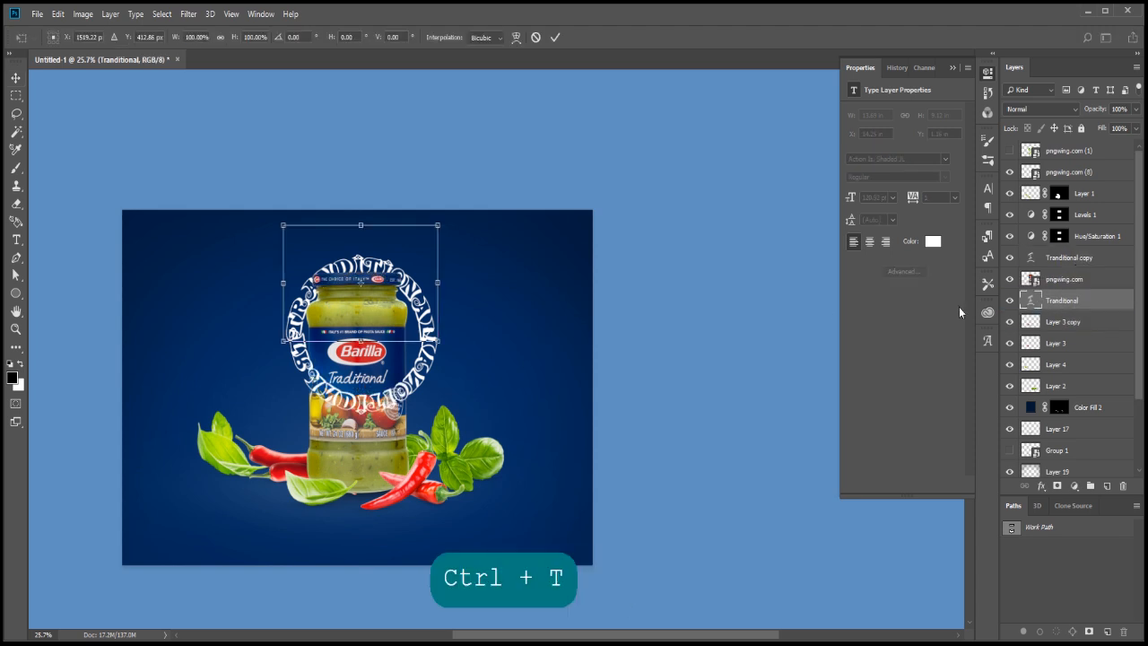
key(Return)
ctrl+click(1065, 260)
key(ctrl+t)
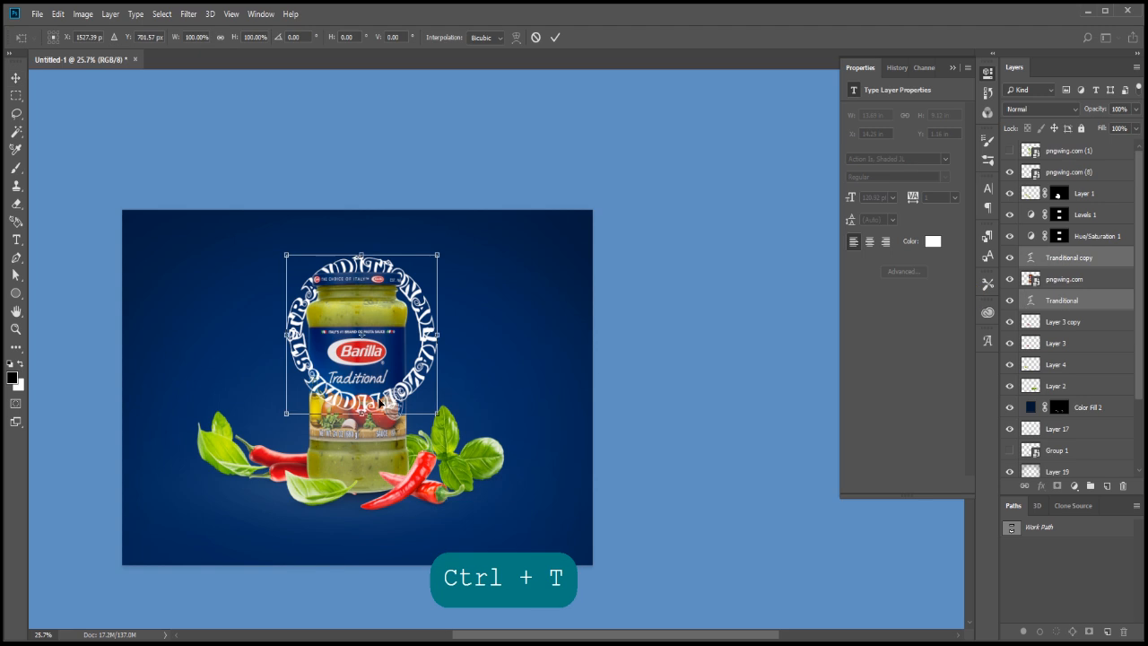
drag(361, 414, 366, 354)
drag(362, 255, 360, 327)
drag(362, 370, 359, 416)
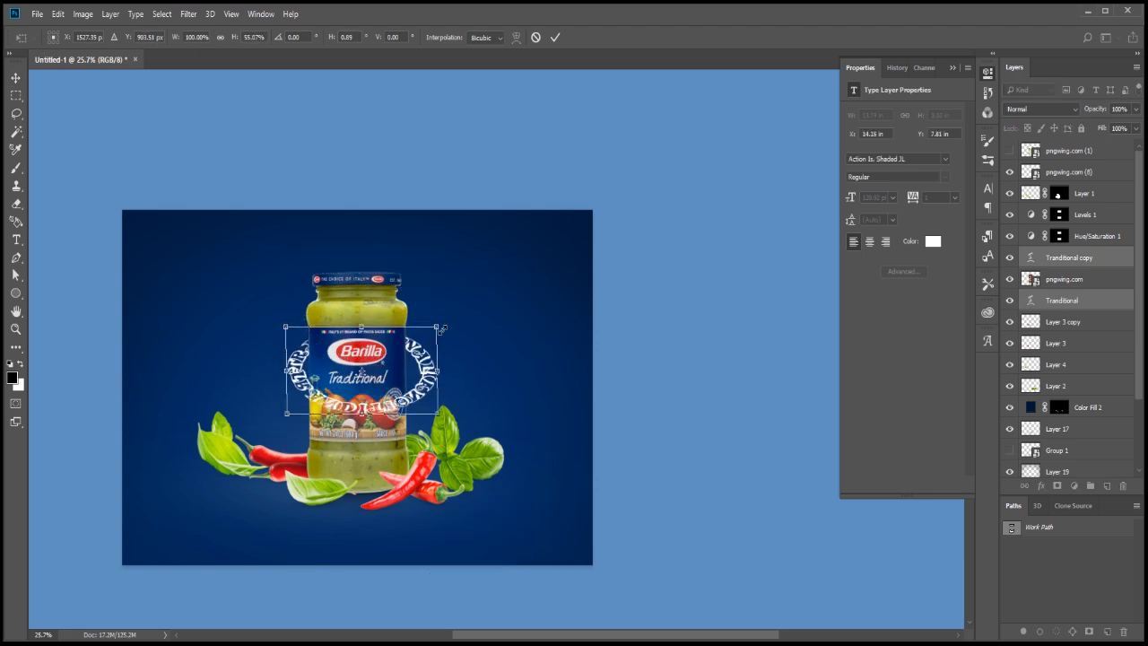
- Widen the text ring, flatten it further and place it as a flat ellipse around the jar's base, past the basil and chilies
drag(438, 326, 467, 296)
mouse_move(399, 363)
mouse_down()
mouse_move(398, 337)
mouse_move(392, 364)
mouse_up()
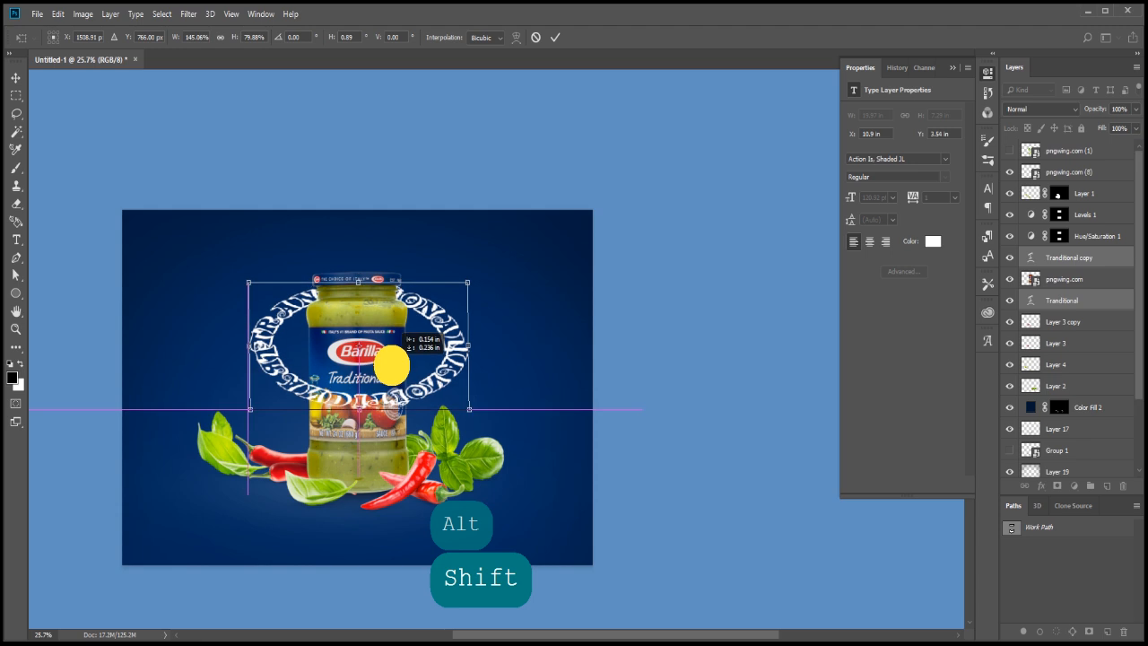
drag(360, 282, 373, 491)
drag(465, 518, 508, 521)
key(Return)
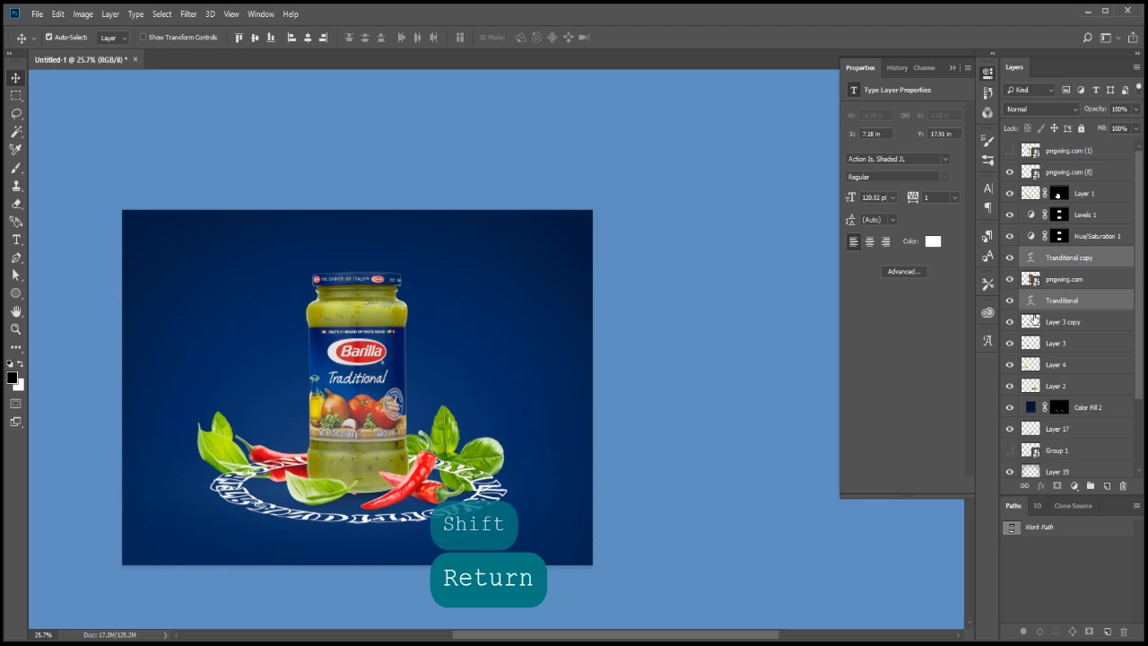
- Nudge the lower arc's text layer, Tranditional copy, slightly left to line it up with the upper arc
click(1058, 260)
key(ctrl+t)
drag(194, 508, 247, 514)
key(Escape)
key(v)
key(Left)
key(Left)
key(Left)
key(Left)
key(Left)
key(Left)
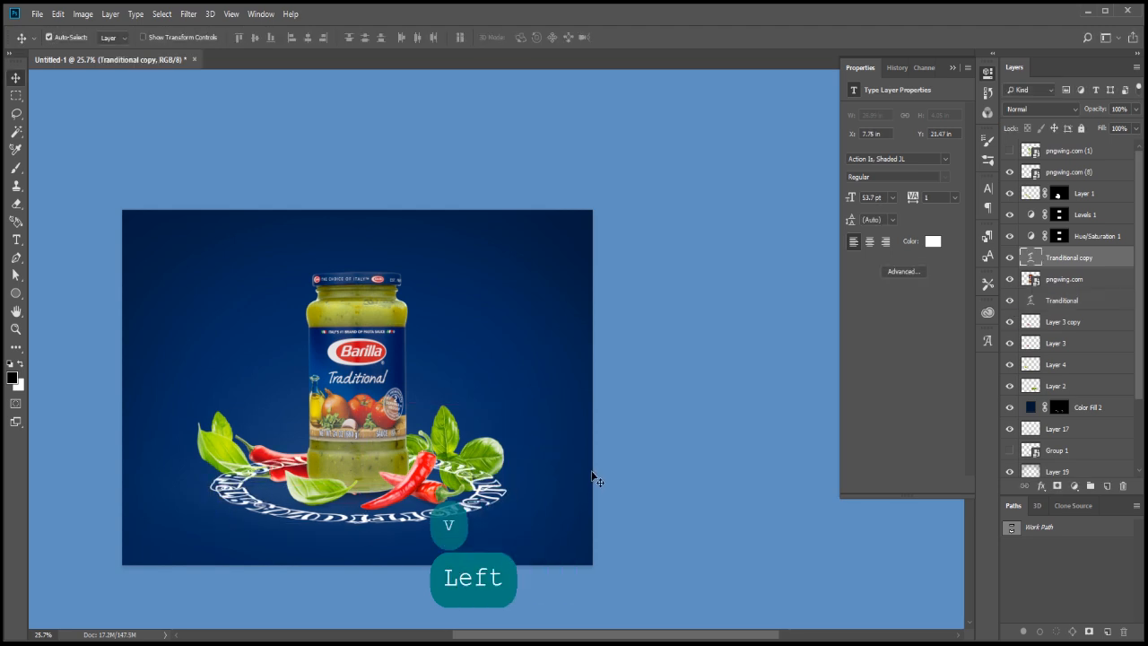
- Try to reshape the lower arc by adjusting the depth of its Arc warp
key(ctrl+t)
click(517, 40)
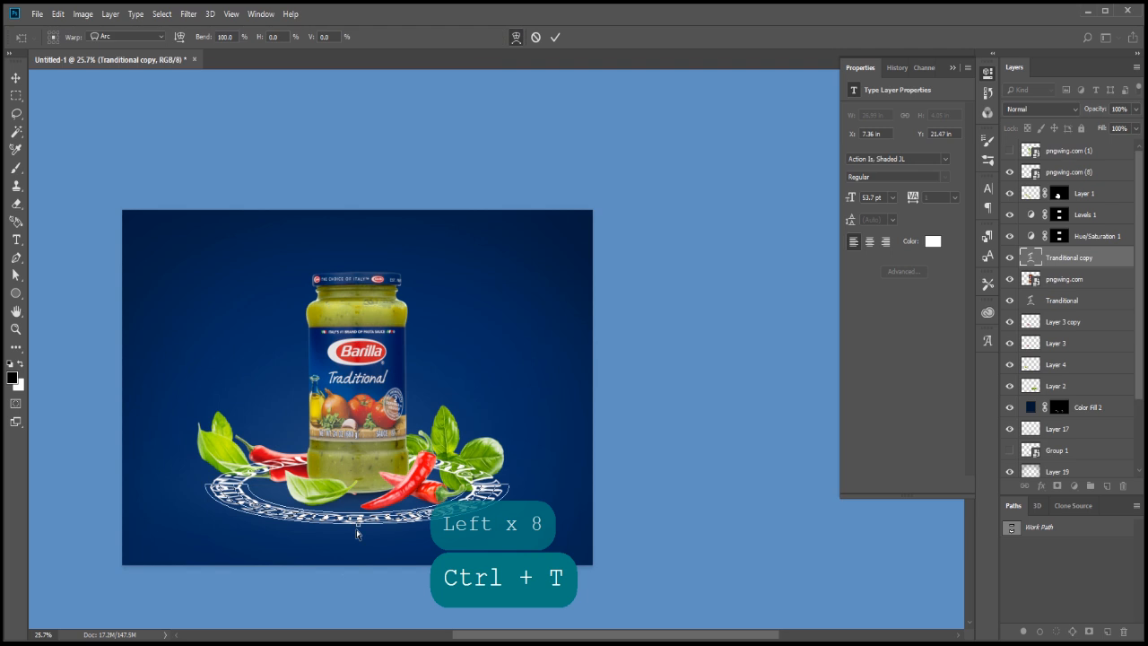
drag(358, 523, 358, 529)
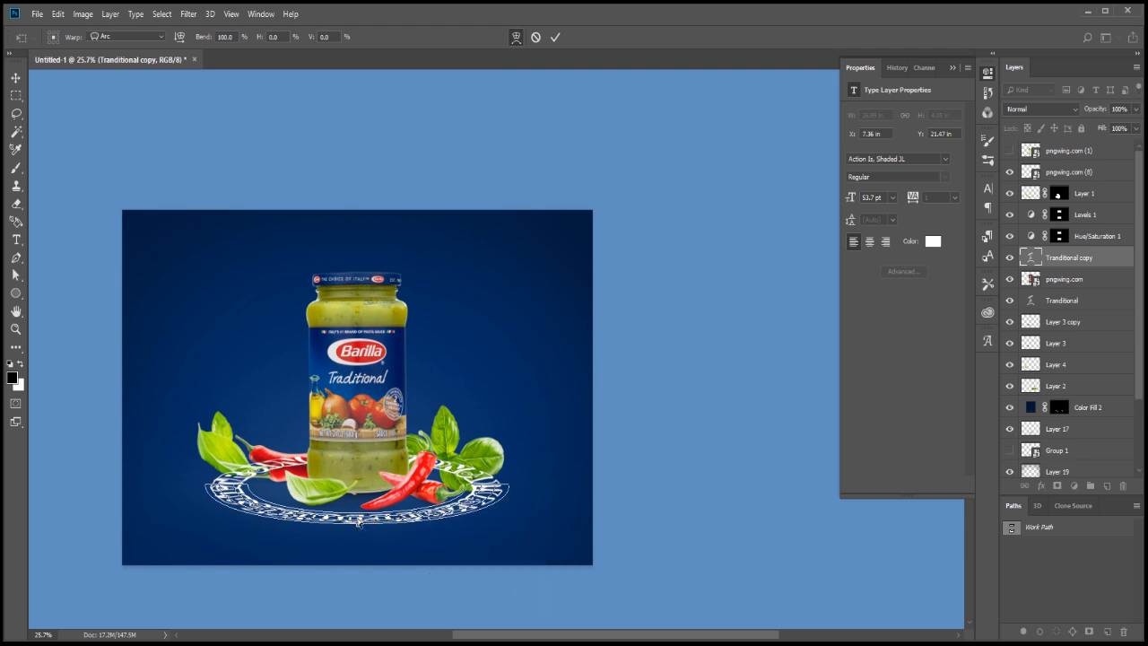
click(516, 38)
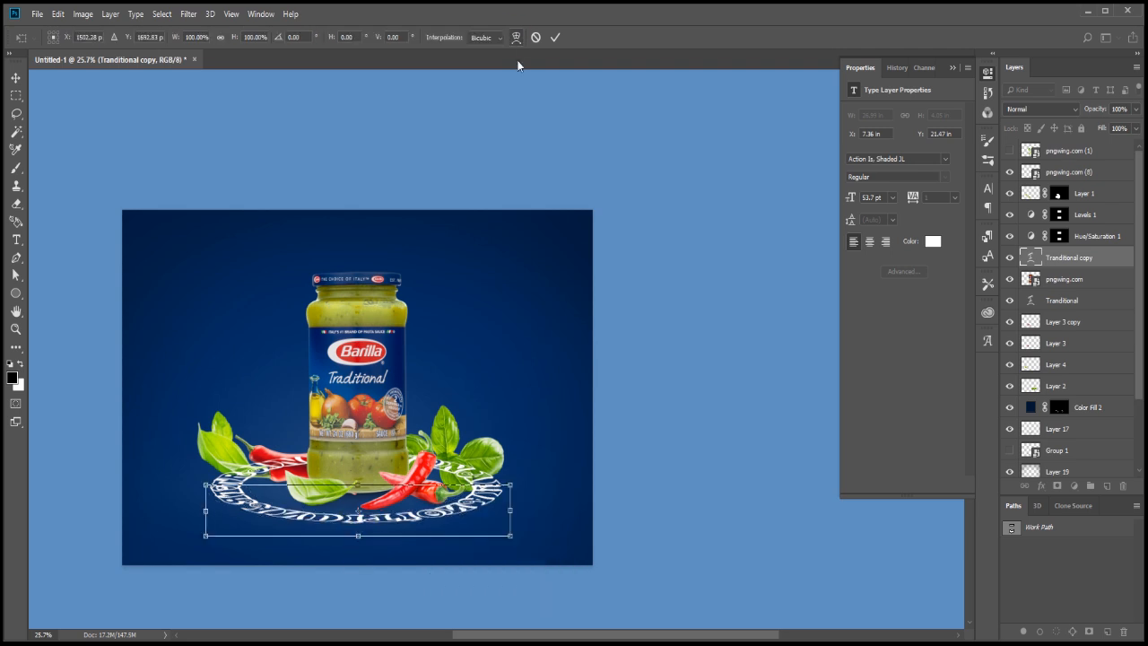
click(515, 40)
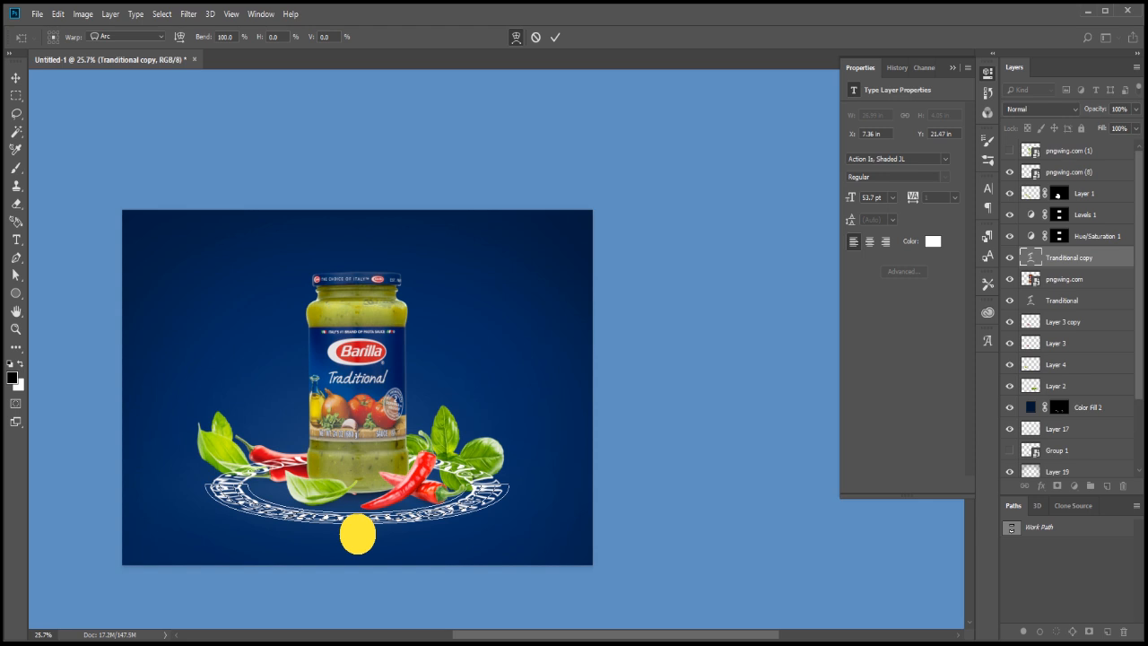
mouse_move(358, 547)
mouse_down()
mouse_move(357, 512)
mouse_move(356, 543)
mouse_up()
key(Return)
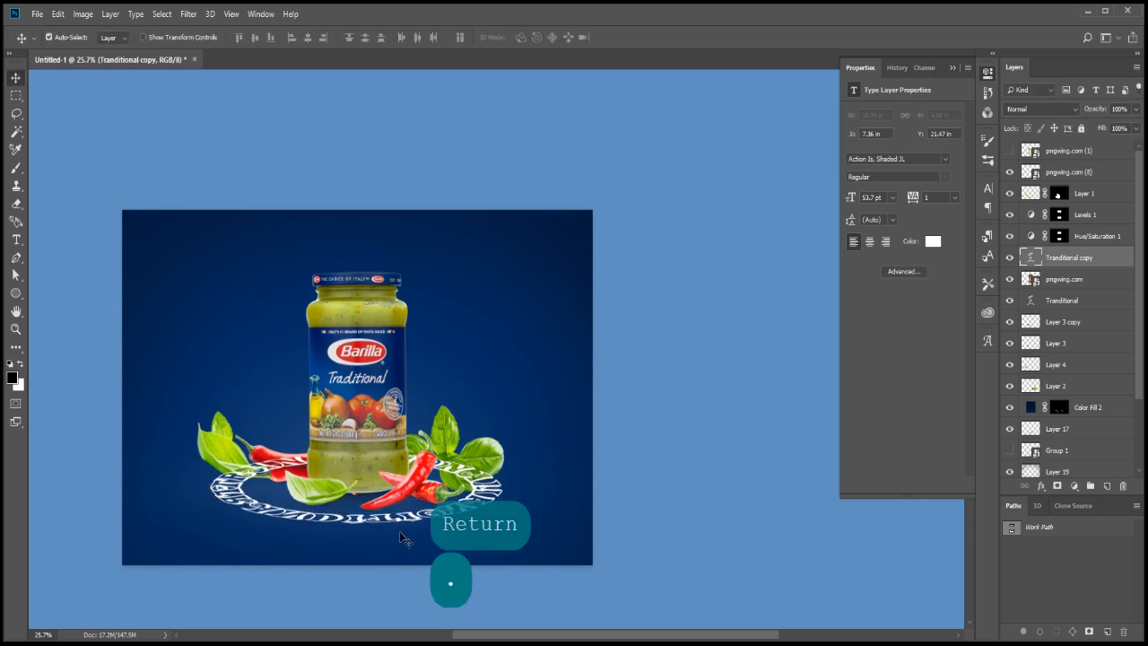
- Move the upper arc's text layer, Tranditional, beneath Layer 2 so it runs behind the leaves and chilies
scroll(380, 401, down, 3)
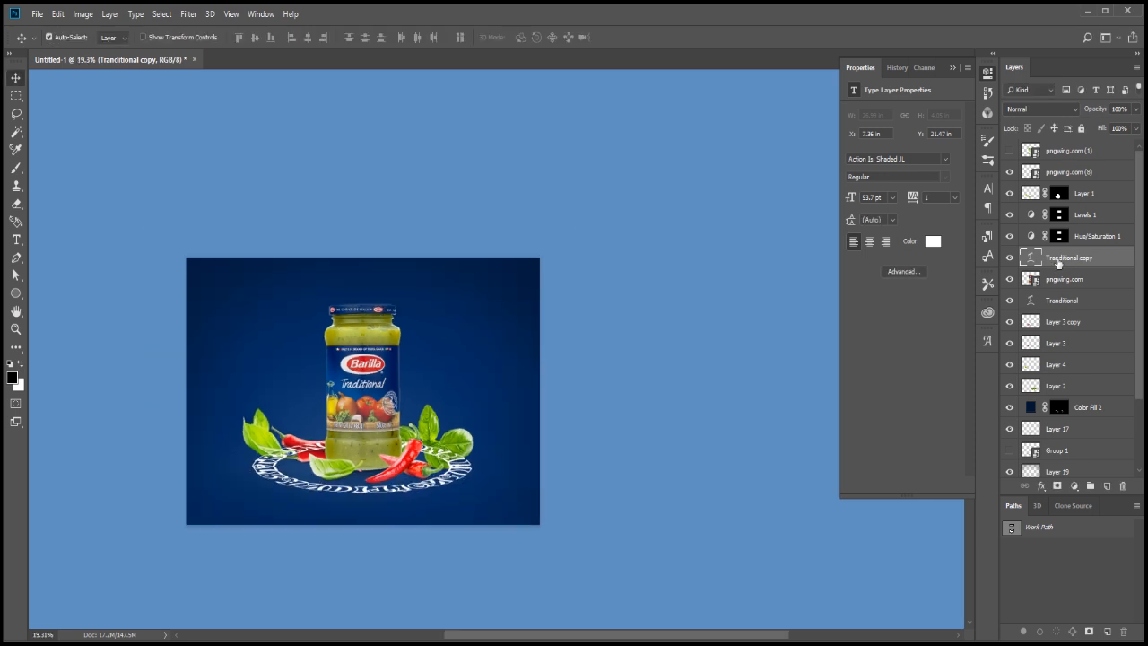
click(1062, 301)
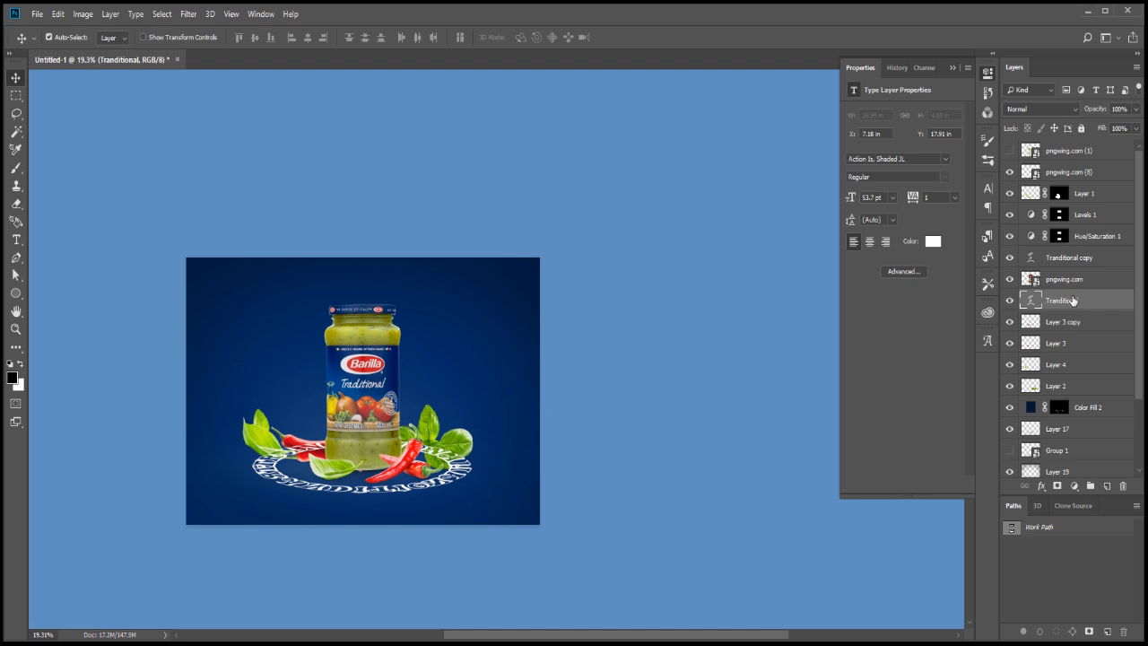
drag(1073, 301, 1069, 391)
scroll(406, 429, down, 2)
scroll(362, 425, up, 5)
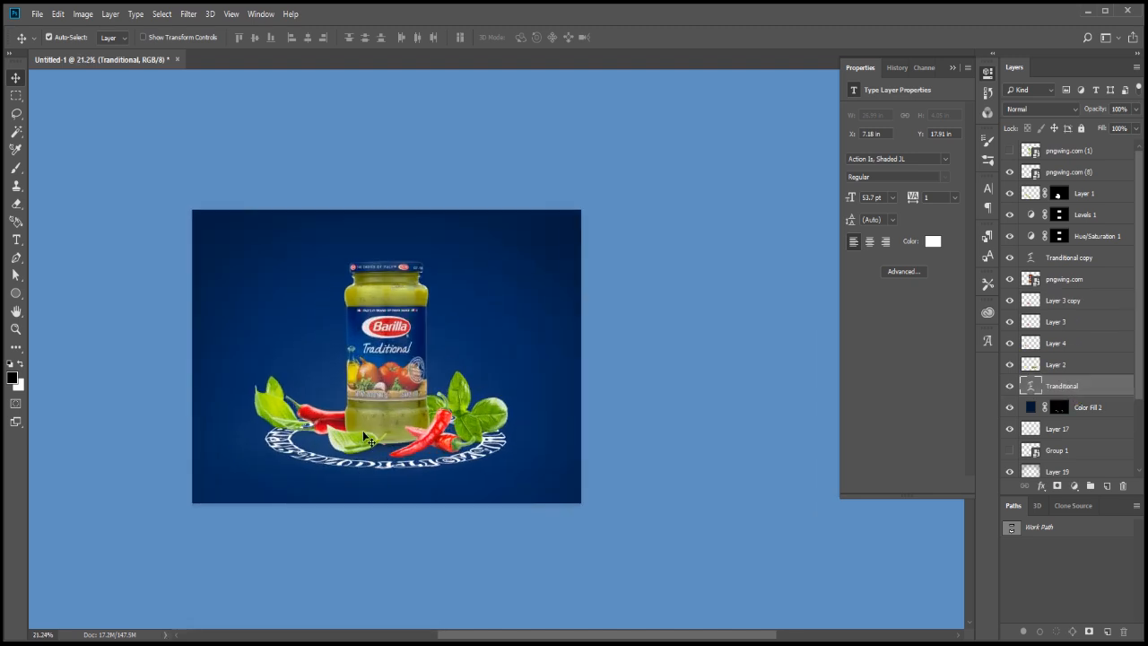
scroll(363, 426, down, 2)
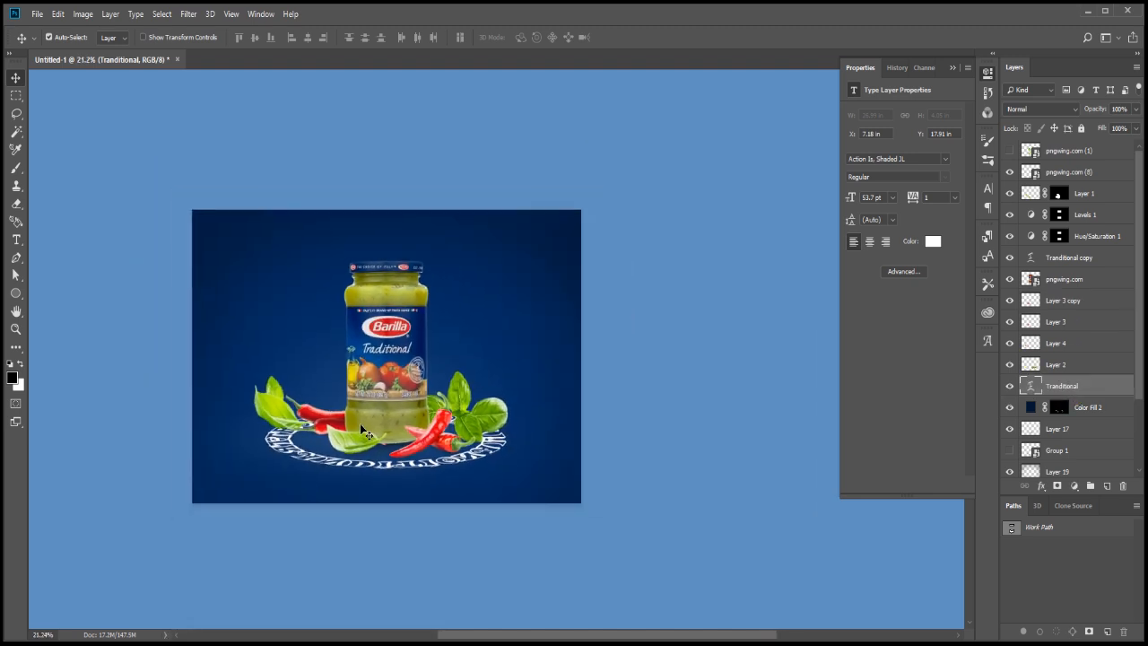
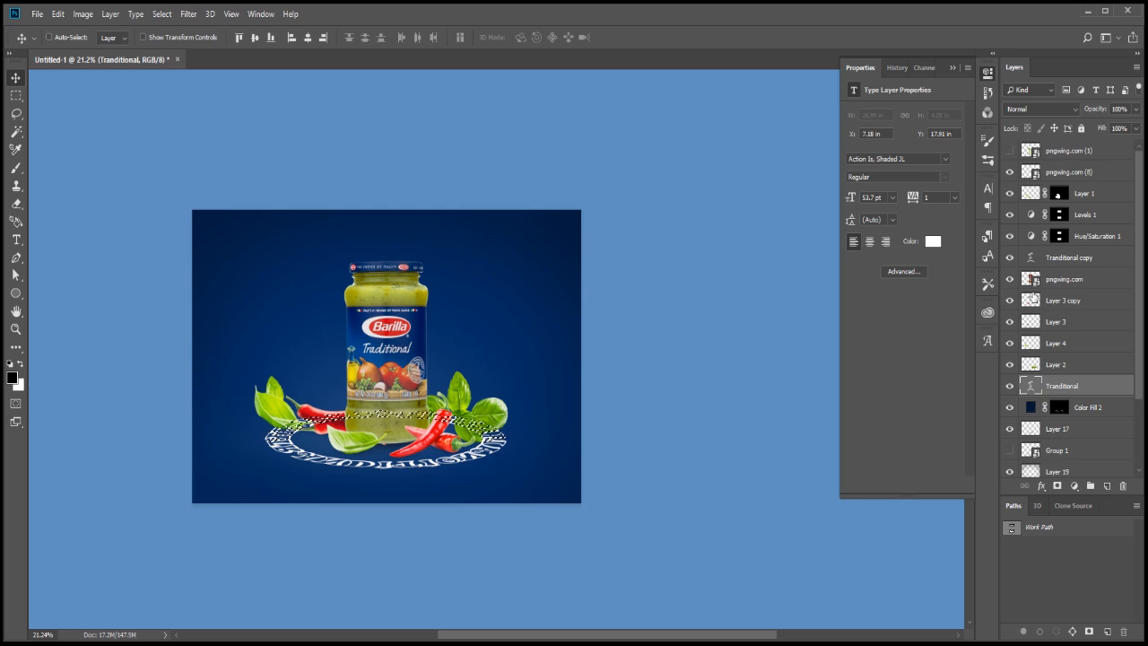
- Load the outlines of both text layers as one selection and feather it by 5
ctrl+shift+click(1030, 258)
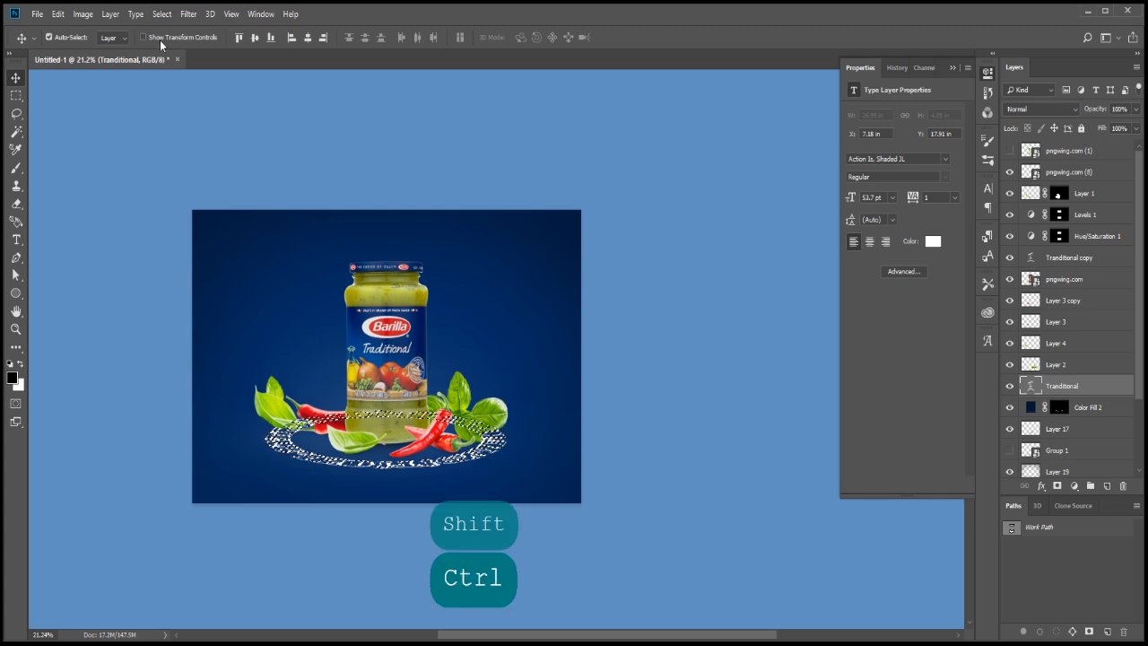
key(shift+F6)
text(5)
key(Return)
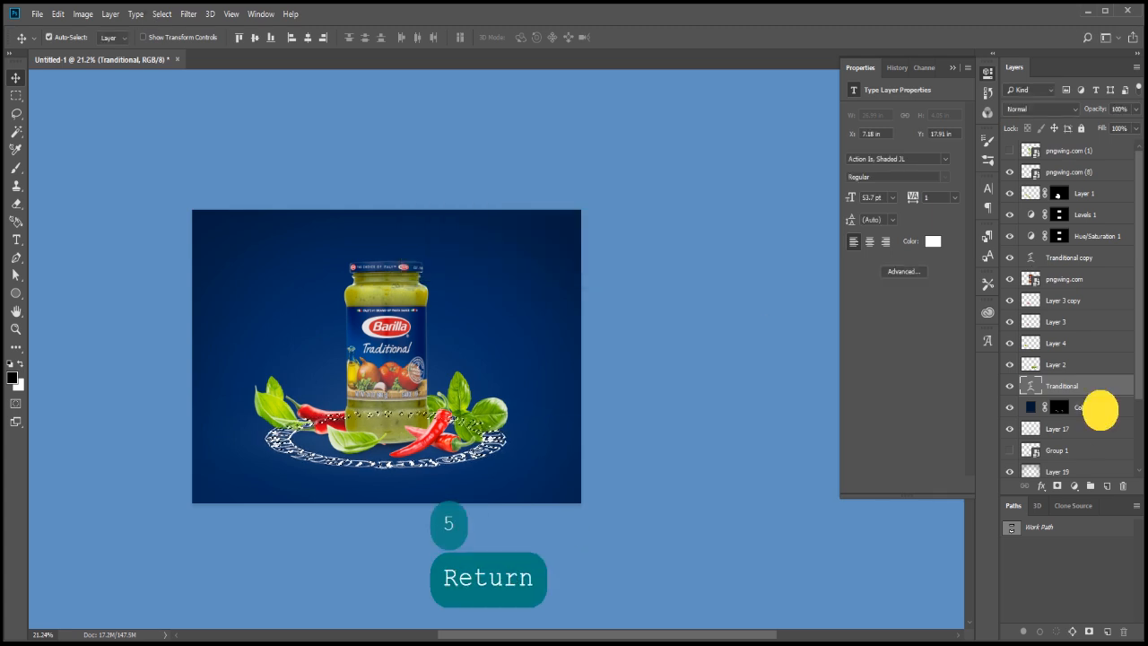
- Fill the feathered selection with a Solid Color layer above Color Fill 2, using the dark blue sampled from the background
click(1101, 410)
click(1075, 485)
click(1090, 231)
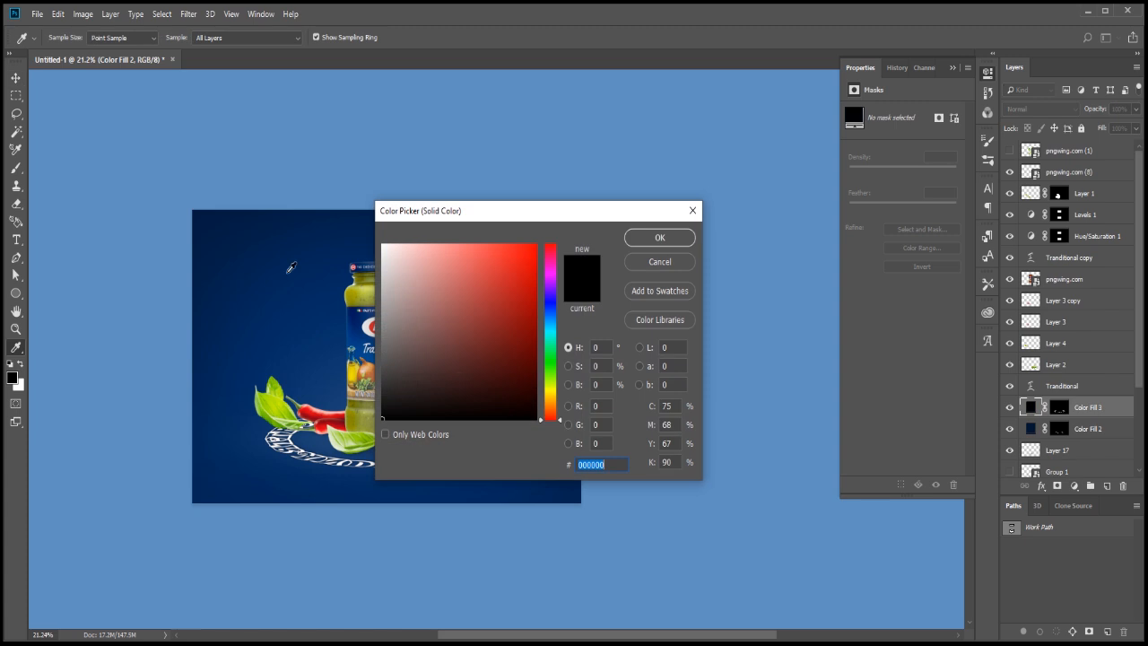
click(214, 242)
click(660, 237)
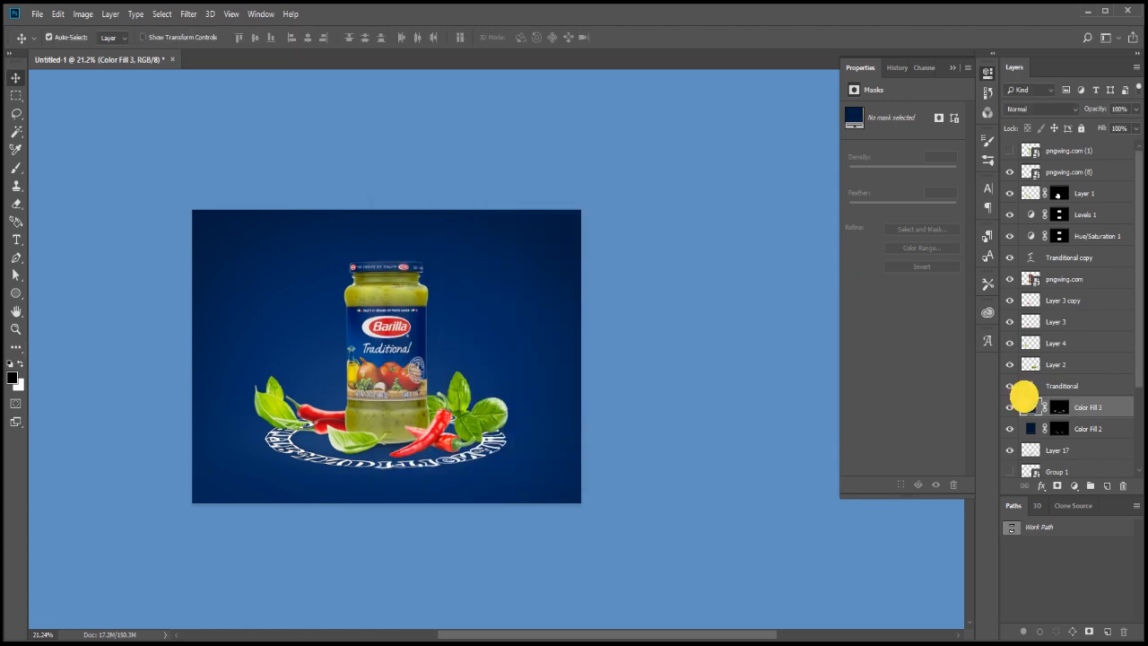
- Apply a Gaussian Blur with a 15-pixel radius to the layer mask of Color Fill 3
click(1023, 395)
click(188, 13)
mouse_move(206, 170)
click(373, 216)
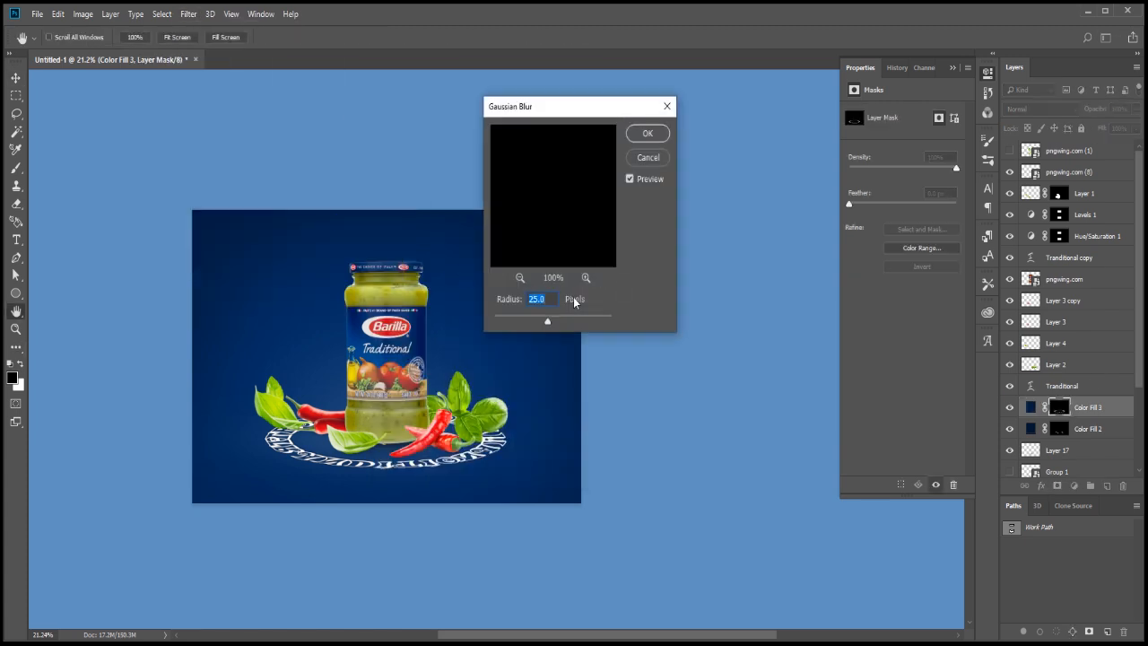
text(15)
key(Return)
click(1076, 410)
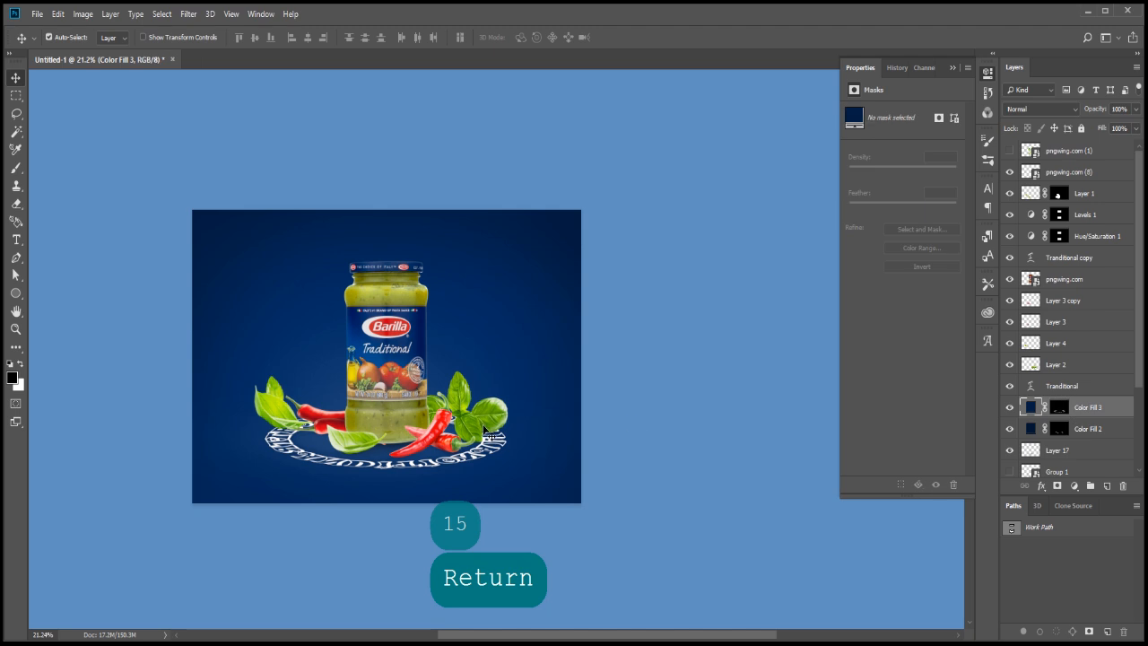
- Change the Color Fill 3 shadow beneath the ring text to a near-black colour
scroll(337, 471, up, 5)
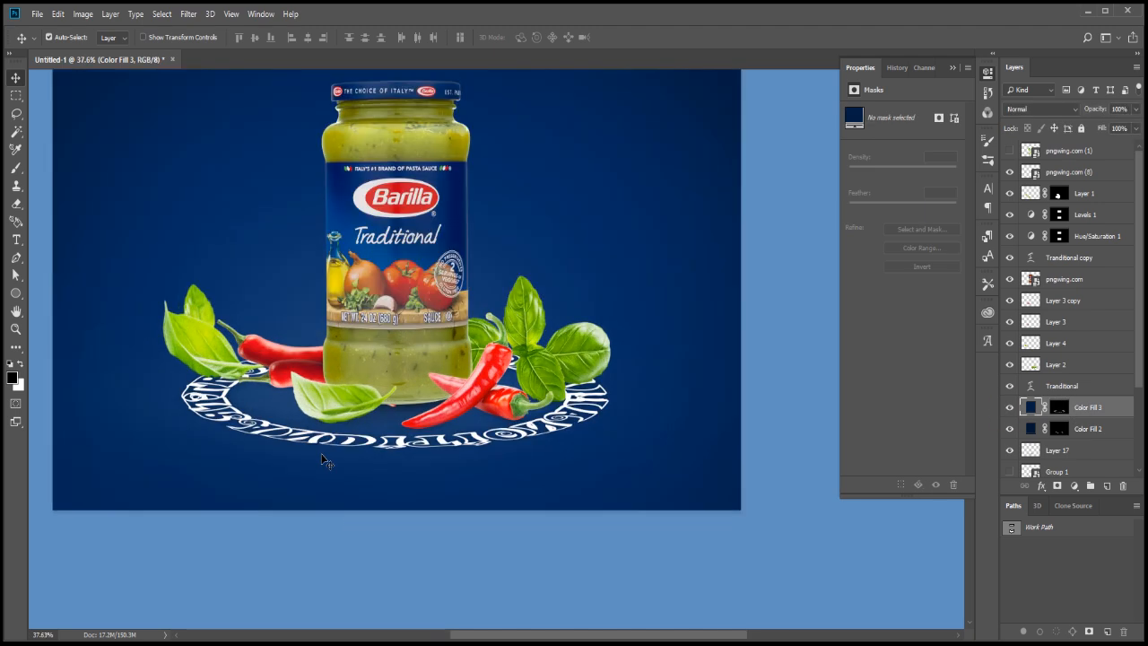
double_click(1030, 407)
click(659, 238)
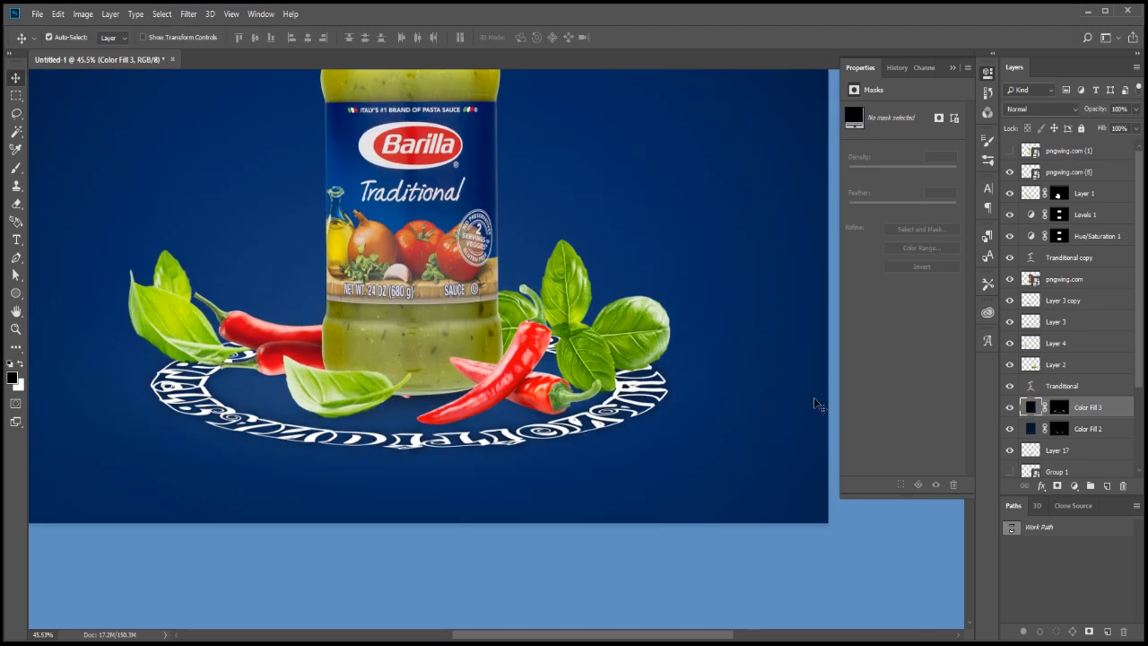
scroll(476, 366, down, 5)
key(ctrl+t)
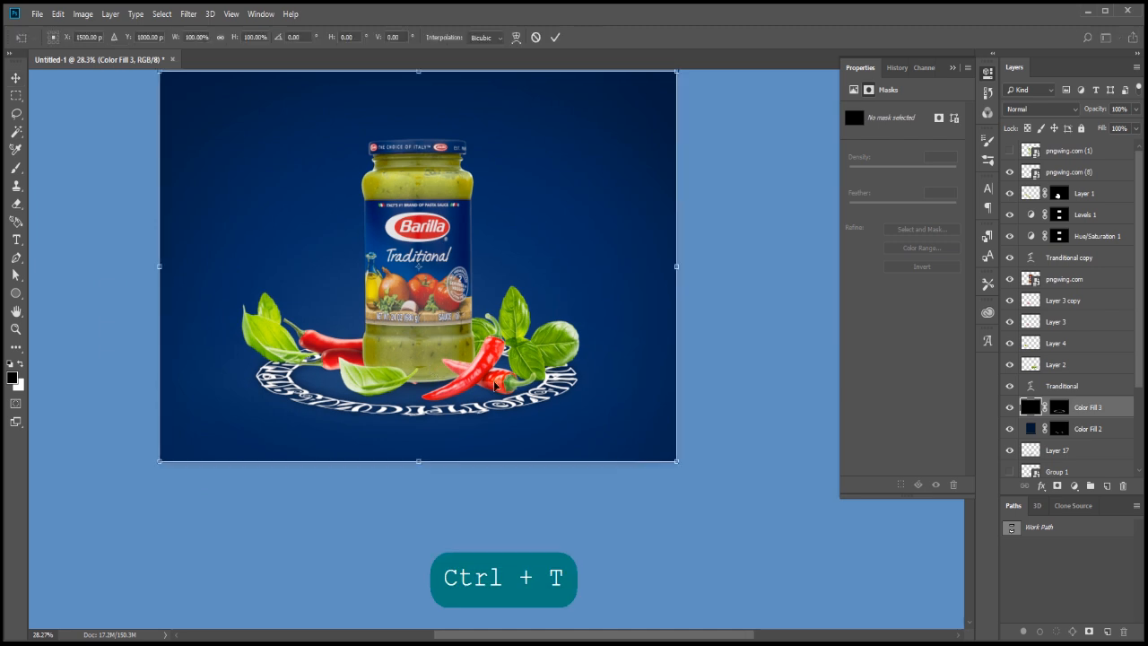
key(Return)
scroll(518, 384, up, 2)
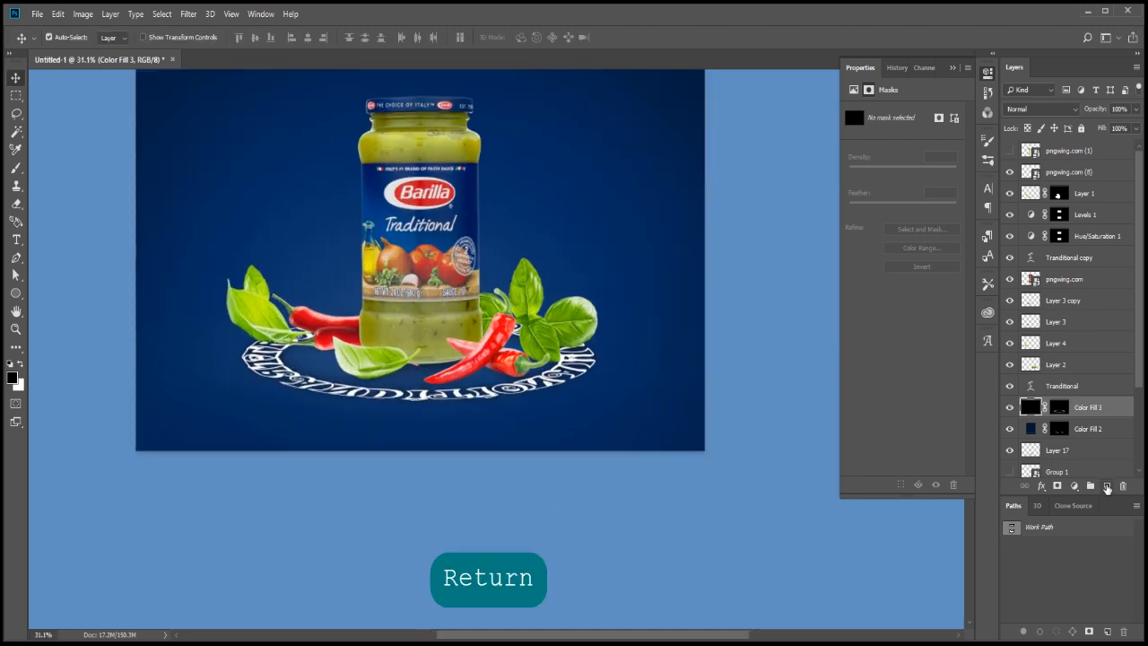
- Add a new layer above Color Fill 3 and paint a soft black dot beside the jar with a 150-size brush at 100% opacity
click(1107, 487)
key(b)
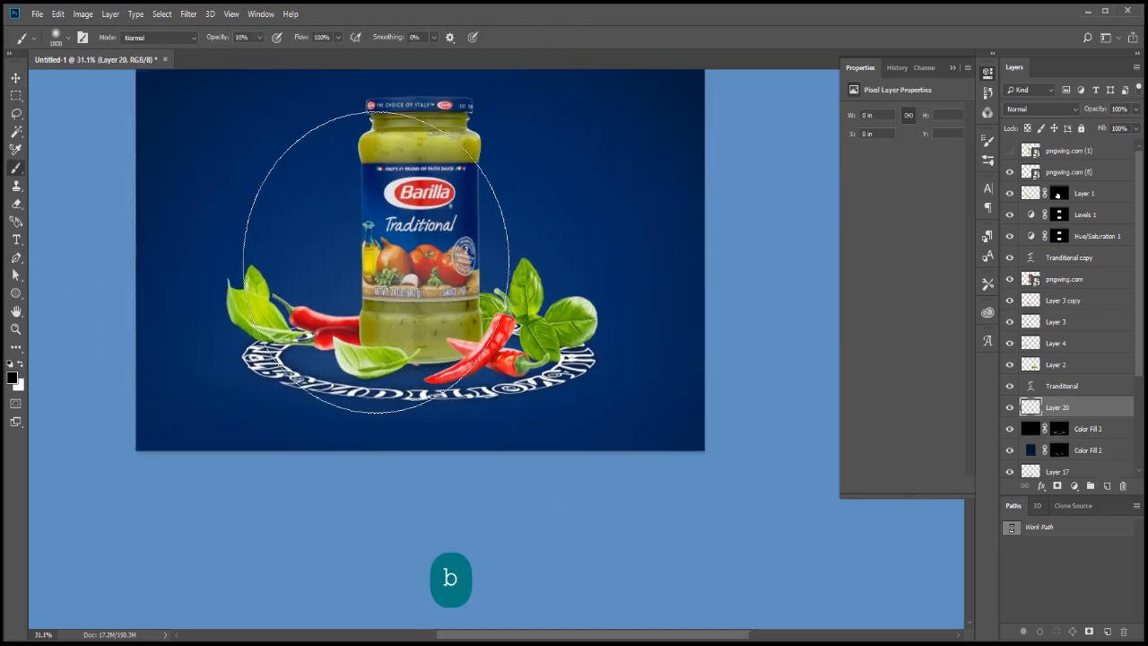
right_click(492, 217)
click(322, 253)
key(ctrl+z)
key(x)
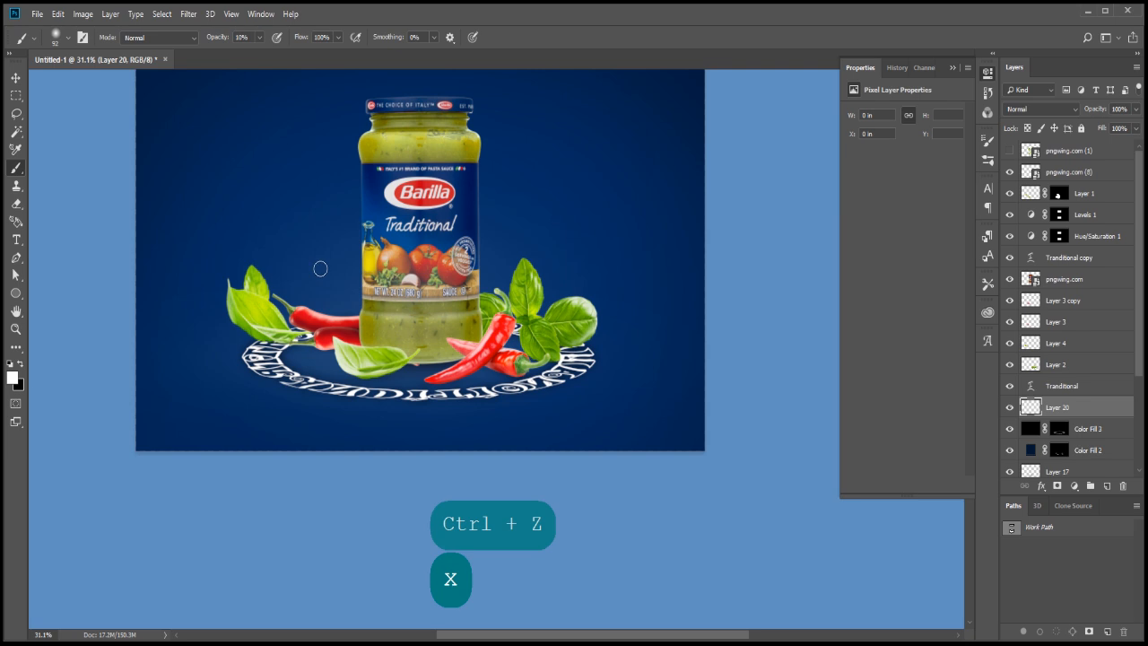
key(x)
click(320, 261)
key(bracketright)
key(bracketright)
key(bracketright)
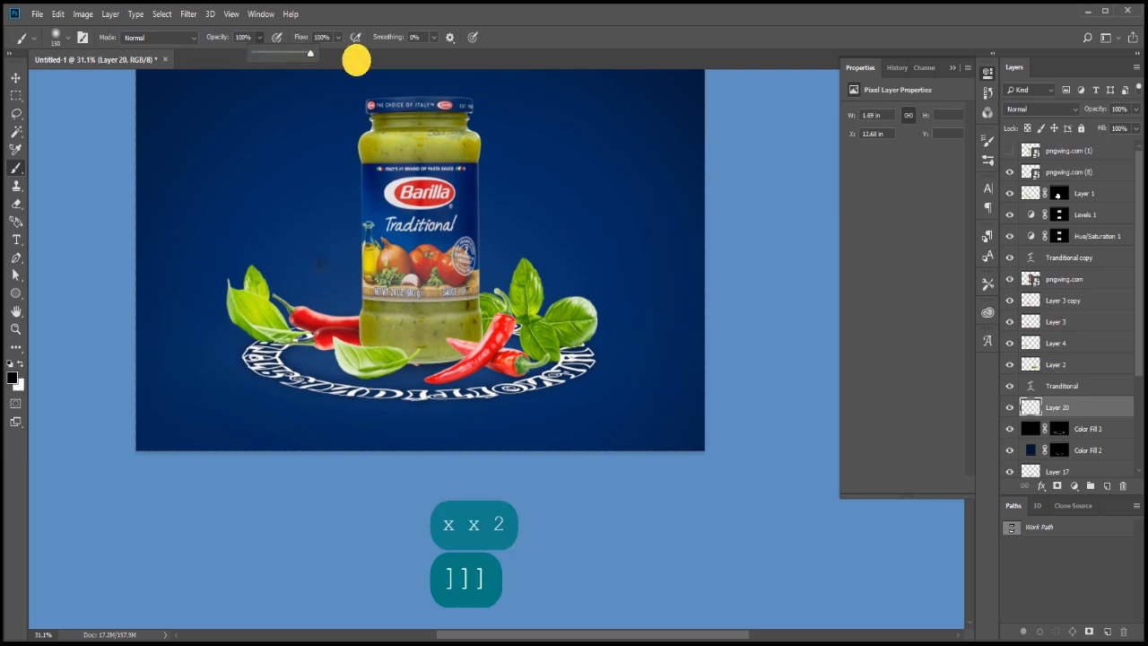
click(320, 259)
- Stretch the black dot into a flat shadow about 50 in wide and centre it beneath the jar and text ring
key(ctrl+t)
mouse_move(344, 259)
mouse_down()
mouse_move(482, 260)
mouse_move(428, 371)
mouse_move(419, 316)
mouse_up()
drag(576, 371, 687, 371)
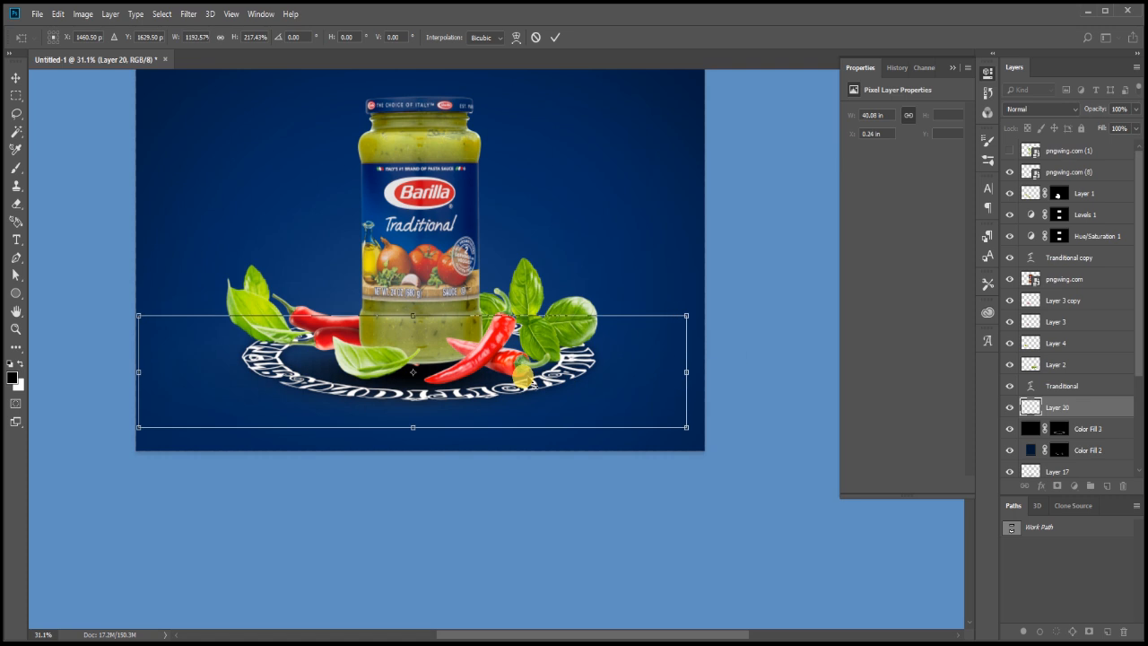
drag(534, 386, 525, 376)
mouse_move(419, 419)
mouse_down()
mouse_move(429, 409)
mouse_move(438, 421)
mouse_up()
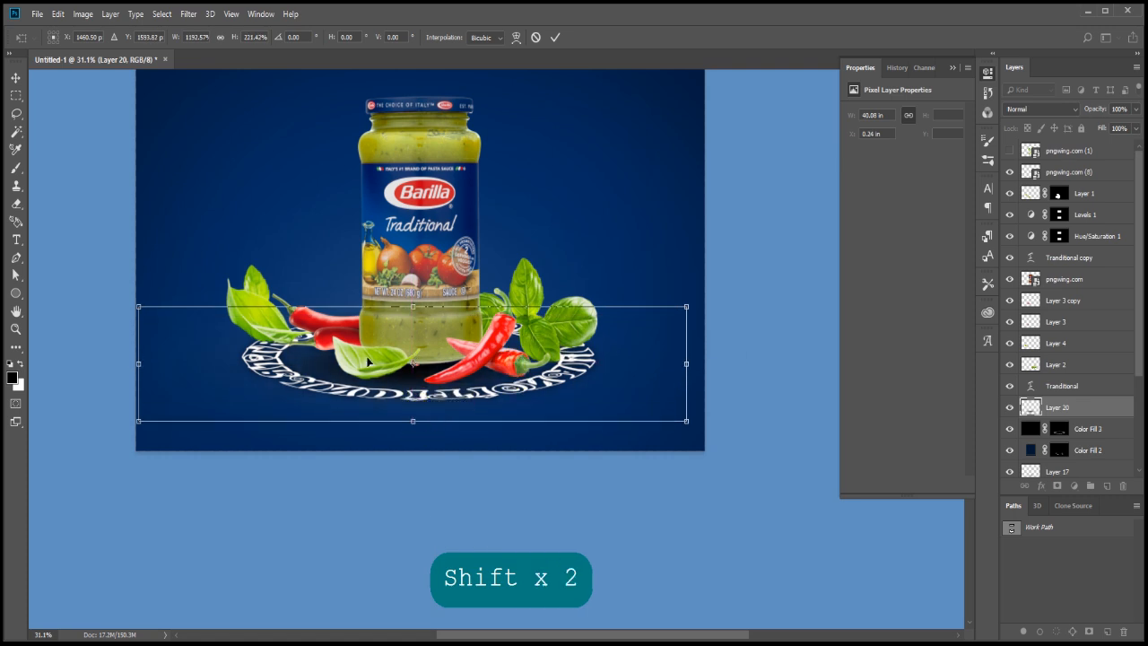
drag(686, 364, 761, 369)
key(Return)
- Set the shadow layer, Layer 20, to Multiply blending with 52% opacity
click(1040, 108)
click(1066, 144)
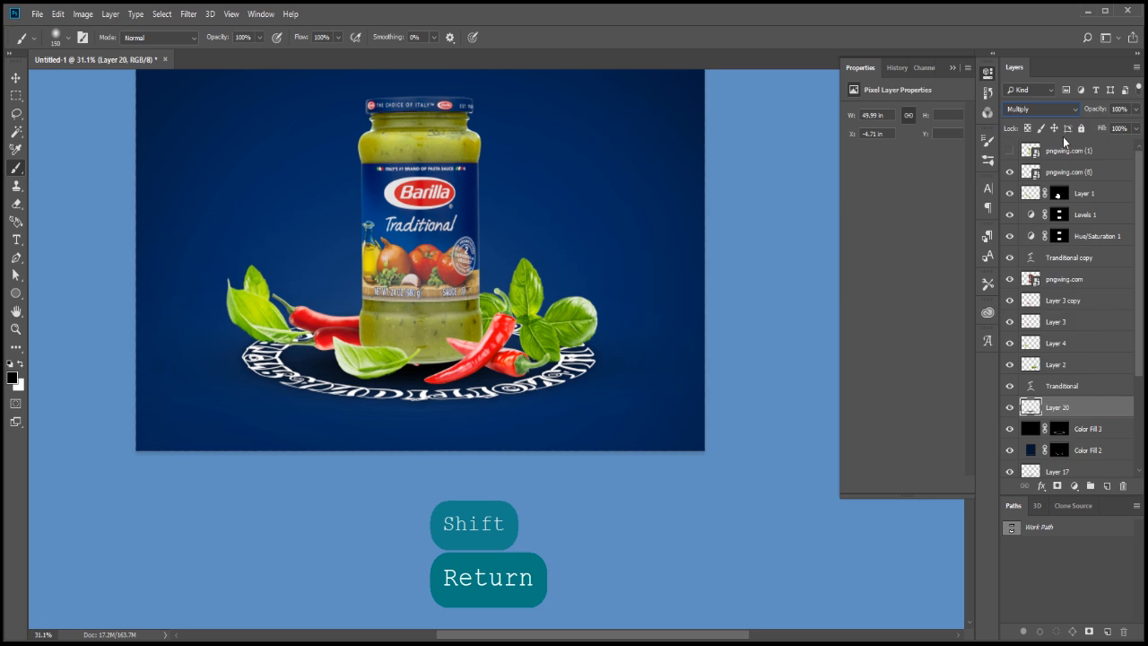
drag(1100, 108, 1083, 109)
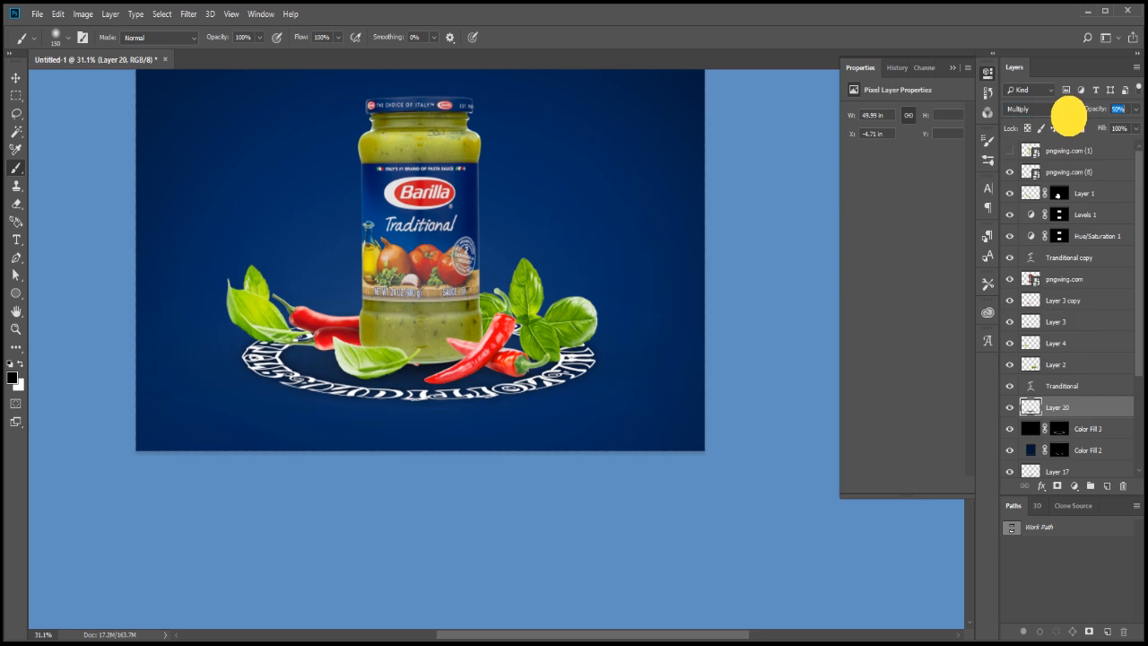
key(Return)
key(Return)
scroll(439, 328, down, 3)
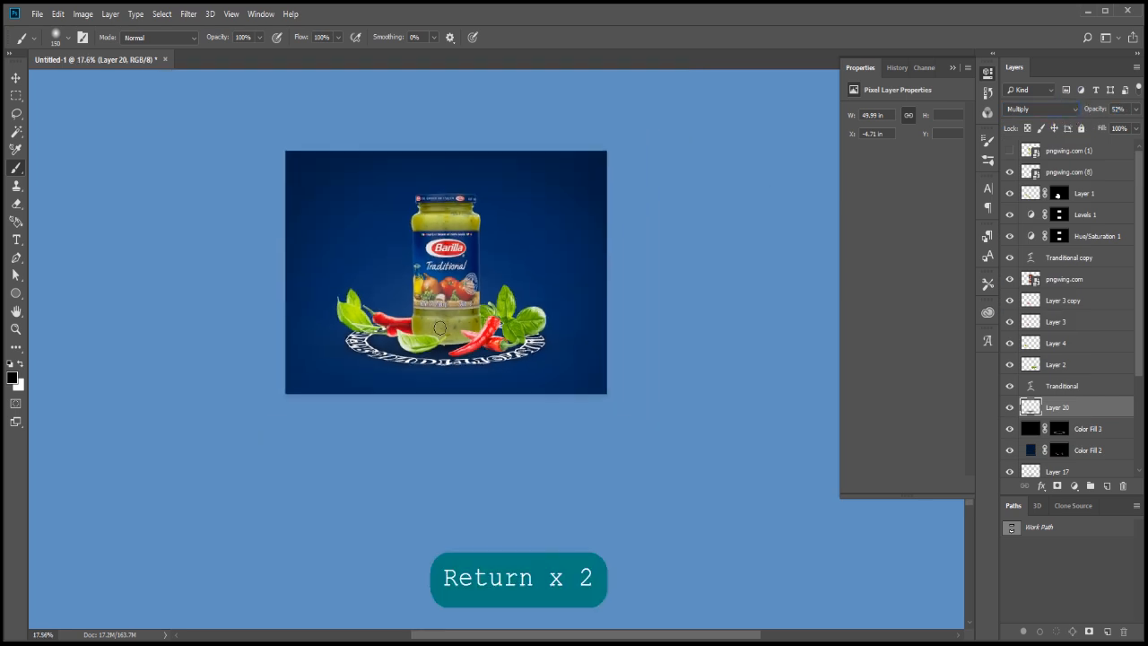
scroll(490, 339, up, 3)
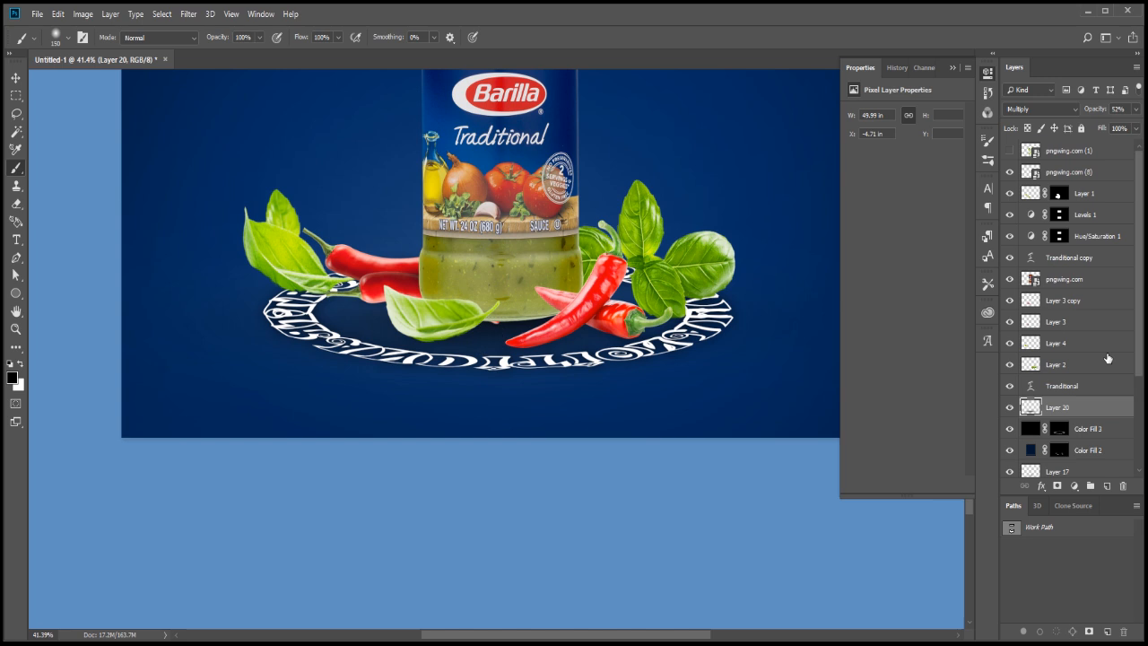
- Change the font of the Tranditional copy text layer above pngwing.com to Bebas
click(1071, 259)
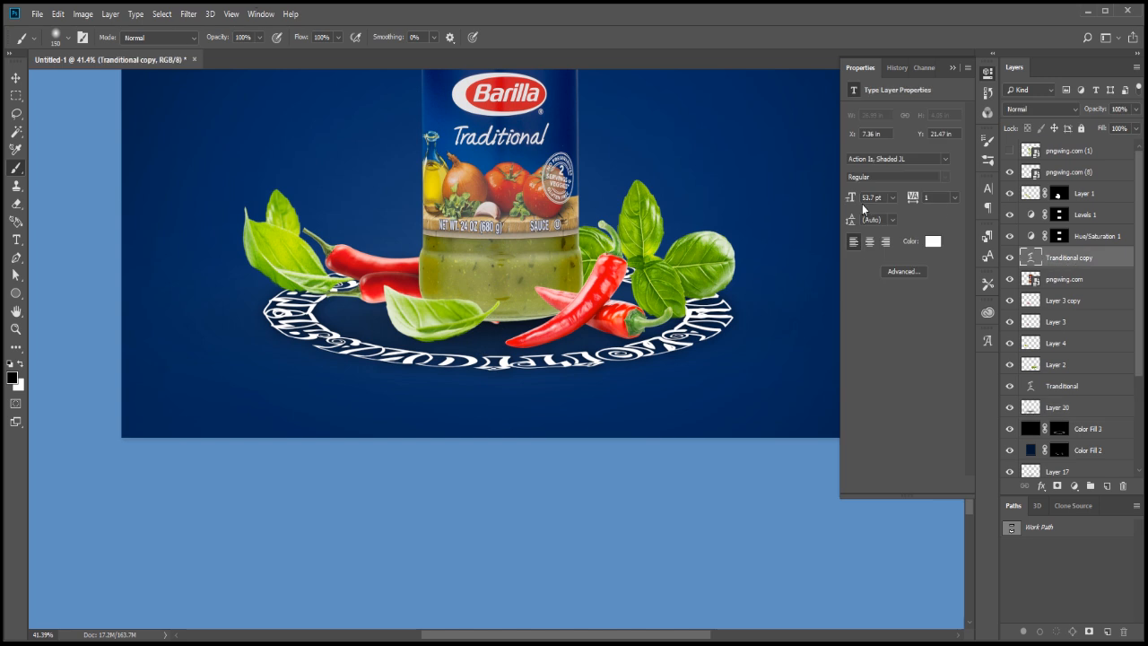
click(987, 187)
click(913, 205)
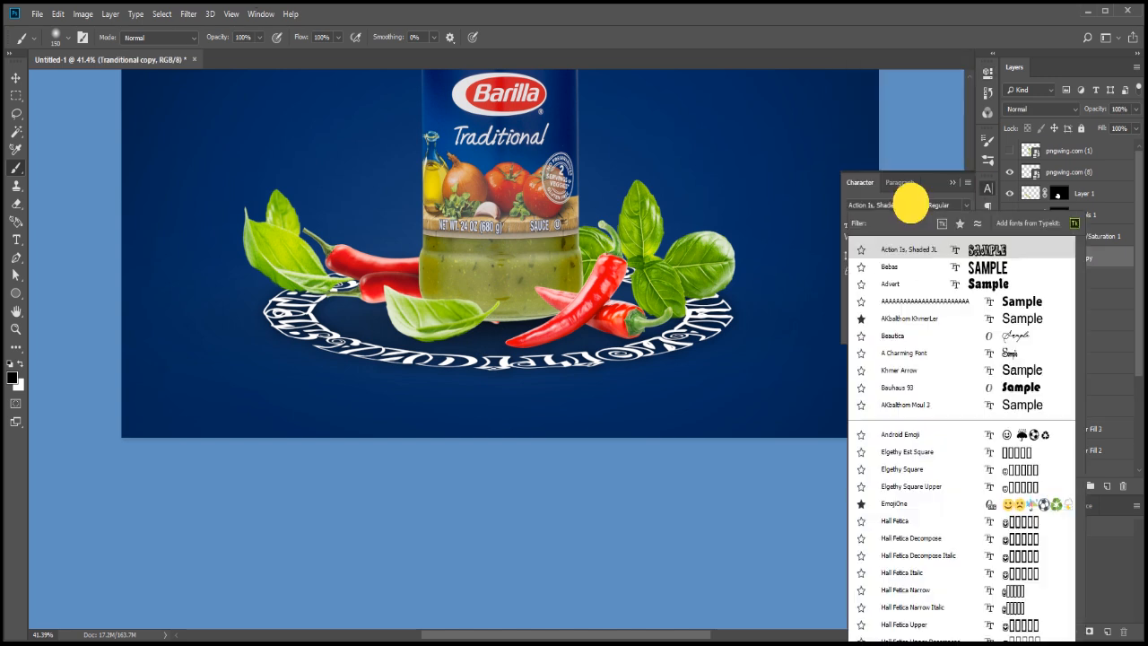
click(1020, 267)
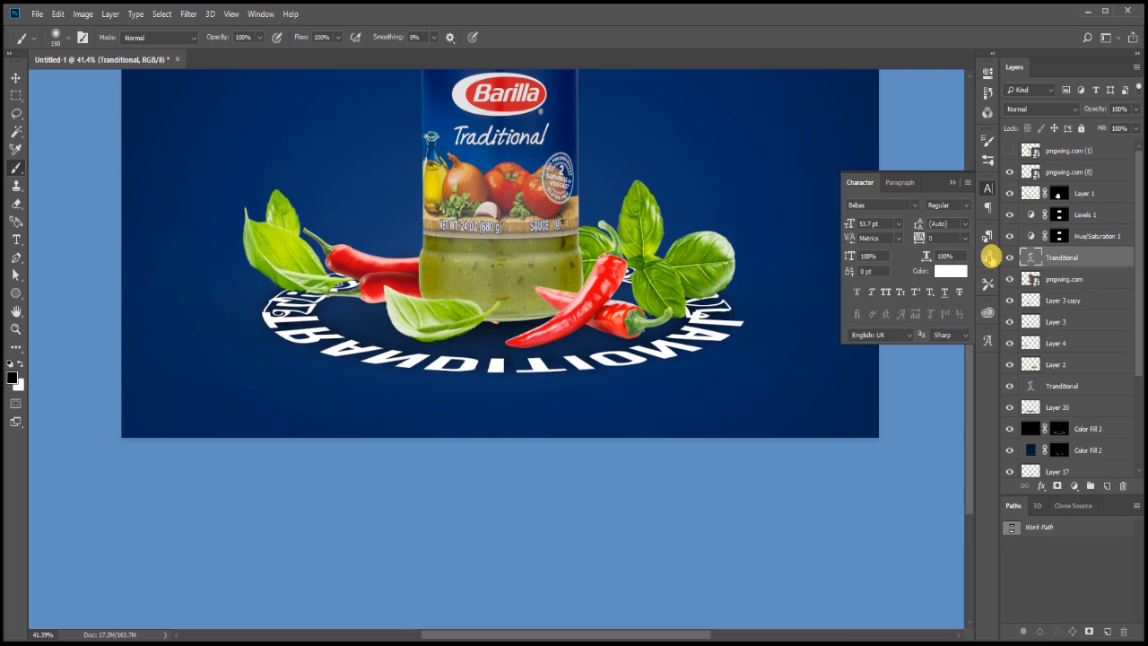
- Apply the same Bebas font to the other Tranditional text layer, just above Layer 20
key(ctrl+c)
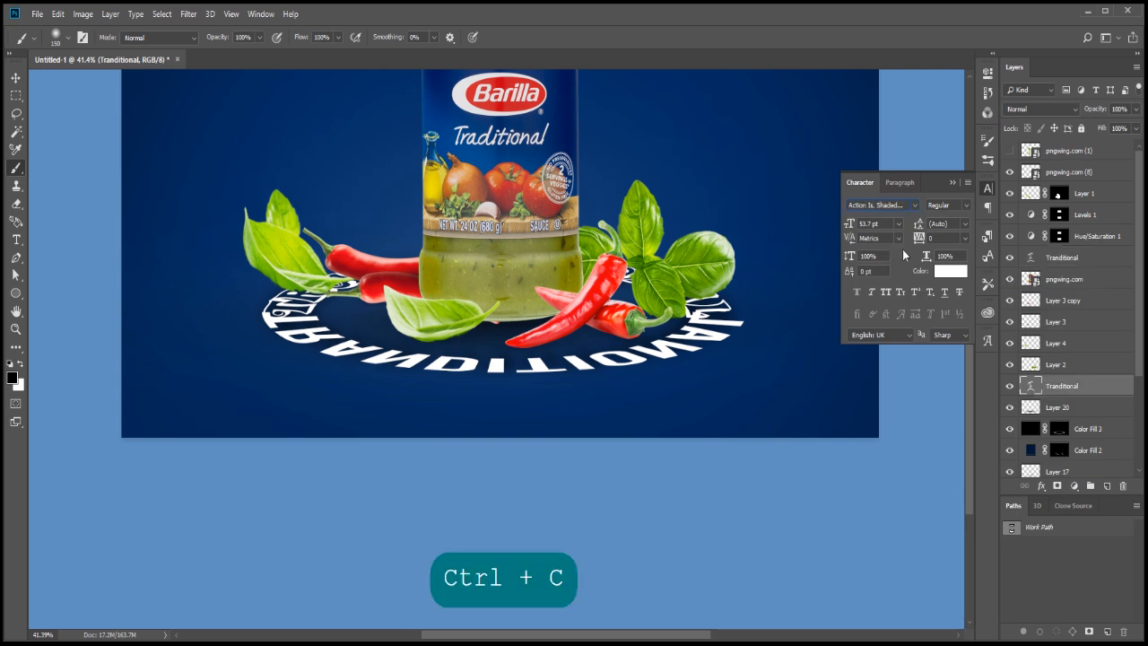
key(ctrl+a)
key(ctrl+v)
key(Return)
click(1051, 386)
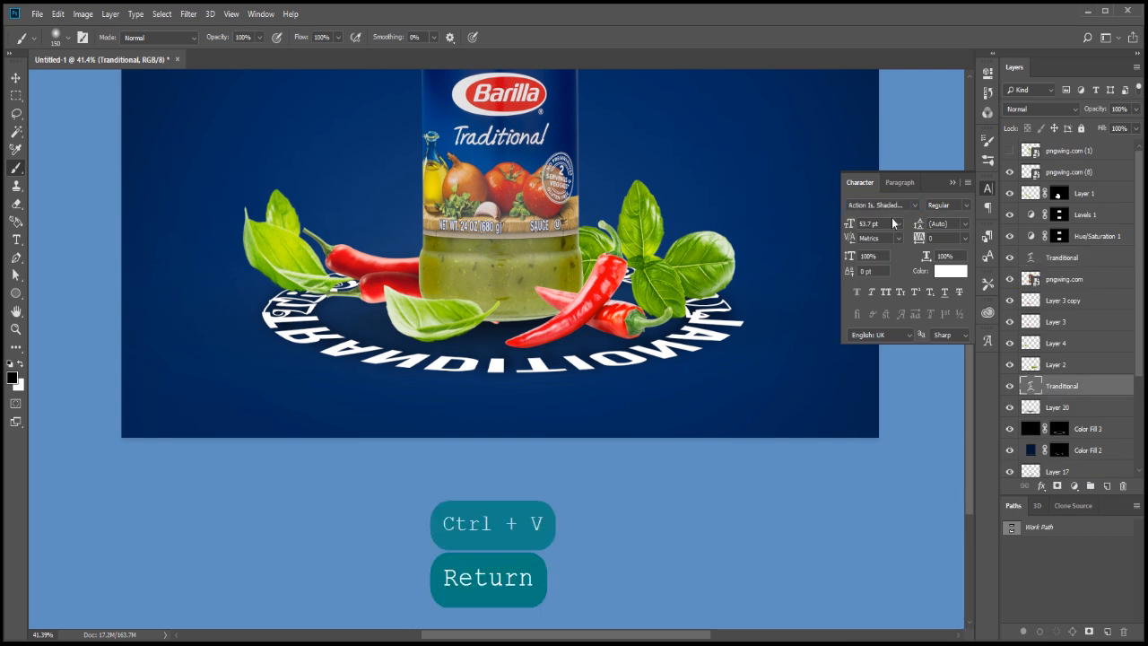
click(894, 206)
key(ctrl+a)
key(ctrl+v)
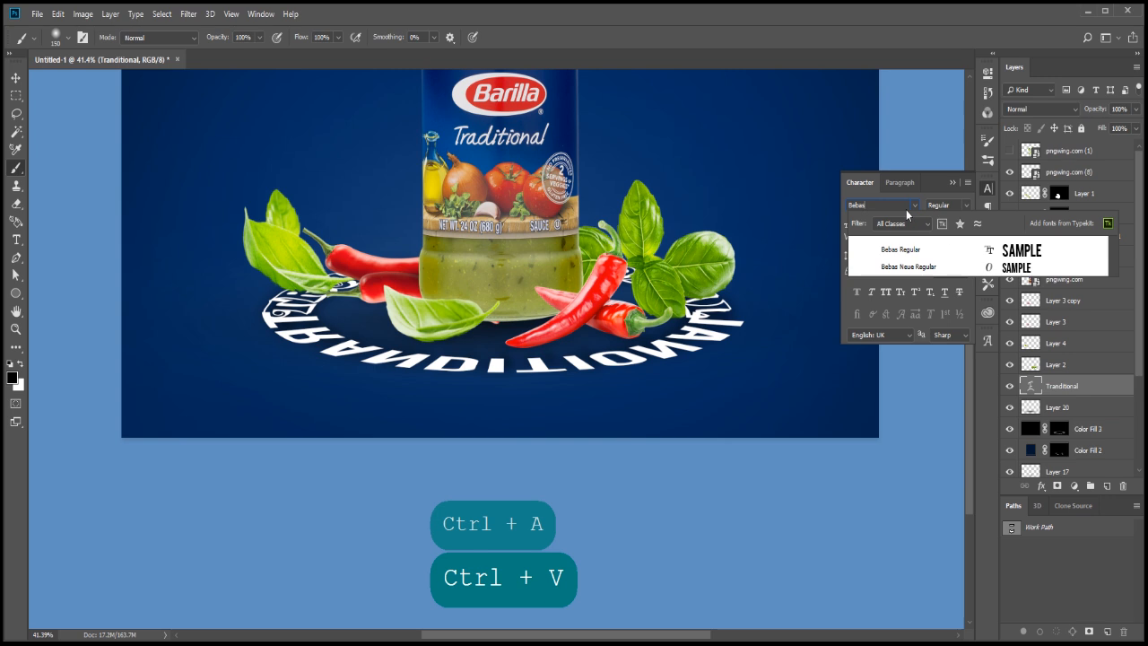
key(Return)
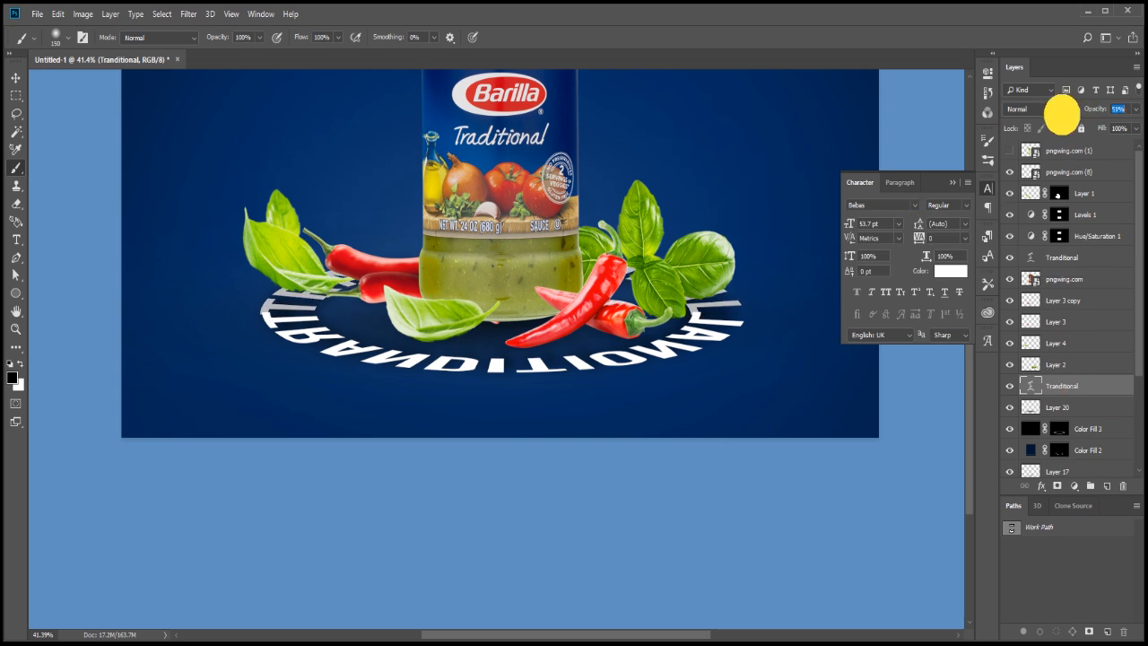
- Lower both Tranditional text layers to 50% opacity
key(Return)
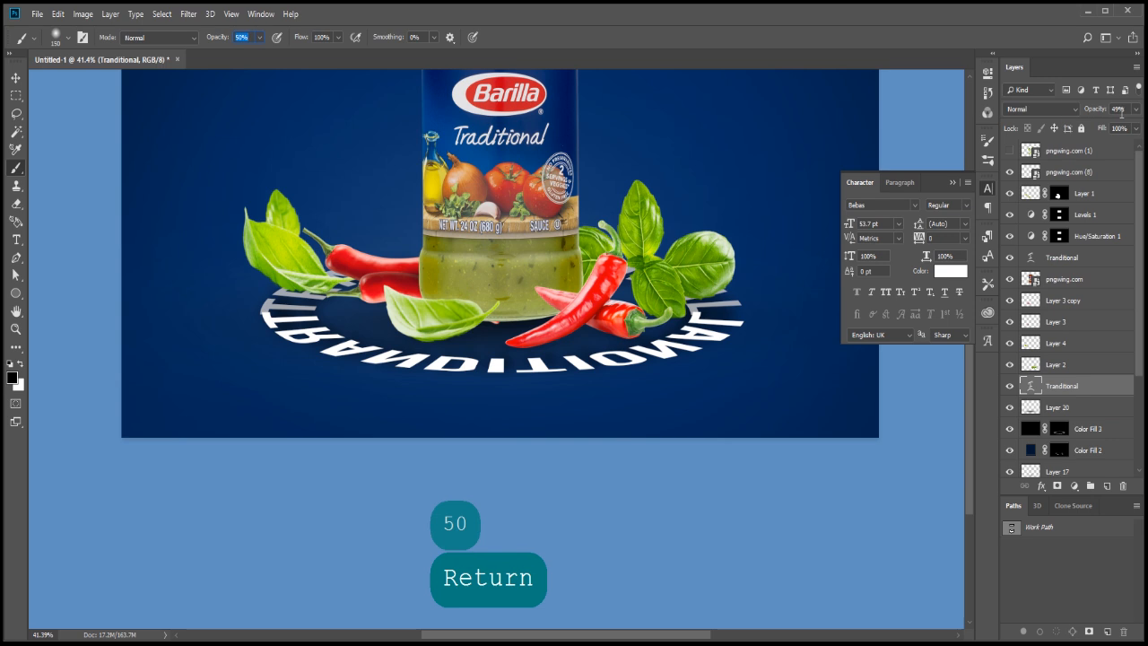
click(1086, 109)
text(50)
key(Return)
click(1059, 261)
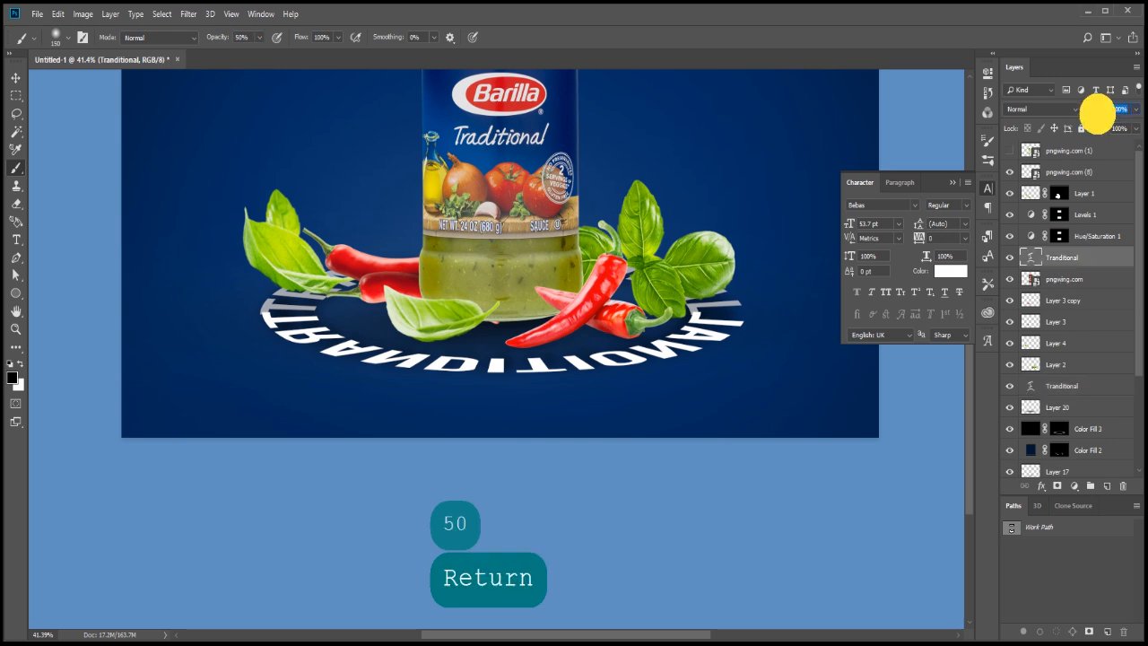
key(Return)
- Nudge the upper Tranditional text layer about 11 px down and 6 px left to align its letters with the other half of the ring
scroll(705, 318, up, 1)
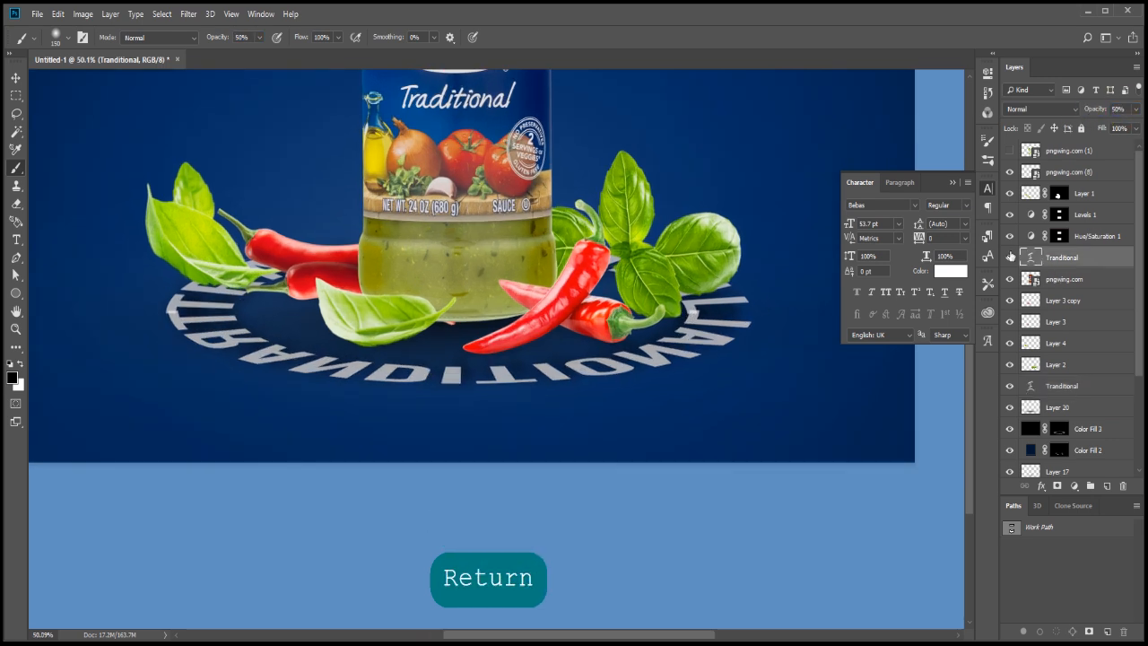
key(ctrl+t)
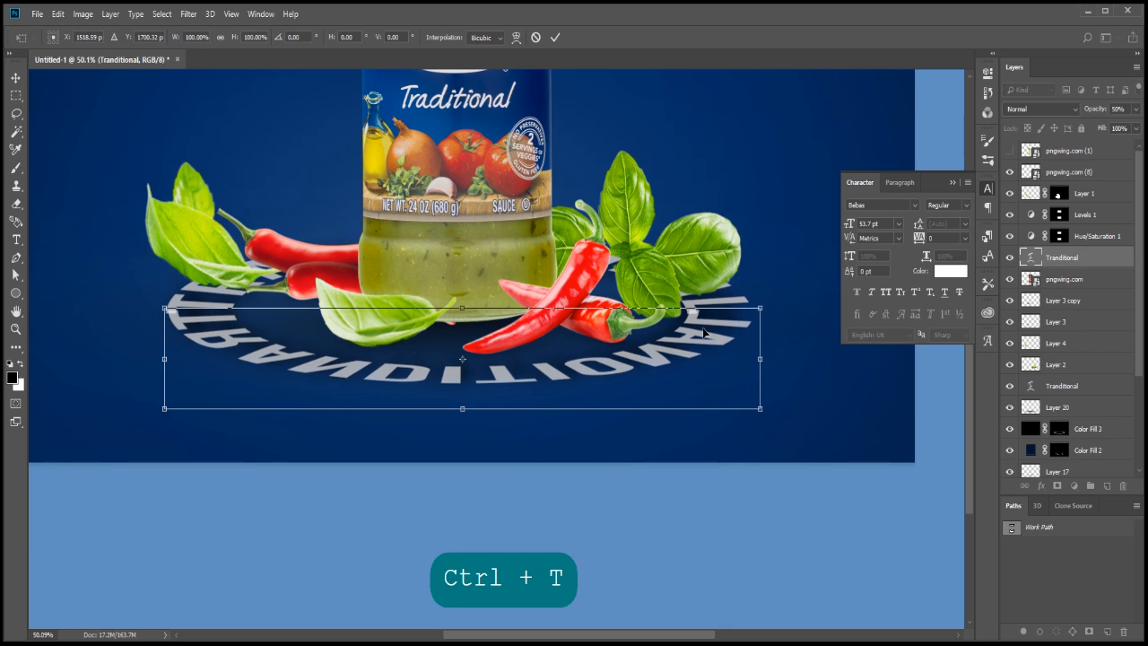
key(Down)
key(Down)
key(Down)
key(Down)
scroll(706, 314, up, 3)
scroll(705, 314, up, 4)
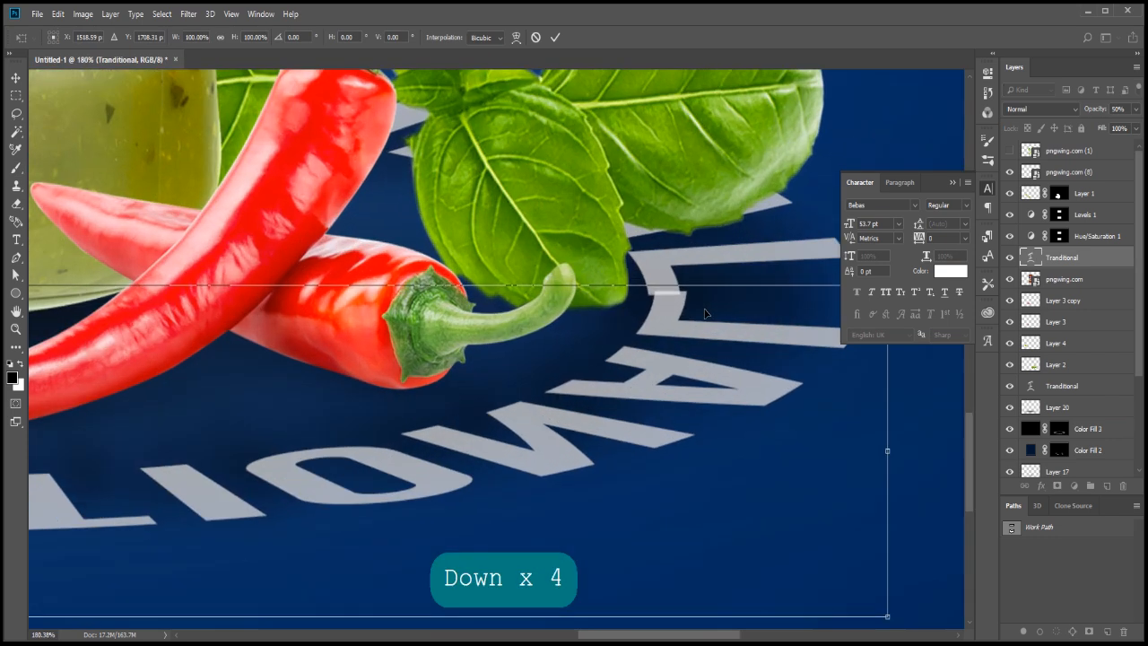
key(Left)
key(Left)
key(Down)
key(Down)
key(Down)
key(Down)
key(Down)
key(Down)
key(Down)
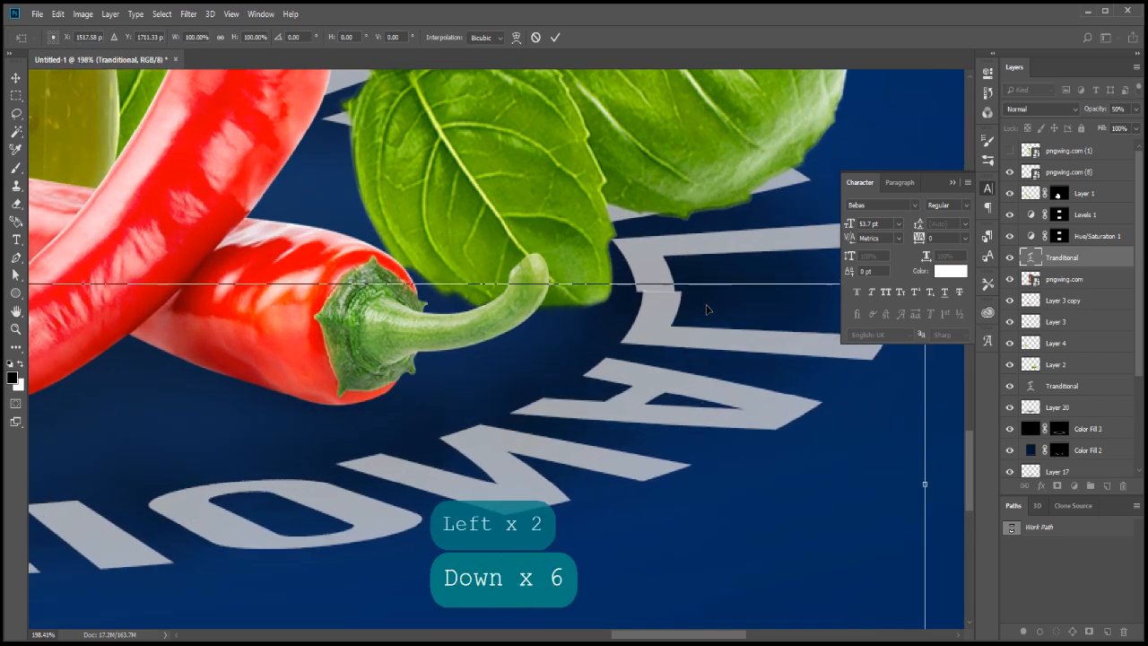
key(Up)
key(Left)
key(Left)
key(Left)
key(Left)
key(Left)
key(Left)
key(Left)
key(Left)
key(Left)
key(Left)
key(Left)
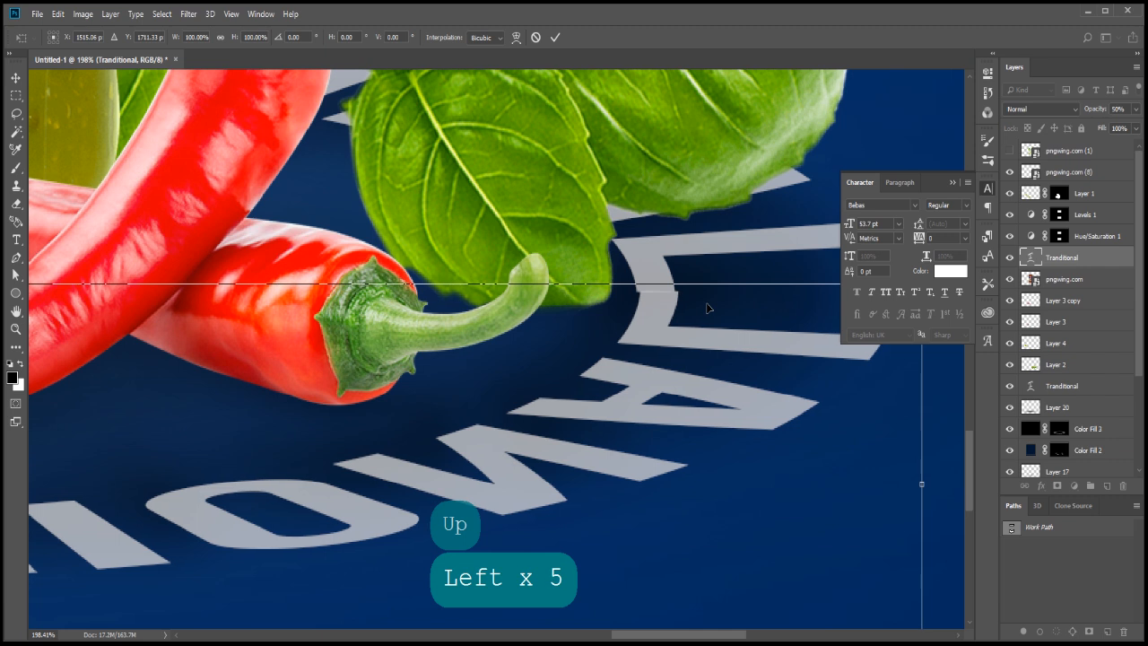
key(Down)
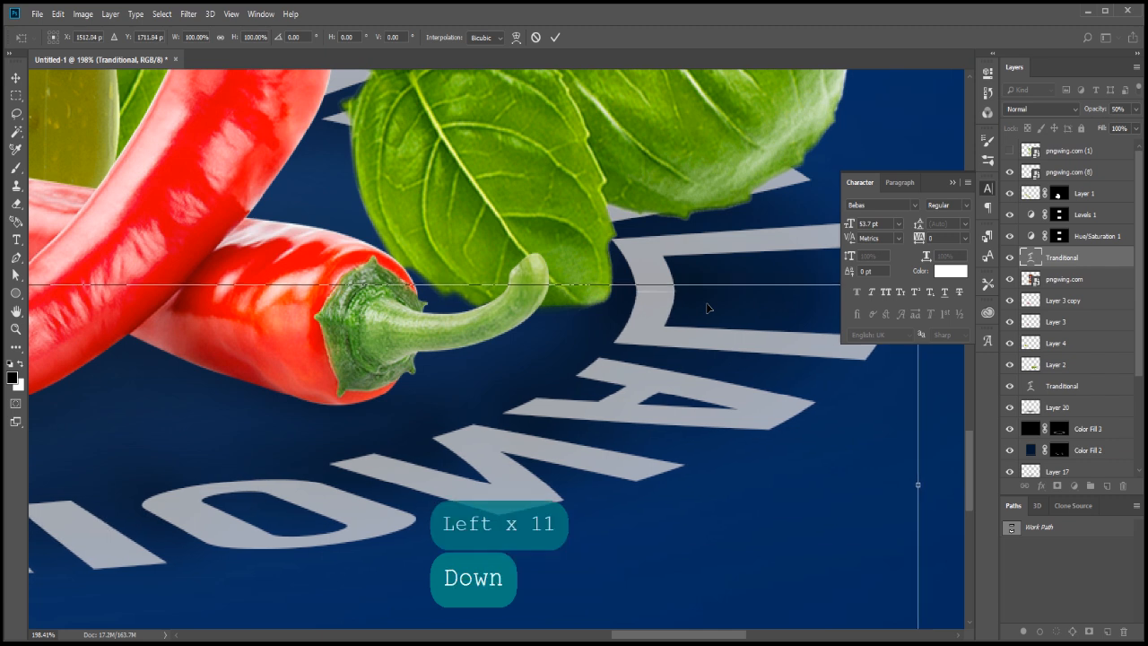
key(Up)
- Adjust the front text's left corner slightly to meet the back half of the ring, and apply the transform
key(space)
drag(631, 305, 1057, 351)
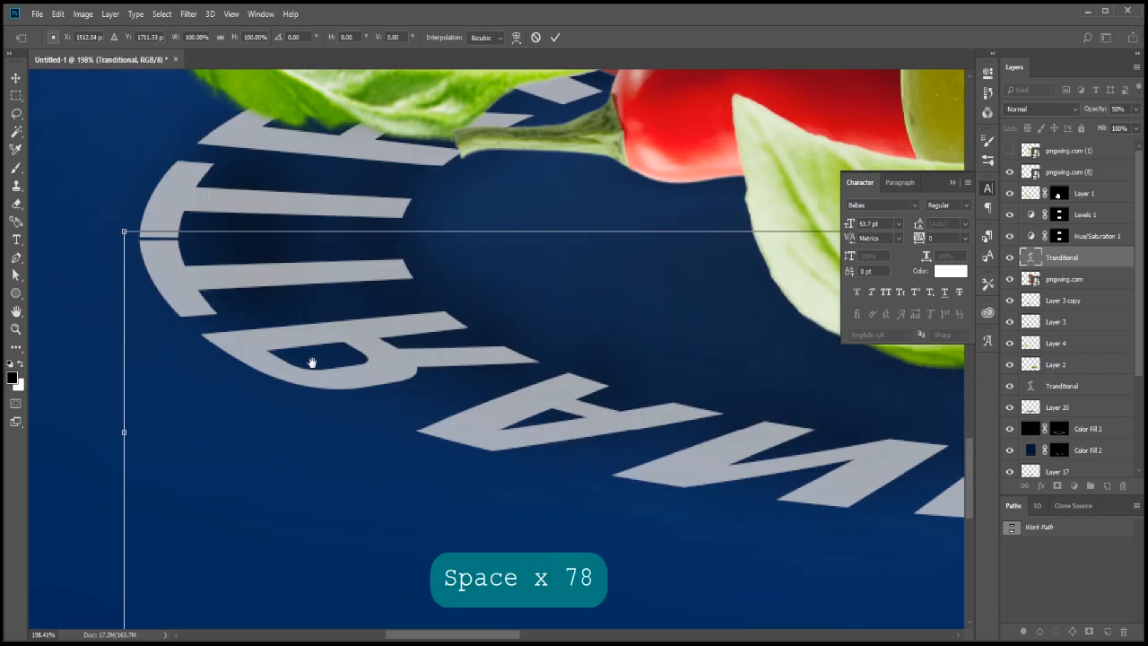
drag(124, 228, 123, 229)
key(space)
drag(392, 282, 223, 374)
key(Return)
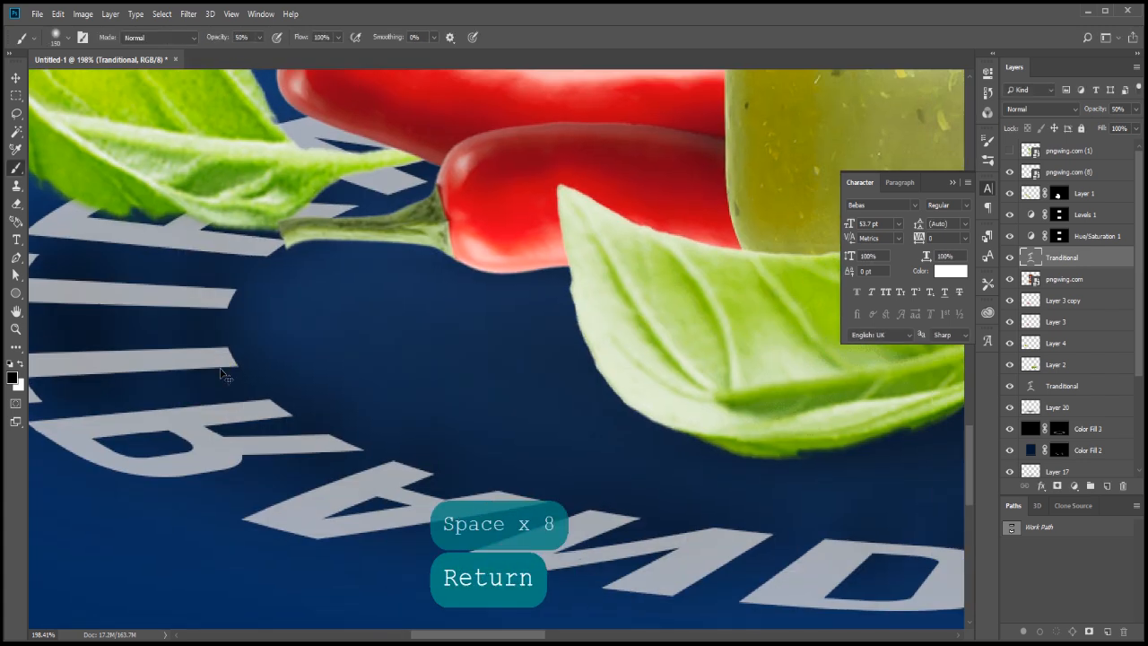
- Soften the Color Fill 3 layer mask with a 35-pixel Gaussian Blur
key(ctrl+minus)
key(ctrl+minus)
key(ctrl+minus)
key(ctrl+minus)
key(space)
drag(671, 394, 477, 414)
key(ctrl+minus)
key(ctrl+minus)
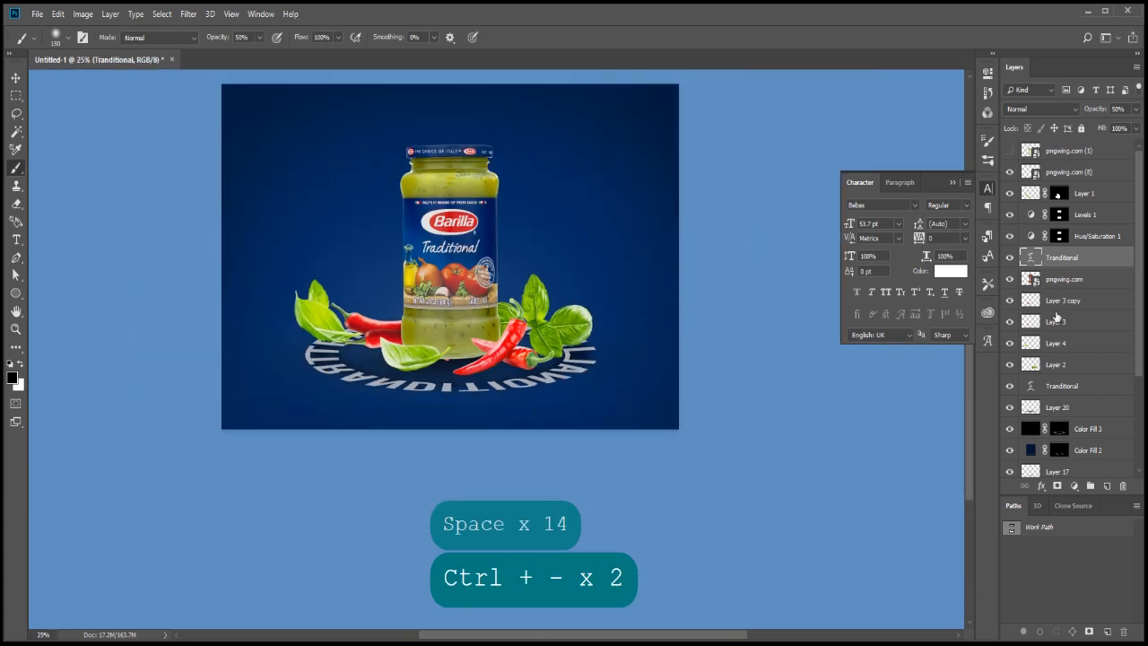
scroll(1011, 368, down, 3)
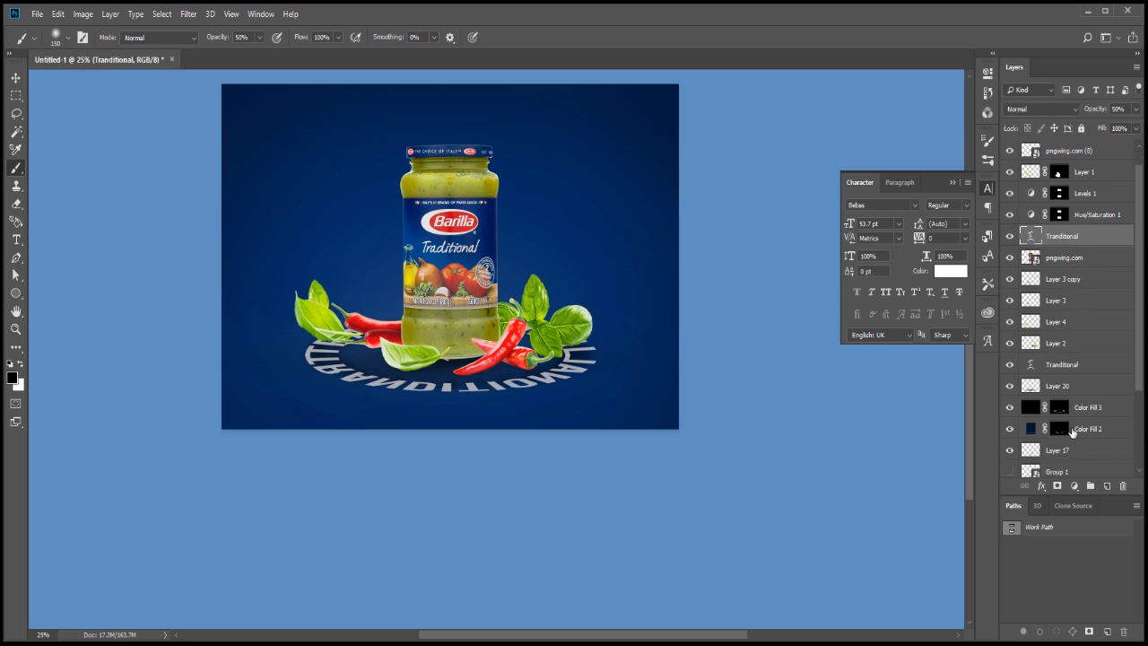
click(1059, 365)
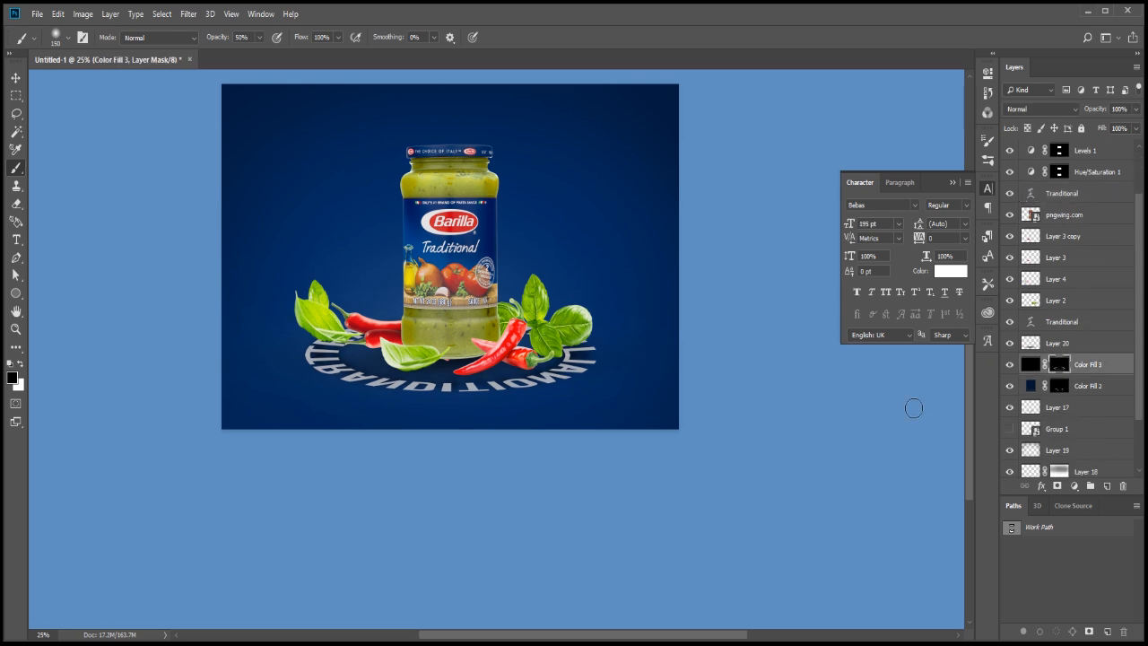
click(188, 14)
mouse_move(218, 167)
click(368, 235)
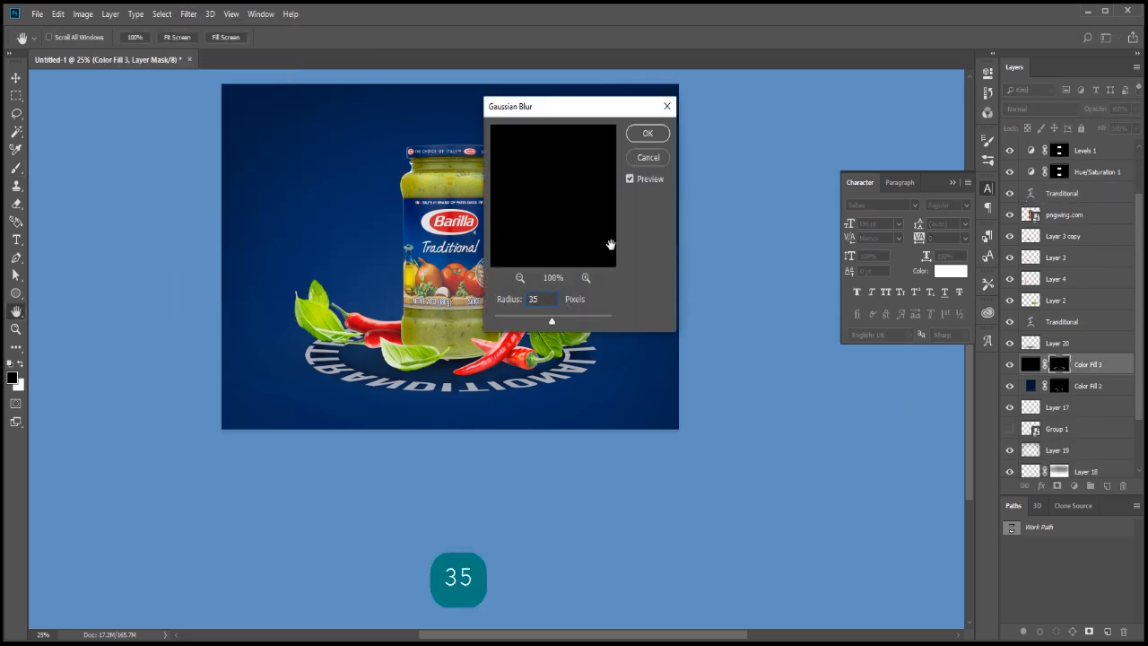
click(645, 135)
- Narrow the Layer 20 shadow beneath the jar to about 81% of its width
scroll(488, 330, up, 2)
click(1062, 343)
click(1010, 343)
click(1010, 344)
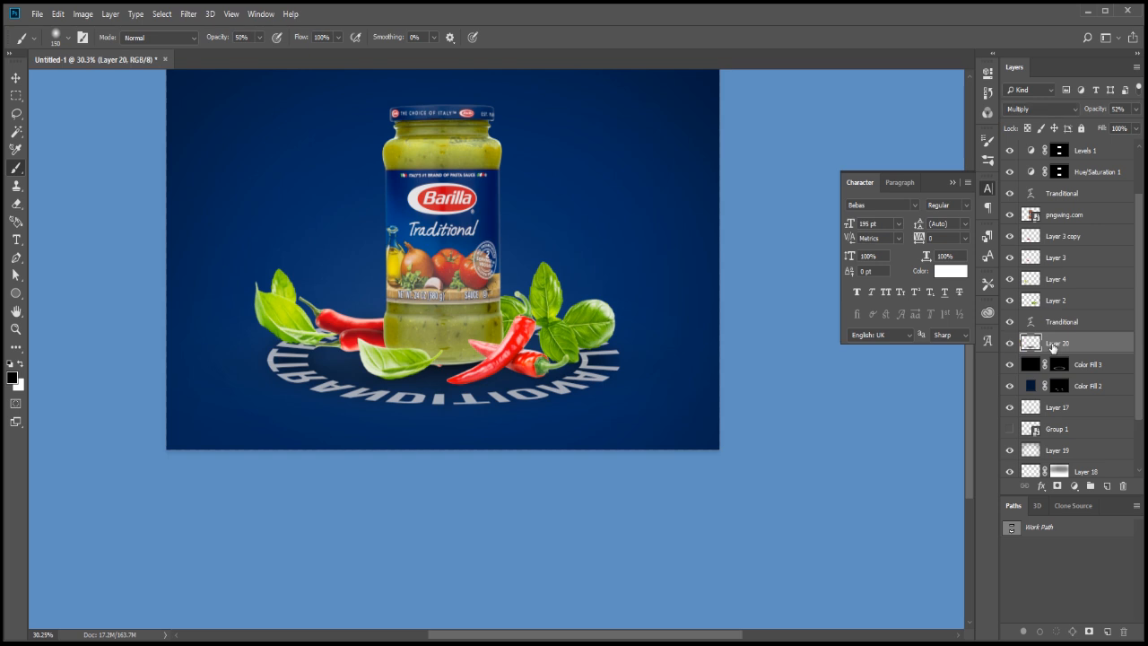
key(ctrl+t)
drag(744, 366, 708, 368)
key(Return)
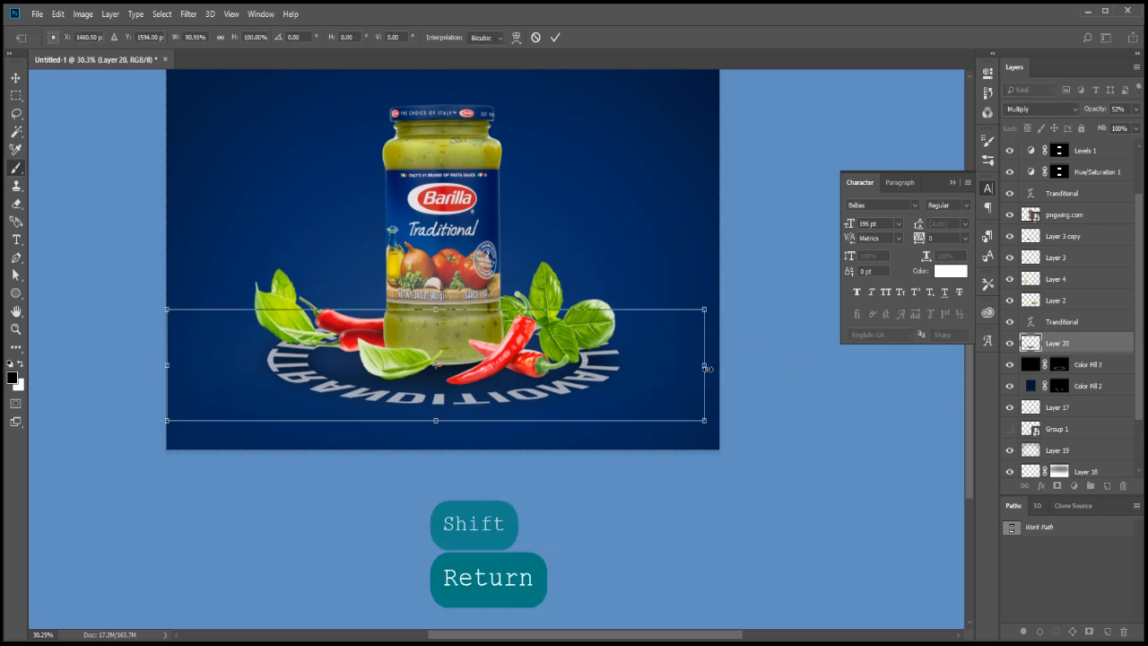
- Soften the Layer 20 shadow with a 45-pixel Gaussian Blur and compare the image with and without it
click(188, 14)
click(368, 224)
text(45)
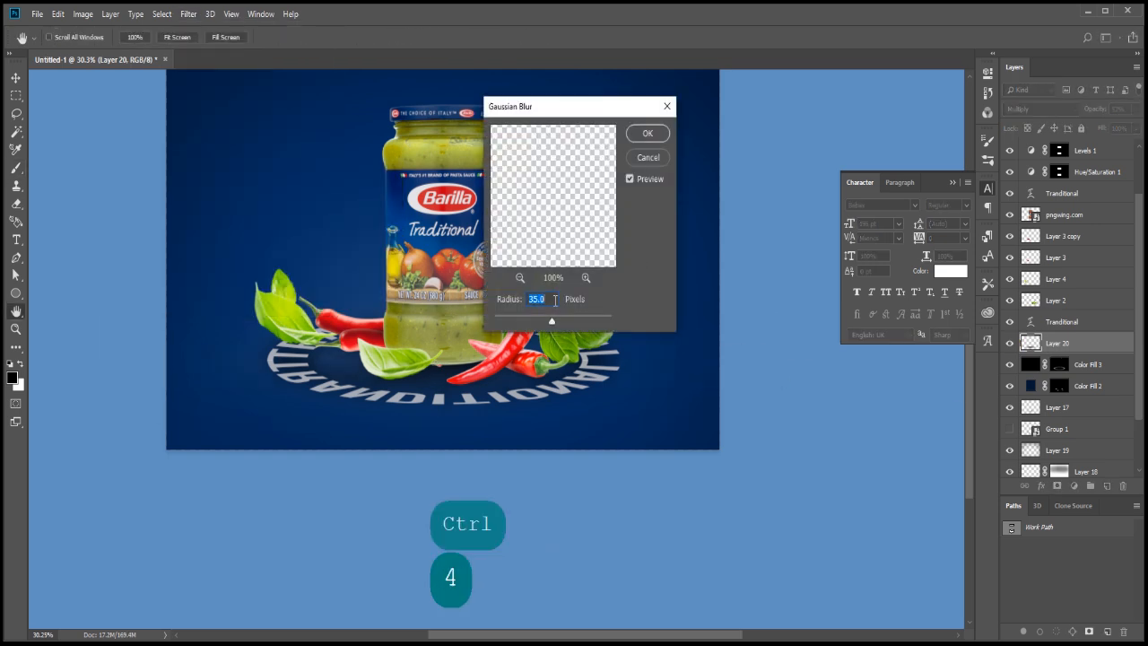
key(Return)
drag(1105, 106, 1088, 111)
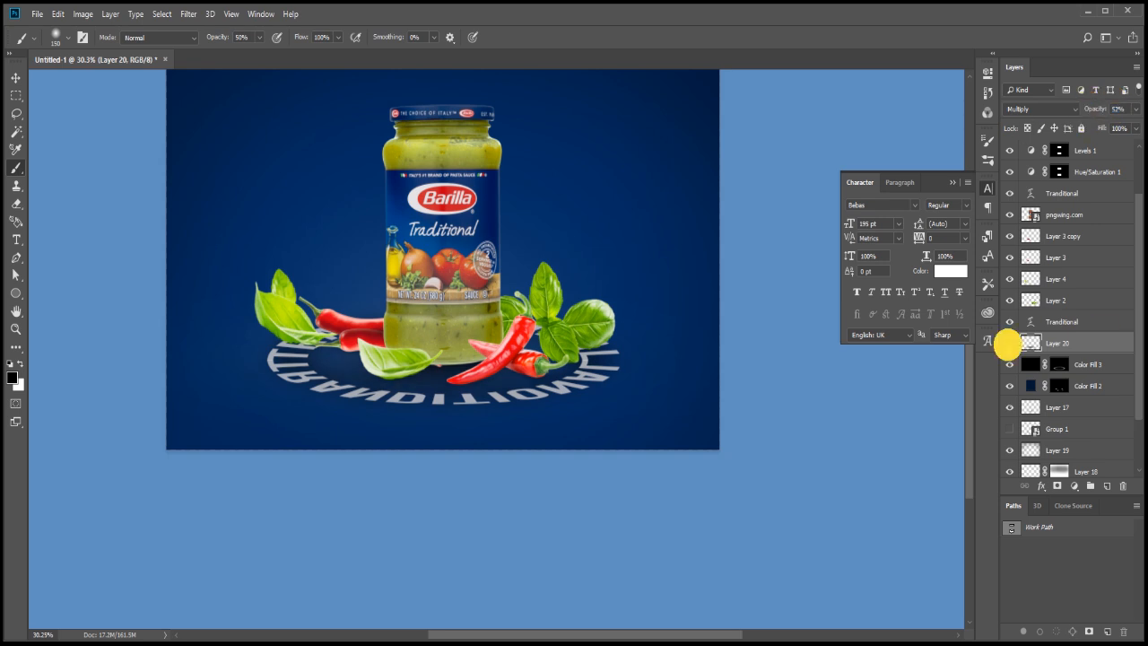
click(1008, 343)
click(1008, 343)
- Add a new layer above pngwing.com and try a white splash on it with the 1635 brush
key(ctrl+minus)
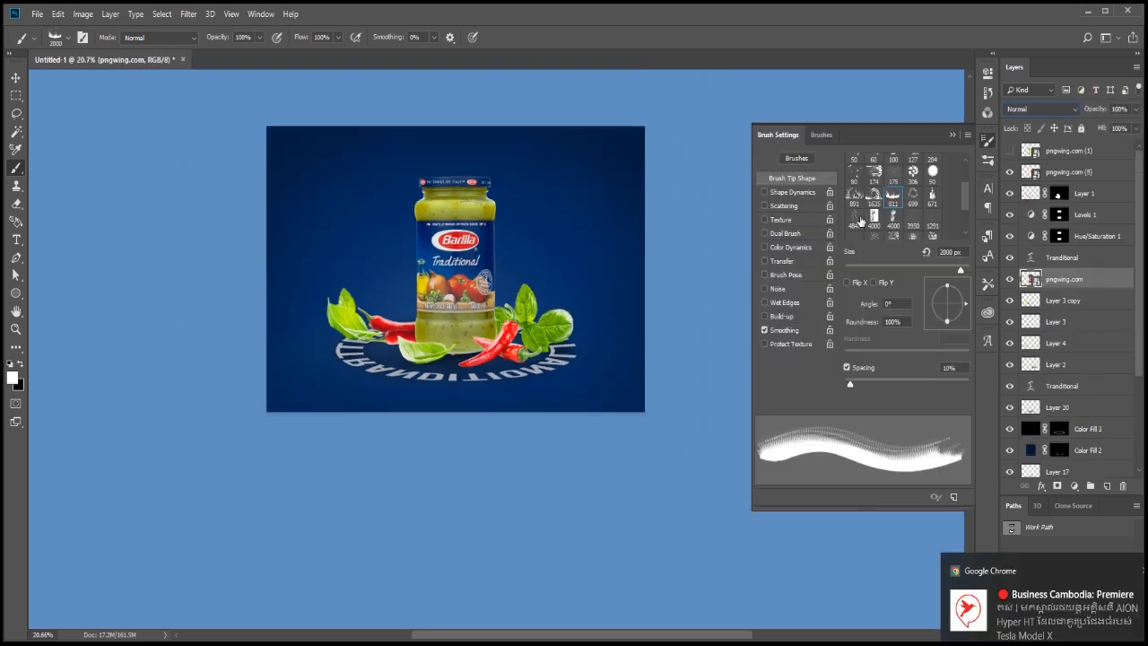
click(874, 195)
click(1107, 485)
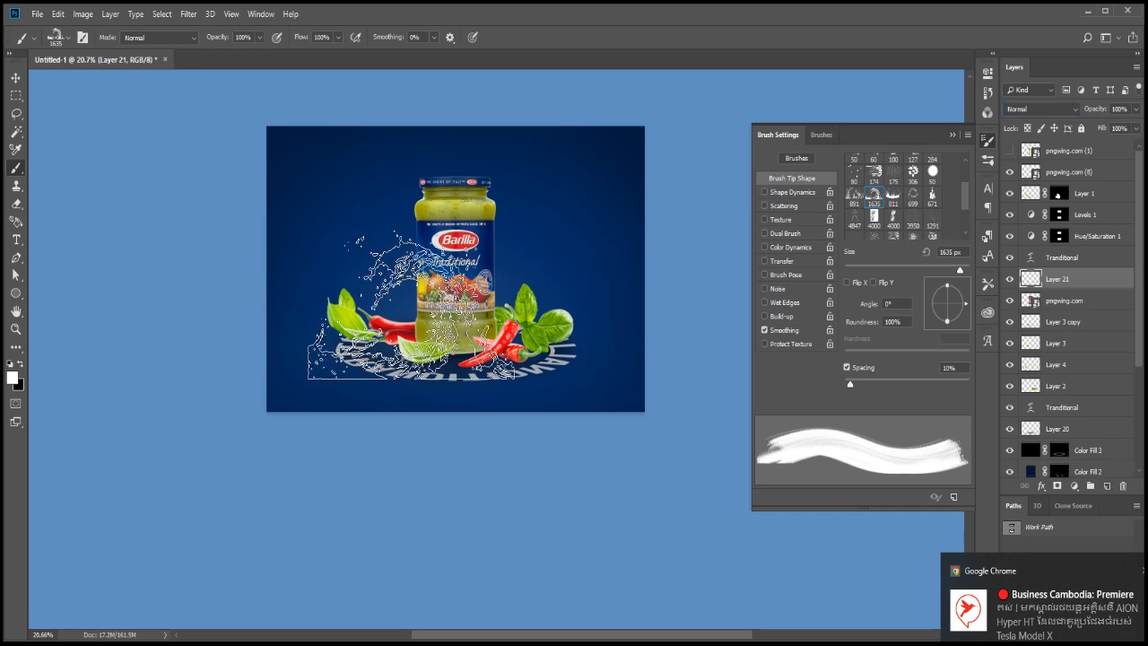
click(464, 291)
key(ctrl+z)
- Stamp a white water splash around the jar's base on Layer 21 with the 891 splash brush enlarged to 1700 px
click(856, 197)
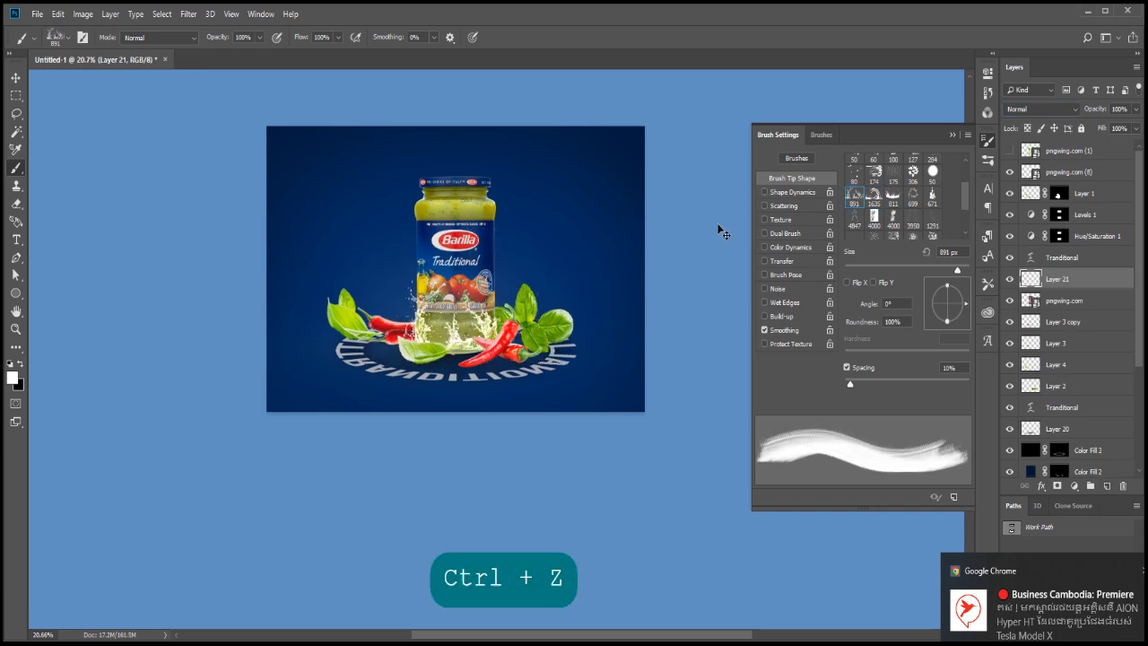
key(ctrl+z)
key(bracketright)
key(bracketright)
key(bracketright)
key(bracketright)
key(bracketright)
key(bracketright)
key(bracketright)
key(bracketright)
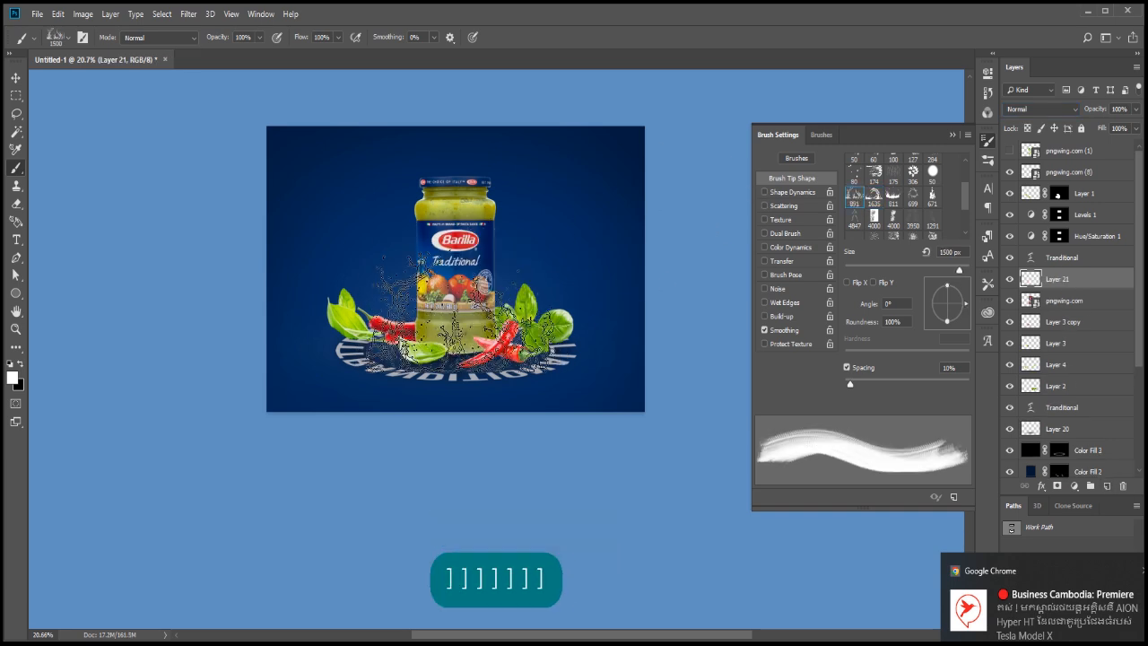
click(459, 307)
- Warp the splash on Layer 21 so its lower edge bows down and its bottom corners curve inwards around the jar
scroll(482, 169, up, 1)
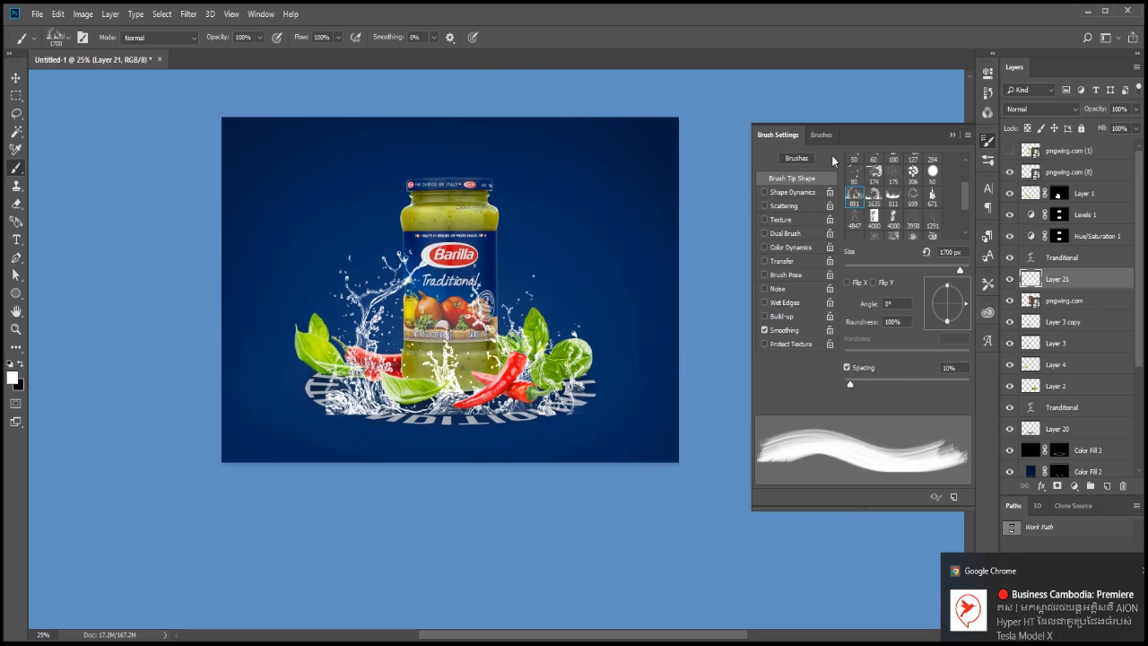
key(ctrl+t)
click(516, 37)
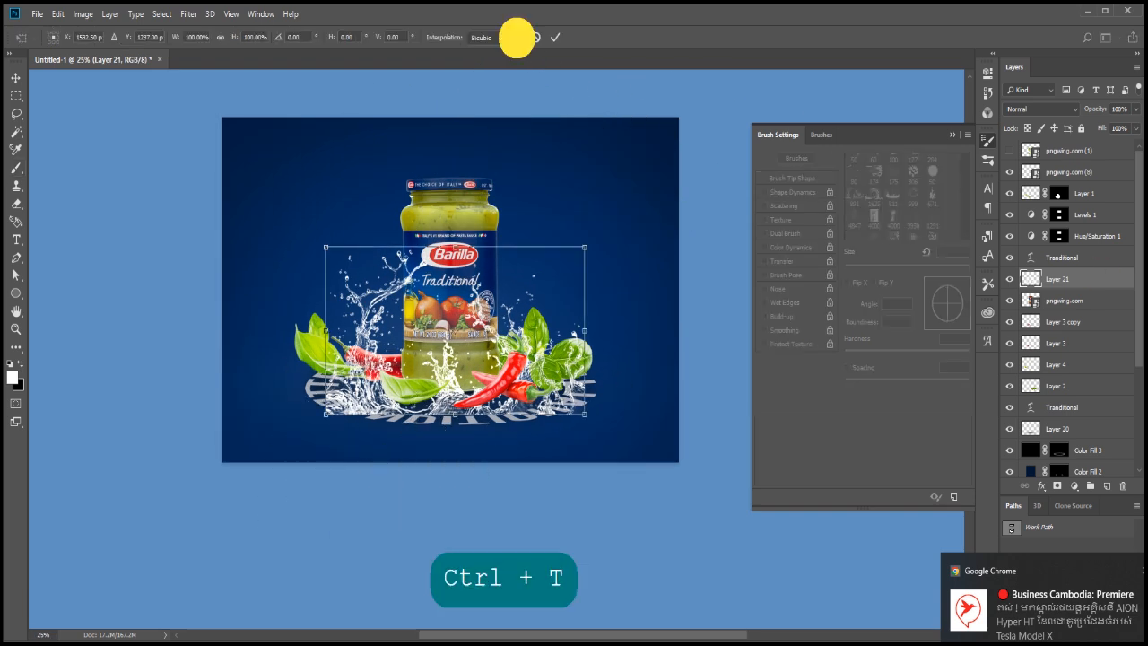
scroll(347, 429, up, 2)
drag(316, 410, 392, 430)
key(space)
drag(695, 407, 555, 425)
scroll(579, 469, up, 3)
drag(407, 472, 446, 495)
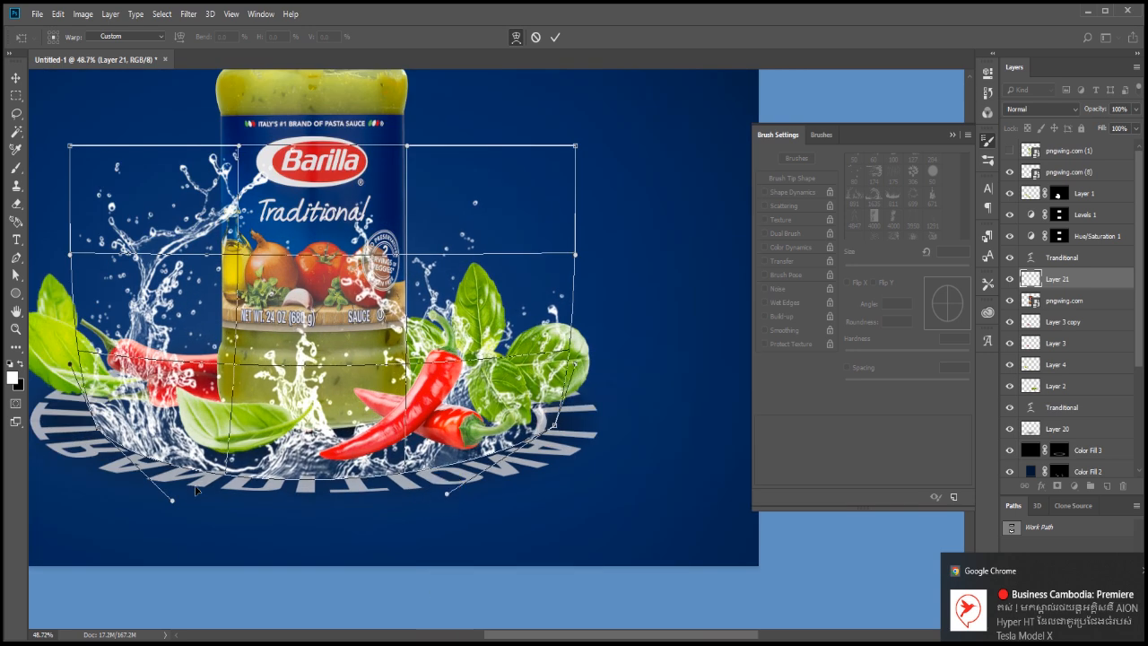
- Refine the splash warp's lower curve and right side to follow the text ring, and apply it
mouse_move(227, 477)
mouse_down()
mouse_move(239, 470)
mouse_move(152, 495)
mouse_move(241, 476)
mouse_up()
drag(448, 494, 462, 493)
drag(576, 368, 549, 429)
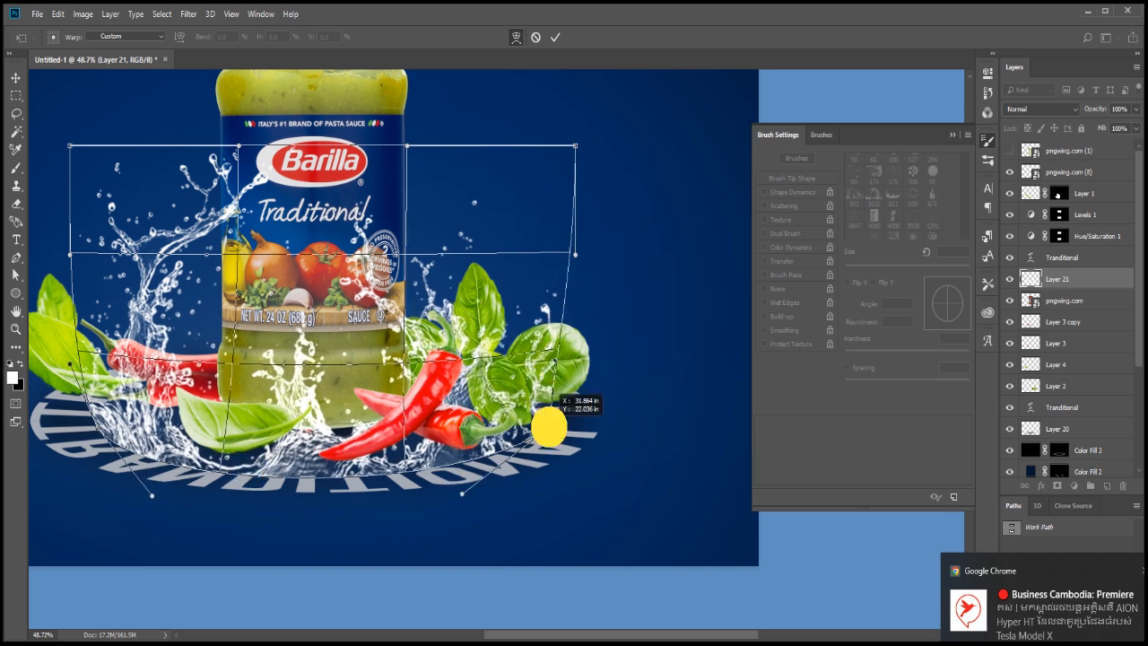
drag(459, 490, 465, 495)
drag(549, 425, 549, 426)
key(Return)
- Switch to the soft round 30 px brush with 0% hardness
key(b)
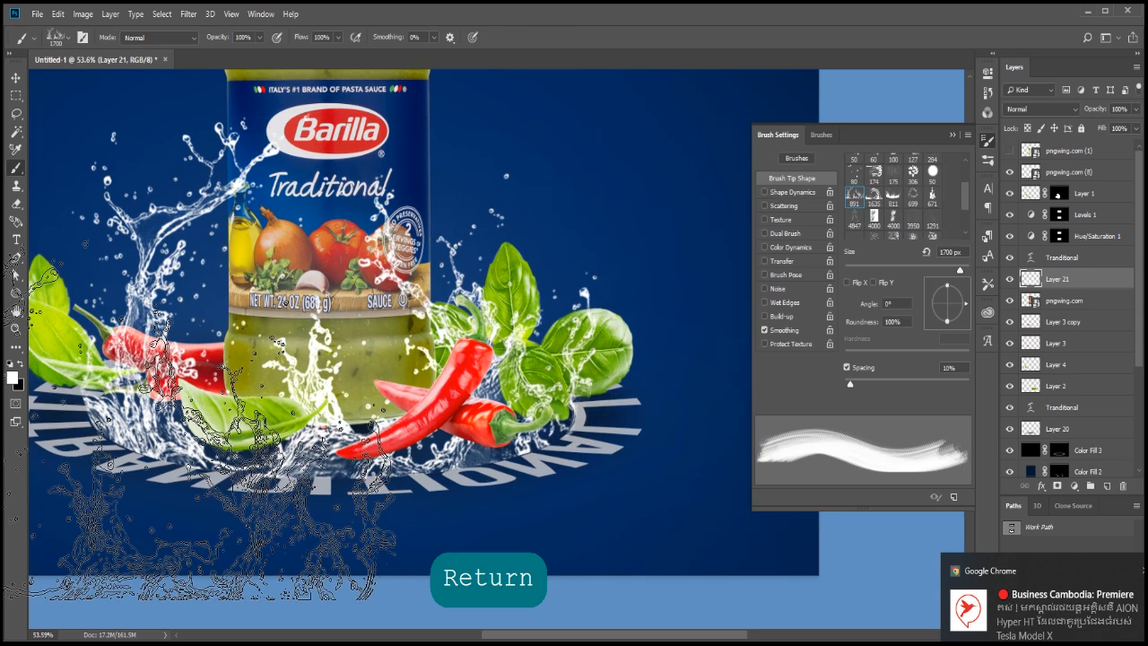
scroll(888, 192, up, 3)
click(854, 164)
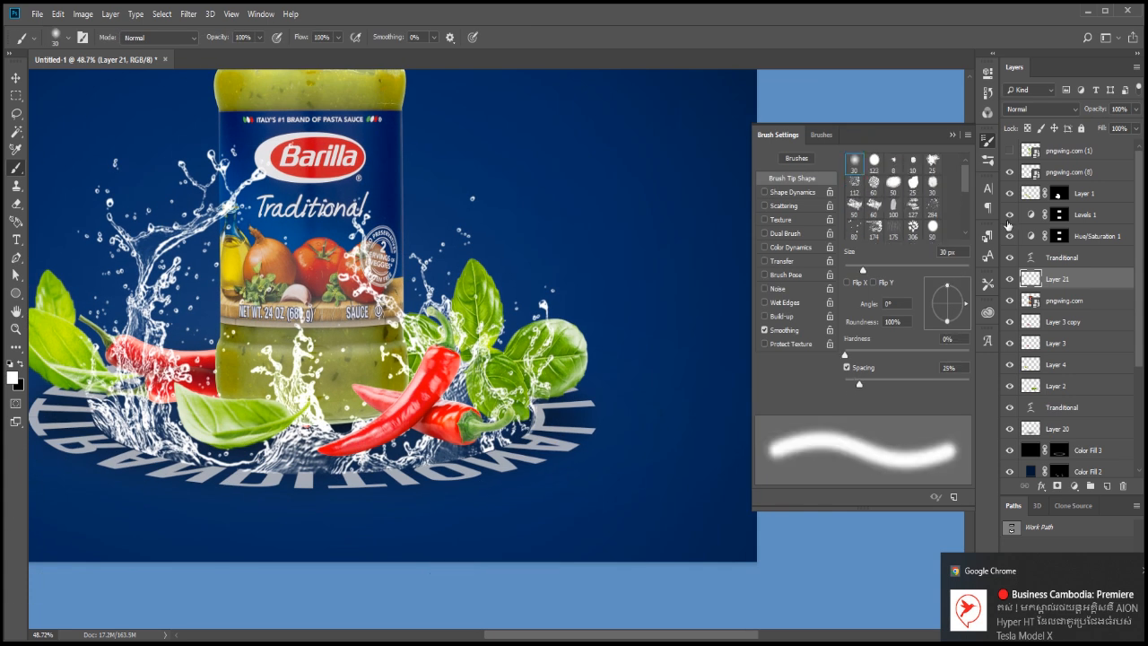
- Add a layer mask to Layer 21 and fade the splash around the jar's base with a soft 322 px brush at 14% opacity
scroll(357, 322, down, 5)
scroll(300, 395, up, 4)
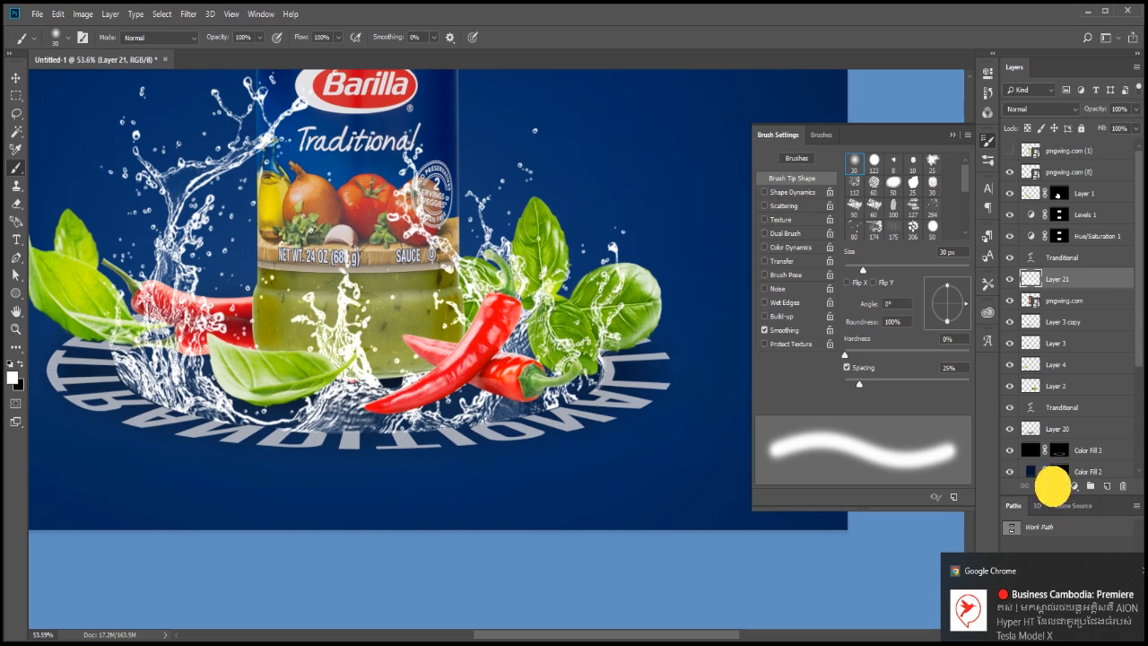
right_click(365, 313)
click(471, 346)
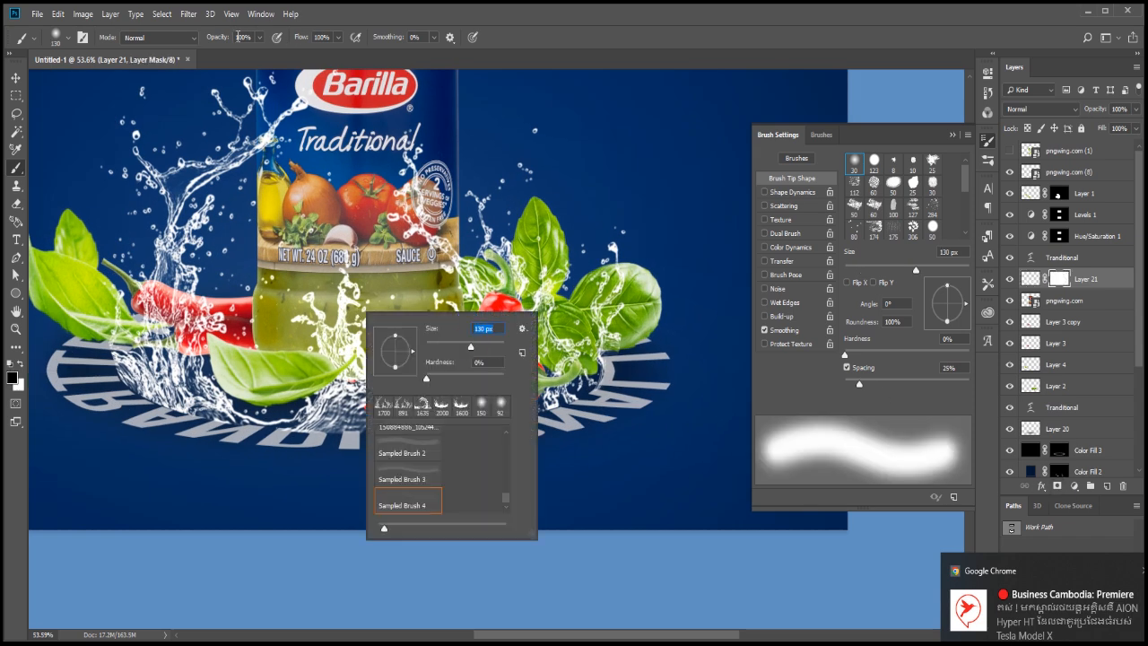
drag(224, 38, 209, 38)
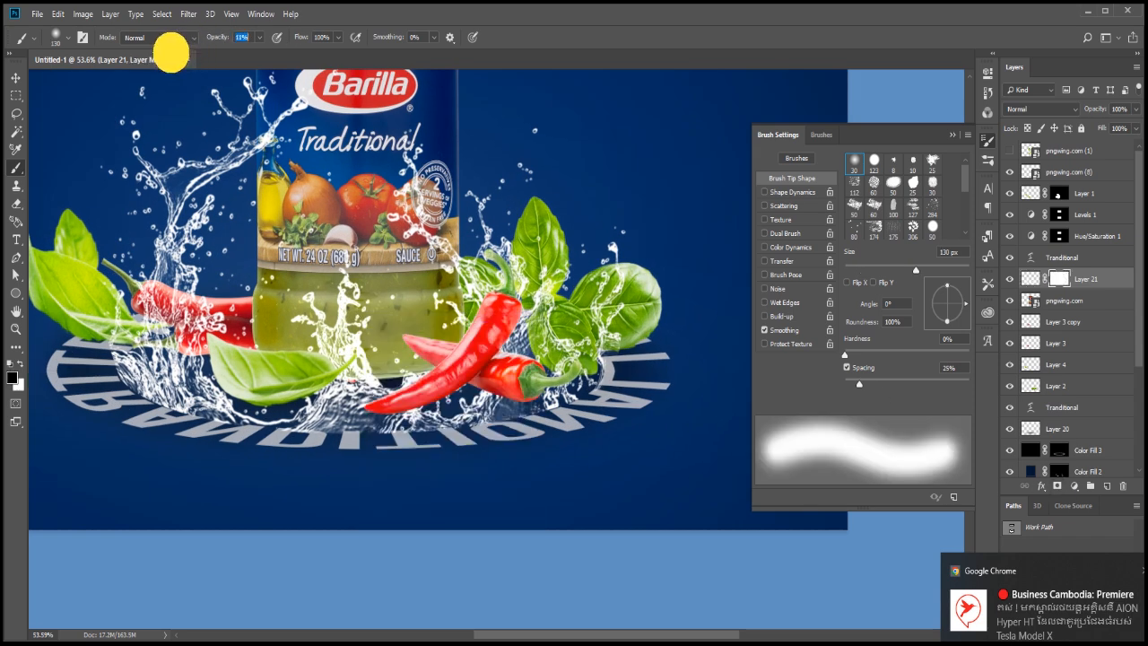
right_click(567, 417)
mouse_move(601, 392)
mouse_down()
mouse_move(197, 433)
mouse_move(592, 410)
mouse_move(72, 364)
mouse_move(62, 377)
mouse_up()
key(ctrl+z)
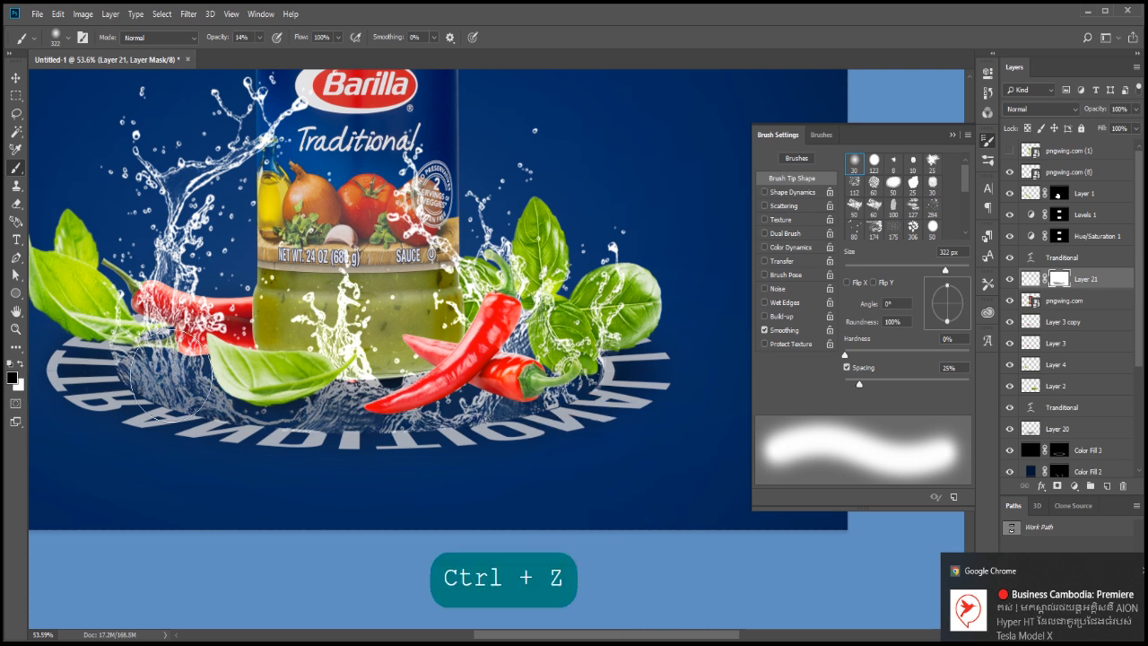
click(253, 396)
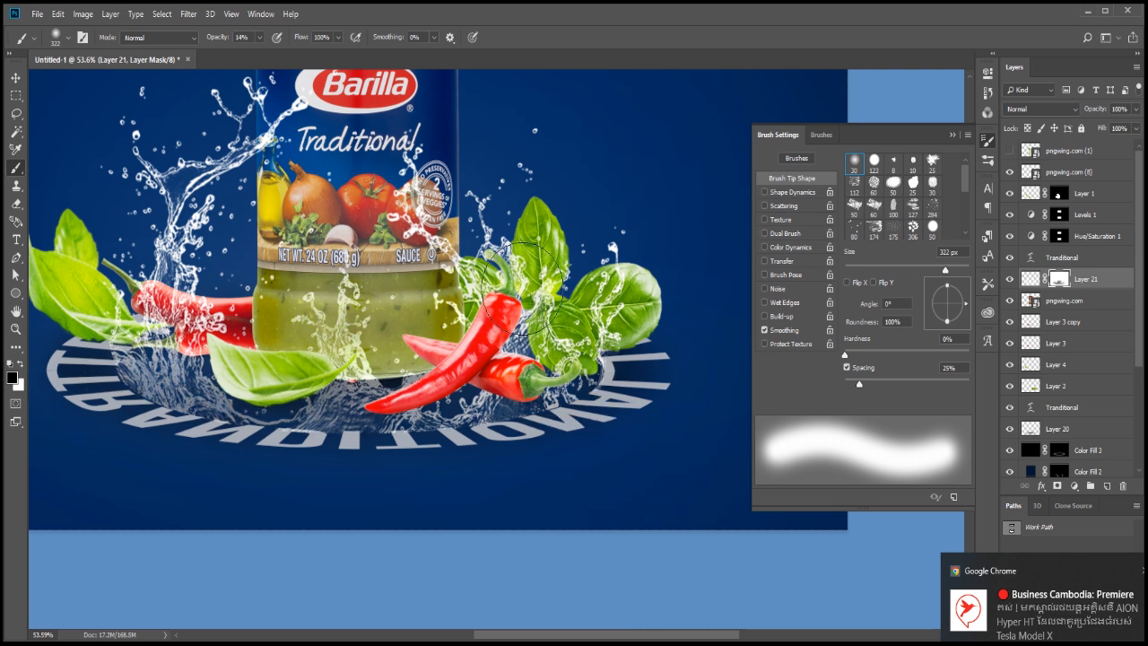
- Fade more of the splash on the Layer 21 mask, and restore it over the jar's lower front by painting white at 14% opacity
key(space)
scroll(439, 216, down, 2)
mouse_move(450, 325)
mouse_down()
mouse_move(236, 271)
mouse_move(191, 222)
mouse_move(448, 356)
mouse_move(421, 248)
mouse_up()
scroll(440, 242, down, 2)
scroll(305, 350, up, 4)
key(x)
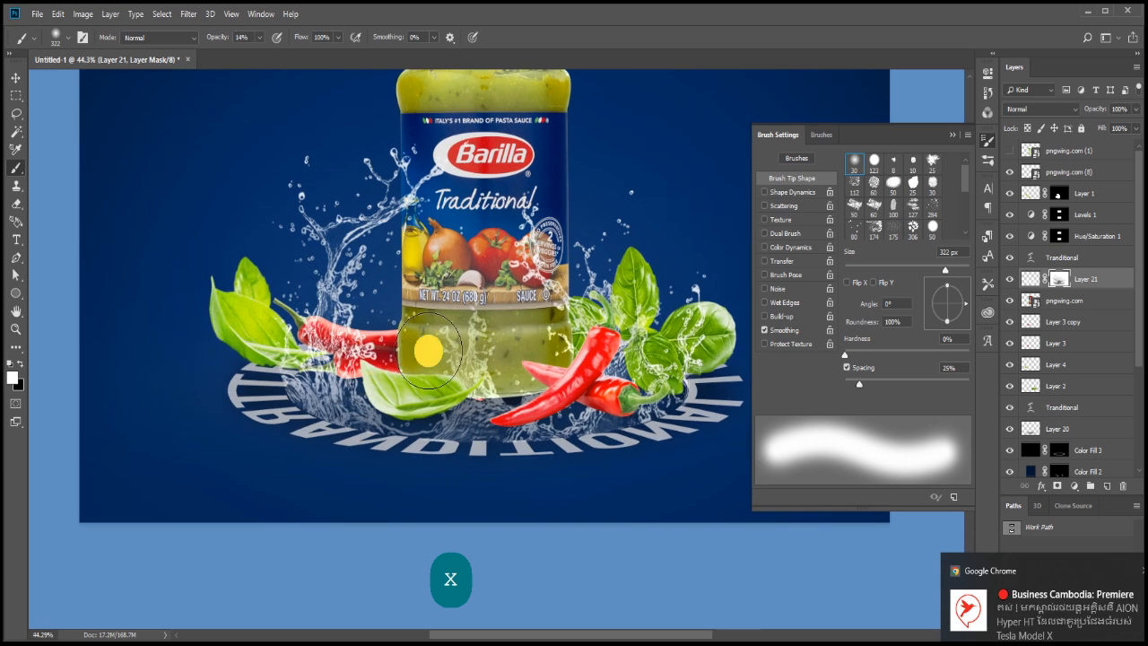
key(ctrl+z)
mouse_move(434, 391)
mouse_down()
mouse_move(394, 406)
mouse_move(566, 419)
mouse_move(705, 367)
mouse_move(582, 375)
mouse_up()
scroll(667, 377, down, 2)
scroll(581, 372, down, 2)
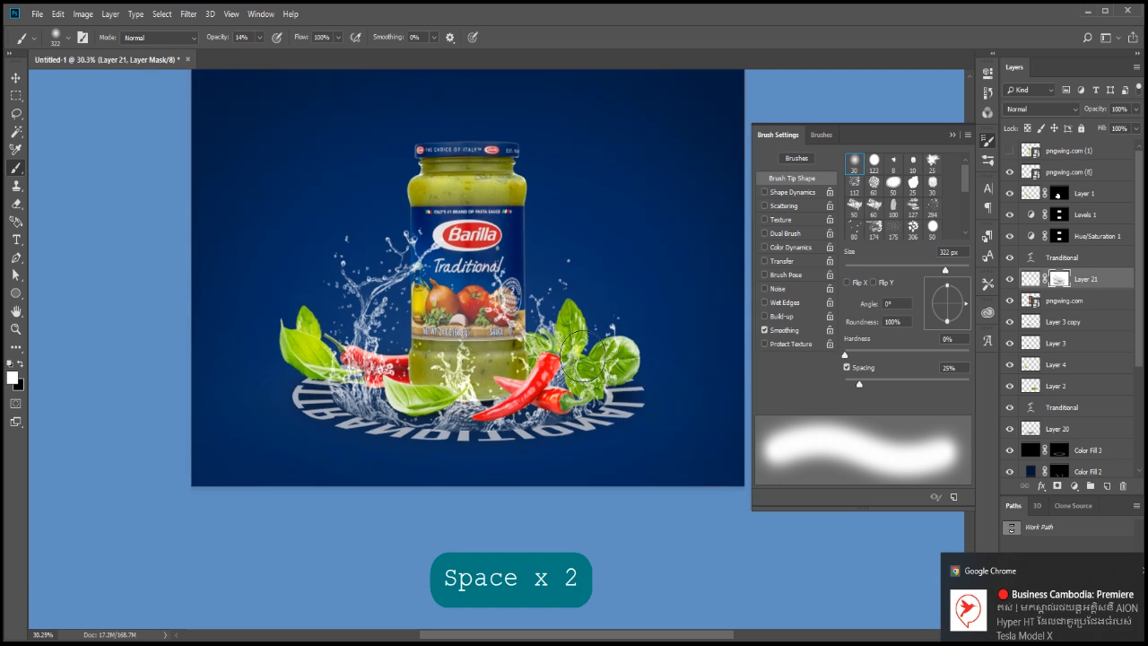
scroll(511, 304, up, 1)
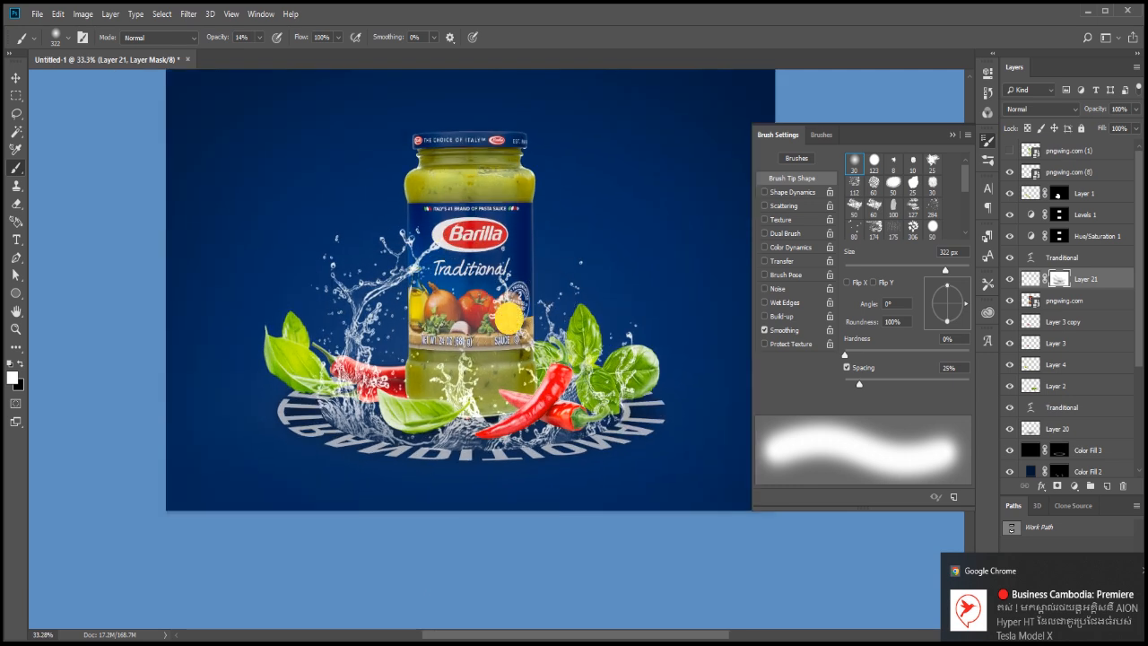
- Stamp a white circular splash beside the jar's upper half on new Layer 22 with the 699 px splash brush at 100% opacity
scroll(517, 310, down, 2)
drag(581, 310, 508, 331)
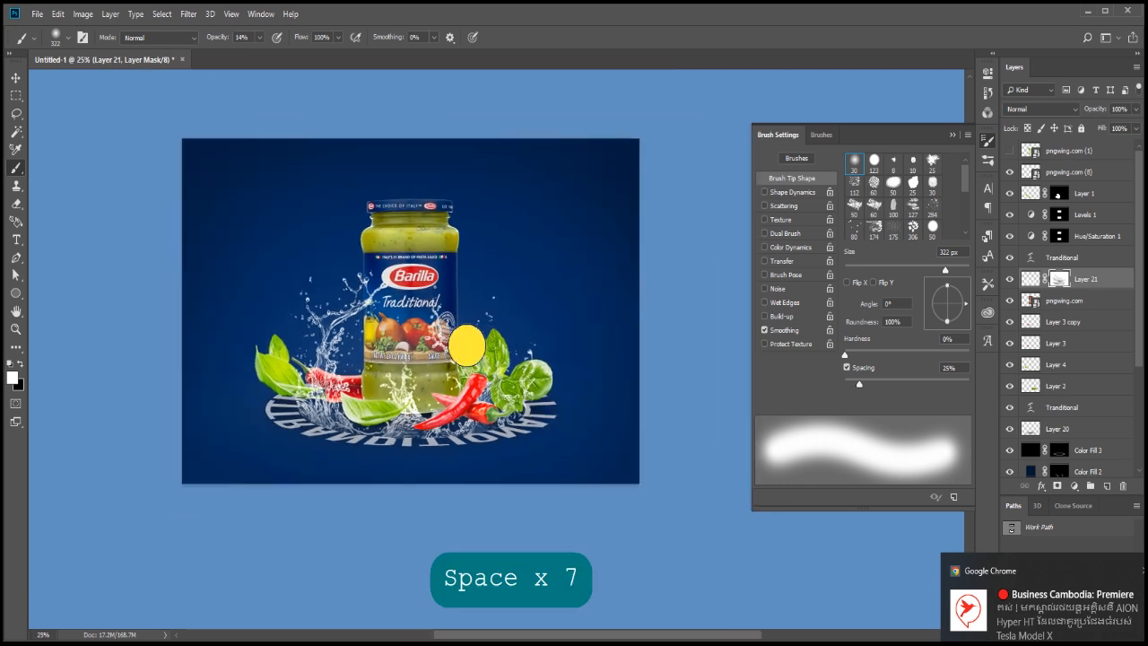
scroll(910, 239, down, 1)
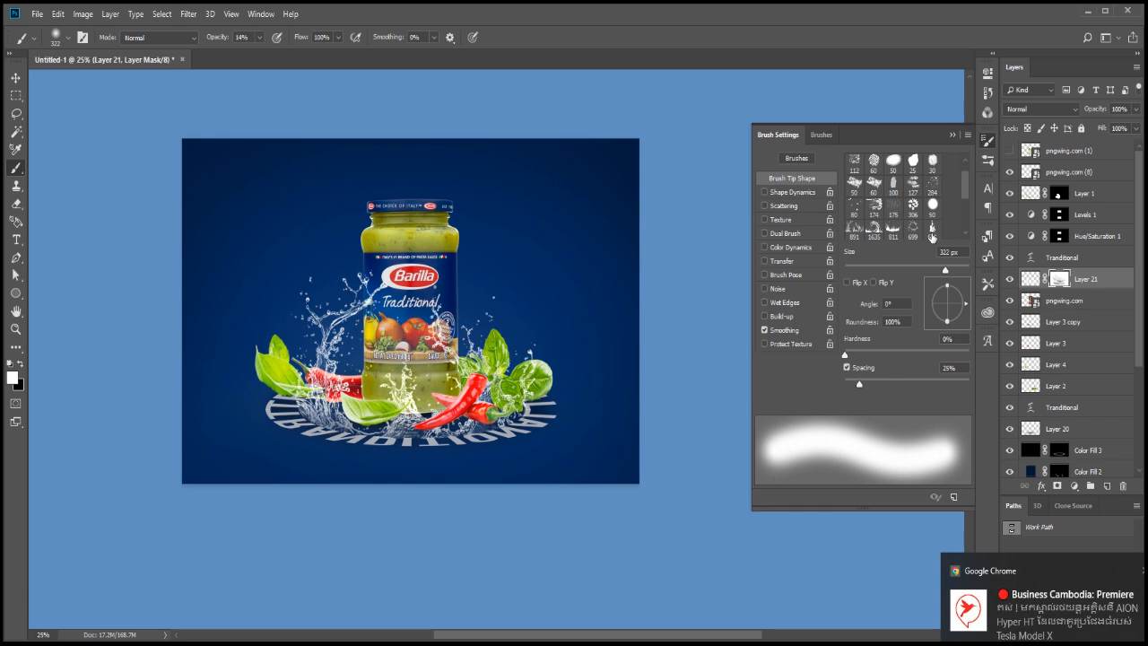
scroll(931, 236, down, 1)
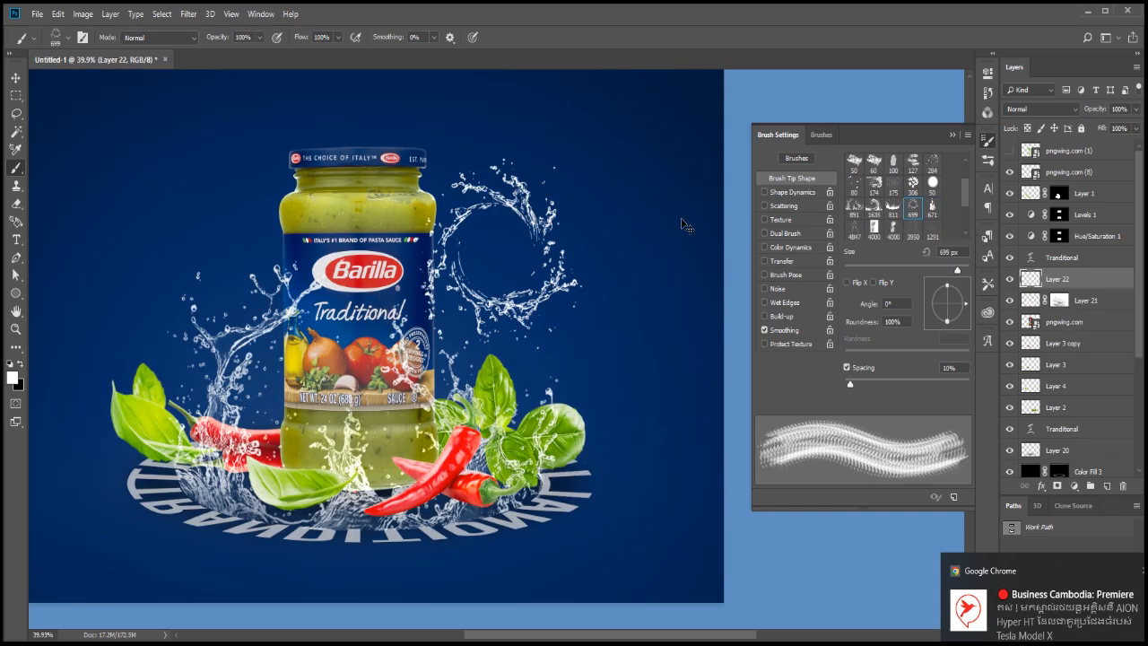
key(ctrl+minus)
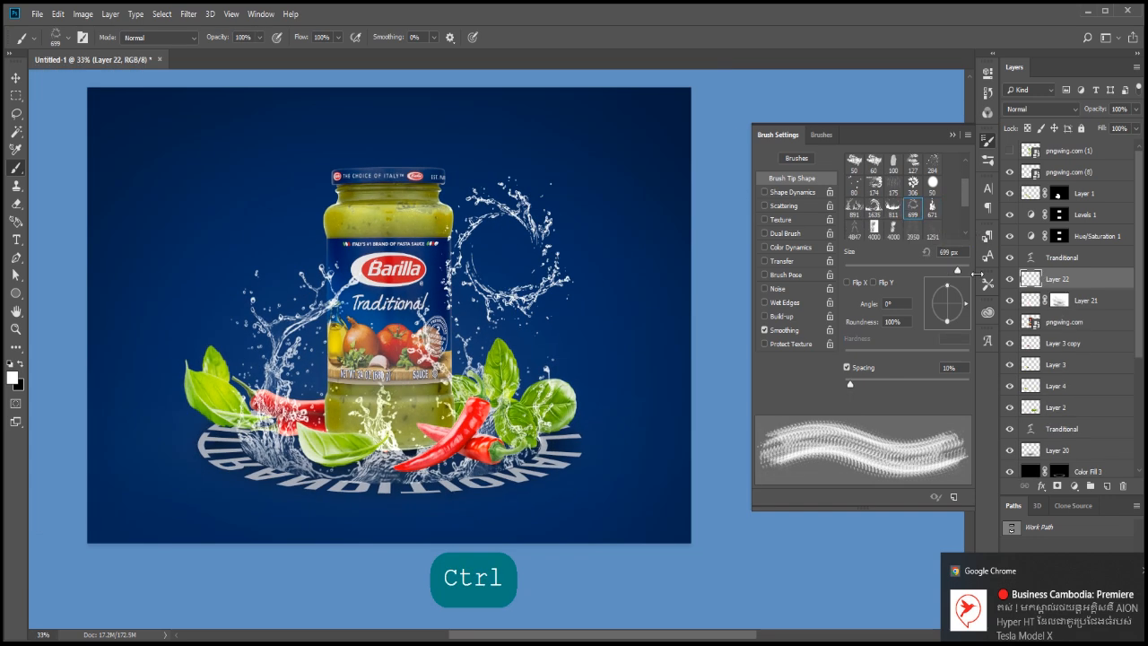
- Scale the circular splash on Layer 22 to 148.55% and move it over the jar so it surrounds the label
key(ctrl+v)
key(ctrl+t)
drag(576, 174, 525, 202)
drag(448, 246, 456, 254)
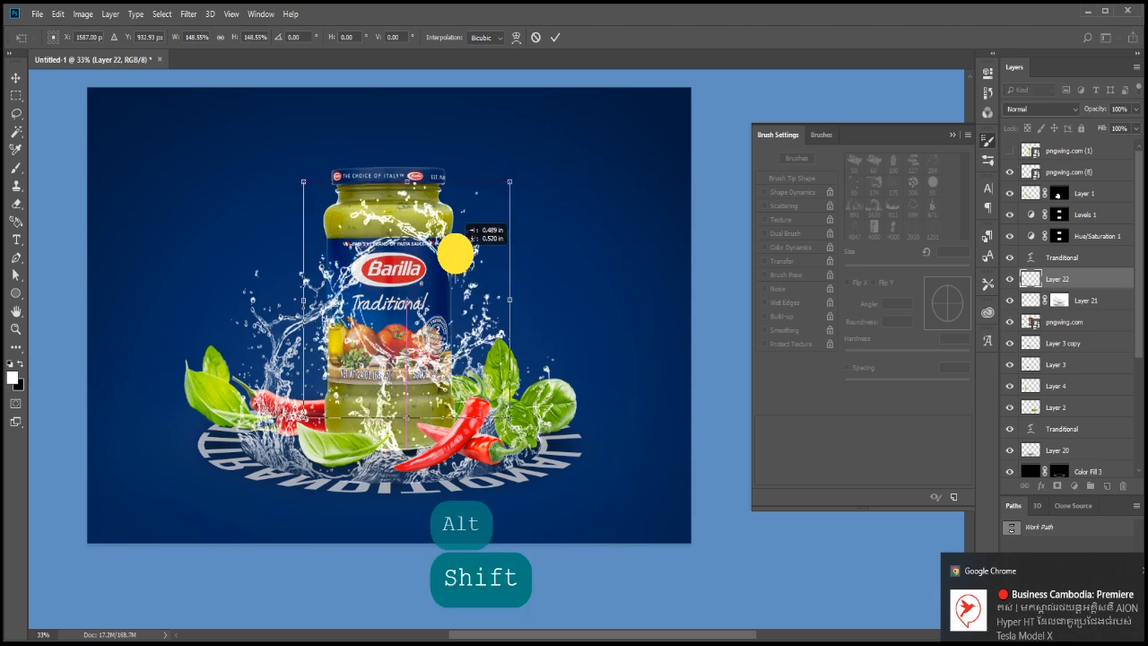
key(Return)
- Add a layer mask to Layer 22, switch to the soft round brush at 70 px with 0% hardness, and compare the layer hidden and shown
click(1057, 486)
key(b)
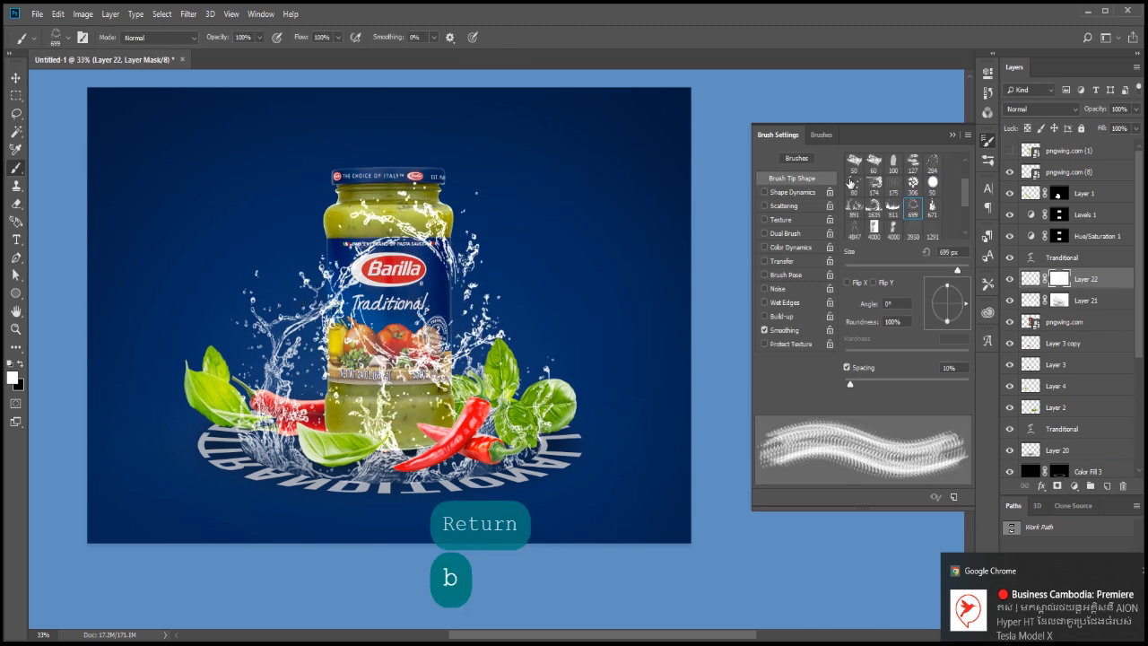
right_click(440, 345)
click(525, 377)
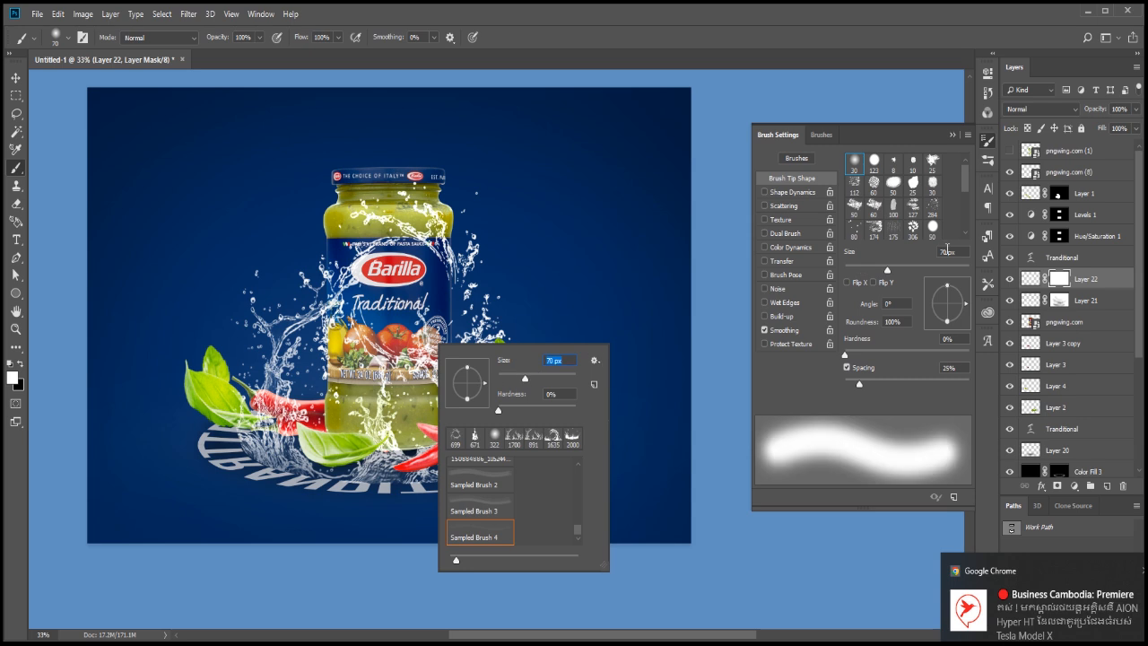
click(1062, 278)
click(1010, 279)
click(1010, 279)
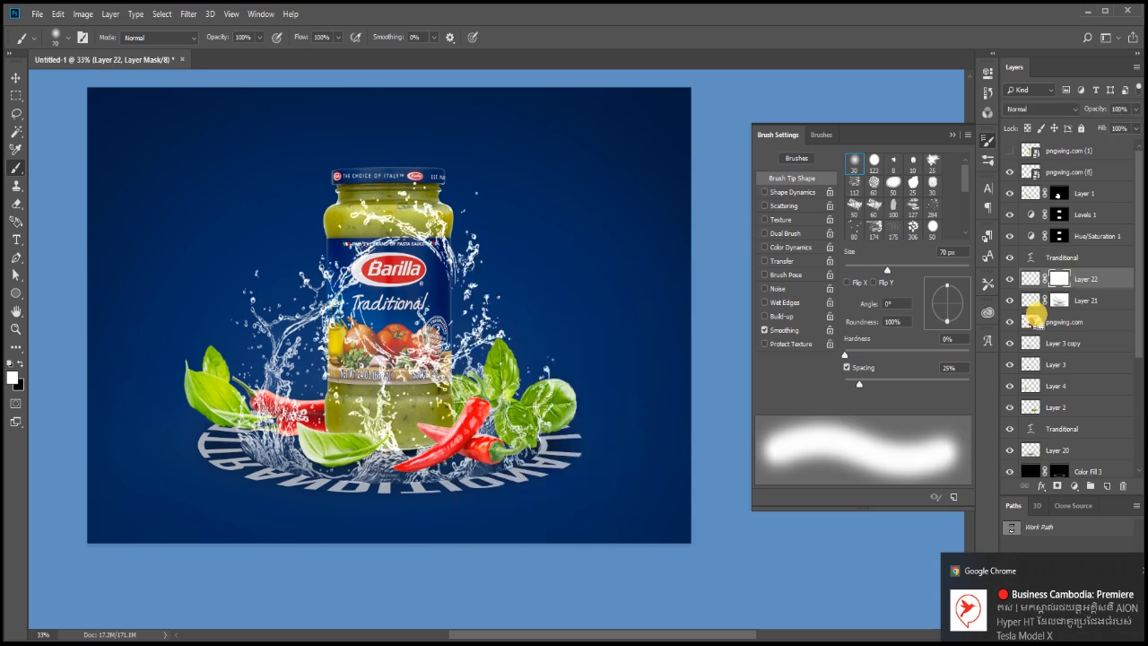
- Load the jar layer's outline as a selection, mask out the Layer 22 splash inside it with a black 250 px brush, and deselect
ctrl+click(1033, 318)
key(b)
key(bracketright)
key(bracketright)
key(bracketright)
key(bracketright)
key(bracketright)
key(bracketright)
key(bracketright)
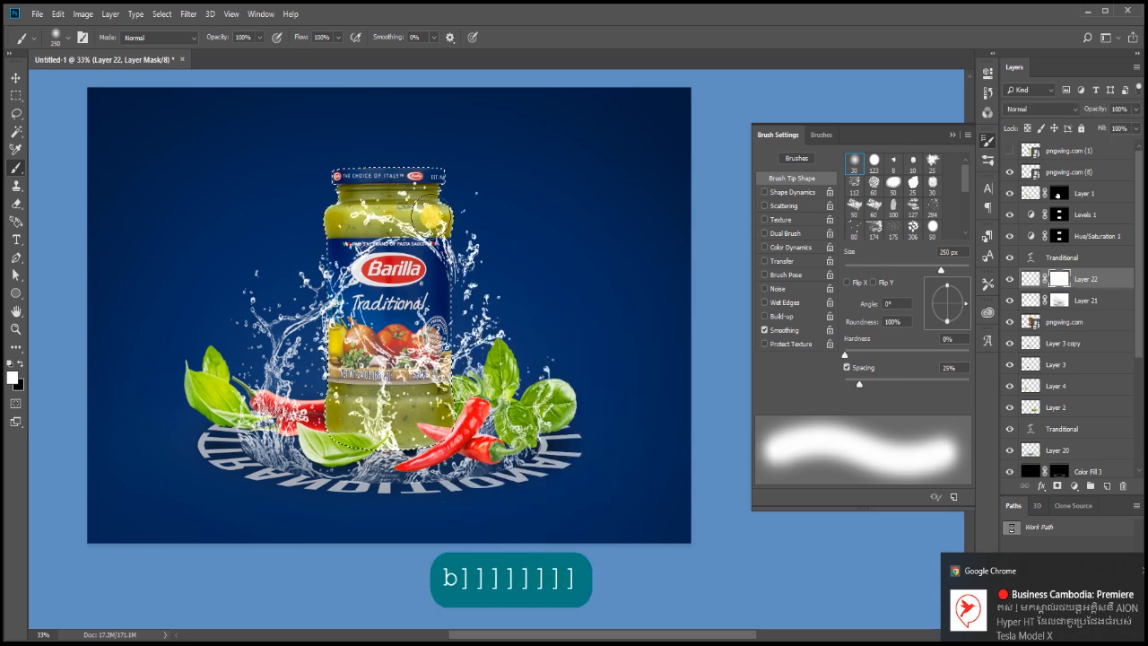
key(x)
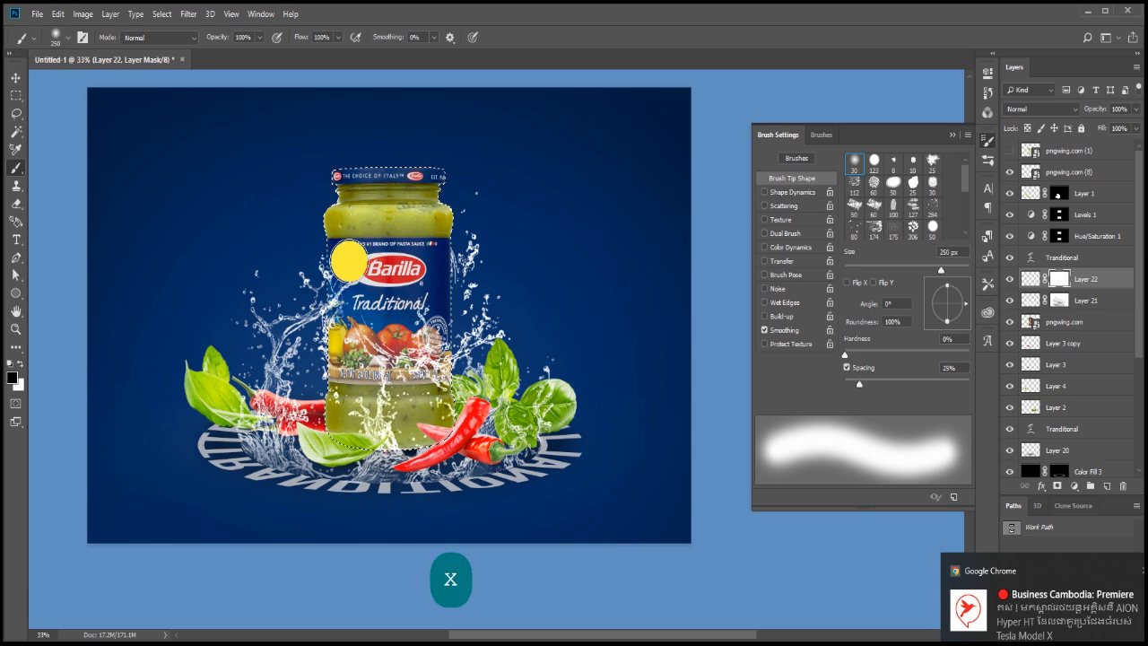
mouse_move(348, 261)
mouse_down()
mouse_move(326, 346)
mouse_move(367, 434)
mouse_move(442, 419)
mouse_move(406, 402)
mouse_up()
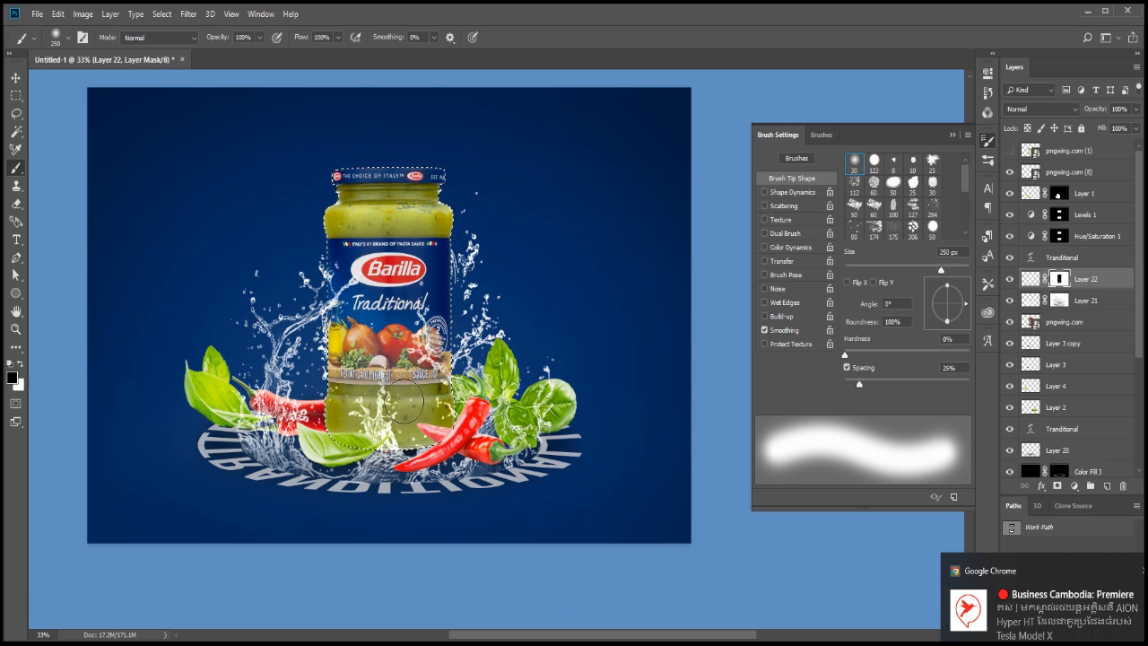
key(ctrl+d)
- Adjust the vertical position of the Layer 22 splash around the jar in large nudges, ending slightly higher
scroll(470, 287, up, 5)
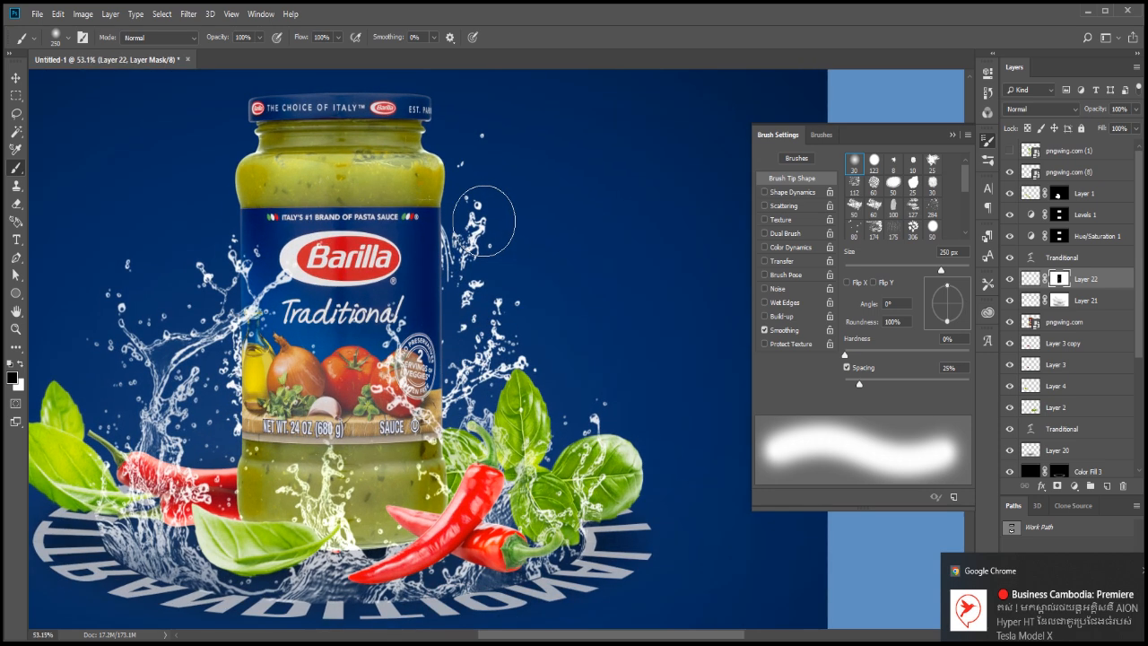
scroll(502, 215, down, 4)
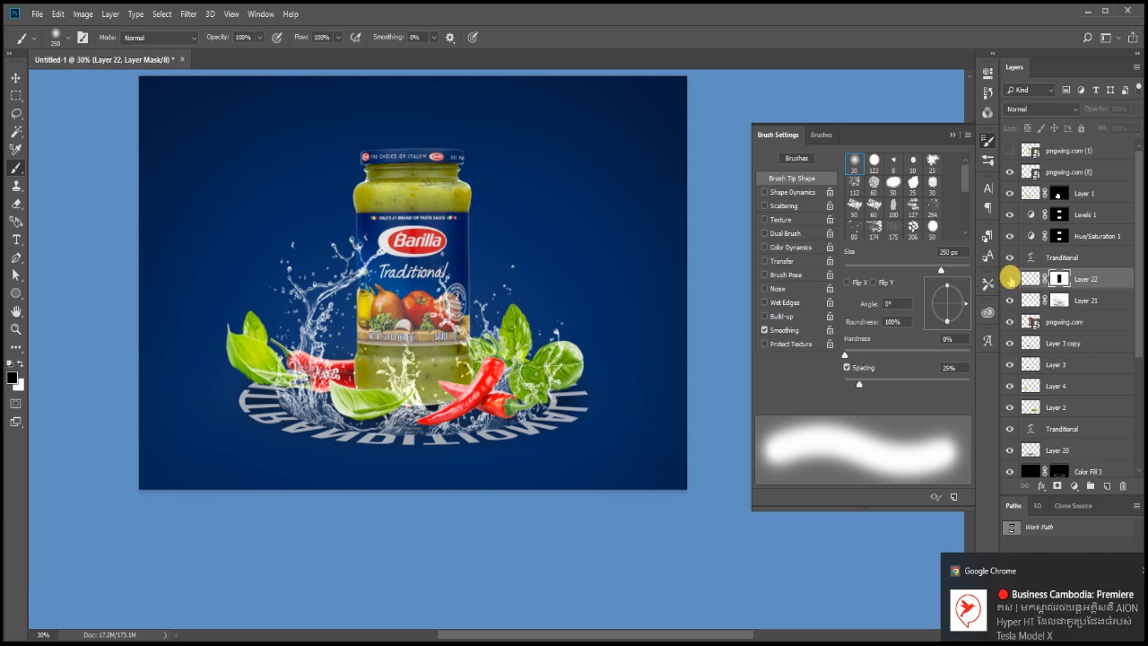
key(v)
key(shift+Down)
key(shift+Down)
key(shift+Down)
key(shift+Down)
key(shift+Down)
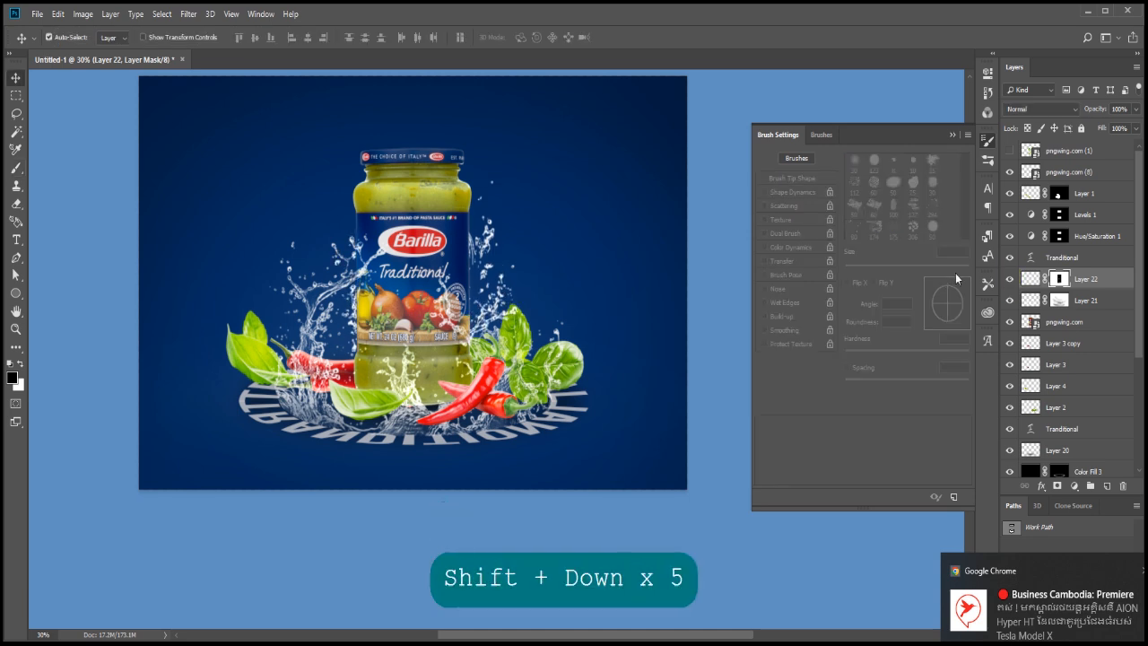
key(shift+Up)
key(shift+Up)
key(shift+Up)
key(shift+Up)
key(shift+Up)
key(shift+Up)
scroll(514, 277, down, 1)
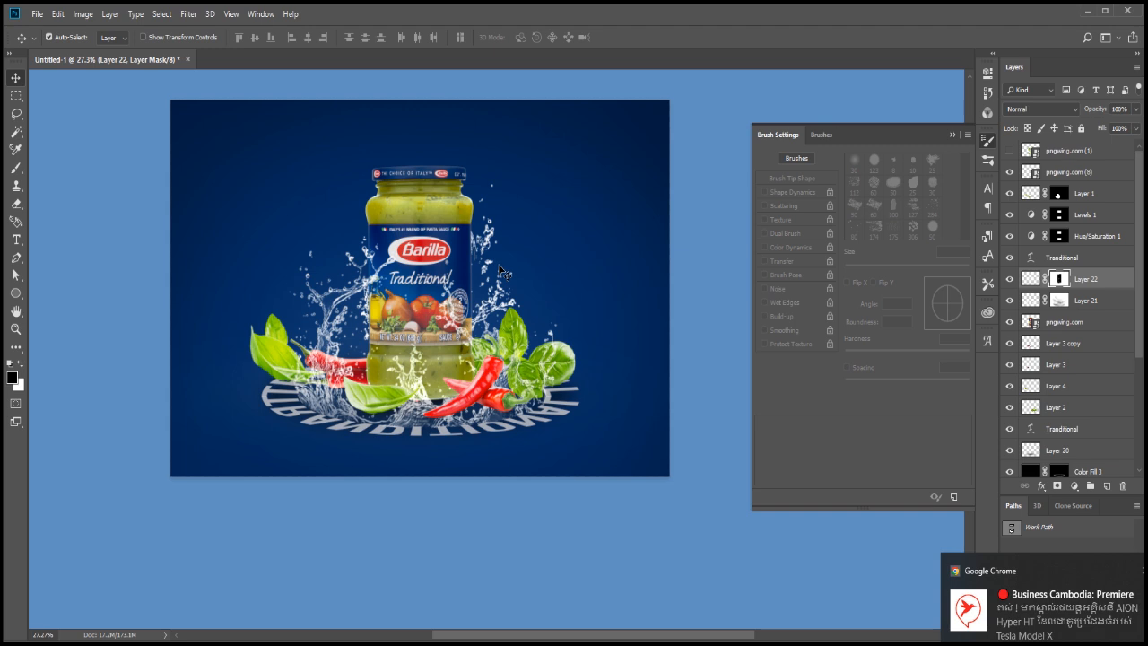
scroll(296, 185, up, 1)
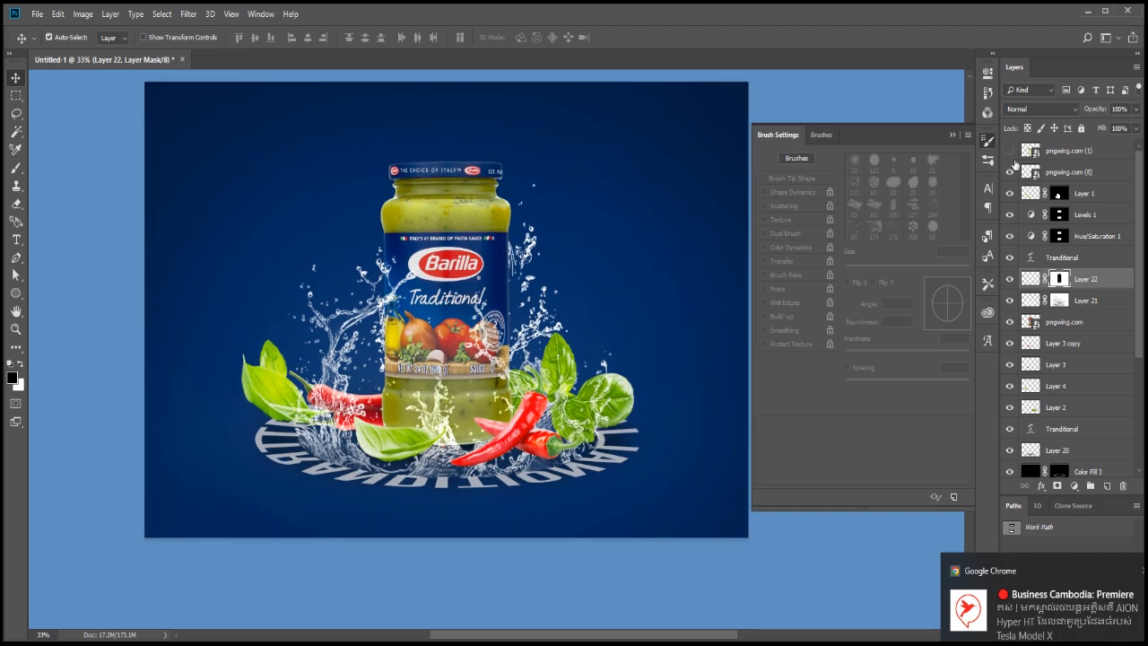
- Collapse the brush settings and examine the finished jar advert up close
click(987, 141)
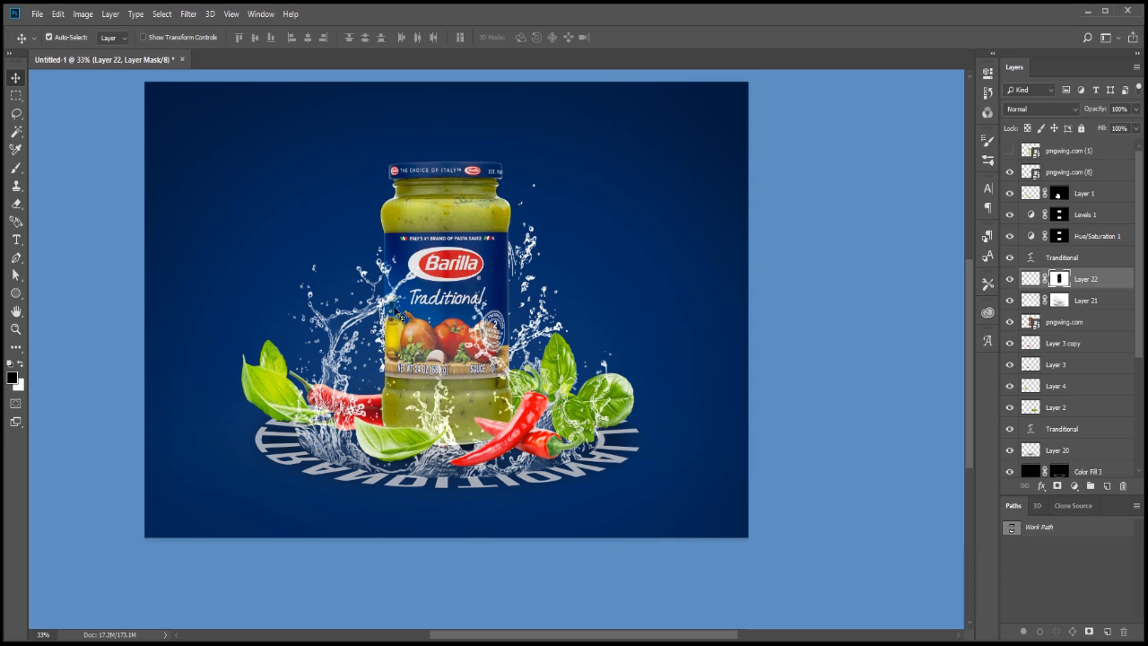
scroll(367, 302, up, 1)
key(space)
mouse_move(405, 300)
mouse_down()
mouse_move(418, 290)
mouse_move(412, 318)
mouse_move(438, 305)
mouse_up()
drag(438, 305, 448, 303)
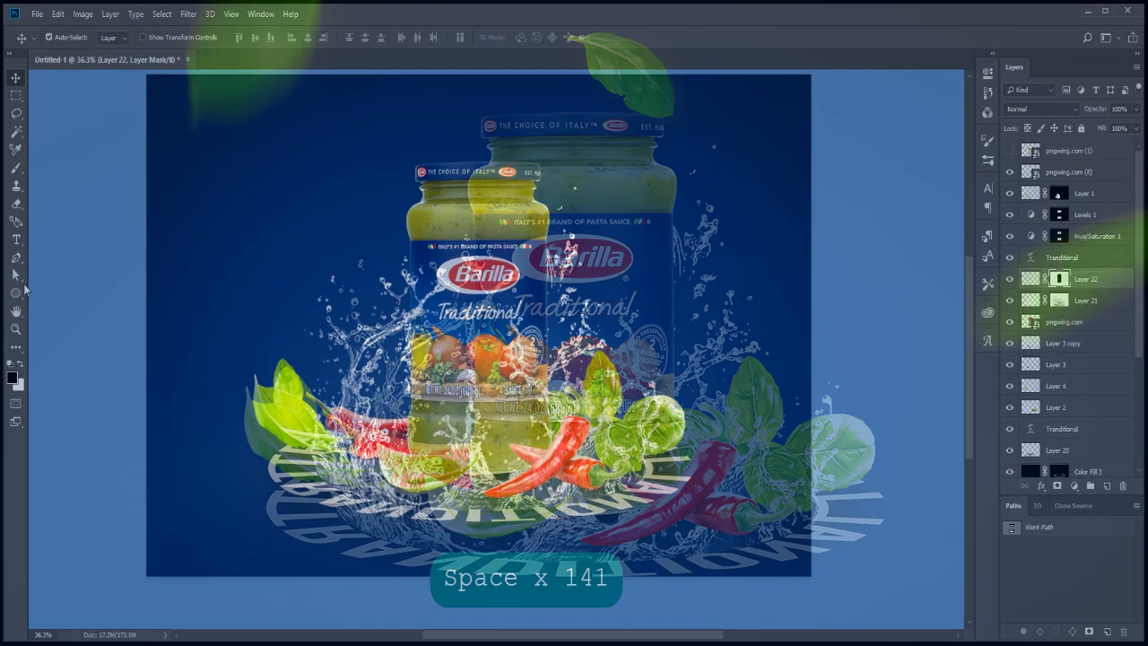